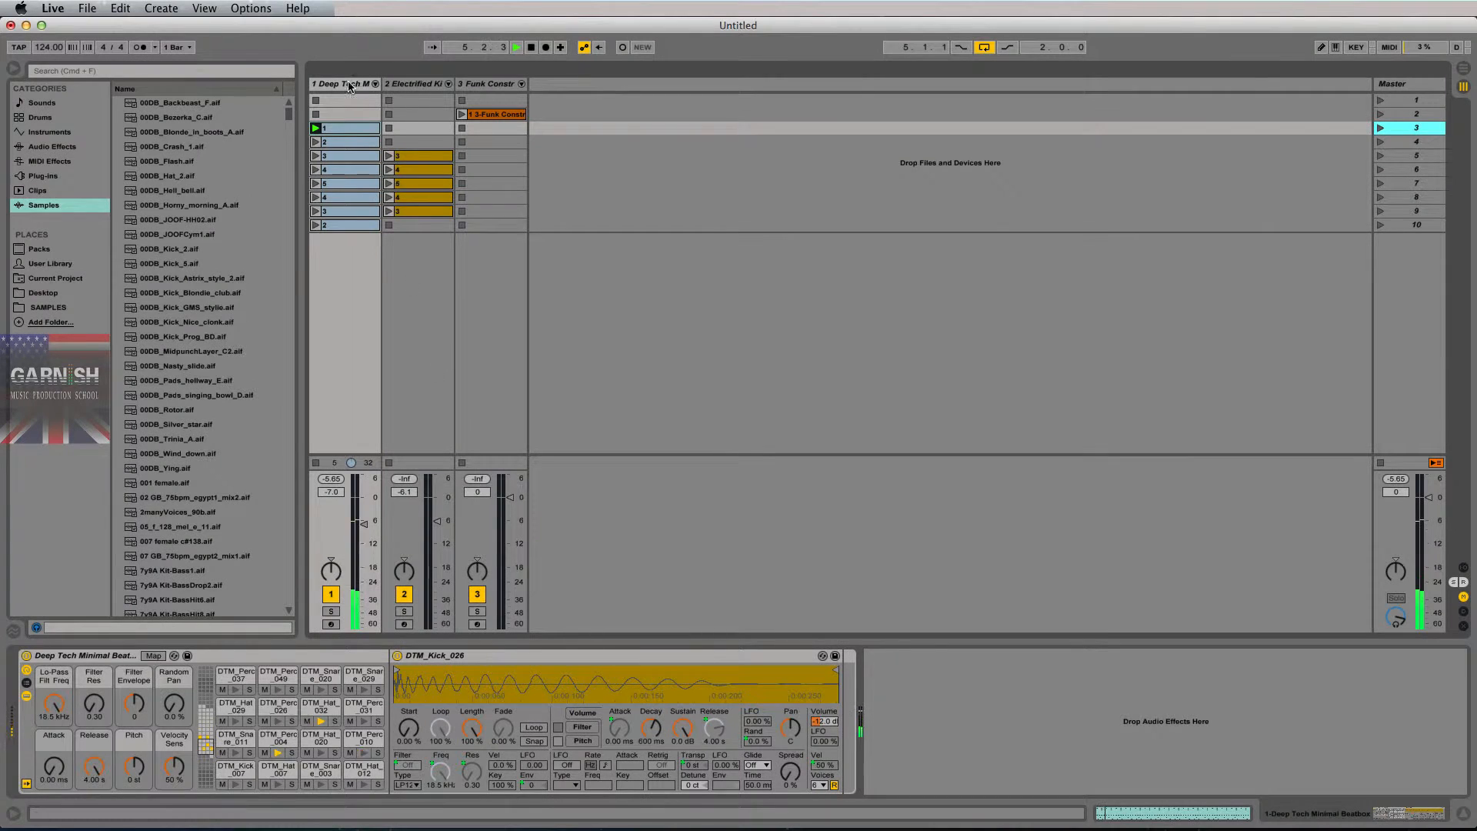
# Open clip 1 of the Deep Tech track with note preview enabled and select all its DTM_Hat_032 notes
pyautogui.click(350, 134)
pyautogui.doubleClick(350, 134)
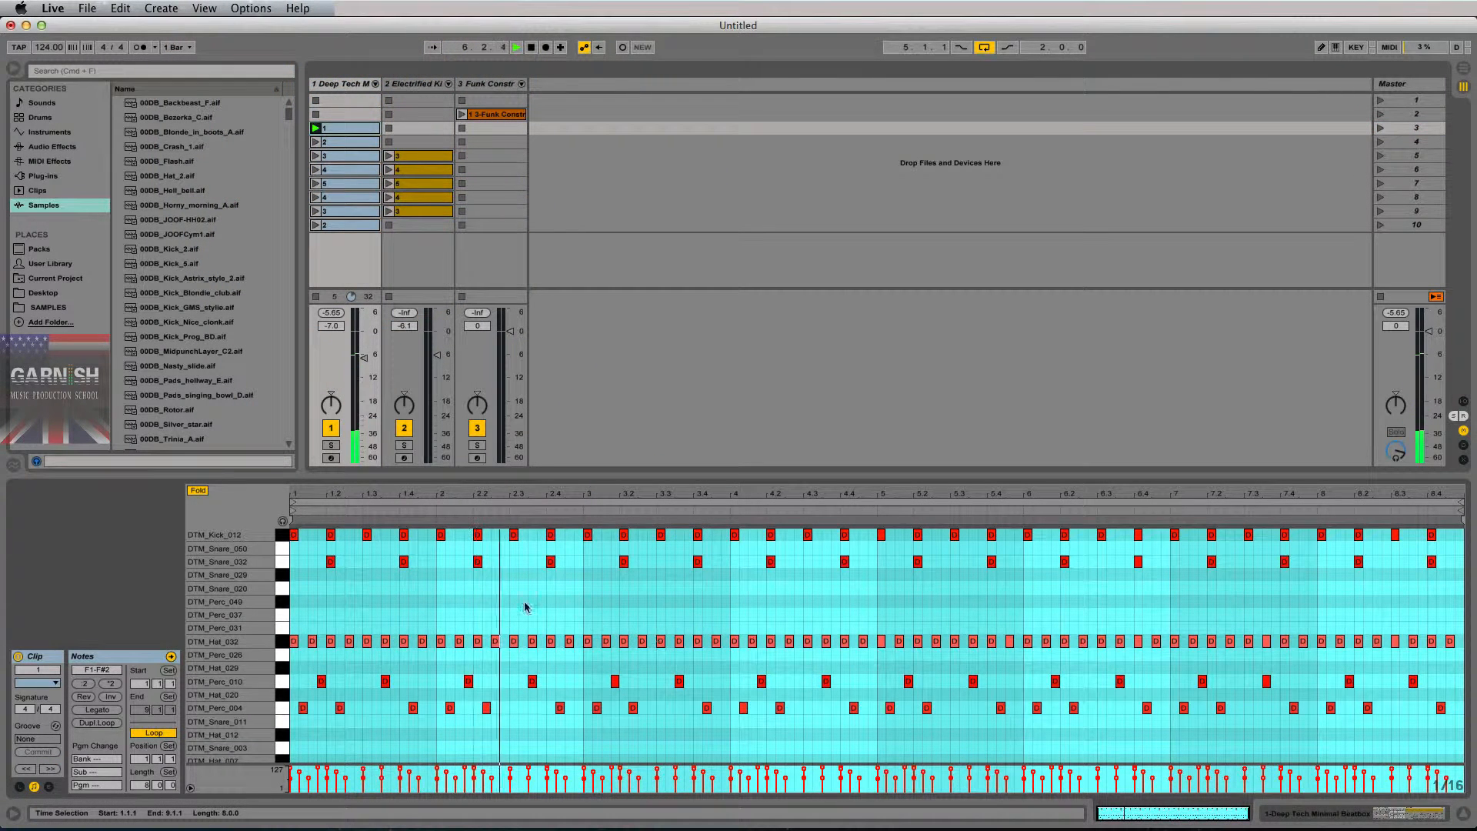
pyautogui.click(283, 521)
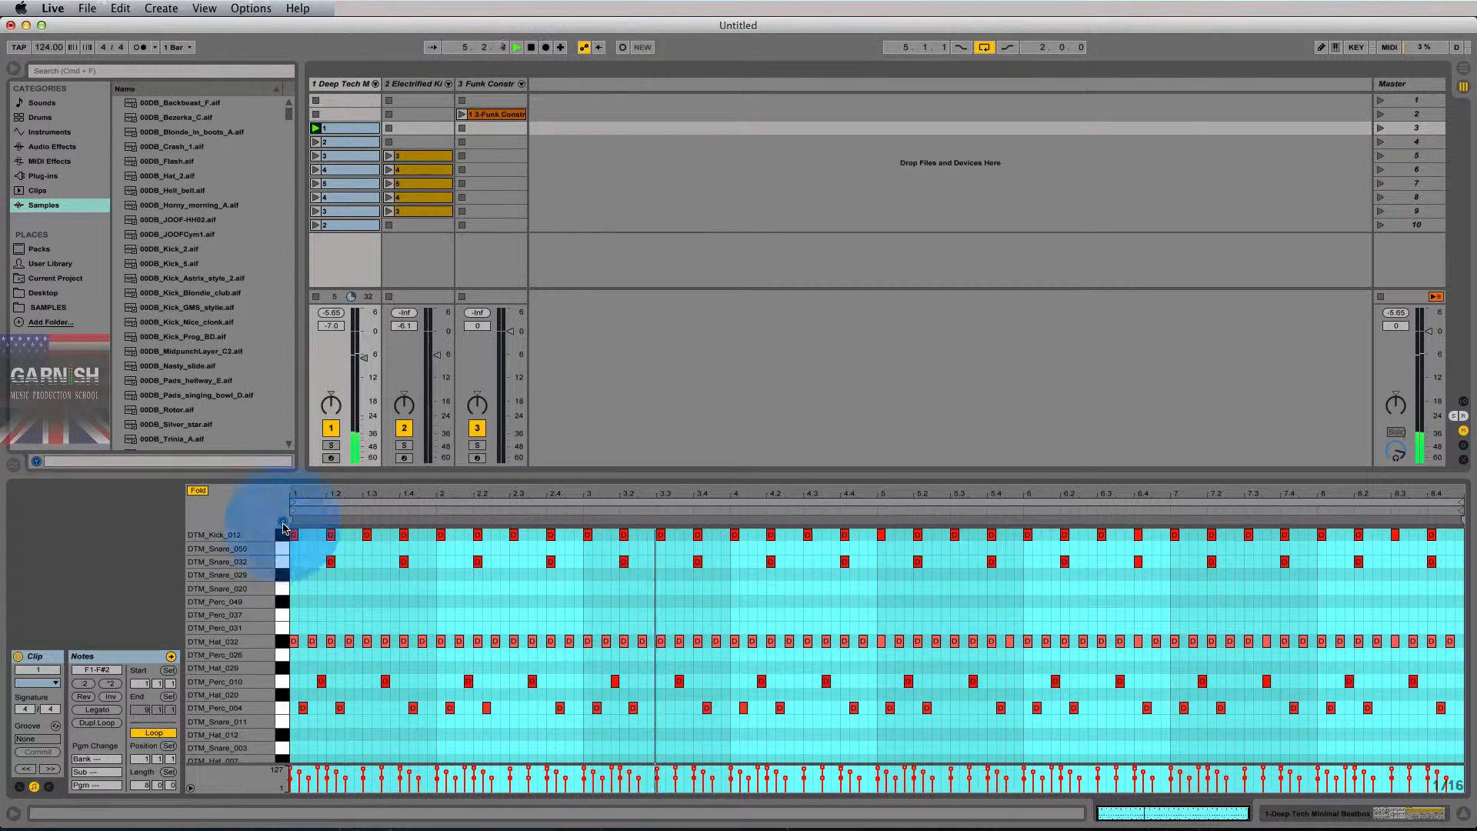
pyautogui.press('space')
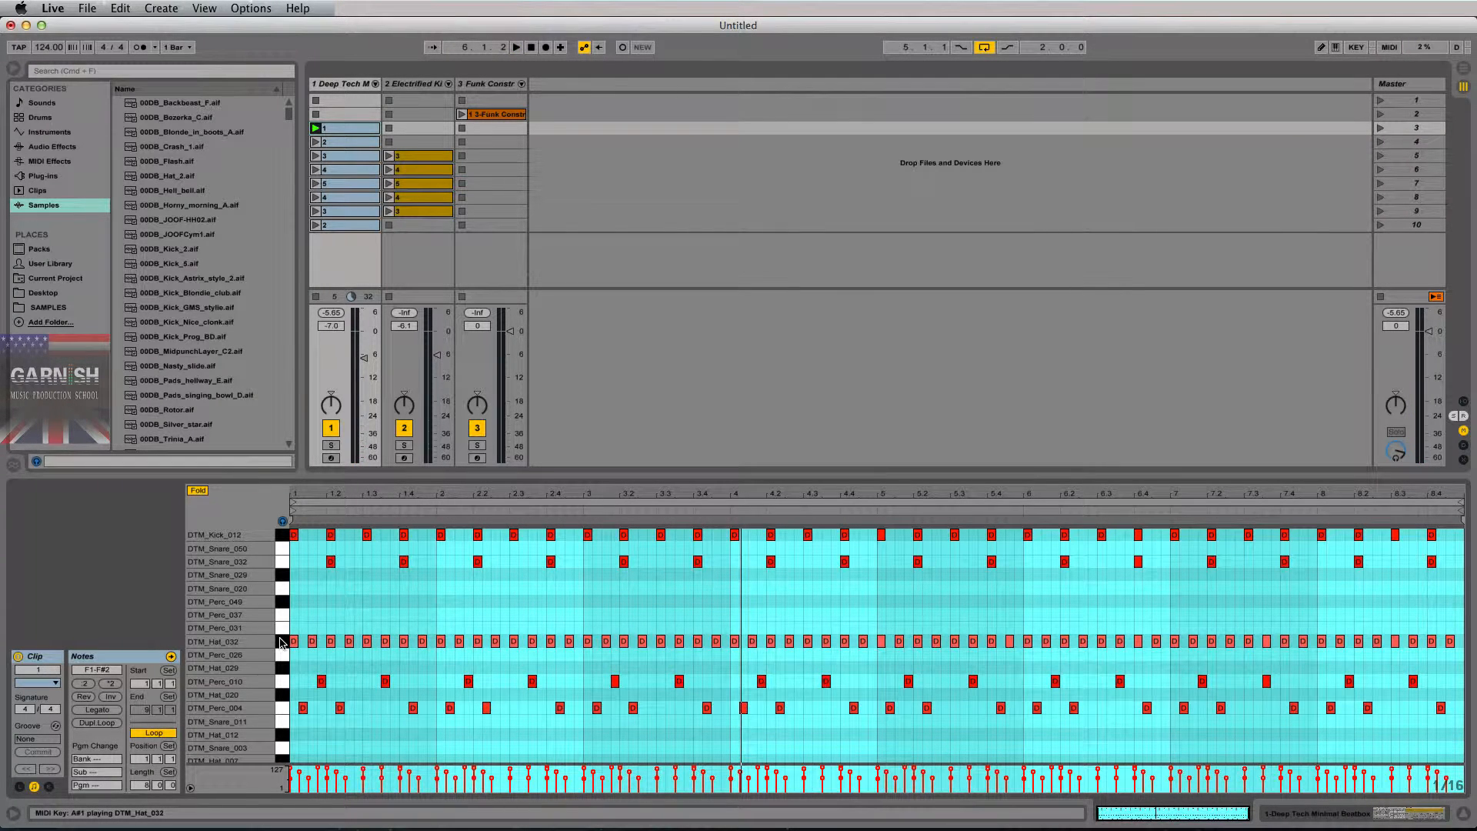
pyautogui.click(320, 600)
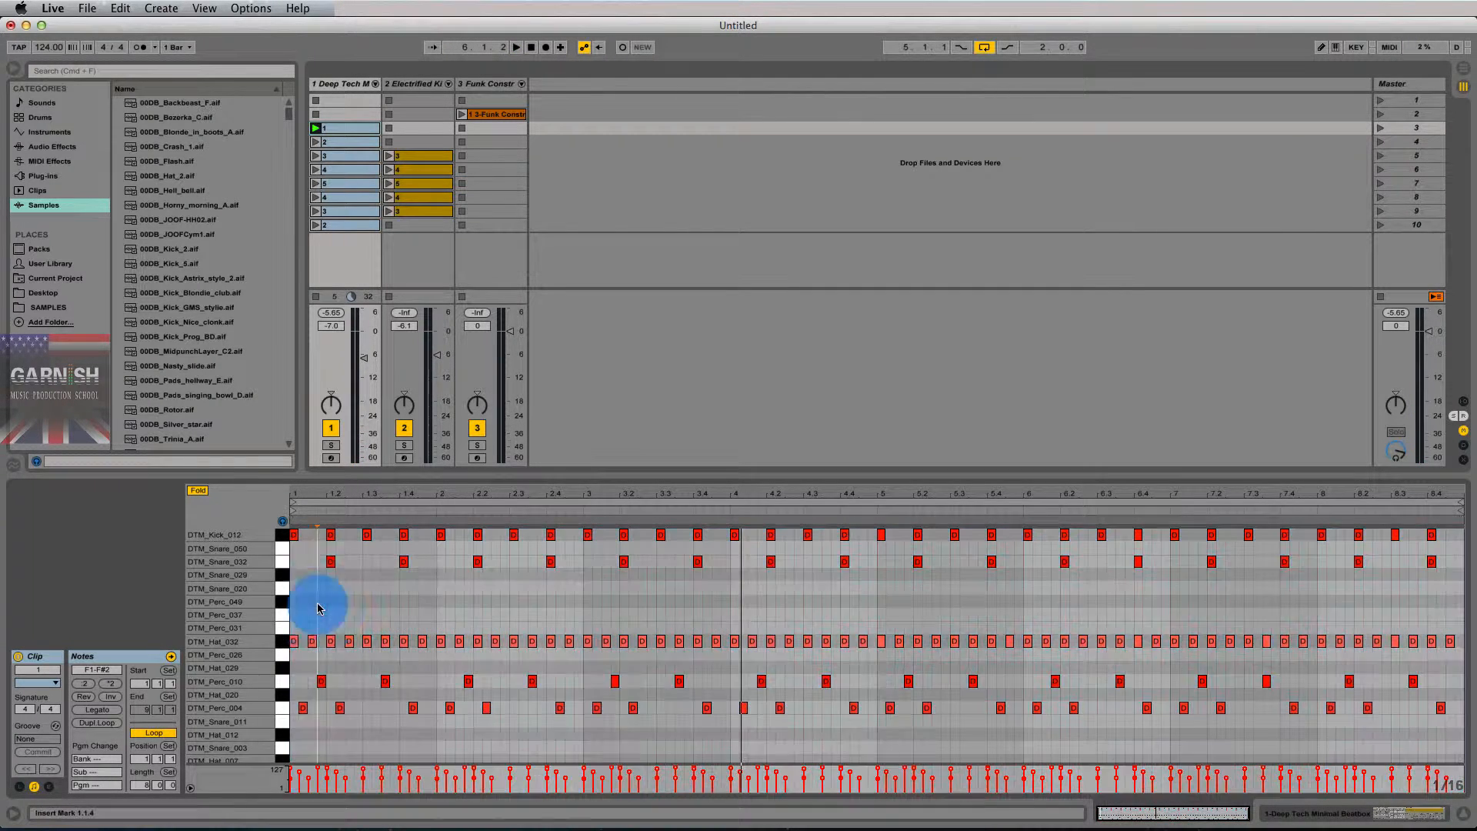
pyautogui.click(283, 643)
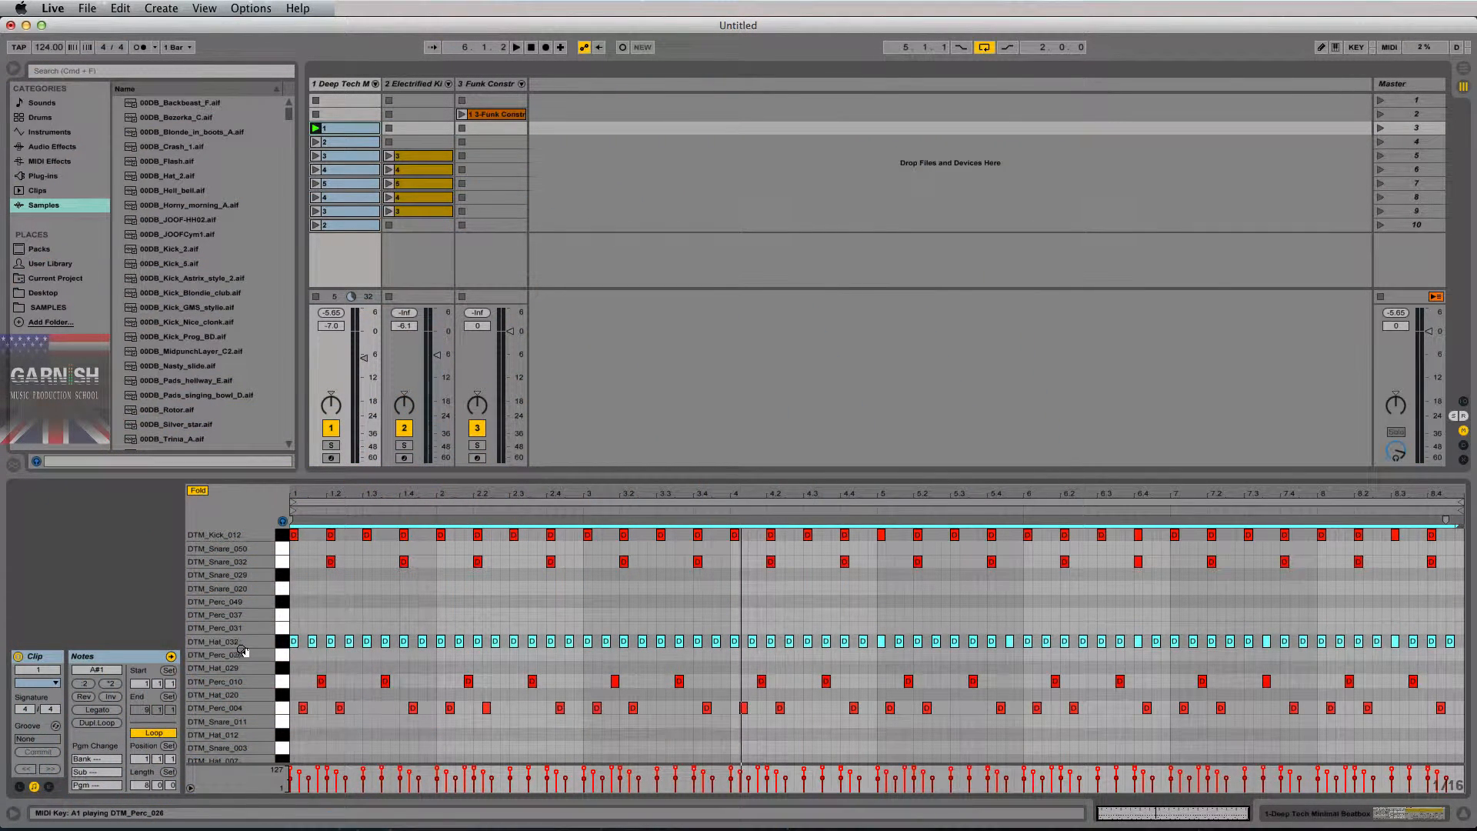
# Show the Deep Tech drum rack and audition its DTM_Hat_032 pad
pyautogui.hotkey('shift', 'Tab')
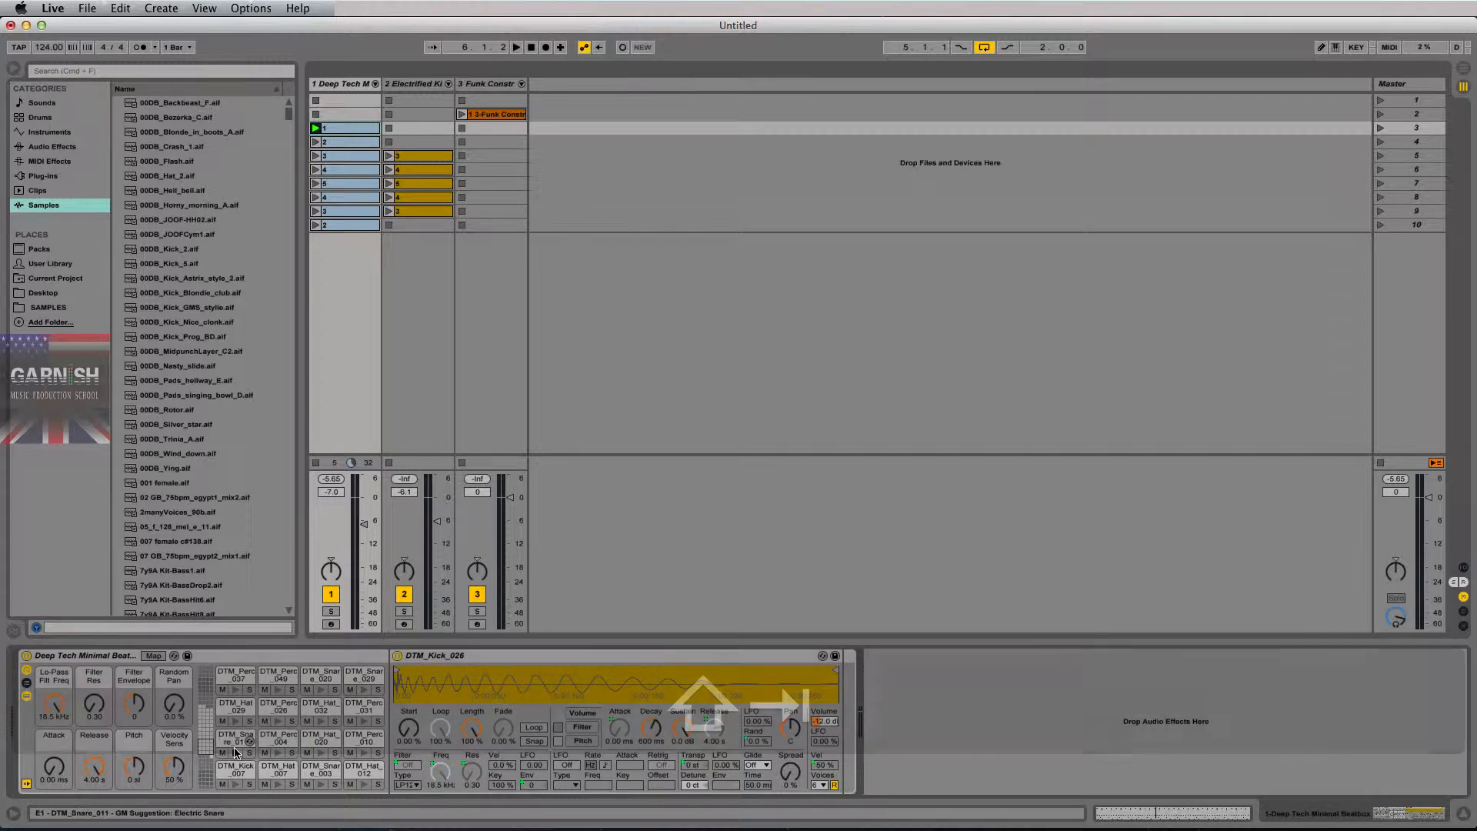
pyautogui.press('space')
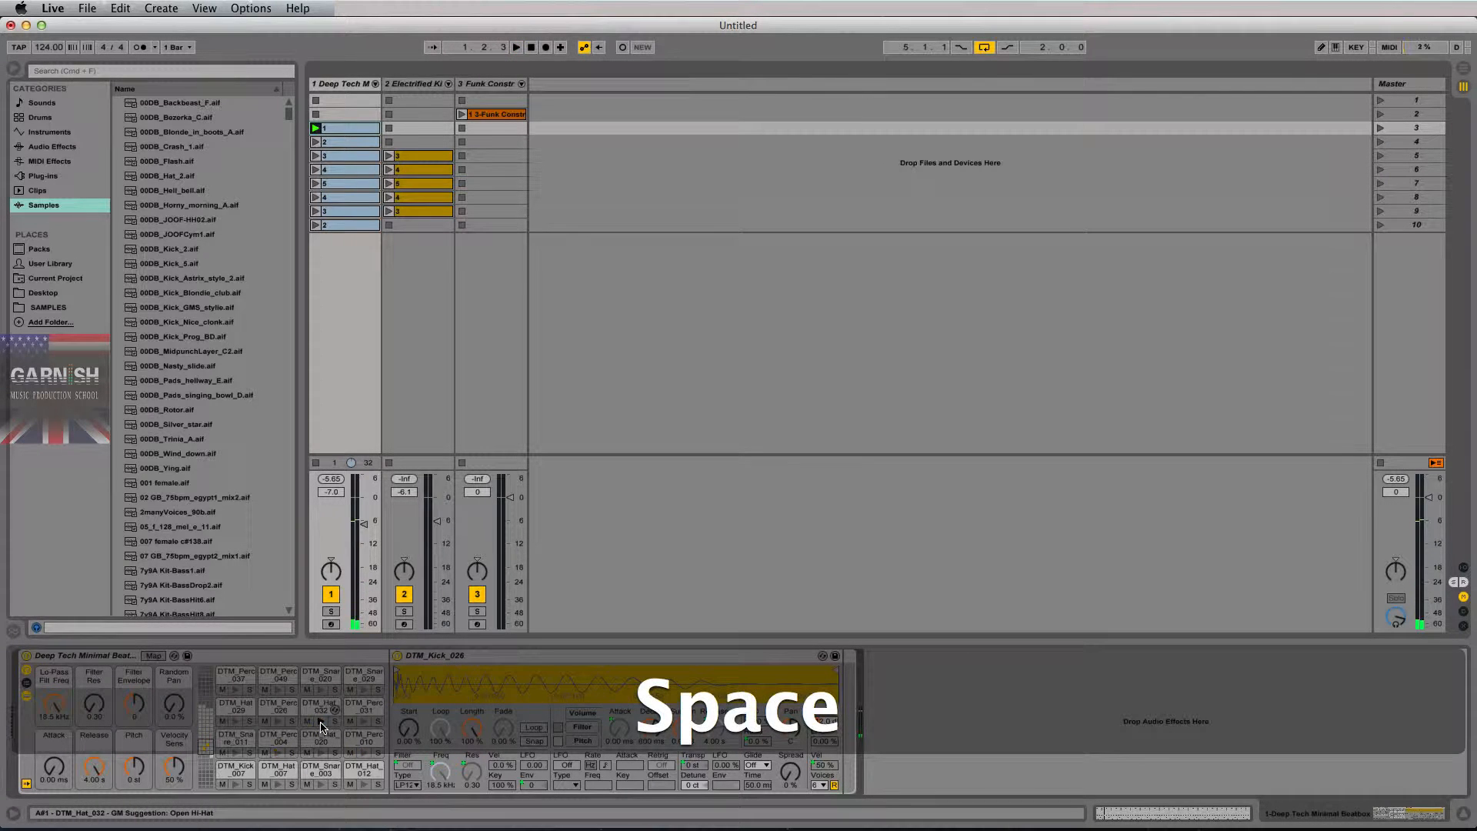
pyautogui.click(320, 723)
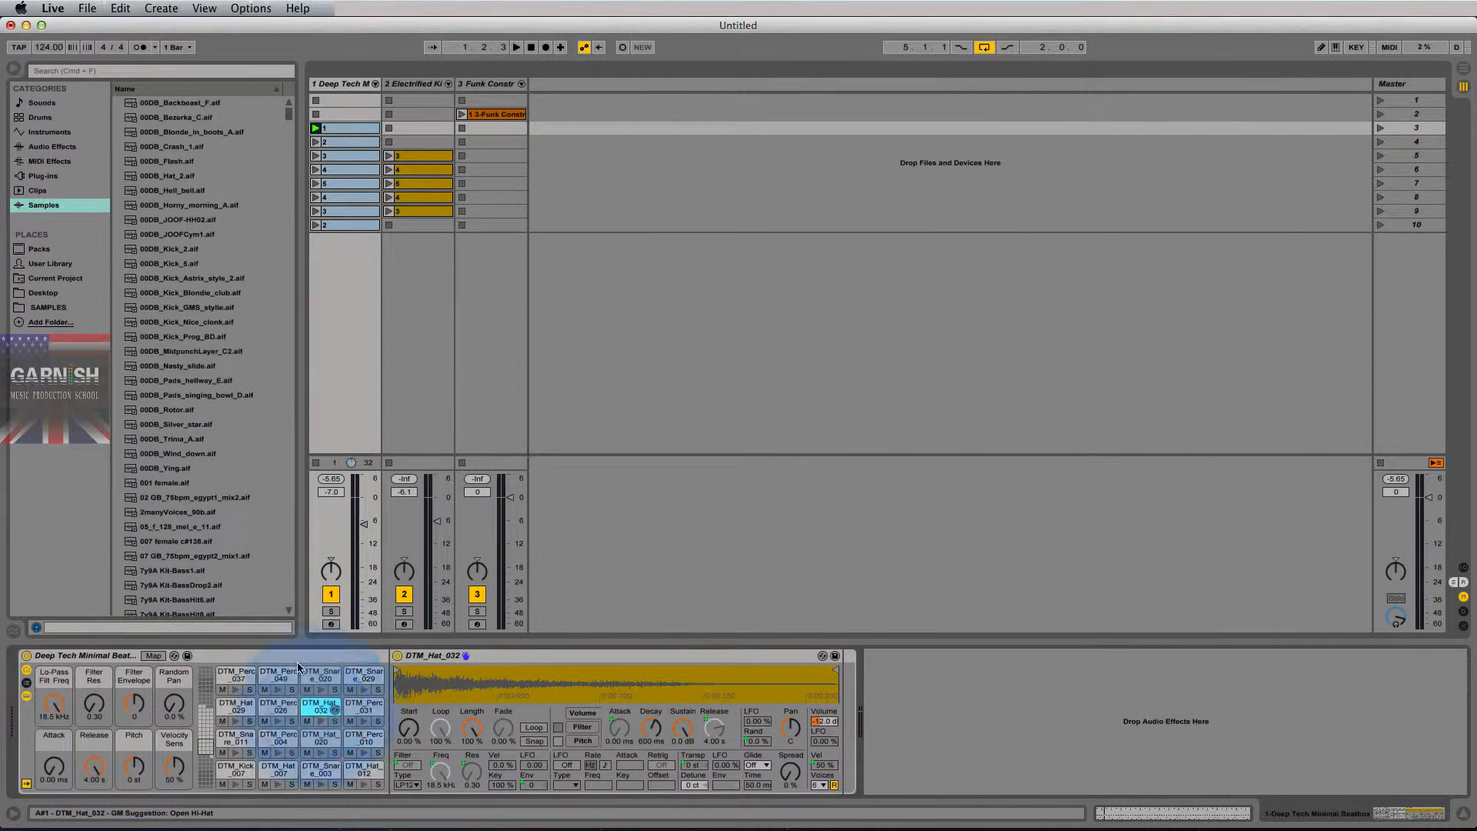
# Search the samples for "hat" and preview the sounds from 140-Sol-Hat.aif up to 00DB_Hat_2.aif, comparing with the playing beat
pyautogui.click(163, 71)
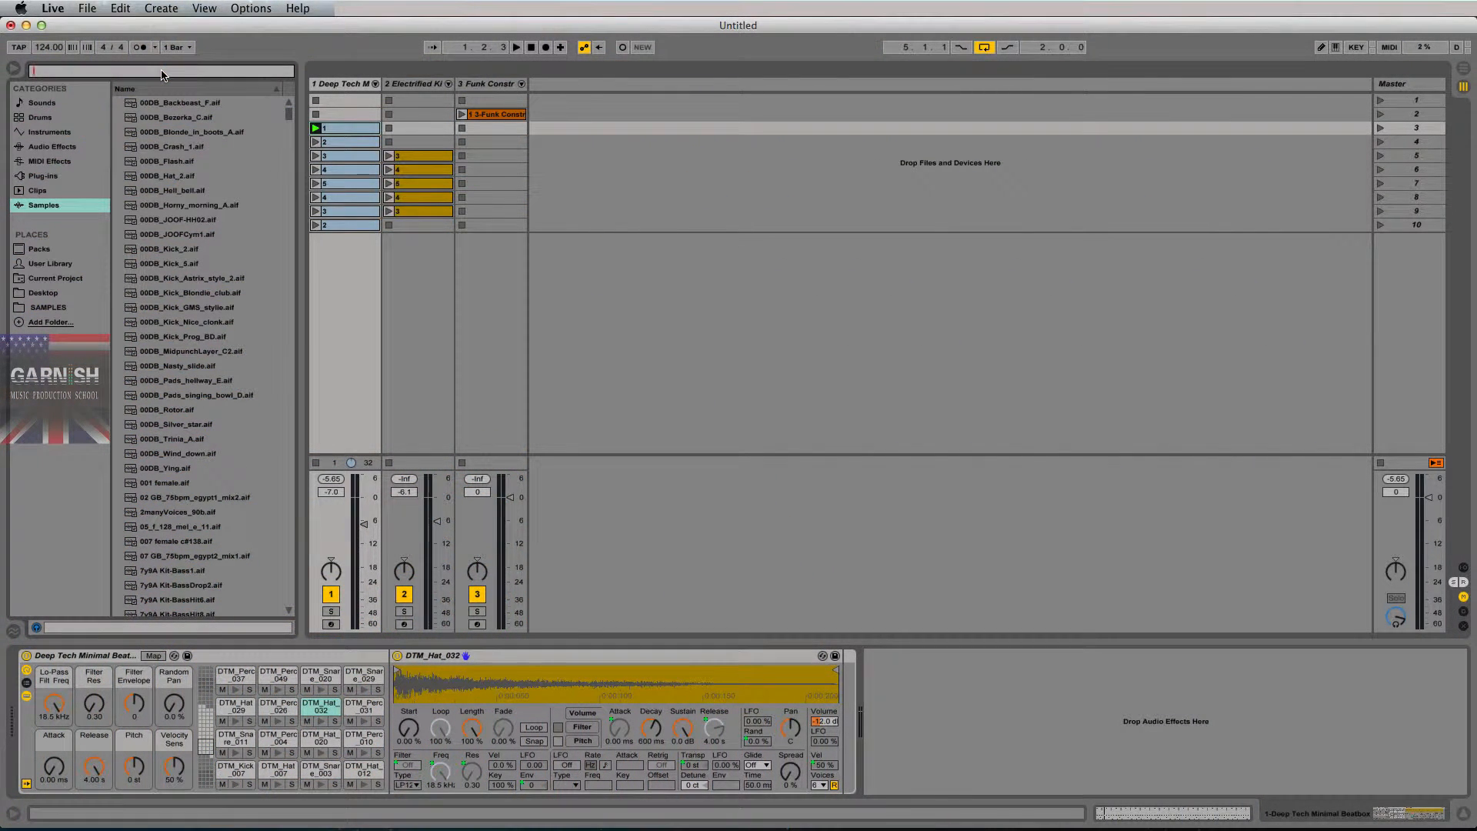
pyautogui.write('hat')
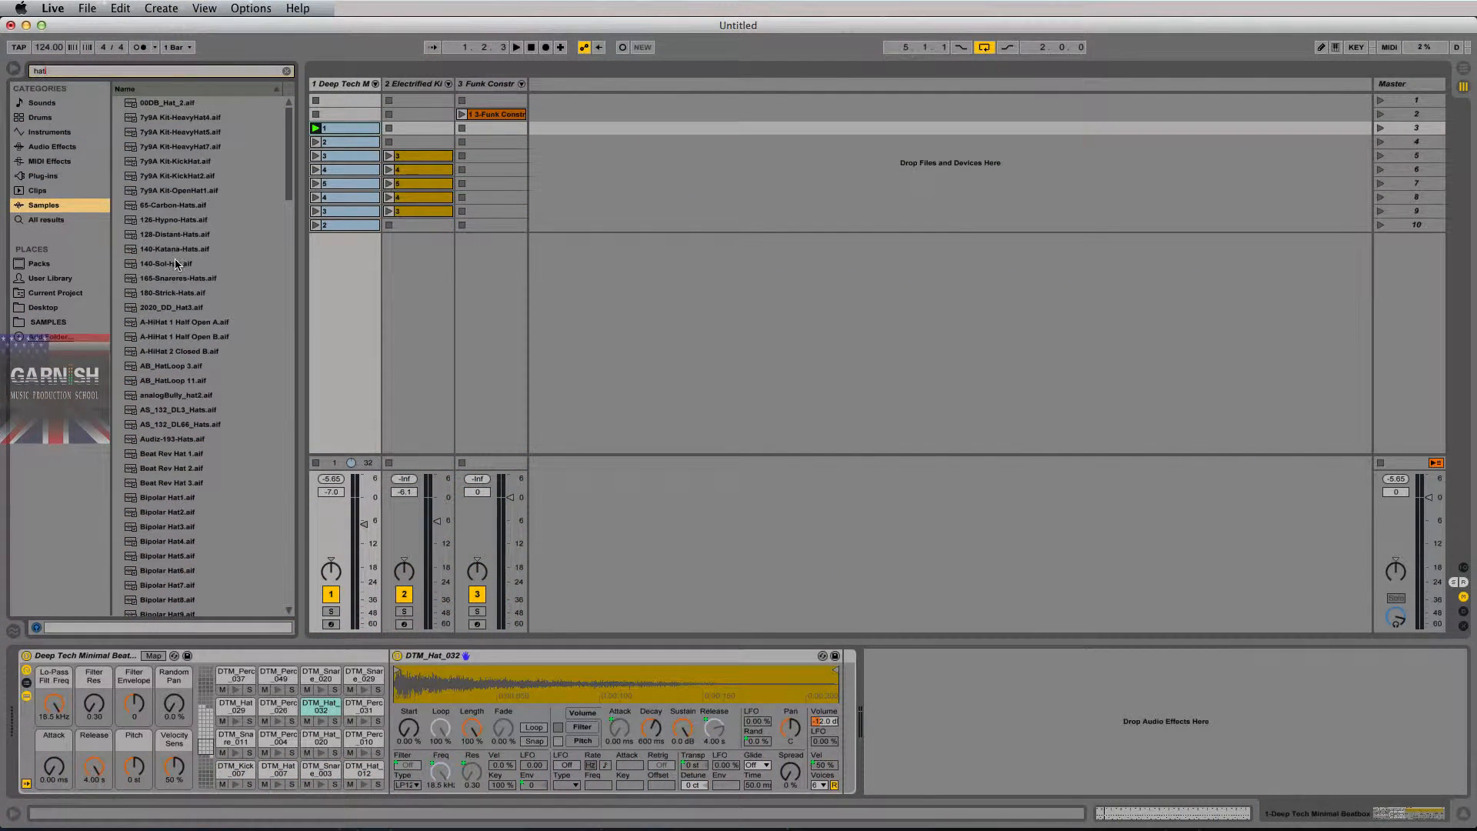
pyautogui.click(176, 263)
pyautogui.press('Down')
pyautogui.press('Up')
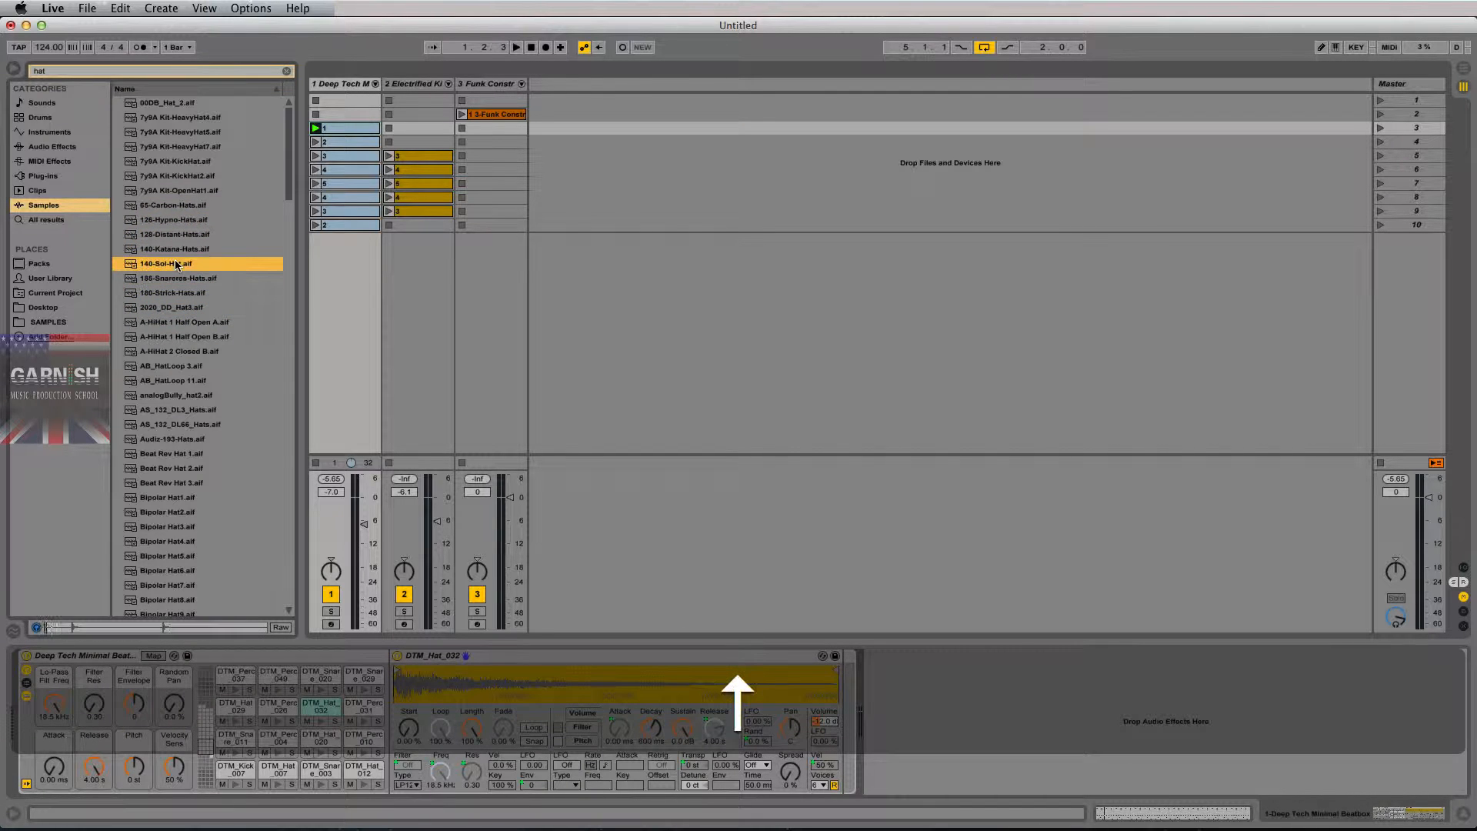
pyautogui.press('Up')
pyautogui.press('Up')
pyautogui.press('Up')
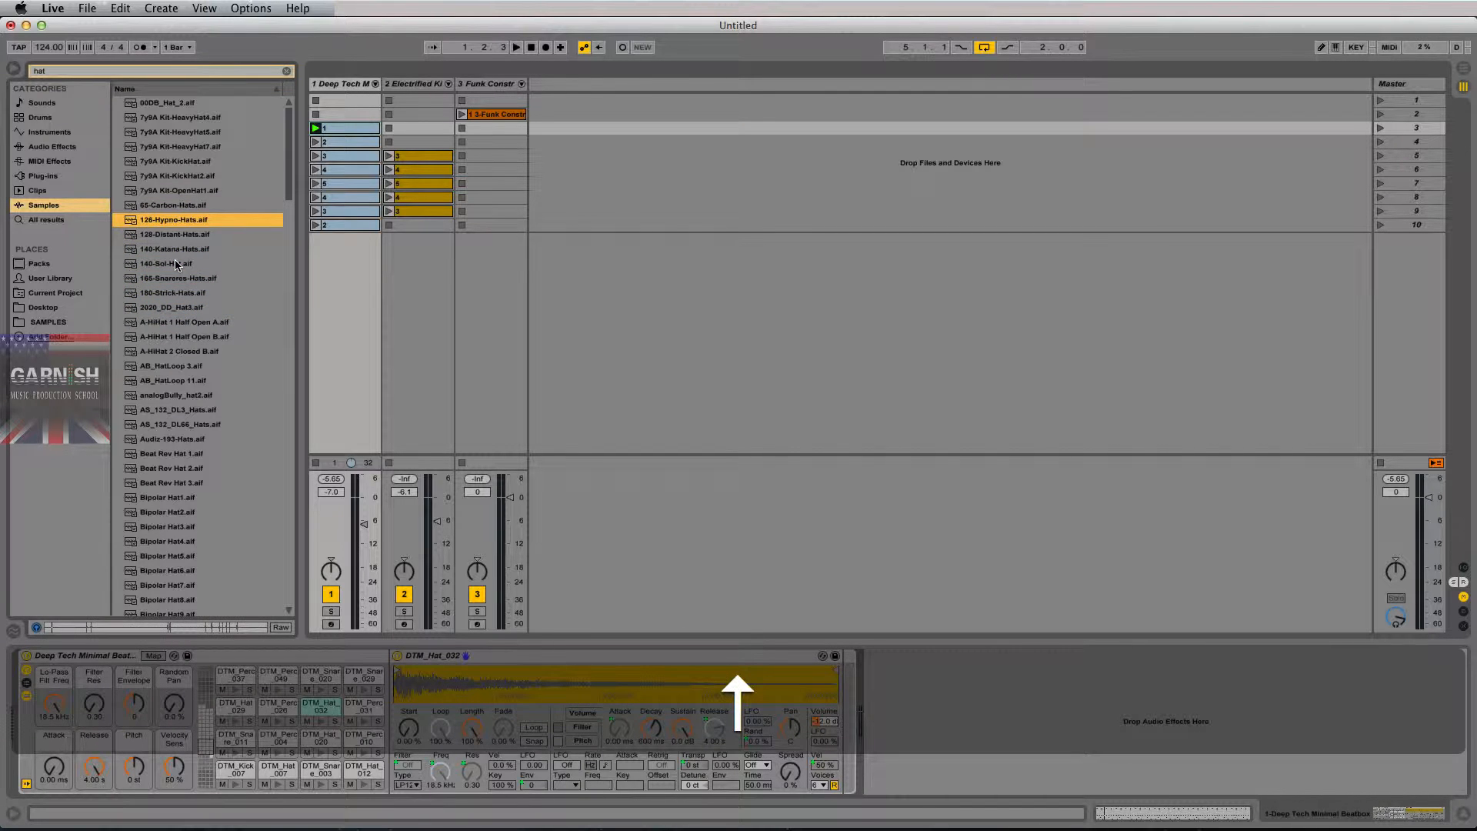
pyautogui.press('Up')
pyautogui.press('Up')
pyautogui.press('Up')
pyautogui.press('Up')
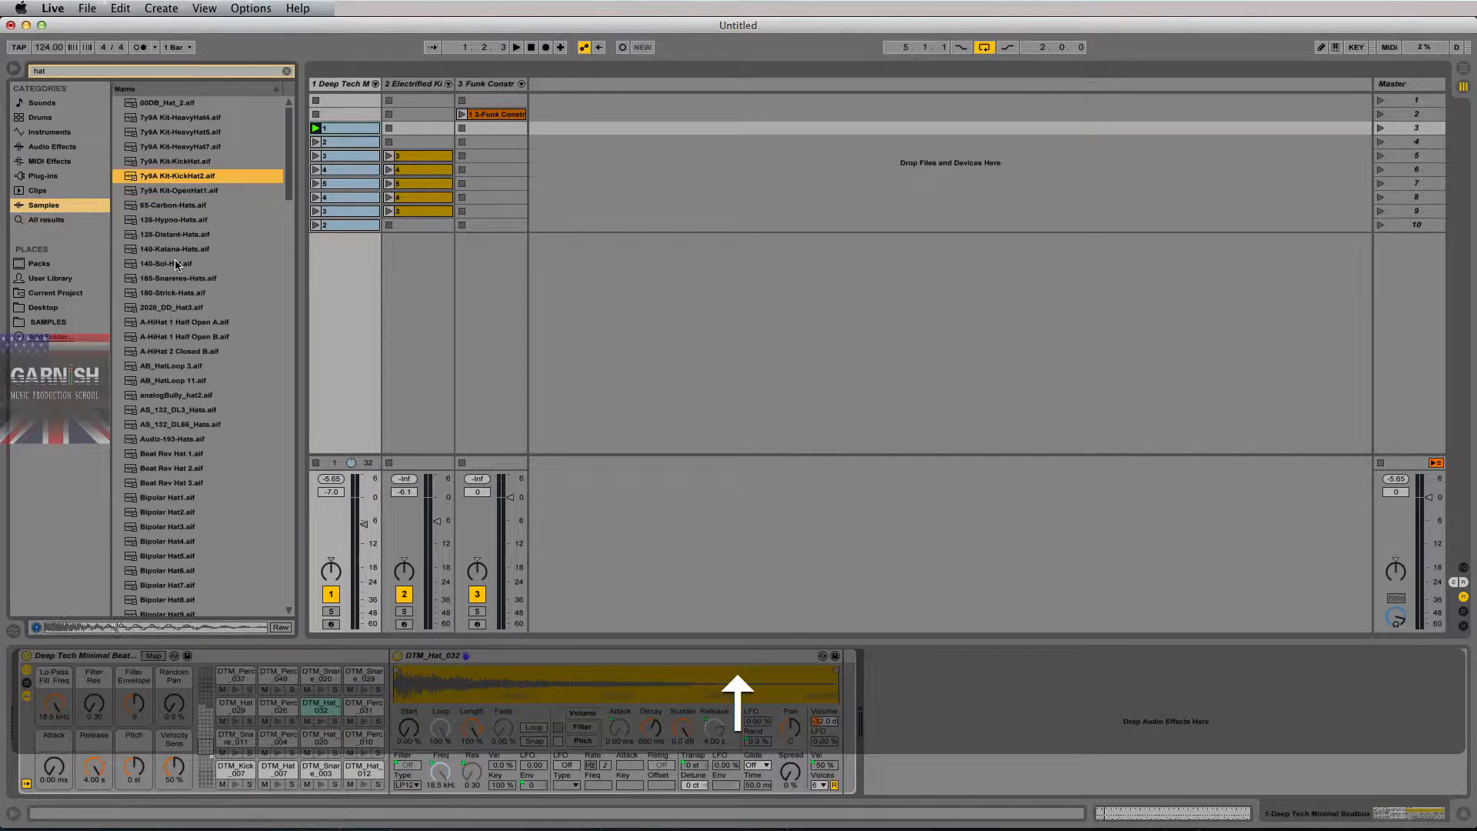
pyautogui.press('Down')
pyautogui.press('Up')
pyautogui.press('Up')
pyautogui.press('Up')
pyautogui.press('Up')
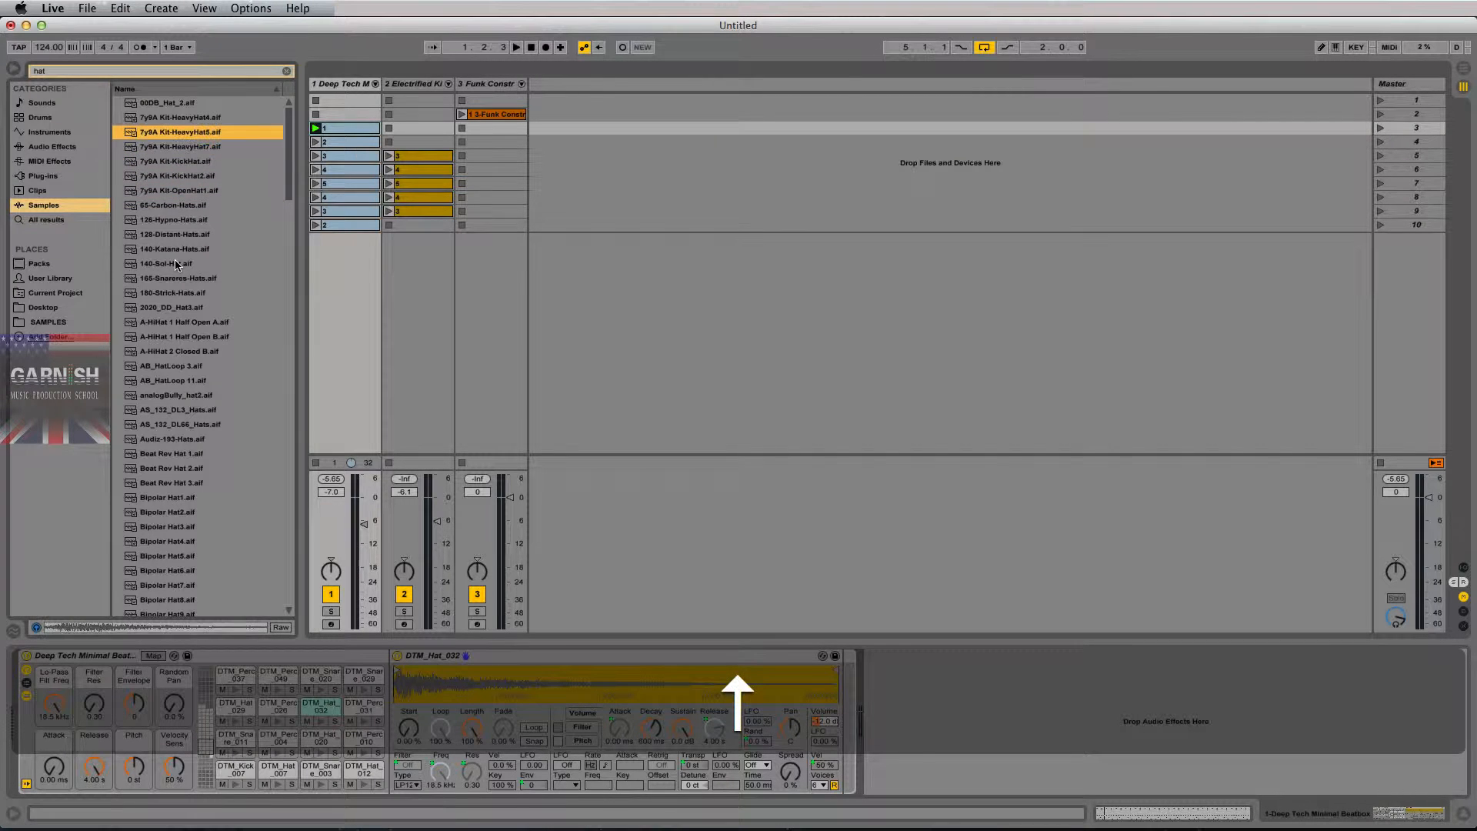
pyautogui.press('Up')
pyautogui.press('Down')
pyautogui.press('Down')
pyautogui.press('Up')
pyautogui.press('Up')
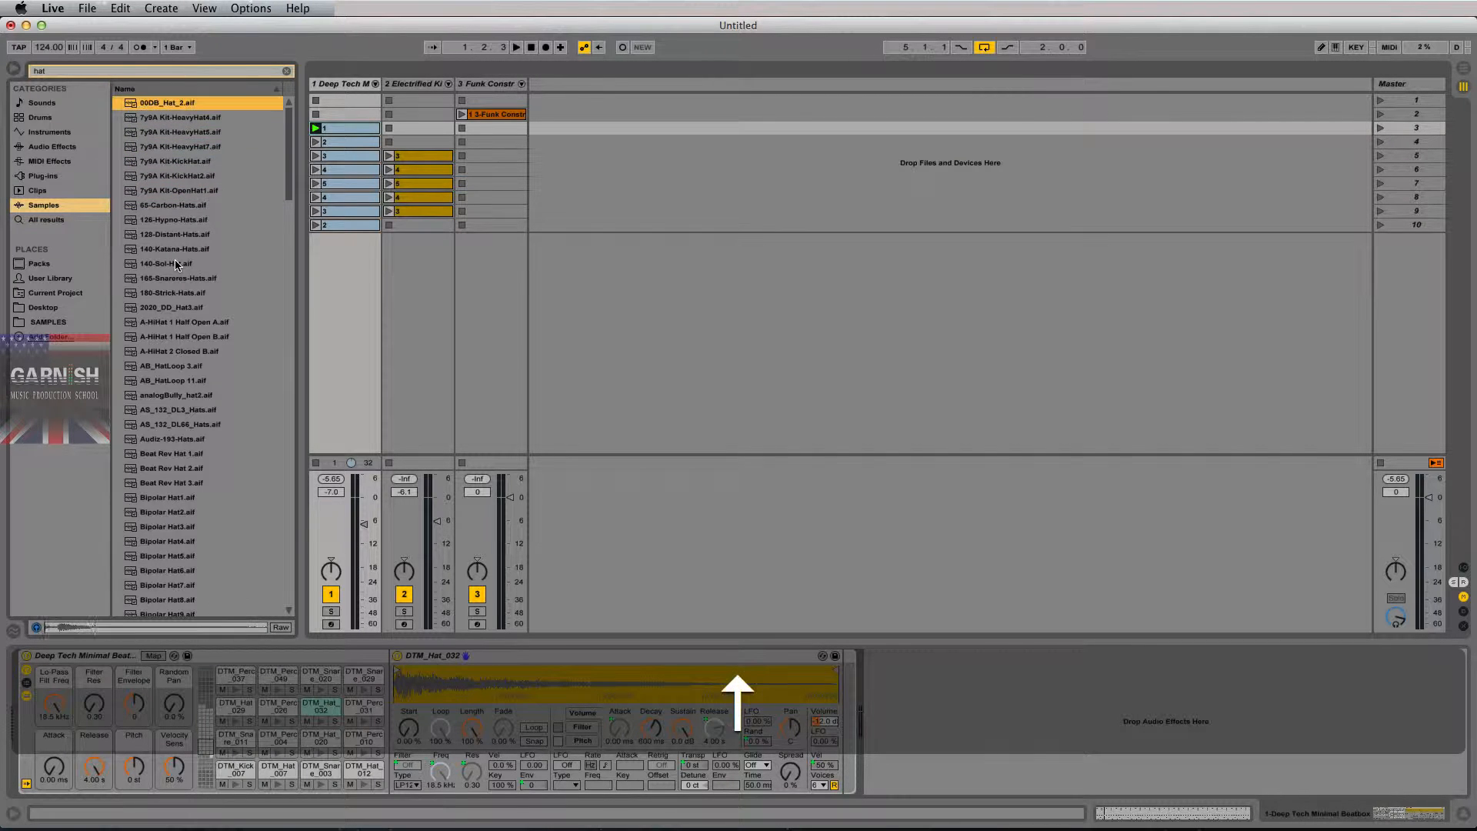
pyautogui.press('space')
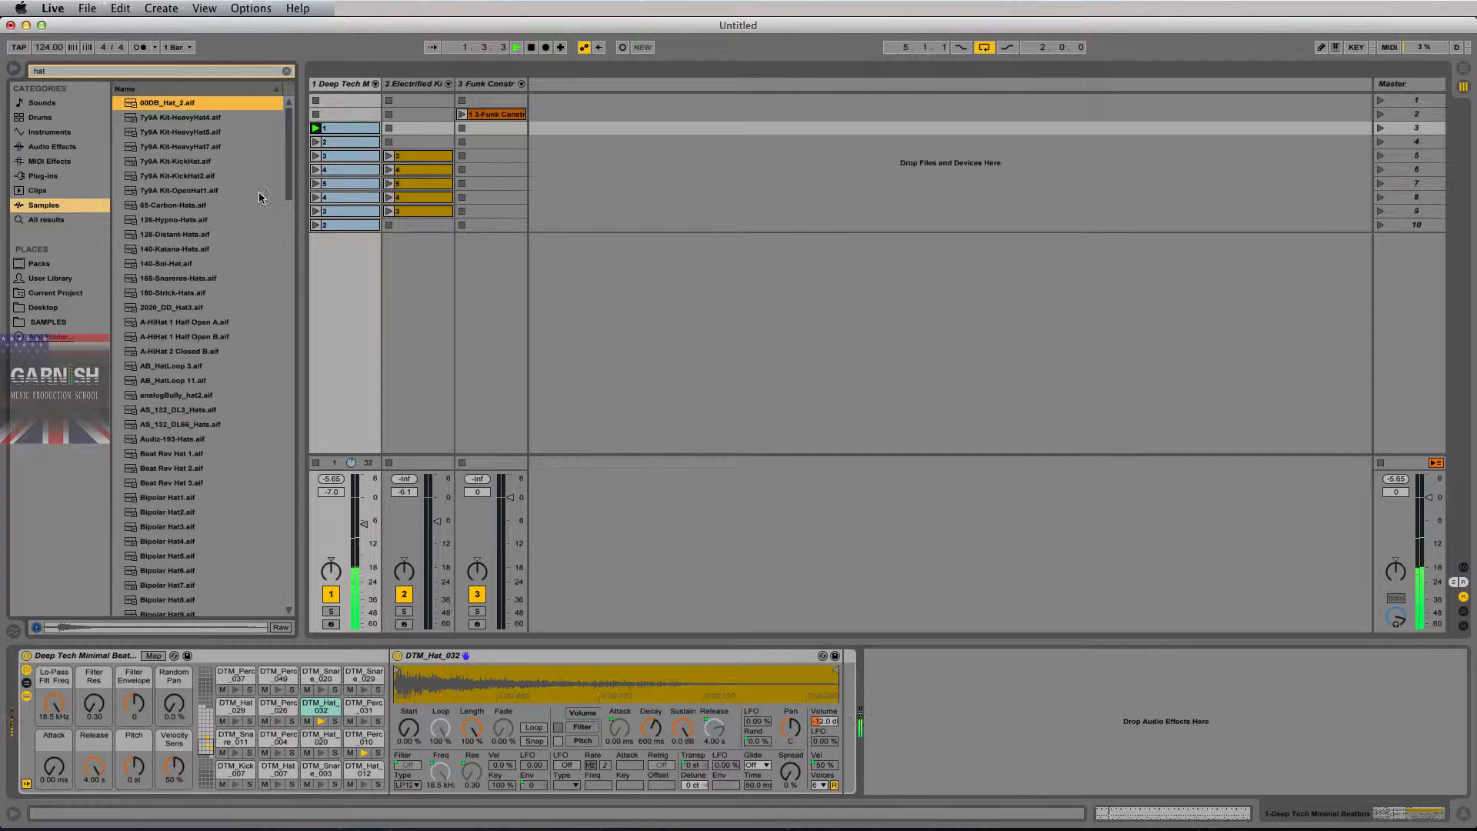
pyautogui.press('space')
pyautogui.press('Down')
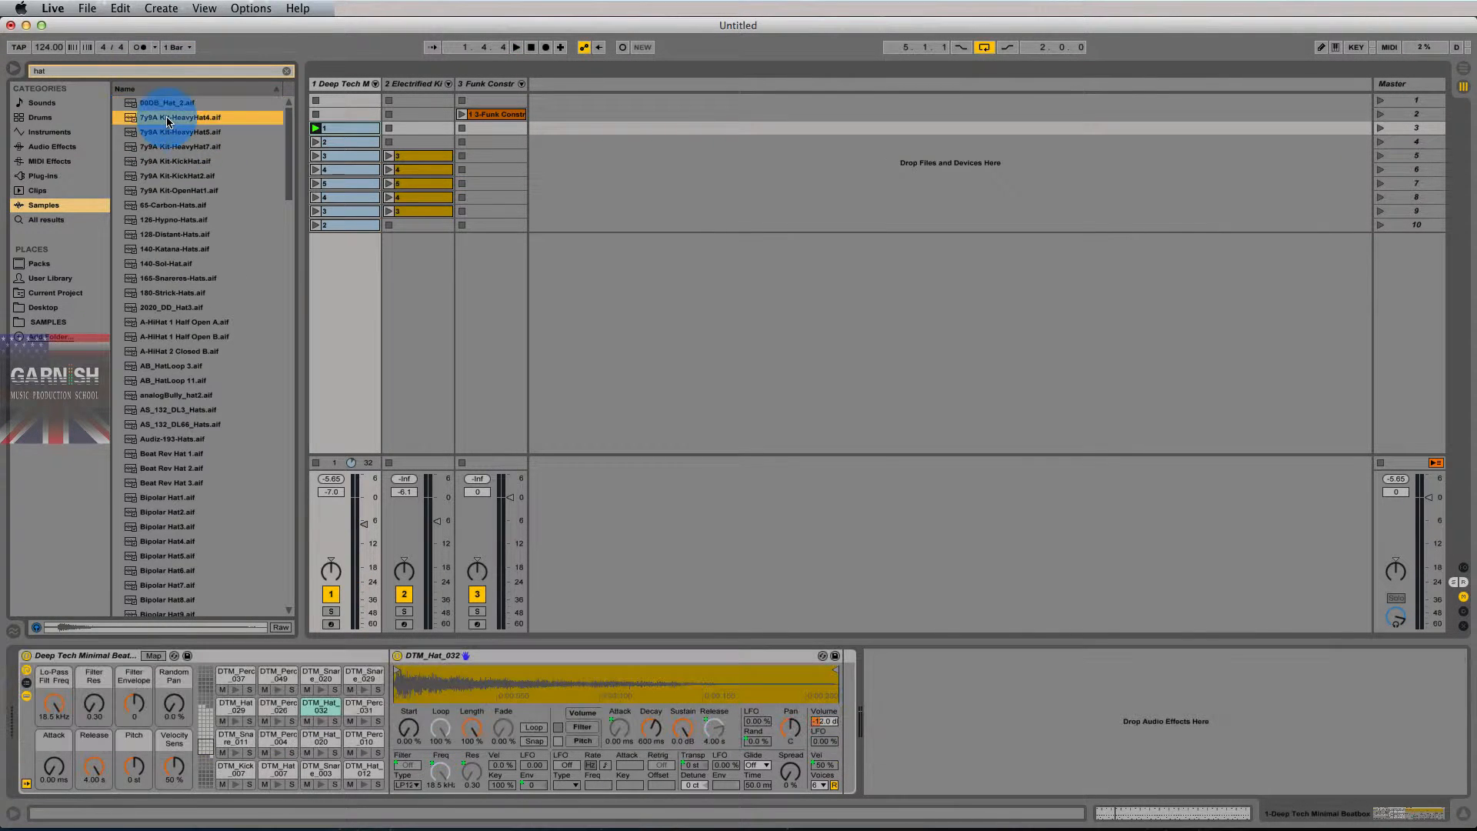
# Preview the hat samples from Bipolar Hat1.aif down the list to CCT_Hat8.aif
pyautogui.click(165, 497)
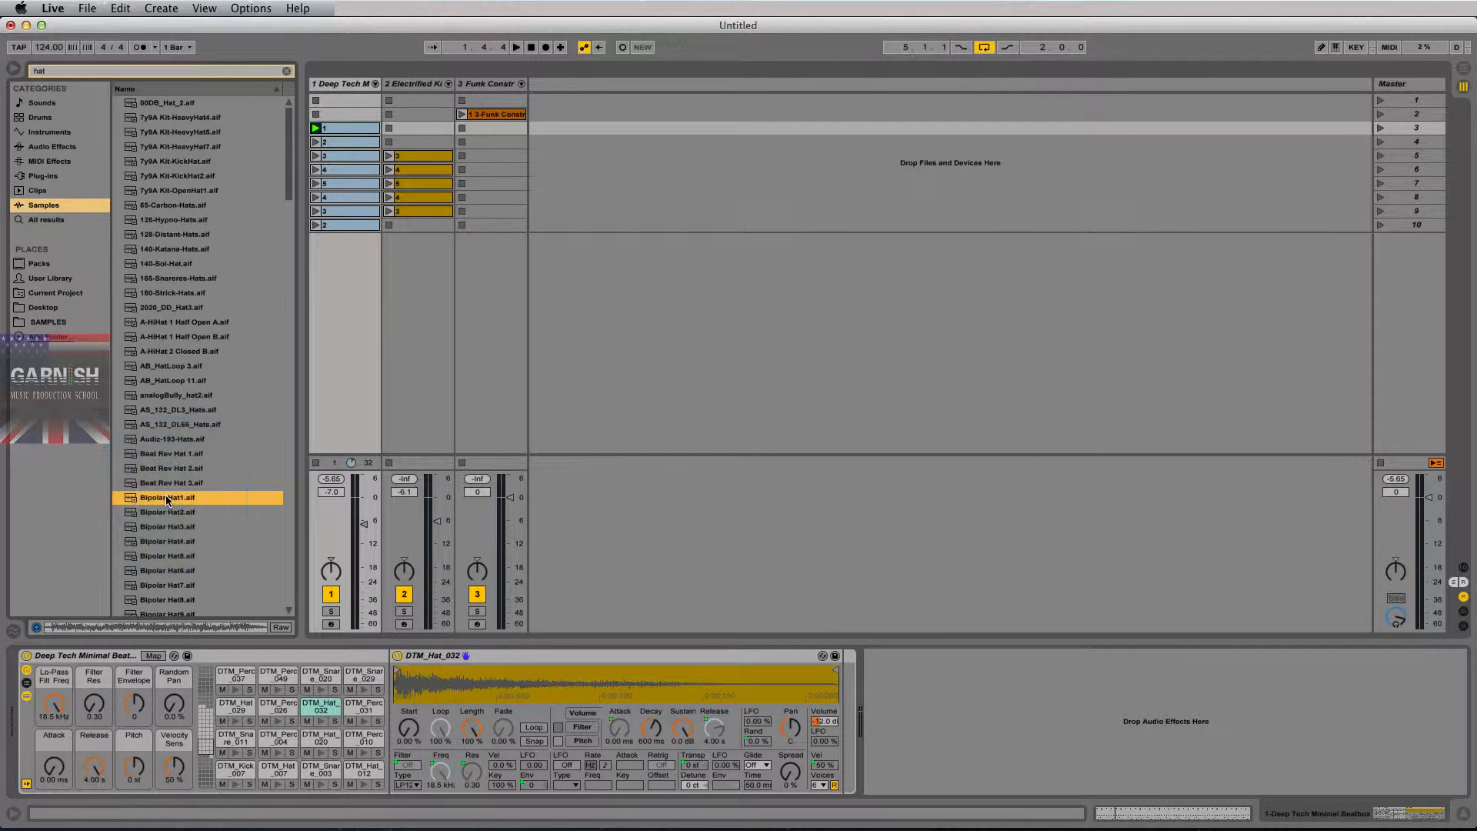
pyautogui.press('Down')
pyautogui.press('Down')
pyautogui.press('Down')
pyautogui.press('Down')
pyautogui.press('Down')
pyautogui.press('Down')
pyautogui.press('Down')
pyautogui.press('Down')
pyautogui.press('Down')
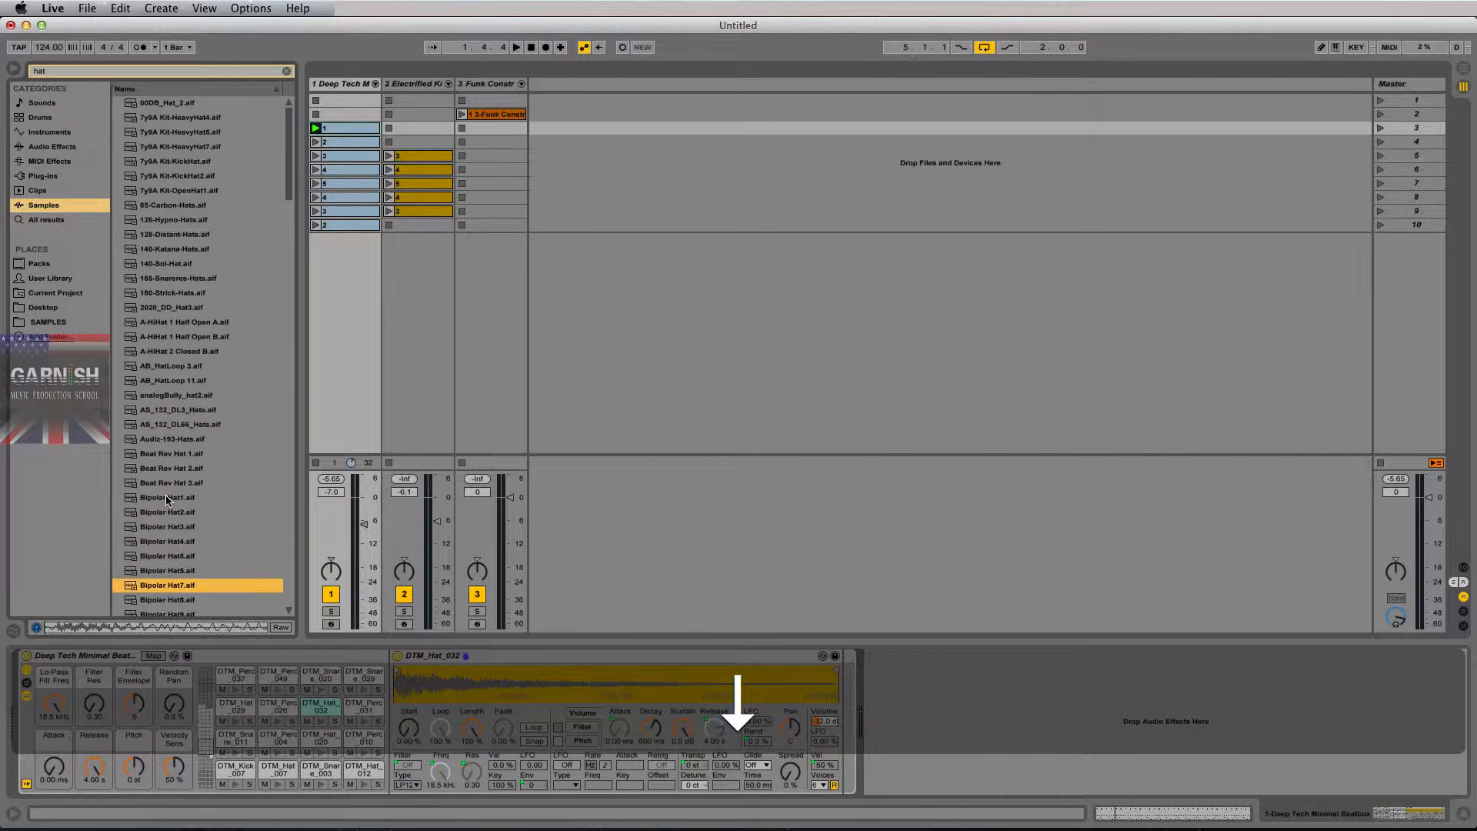
pyautogui.press('Down')
pyautogui.press('Down')
pyautogui.press('Down')
pyautogui.press('Down')
pyautogui.press('Down')
pyautogui.press('Down')
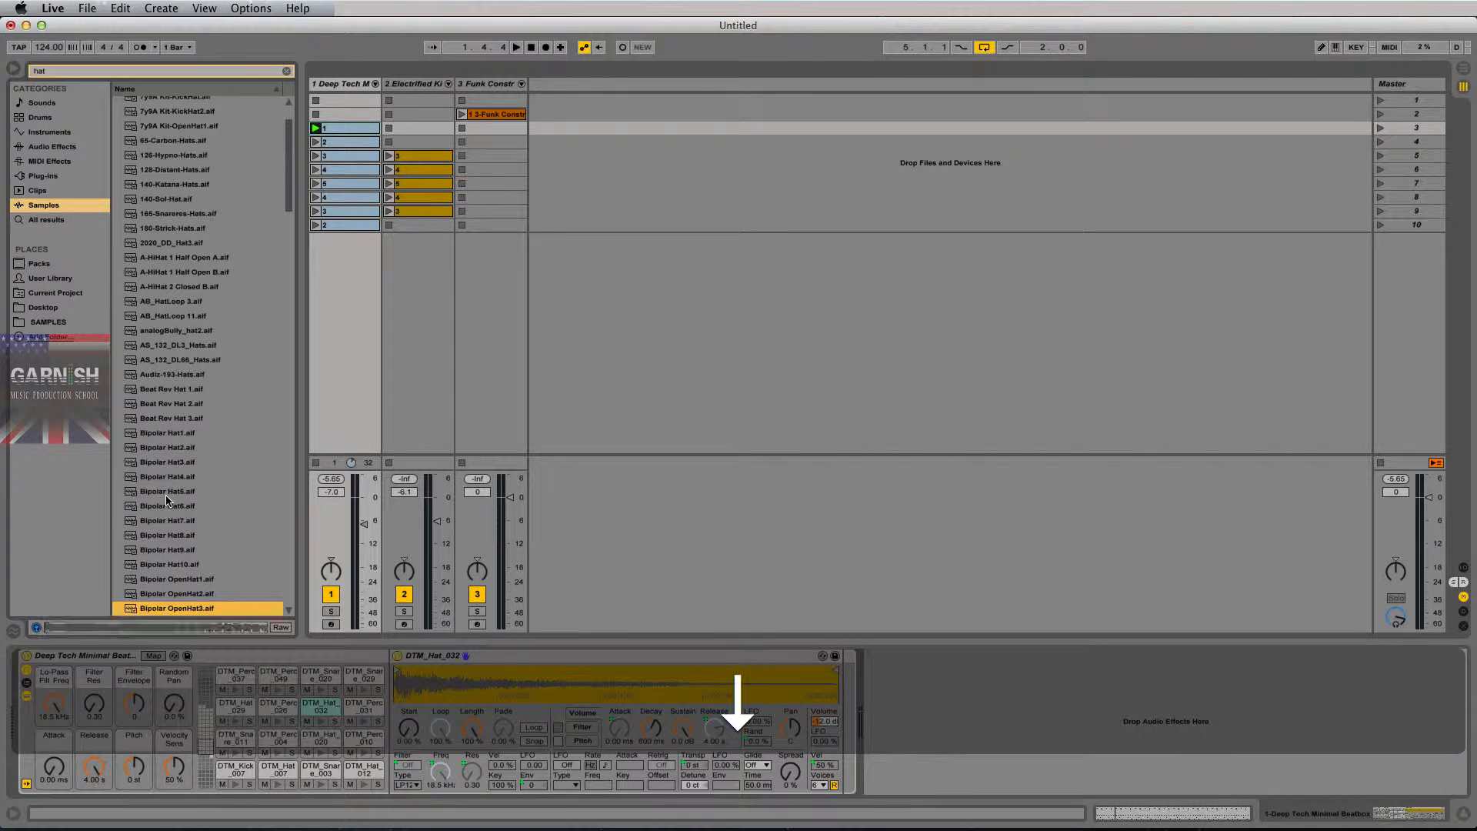
pyautogui.press('Down')
pyautogui.press('Down')
pyautogui.press('Down')
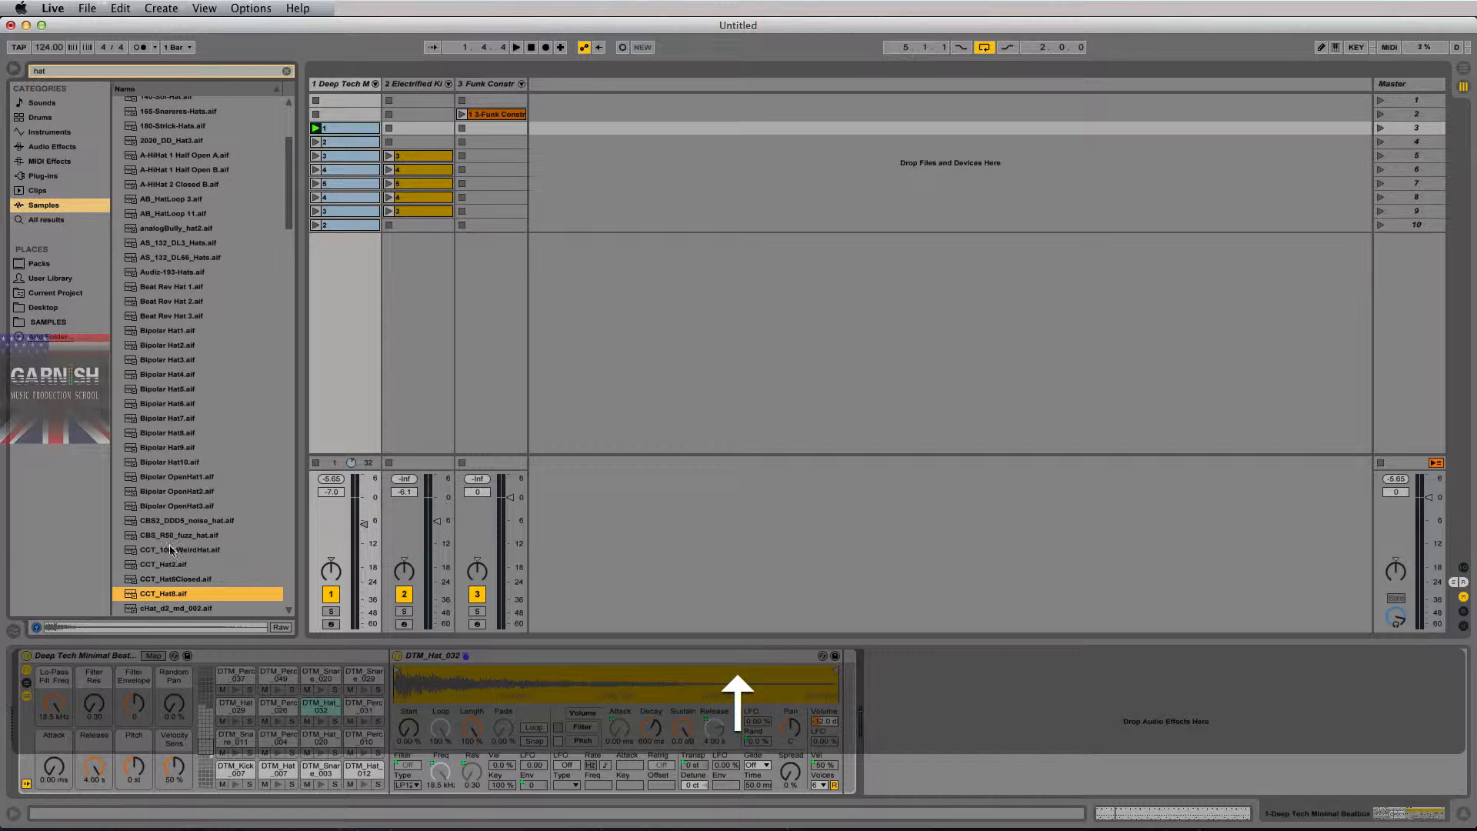
# Replace the sample on the DTM_Hat_032 pad with CCT_Hat8.aif and listen to it in the beat
pyautogui.moveTo(163, 594); pyautogui.dragTo(321, 710)
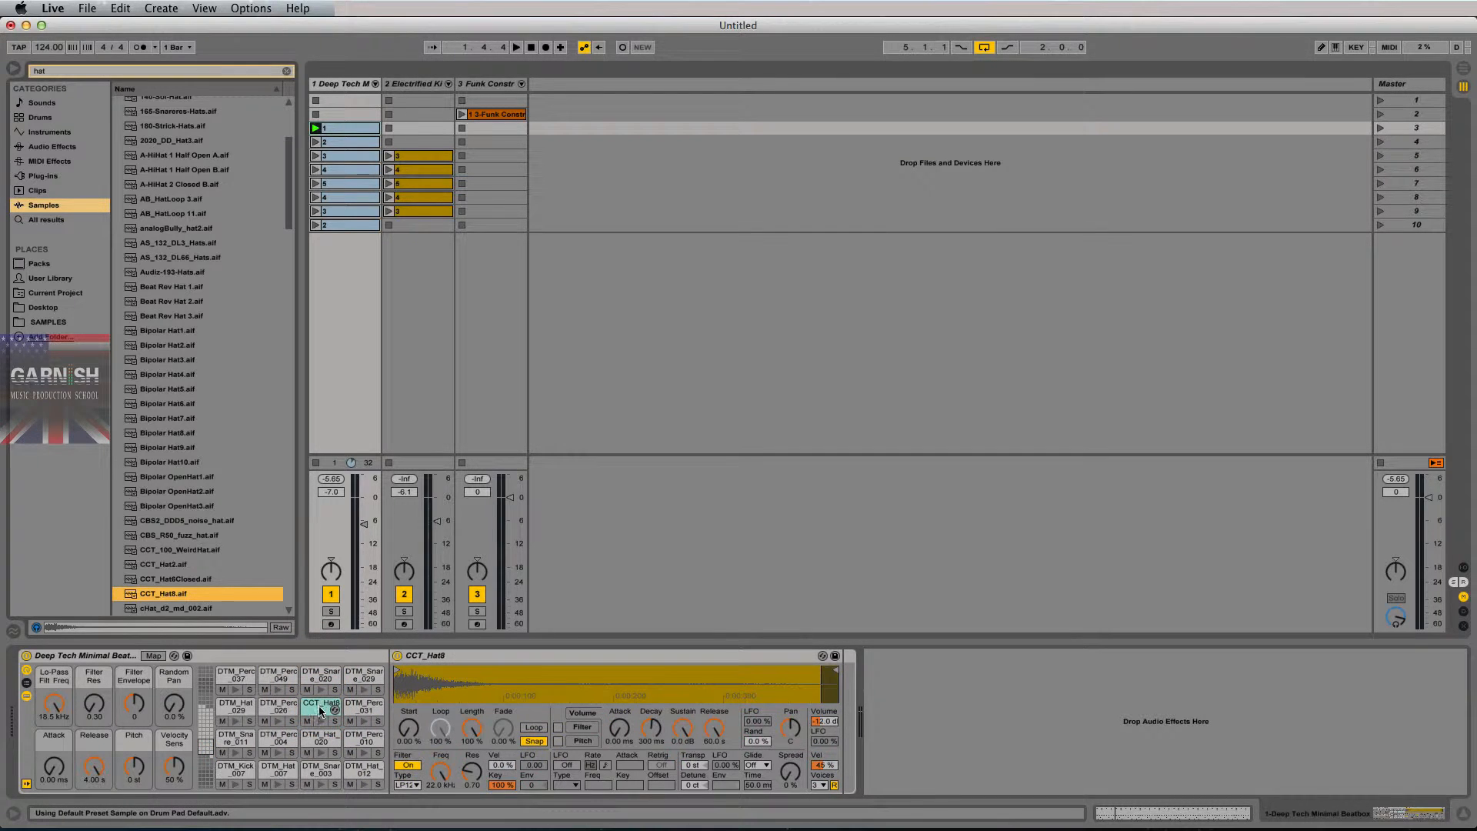
pyautogui.click(321, 722)
pyautogui.press('space')
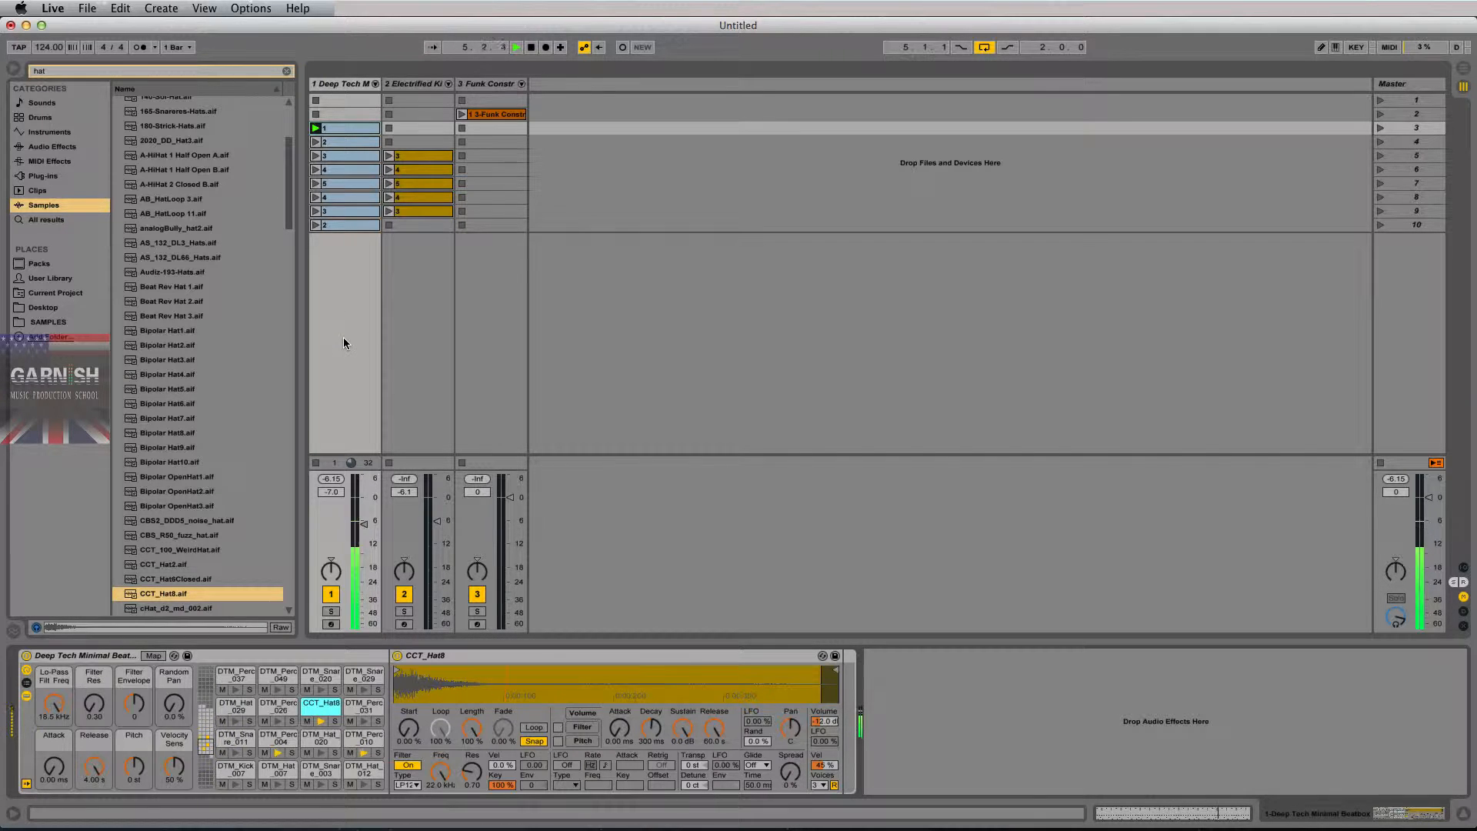
pyautogui.press('space')
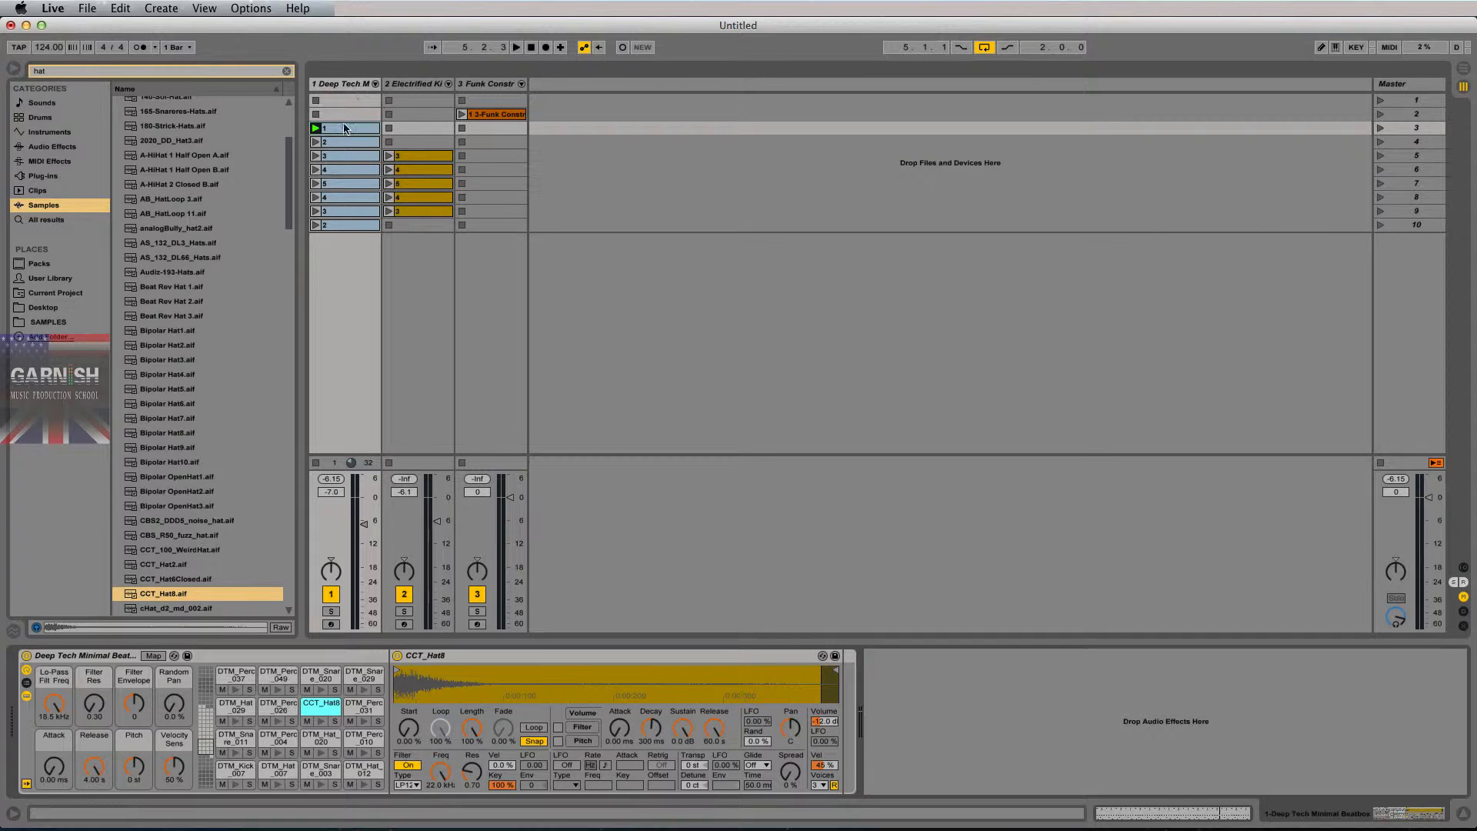
# Look through the MIDI notes of the other Deep Tech clips and compare clip 1's notes with the drum rack pads
pyautogui.click(367, 213)
pyautogui.click(348, 156)
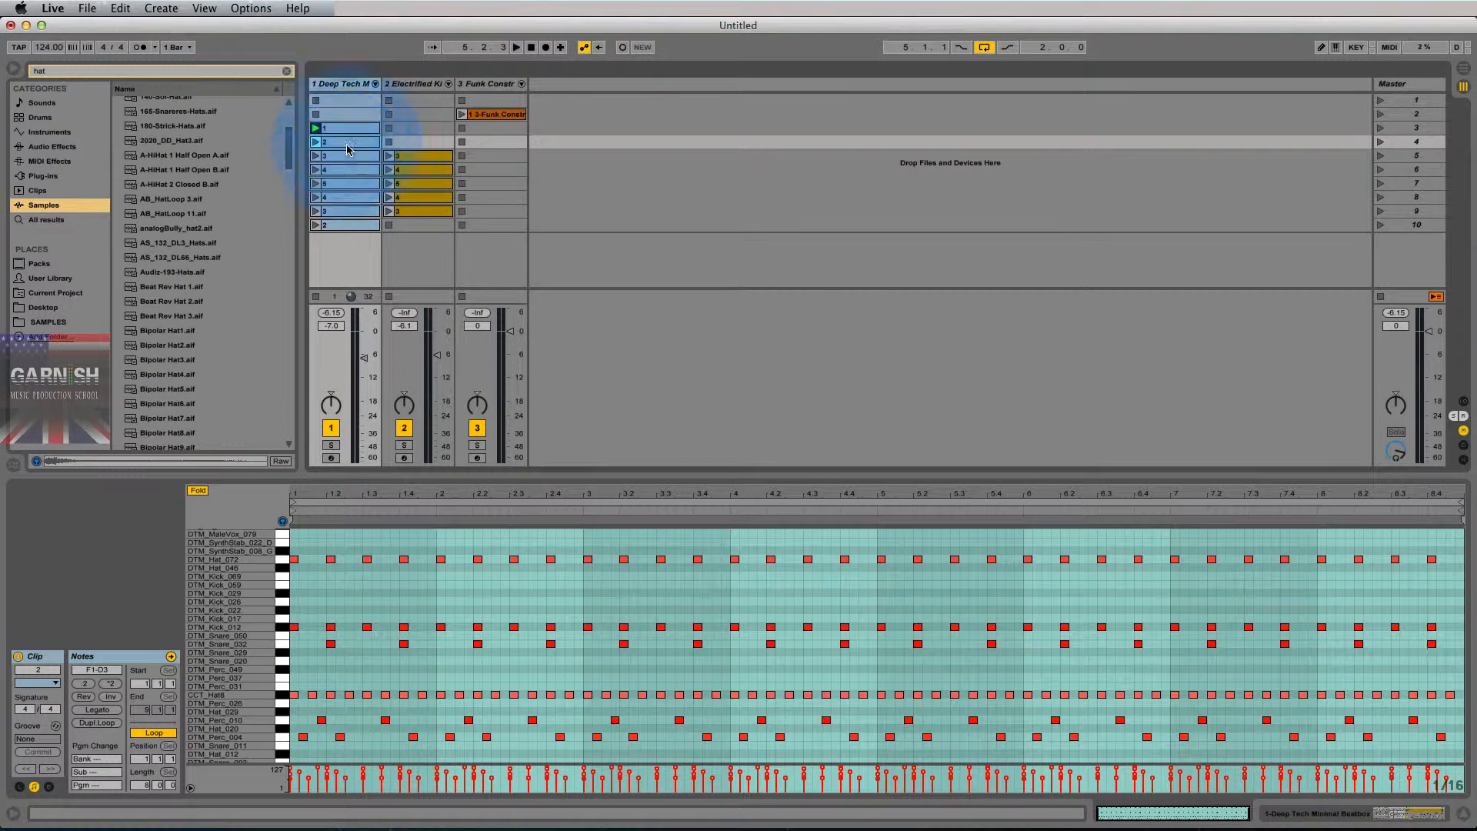
pyautogui.click(348, 170)
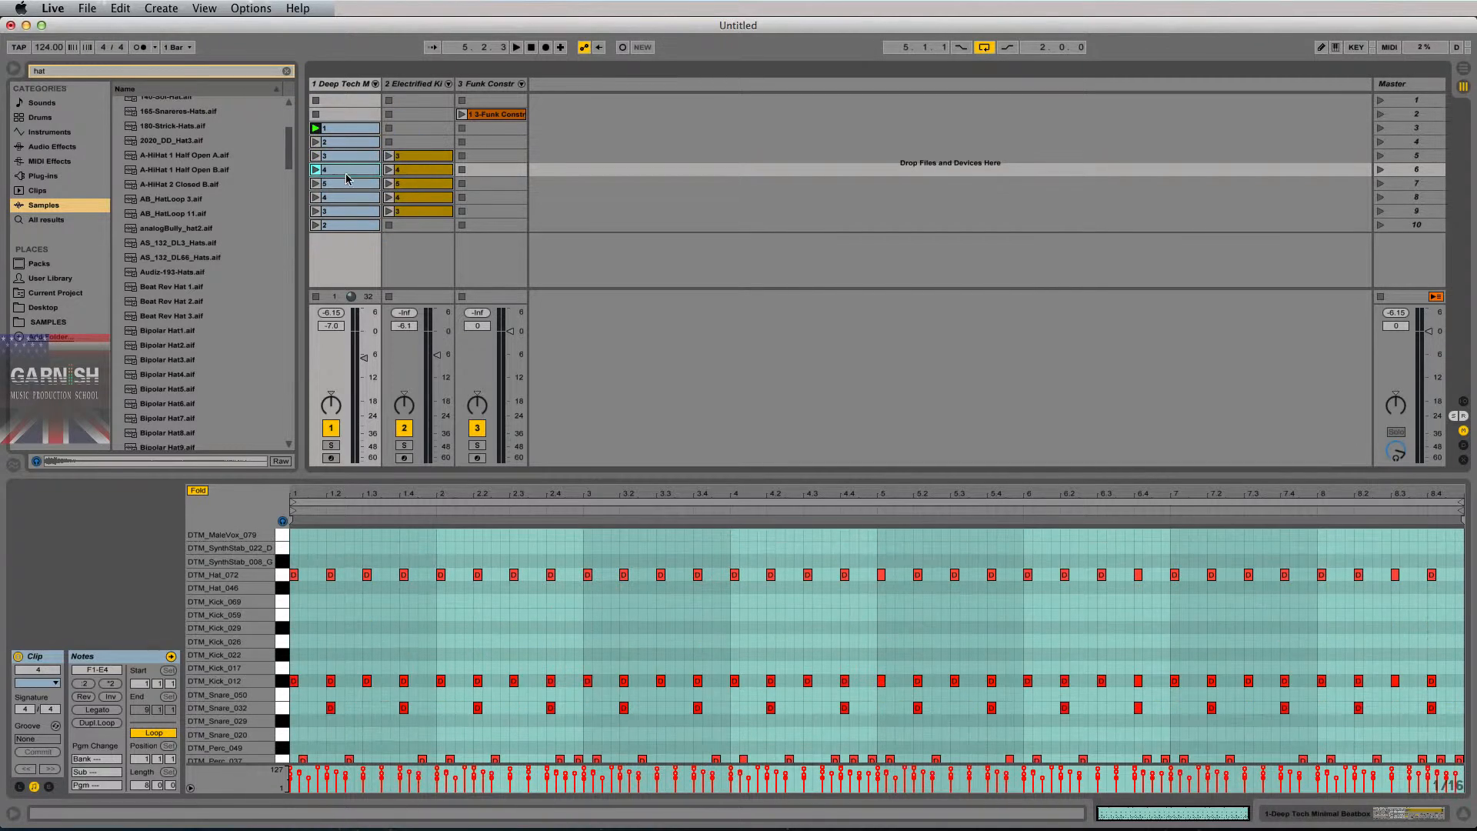
pyautogui.click(352, 187)
pyautogui.click(351, 128)
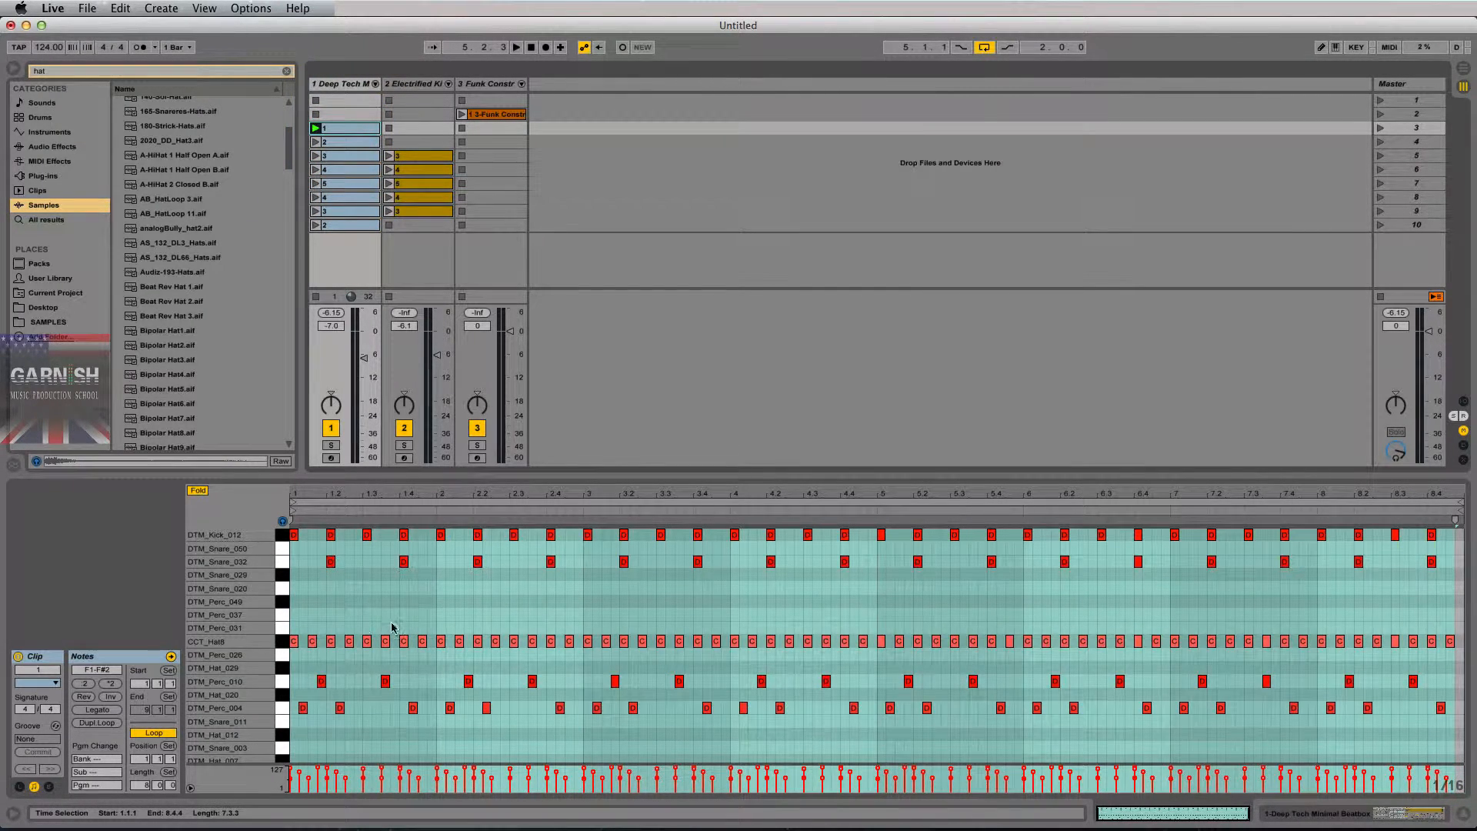
pyautogui.hotkey('shift', 'Tab')
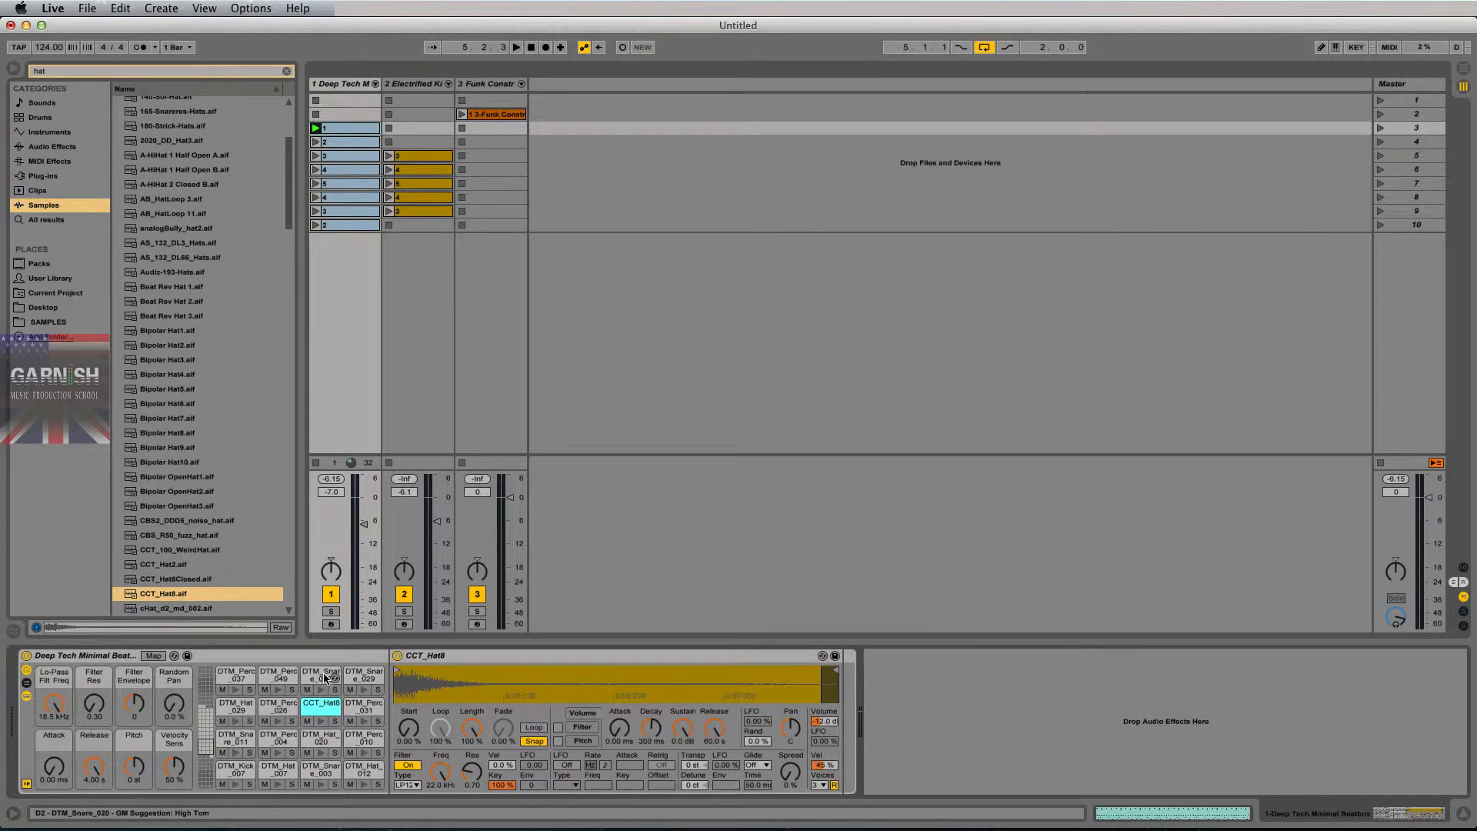
pyautogui.click(345, 143)
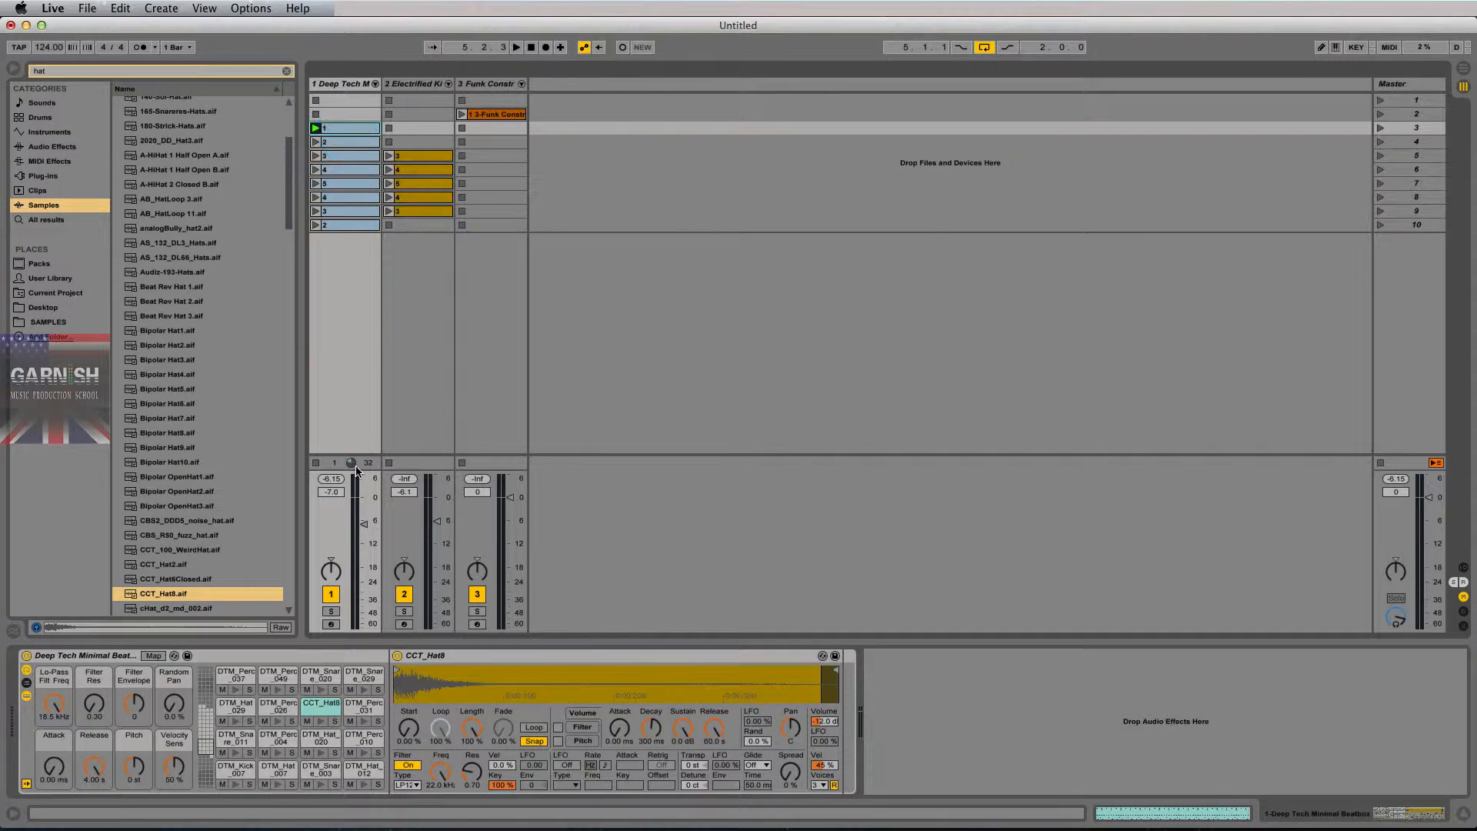
pyautogui.hotkey('shift', 'Tab')
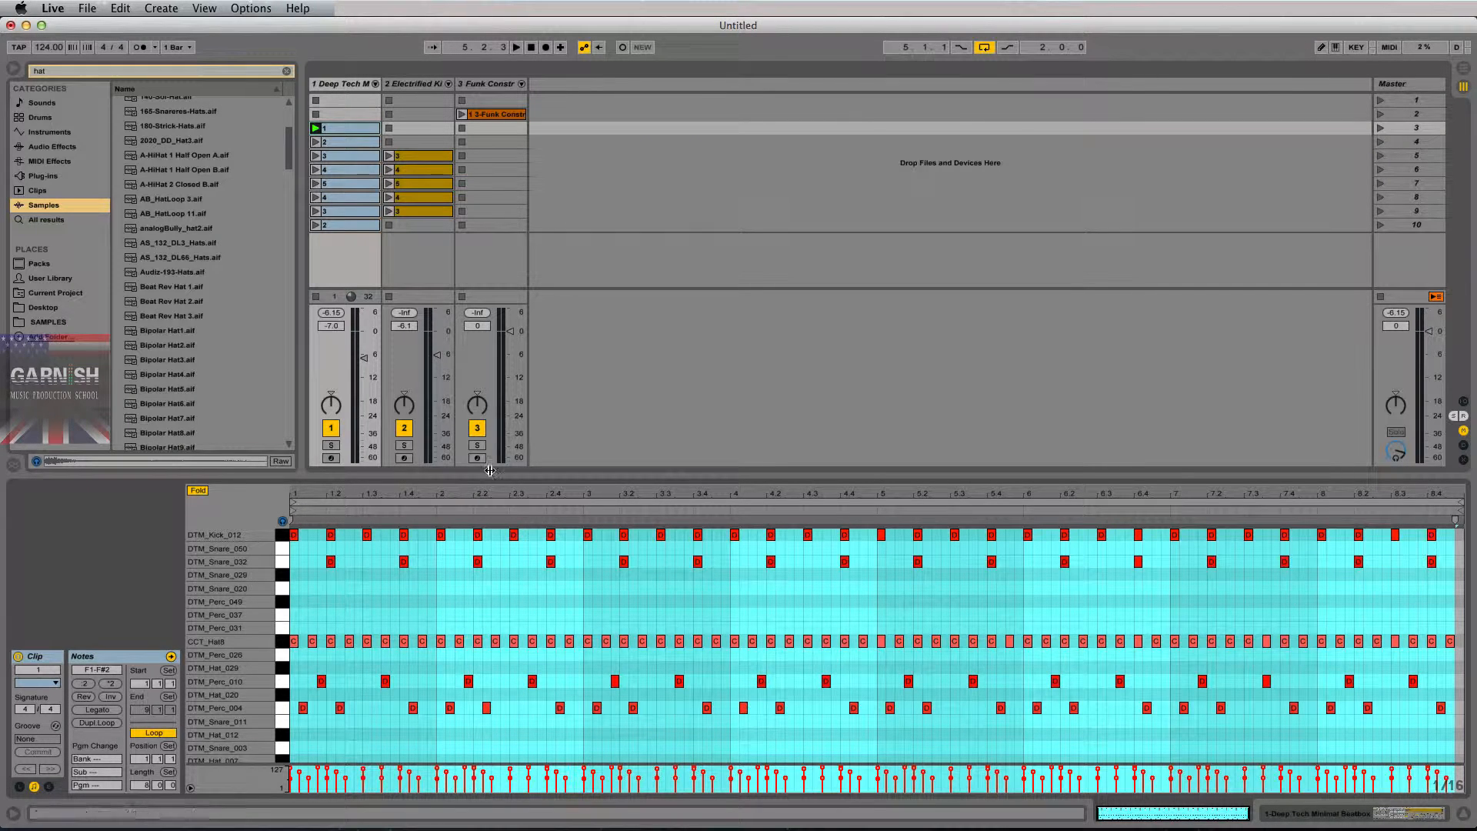
# Play the beat with the drum rack shown, go to the next pad bank up and audition the DTM_Kick_012 pad
pyautogui.hotkey('shift', 'Tab')
pyautogui.press('space')
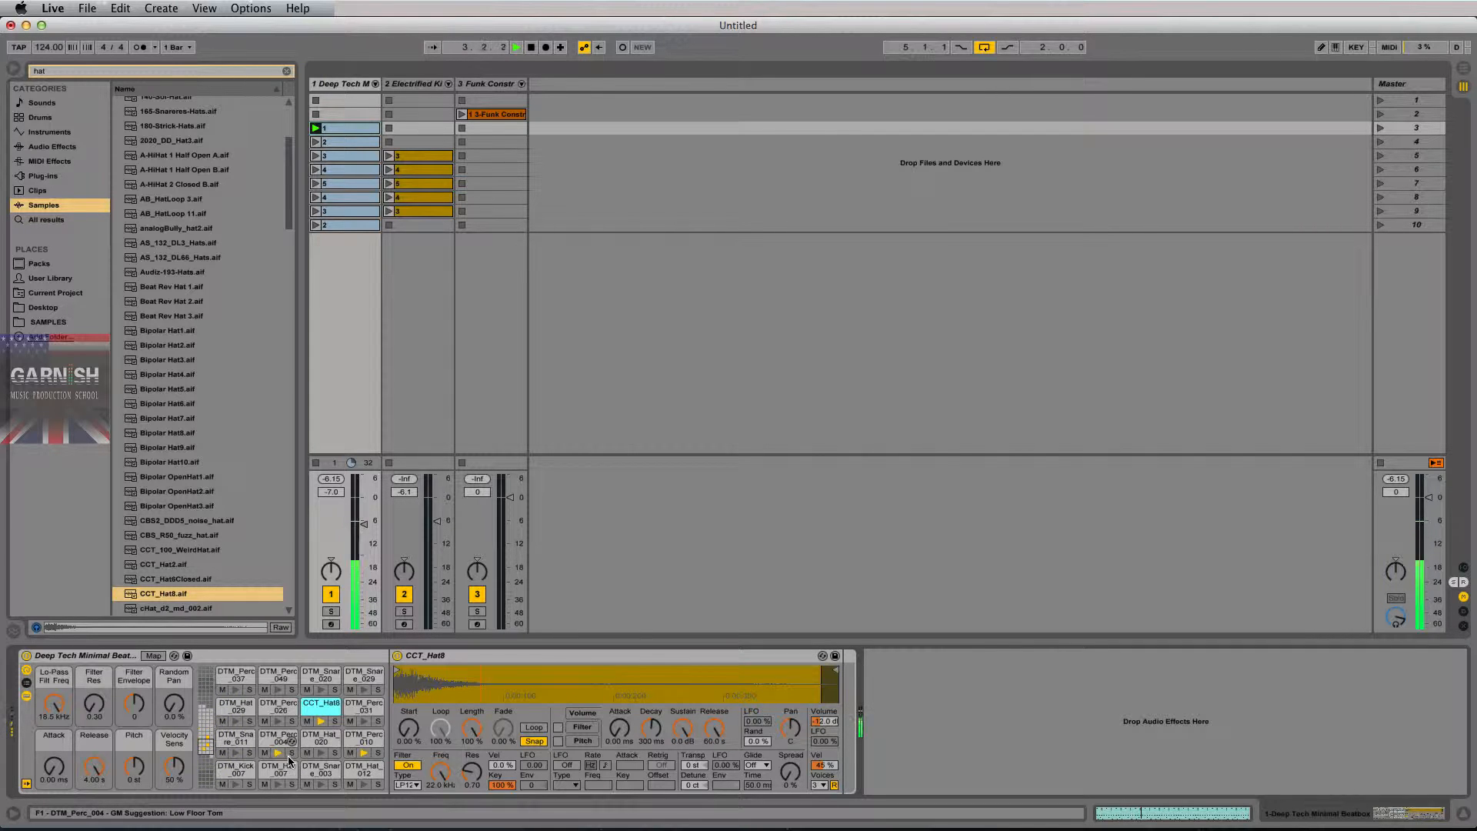
pyautogui.click(205, 729)
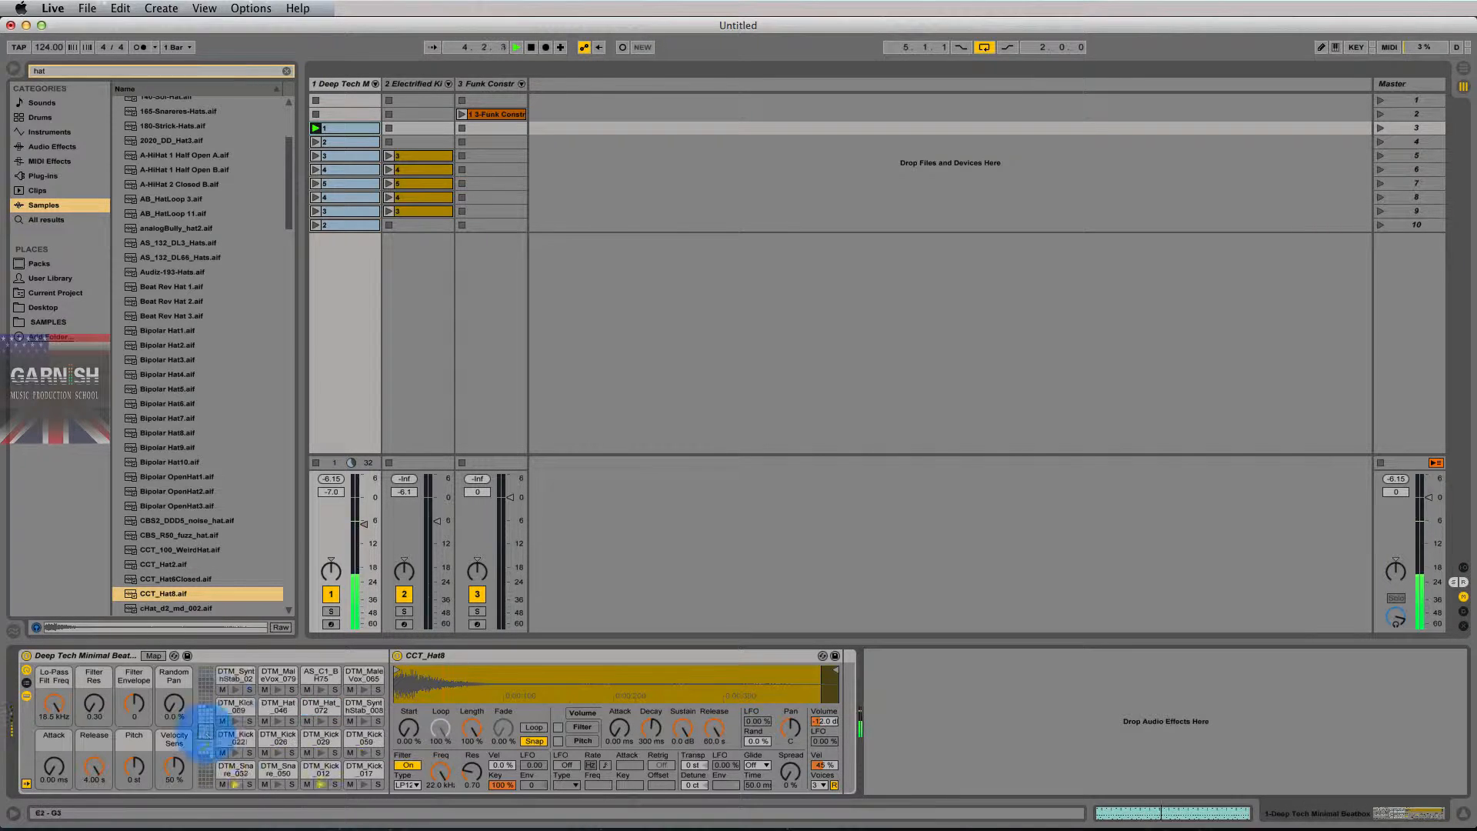
pyautogui.press('space')
pyautogui.click(322, 790)
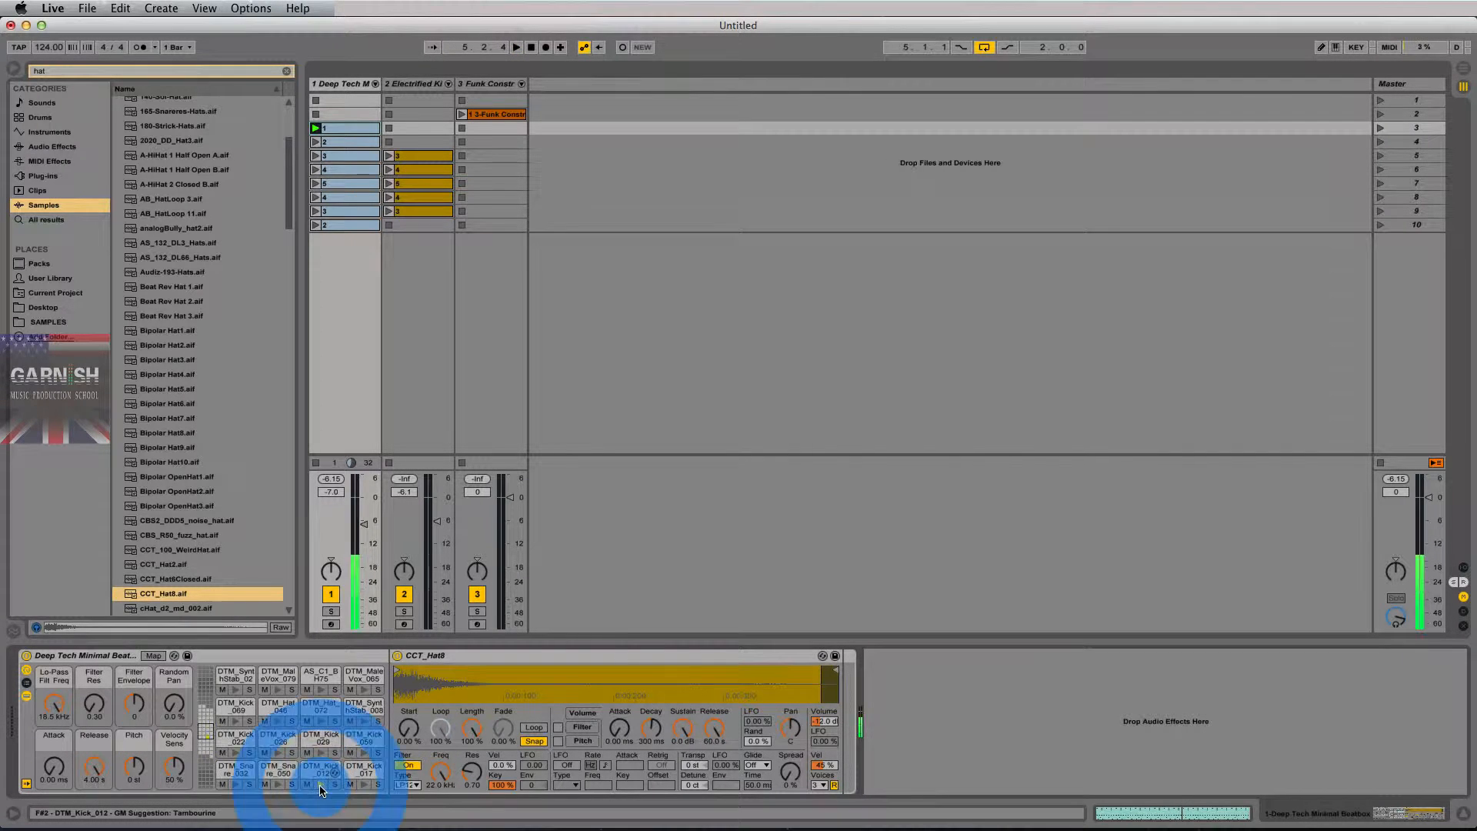
# Search the samples for "kick" and preview 00DB_Kick_5.aif
pyautogui.click(124, 70)
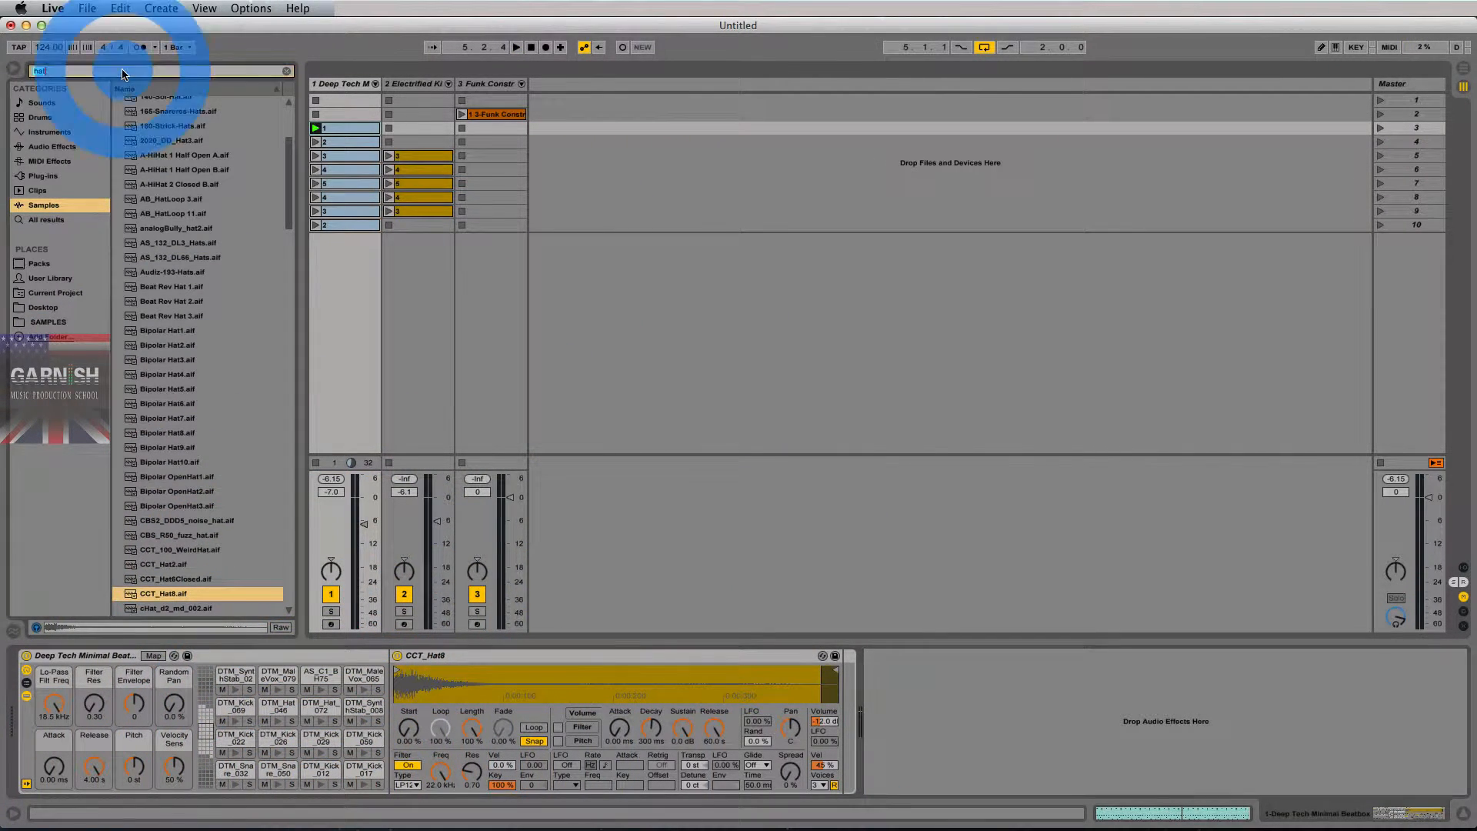
pyautogui.write('kick')
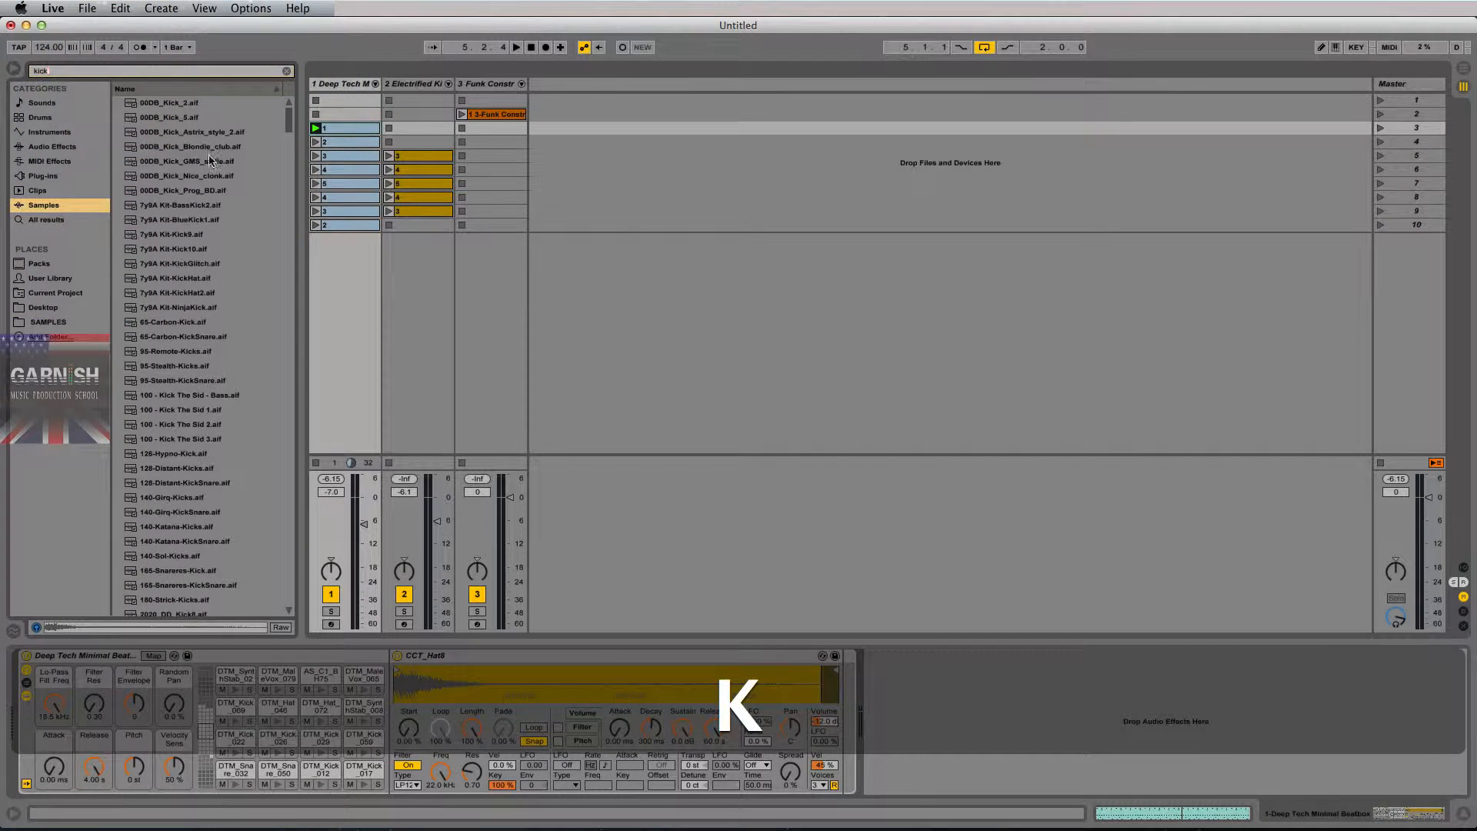
pyautogui.click(173, 118)
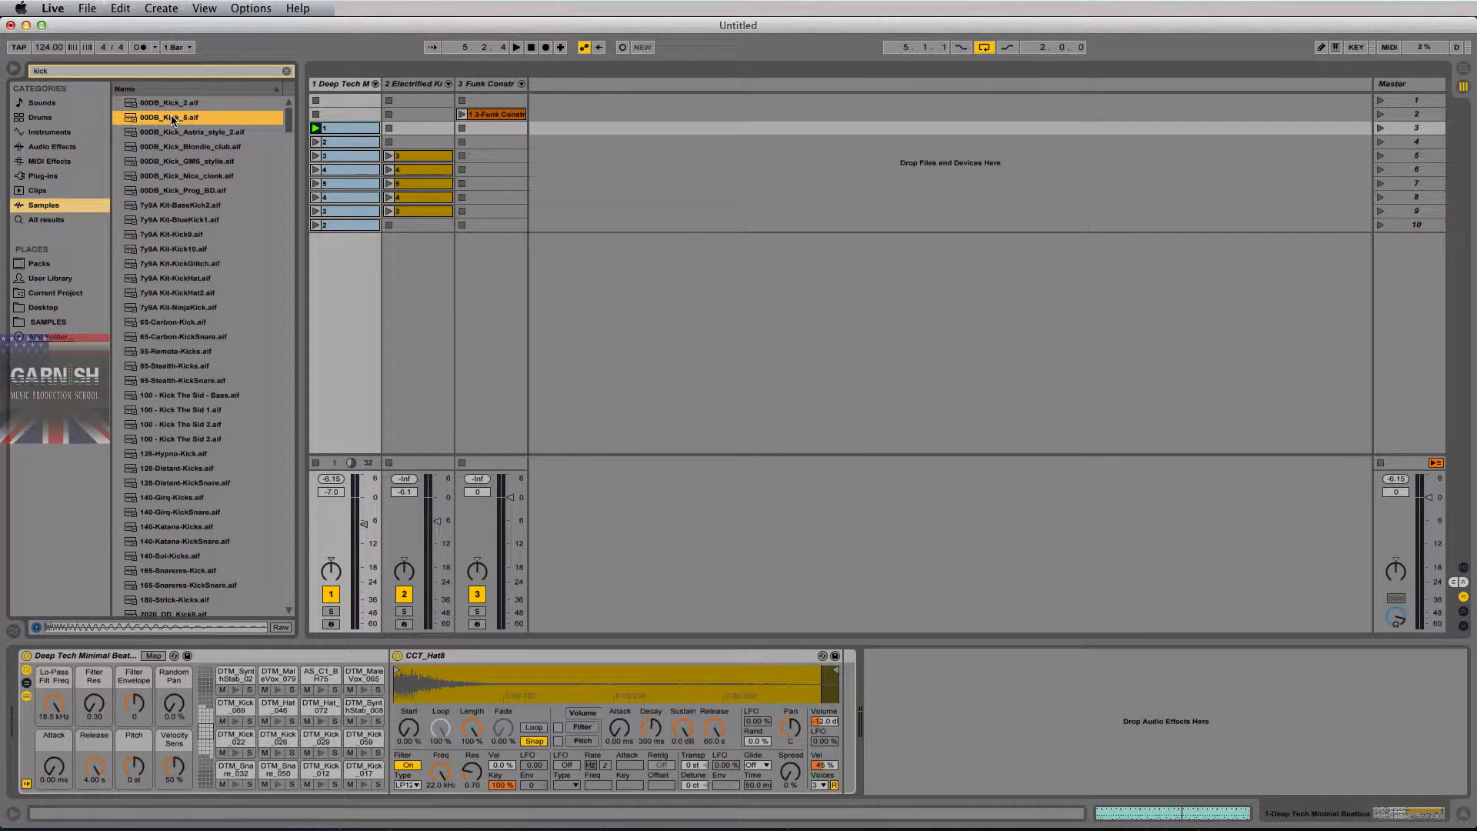
# Replace the sample on the DTM_Kick_012 pad with 00DB_Kick_5.aif and listen to it in the beat
pyautogui.moveTo(170, 119); pyautogui.dragTo(323, 777)
pyautogui.click(323, 785)
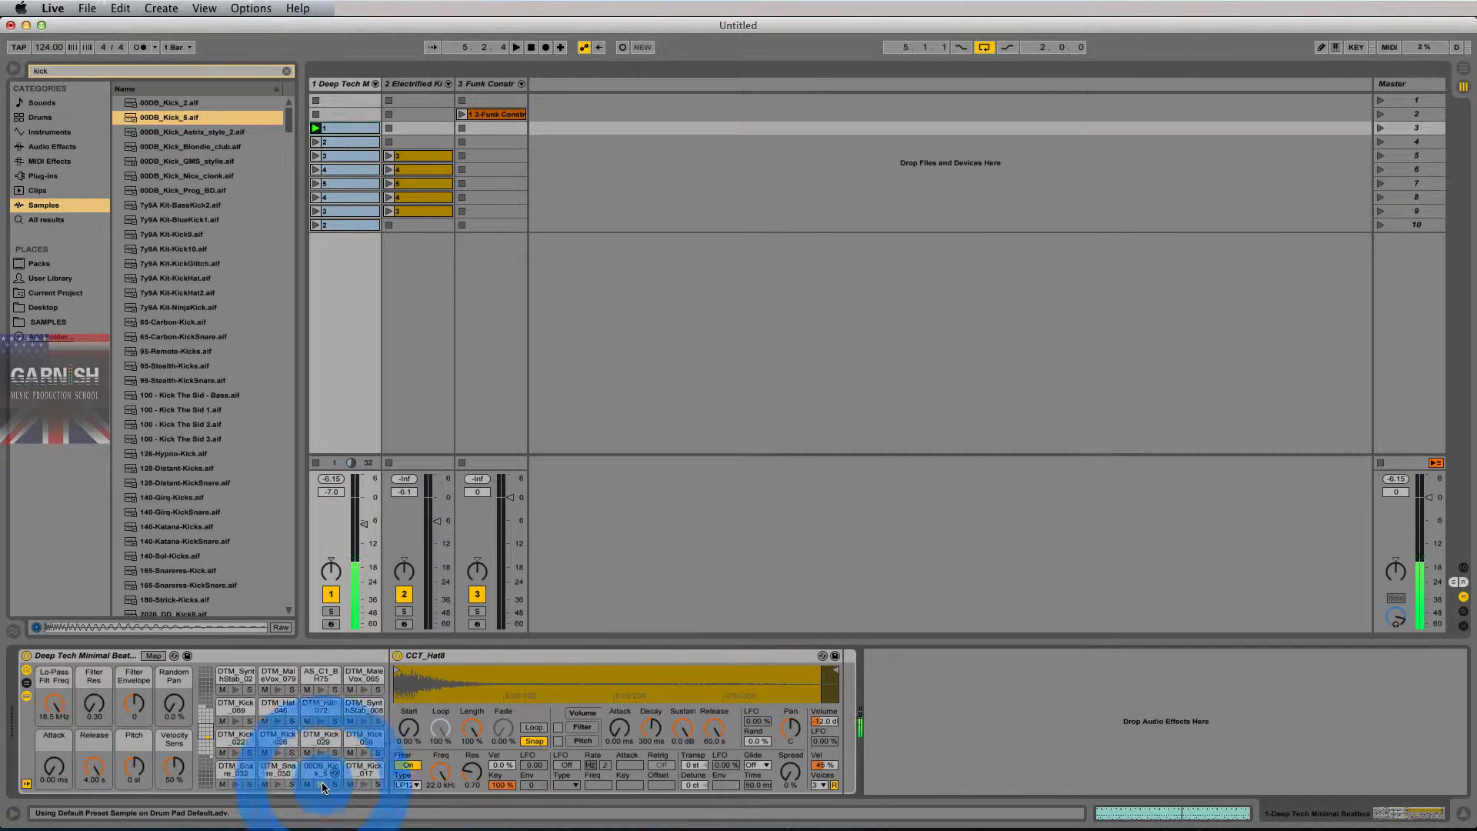
pyautogui.press('space')
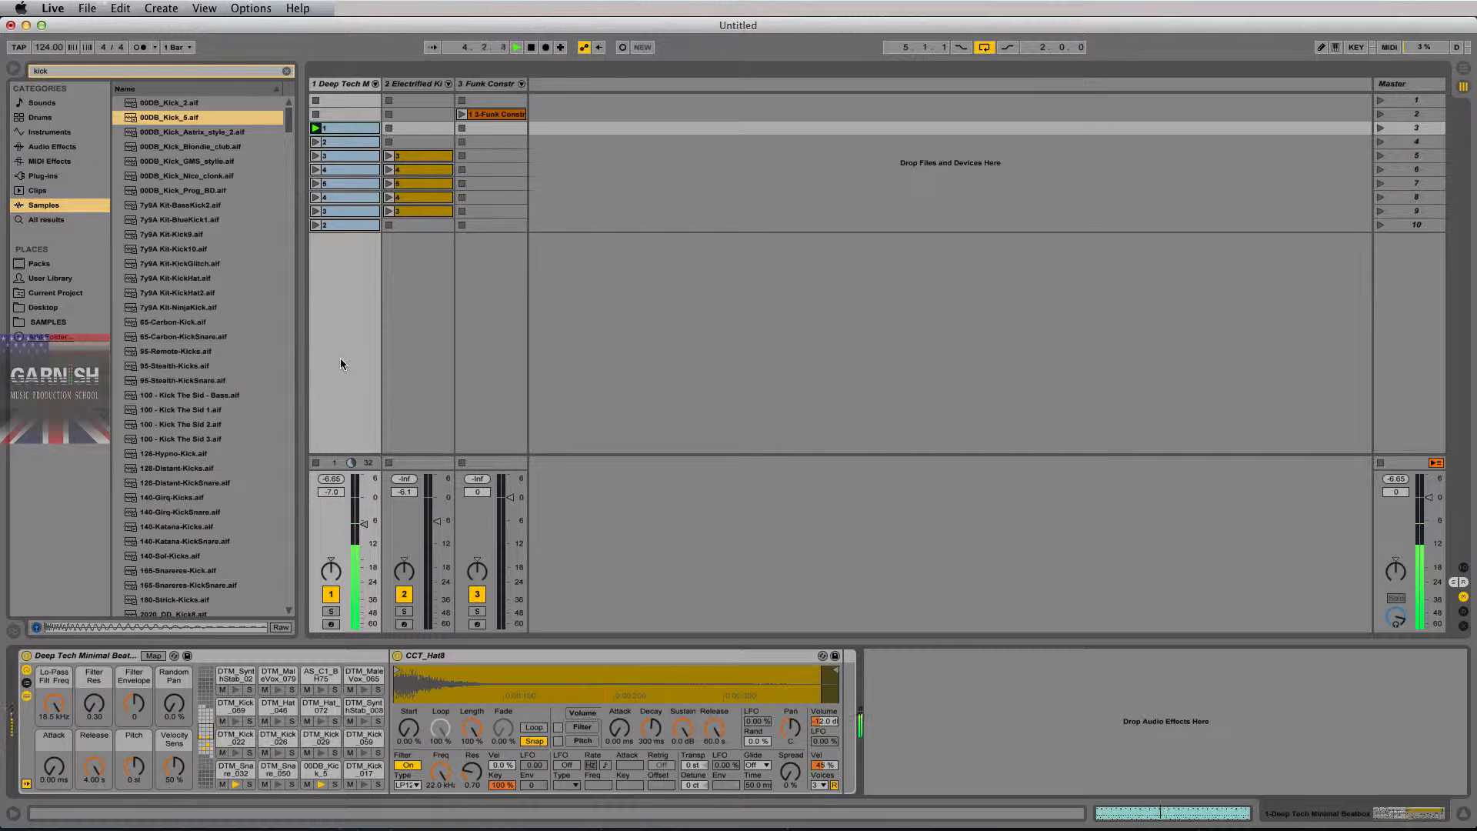
pyautogui.press('space')
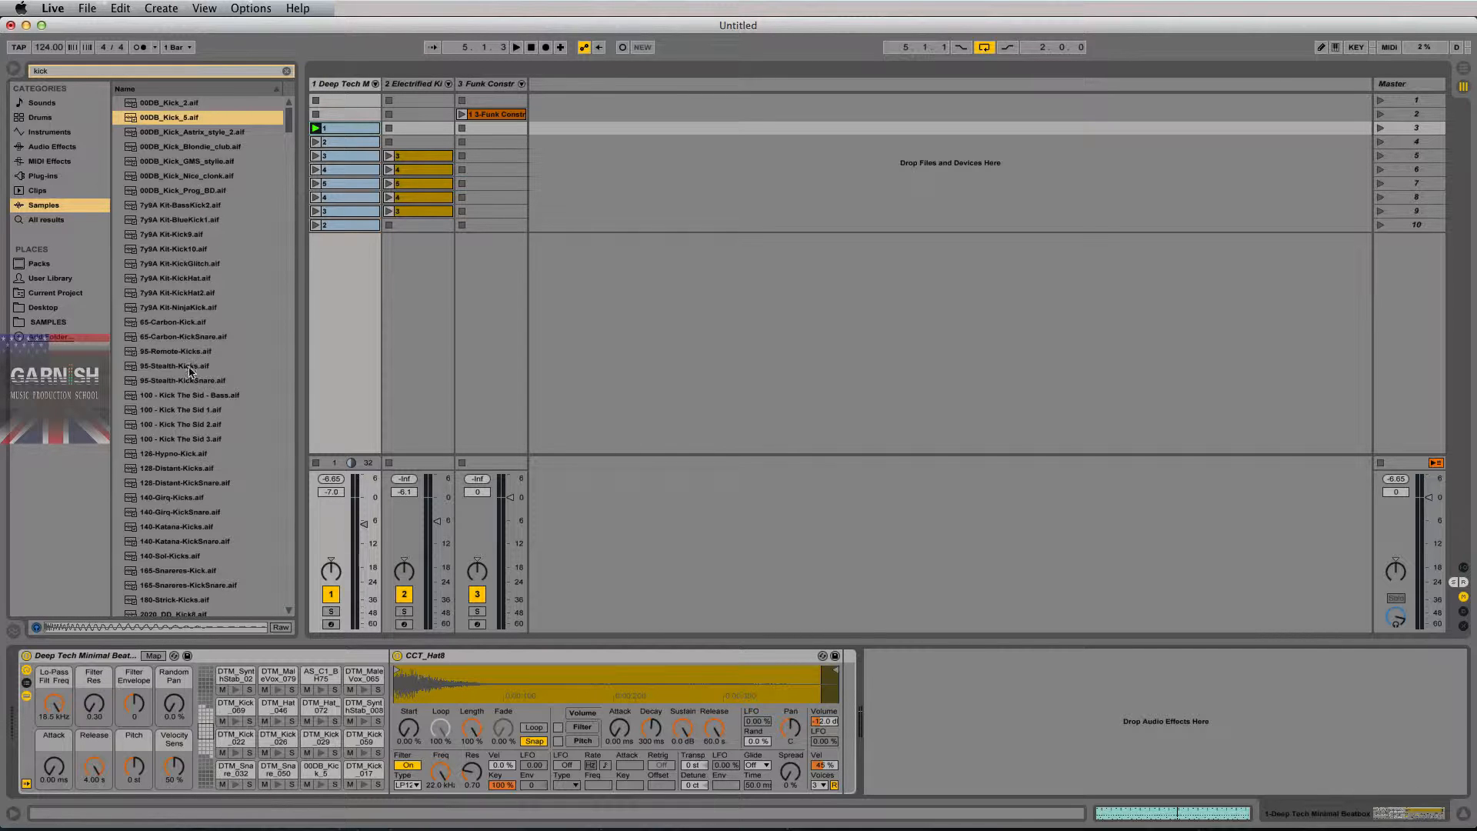
# Preview more kick samples, including 100 - Kick The Sid 1.aif and the 7y9A Kit kicks down to 7y9A Kit-KickHat2.aif
pyautogui.click(160, 395)
pyautogui.click(173, 410)
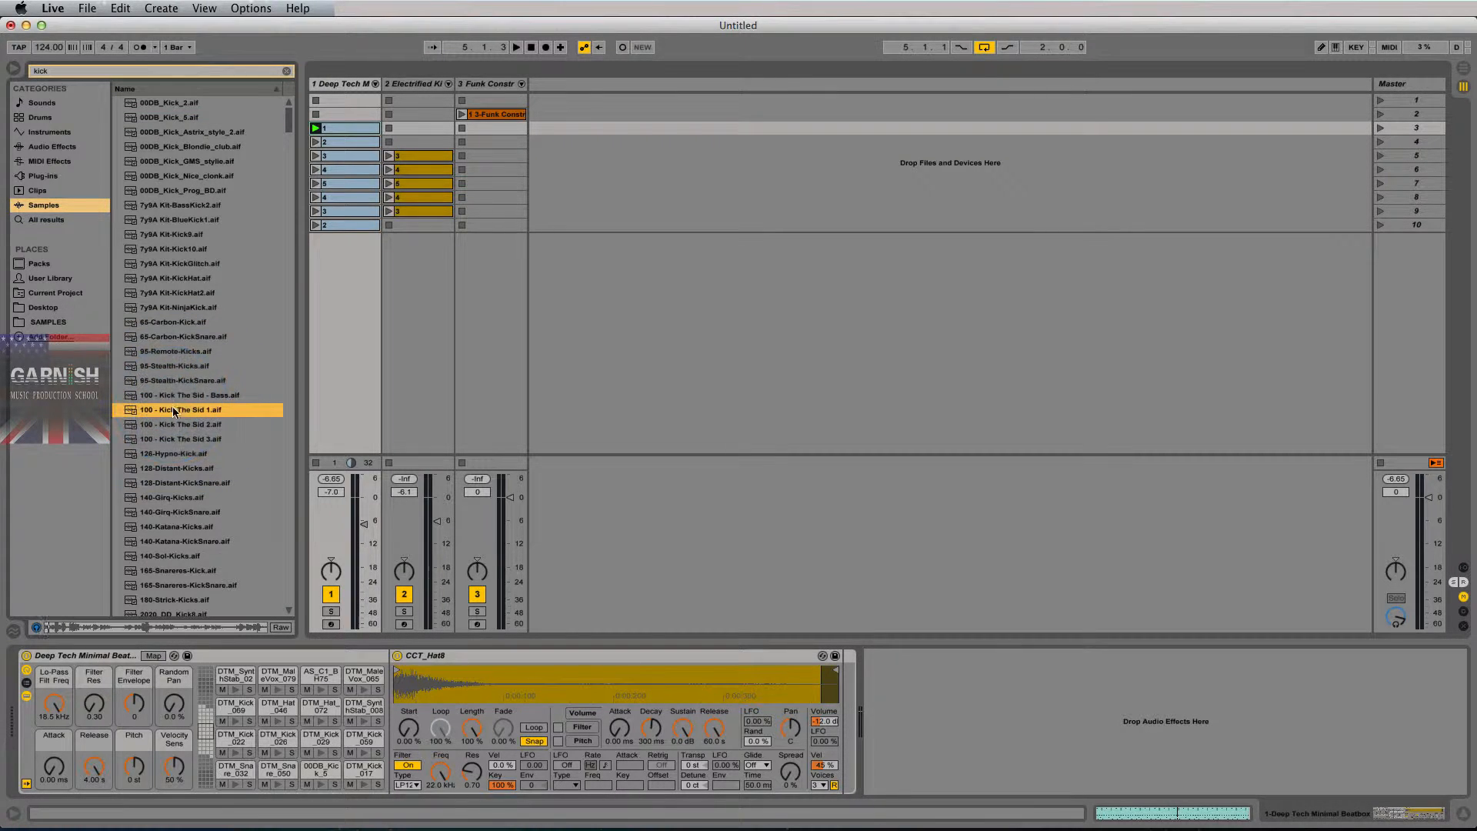
pyautogui.click(185, 190)
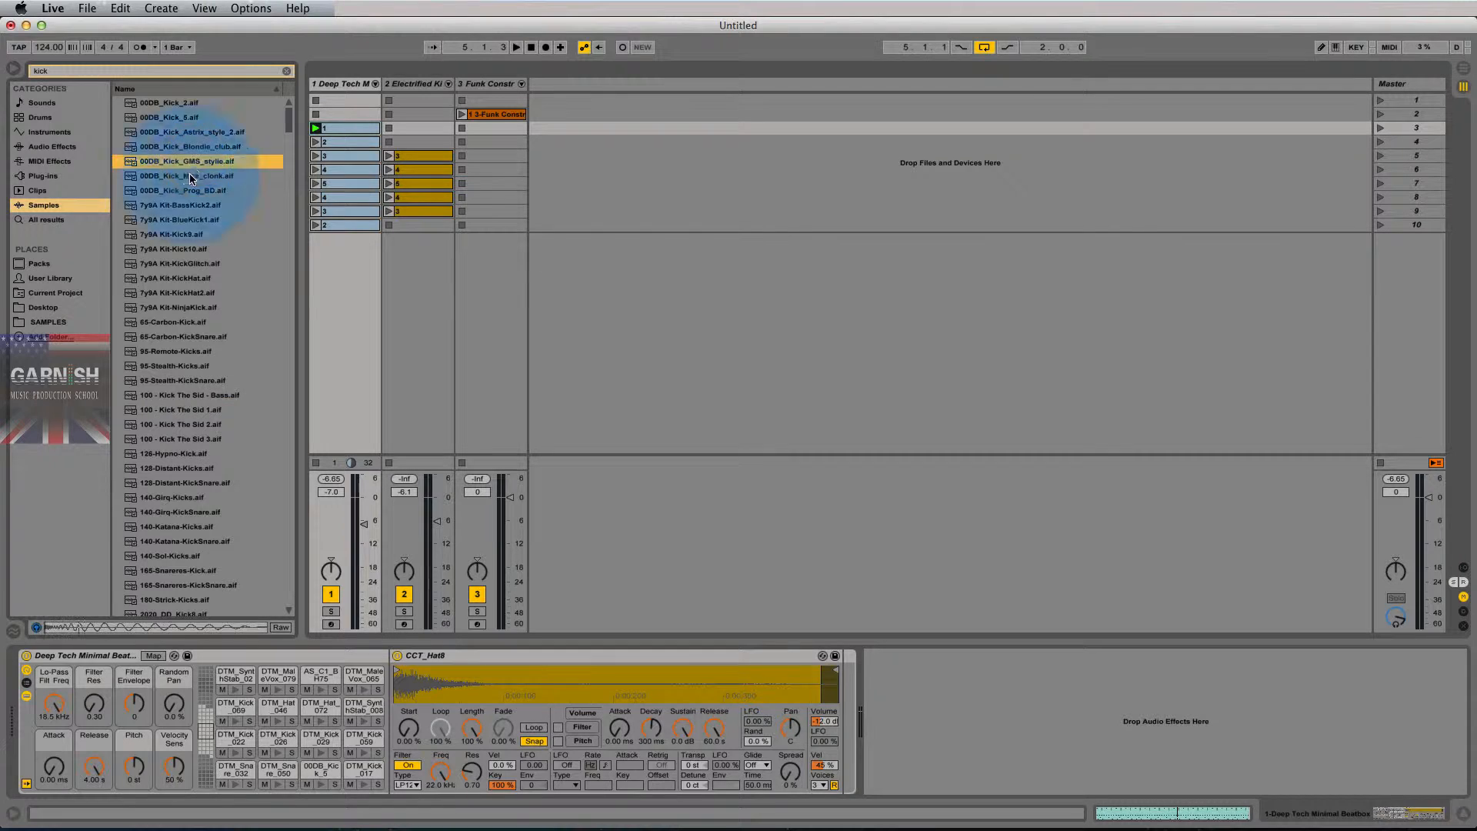
pyautogui.click(181, 253)
pyautogui.press('Down')
pyautogui.press('Down')
pyautogui.press('Down')
# Narrow the sample search to "kick 808" and compare Kick-808.aif with MJ_TR808_Kick.aif
pyautogui.click(171, 63)
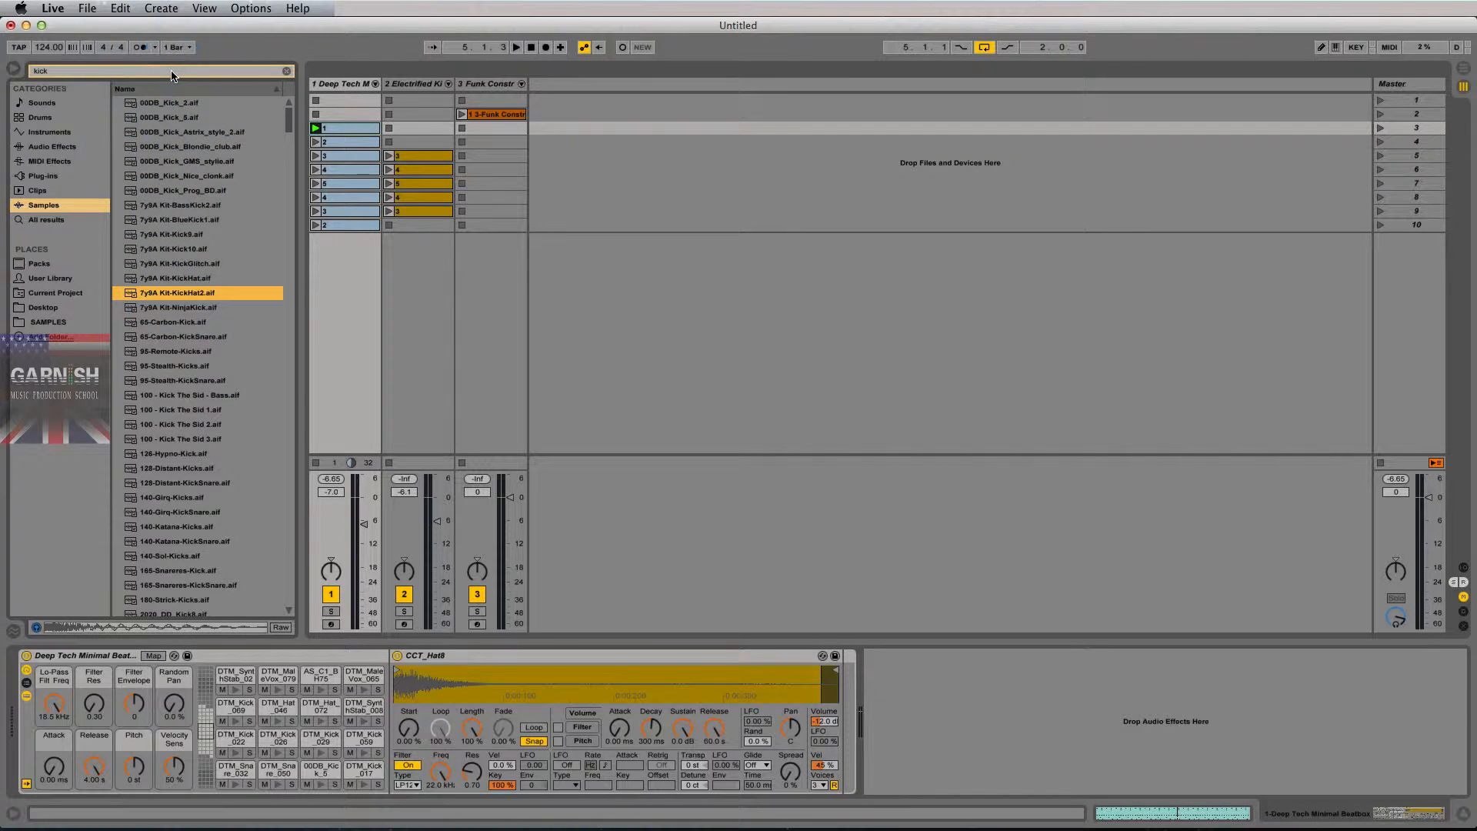
pyautogui.write('80')
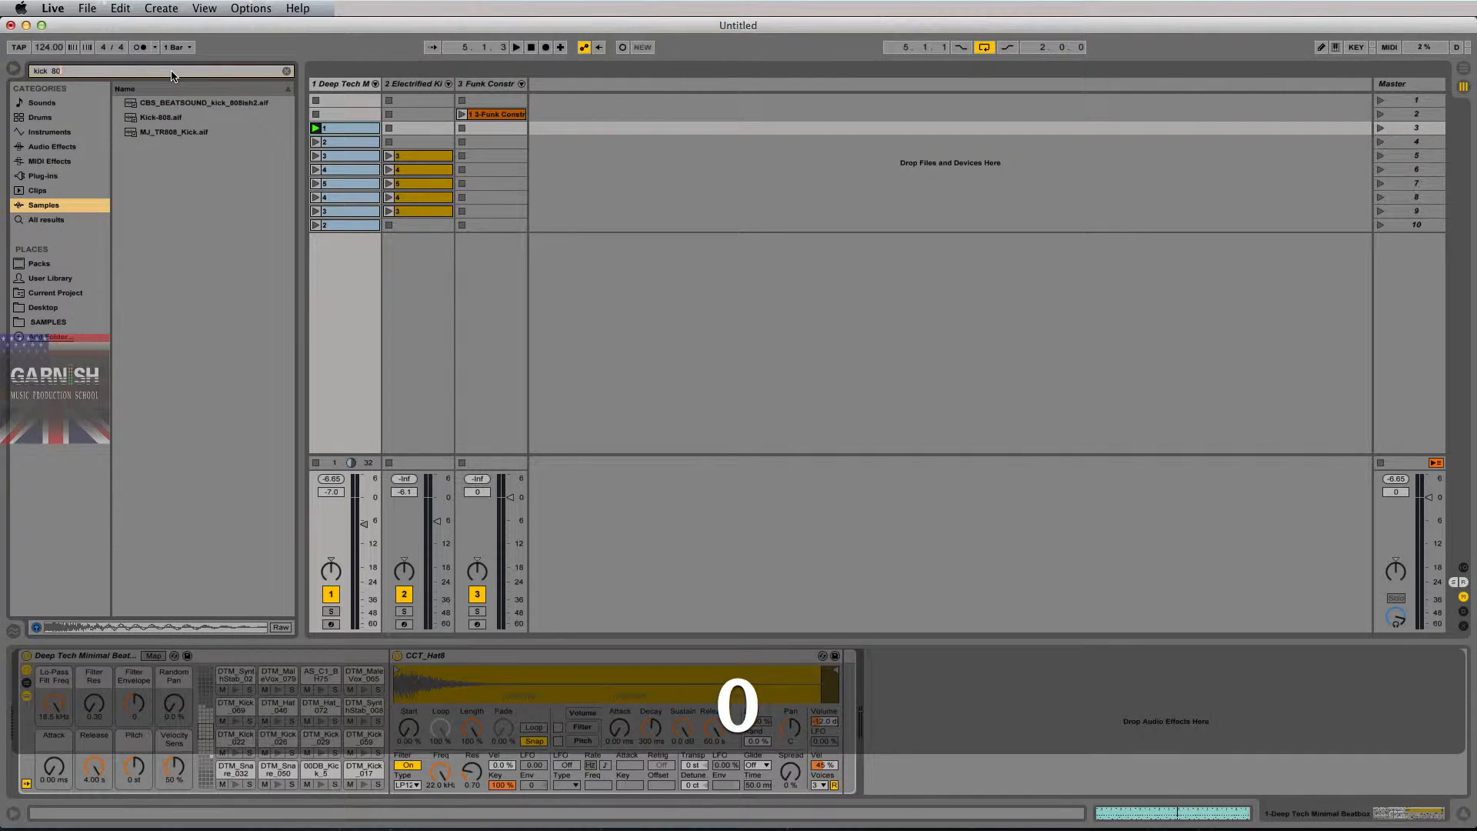
pyautogui.write('8')
pyautogui.click(174, 115)
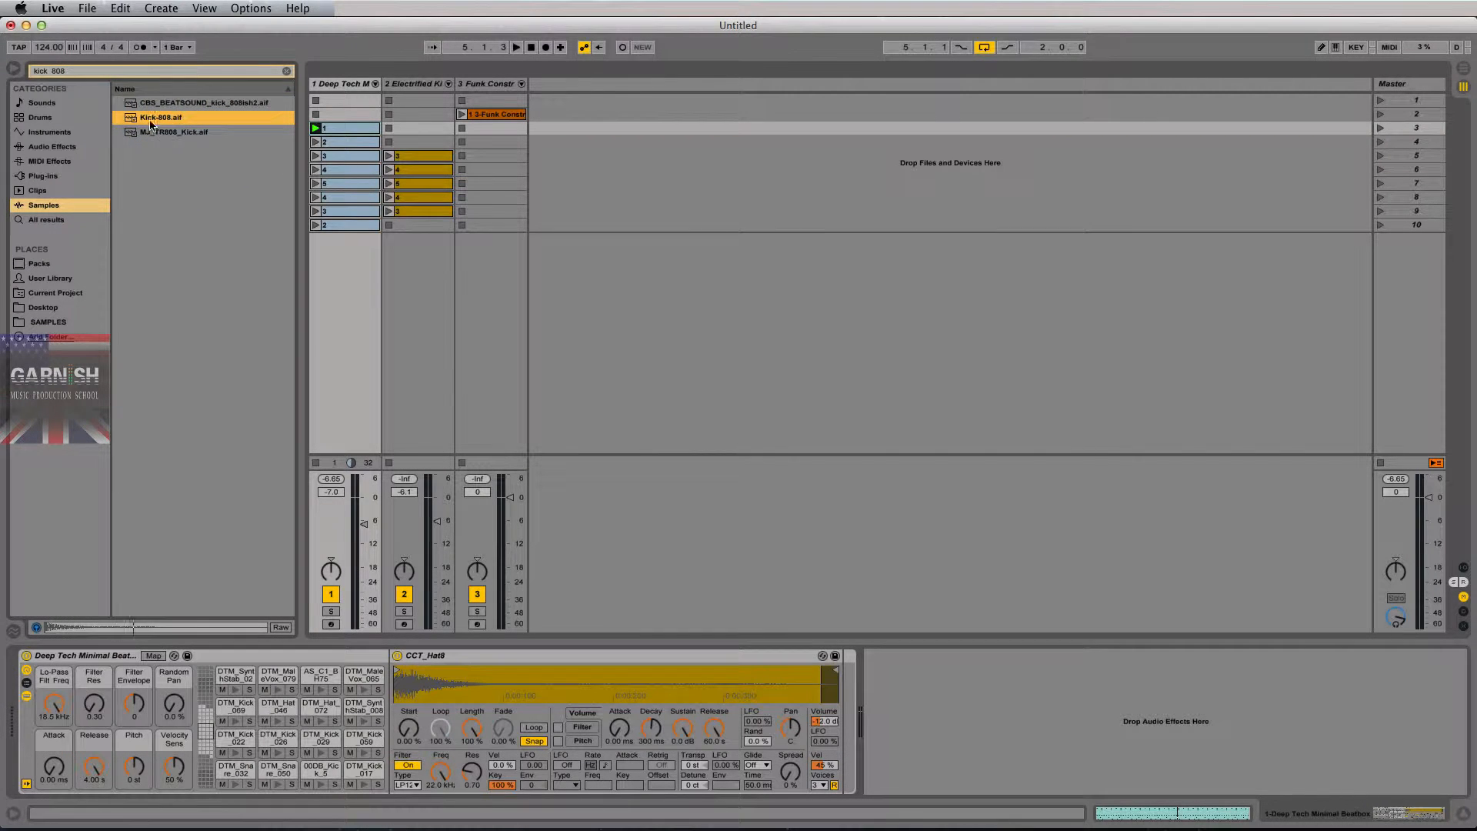
pyautogui.click(159, 125)
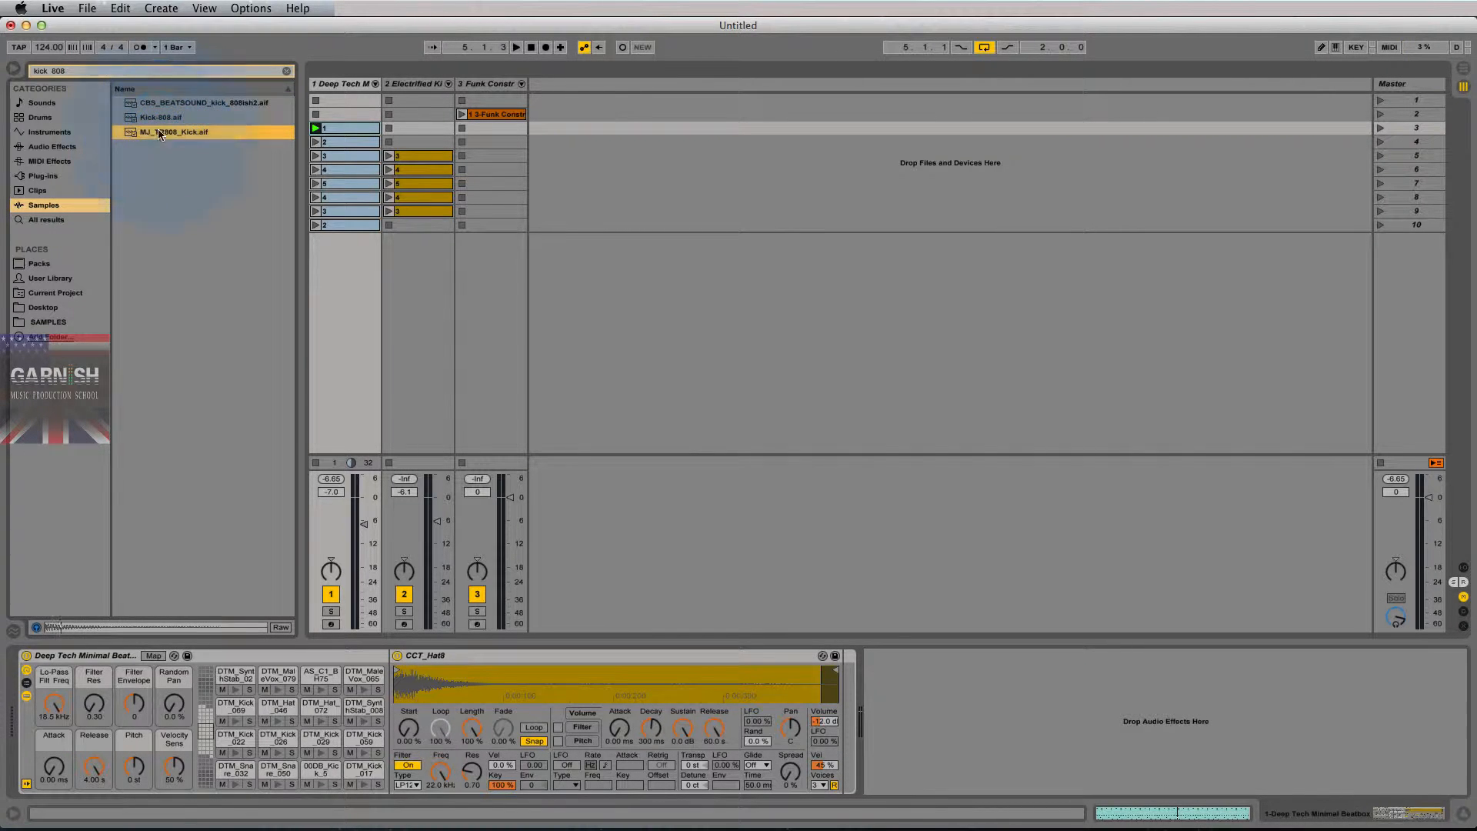
pyautogui.click(162, 118)
# Audition the DTM_Kick_017 pad alone and against the beat, and replace its sample with Kick-808.aif
pyautogui.click(362, 786)
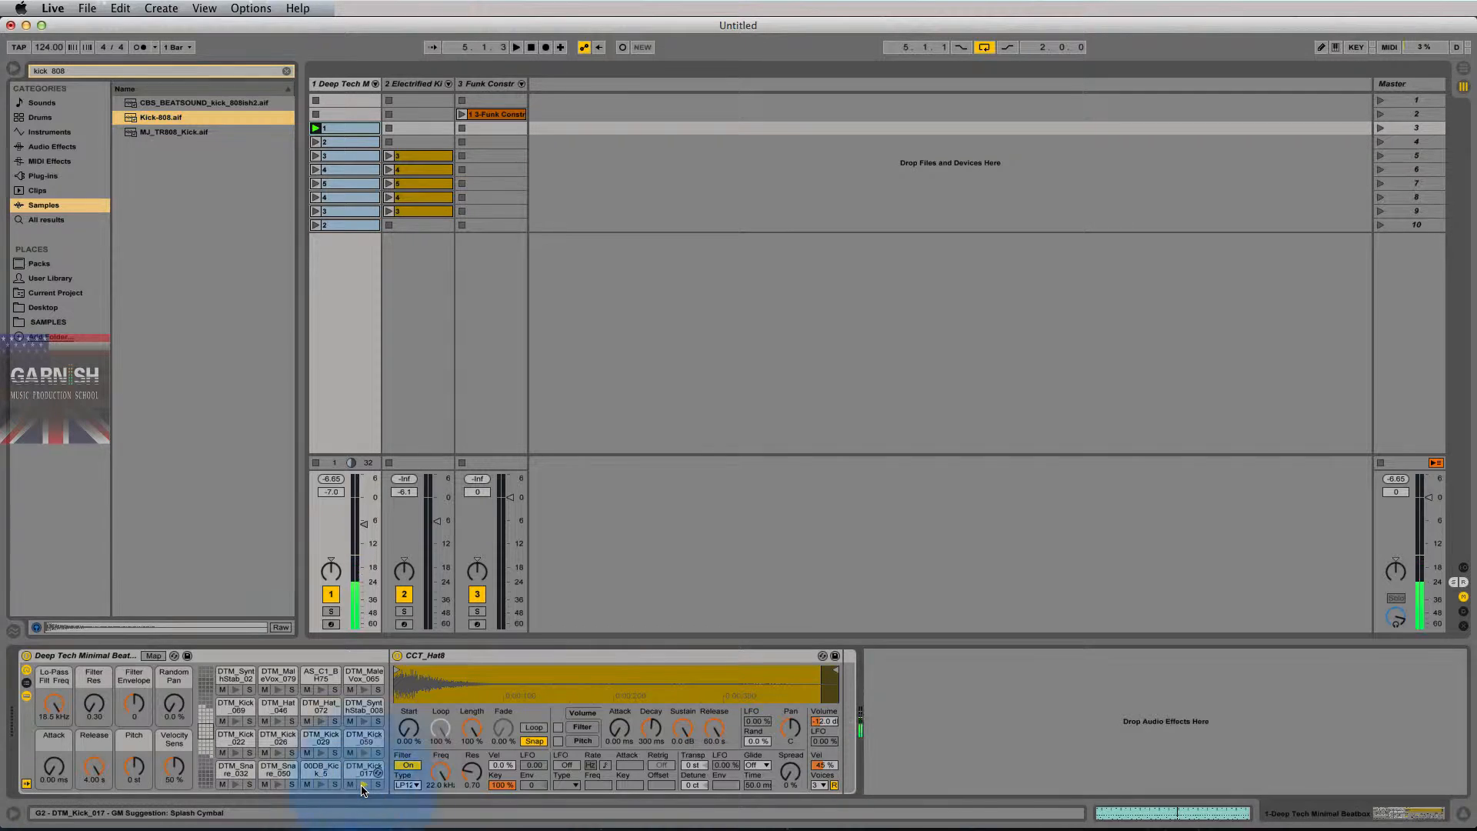
pyautogui.press('space')
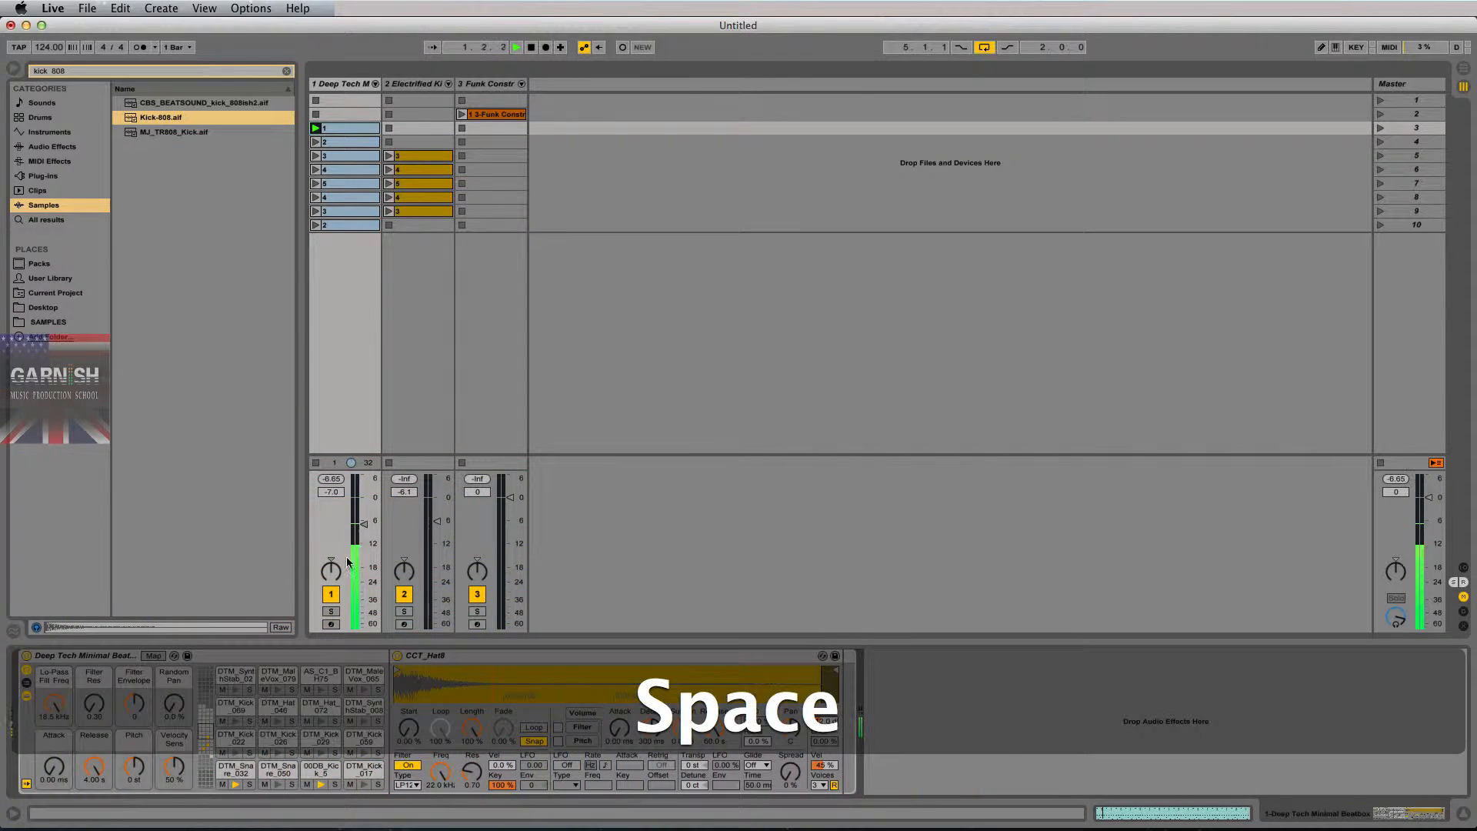
pyautogui.click(365, 784)
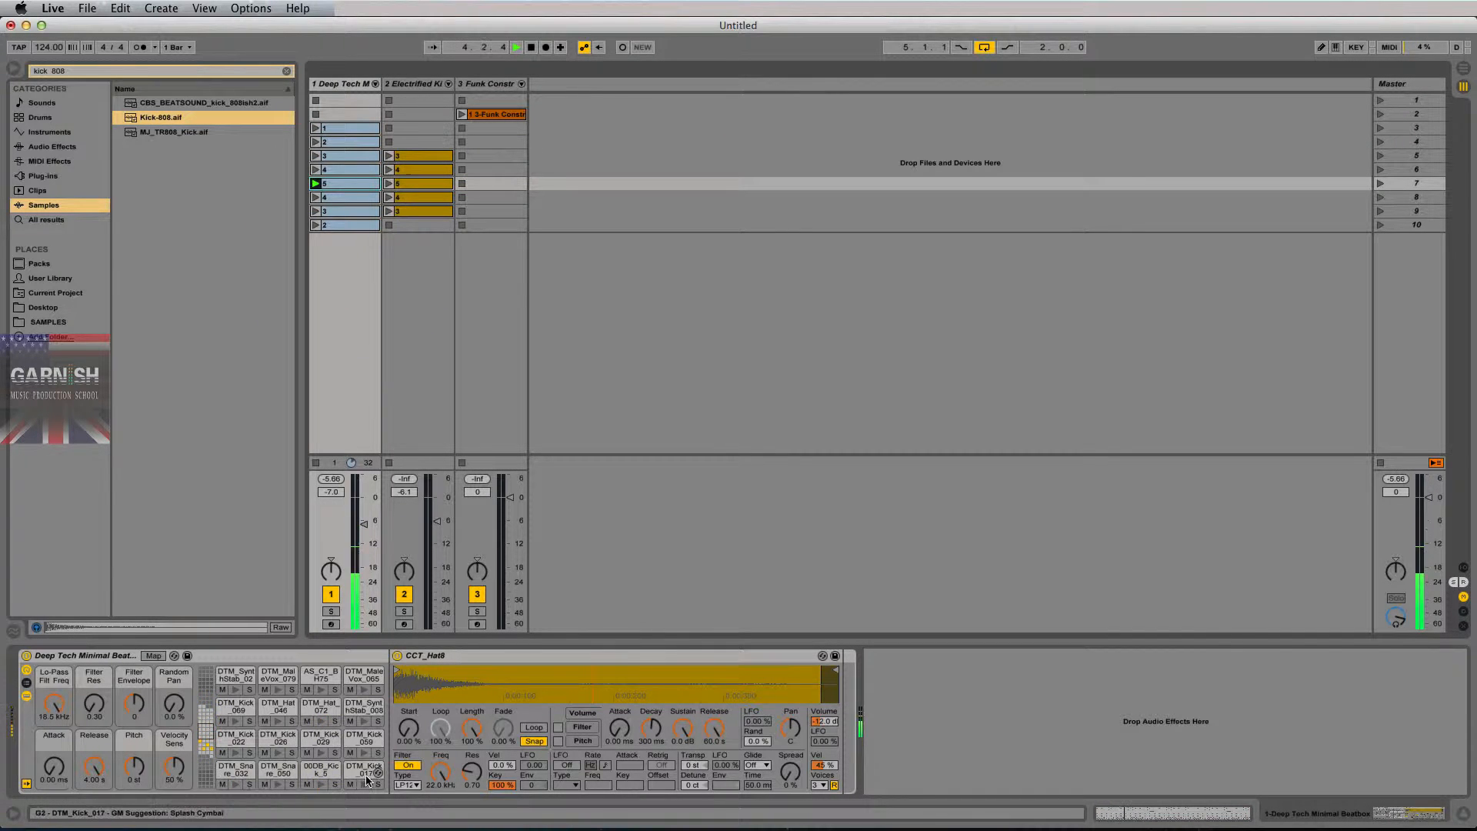
pyautogui.press('space')
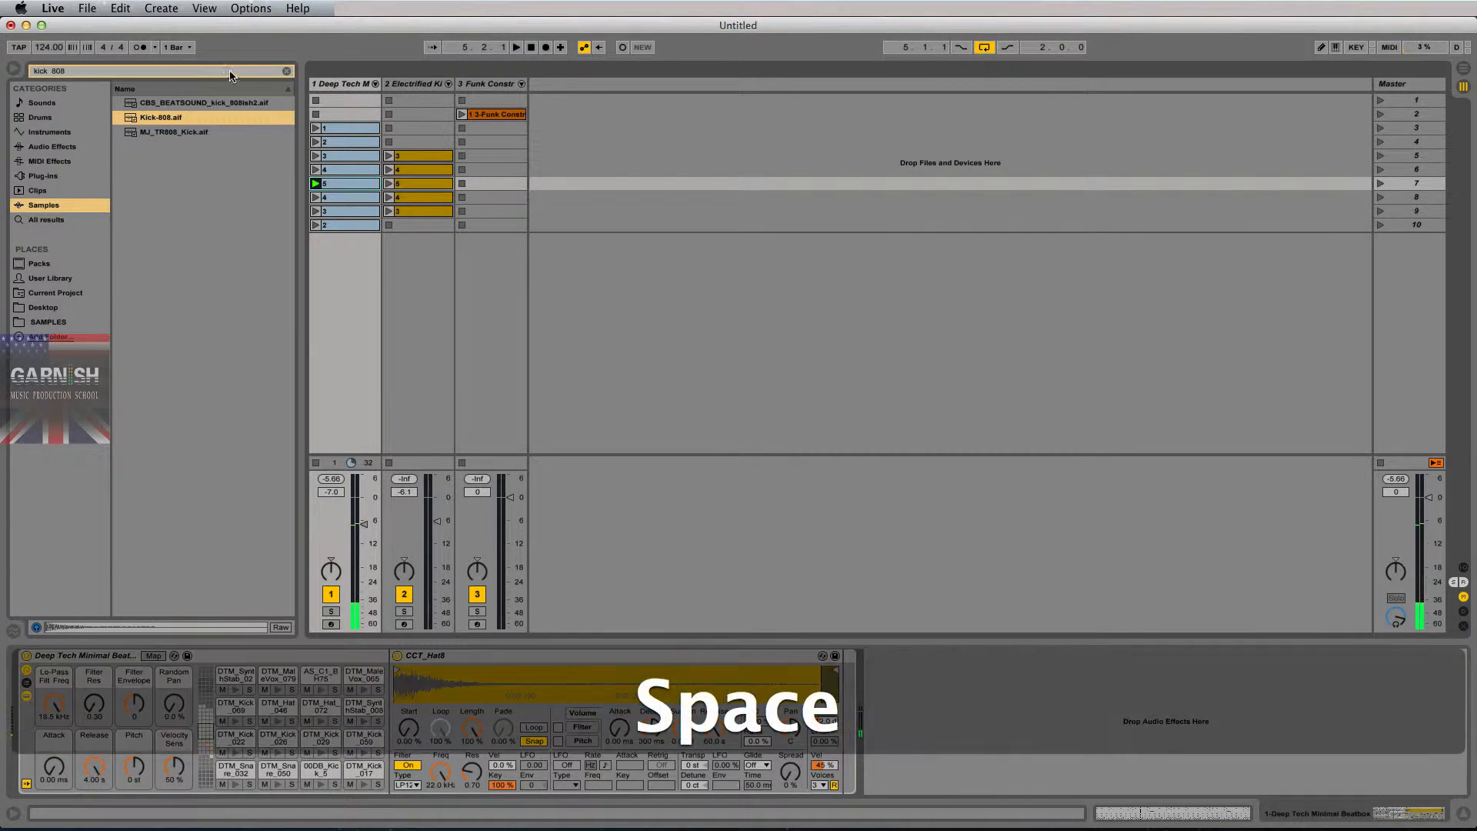
pyautogui.moveTo(154, 117); pyautogui.dragTo(362, 784)
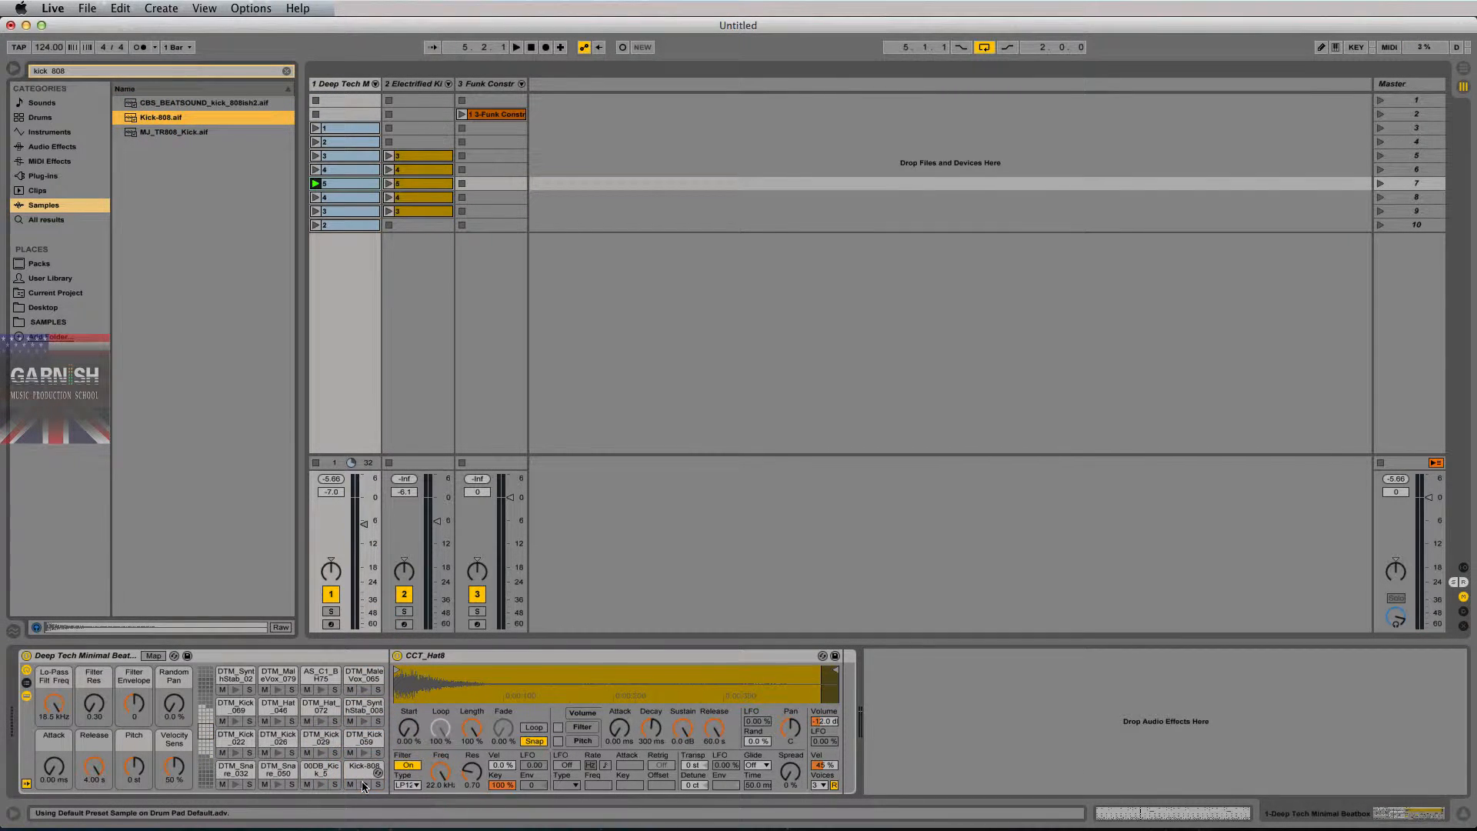
pyautogui.click(364, 785)
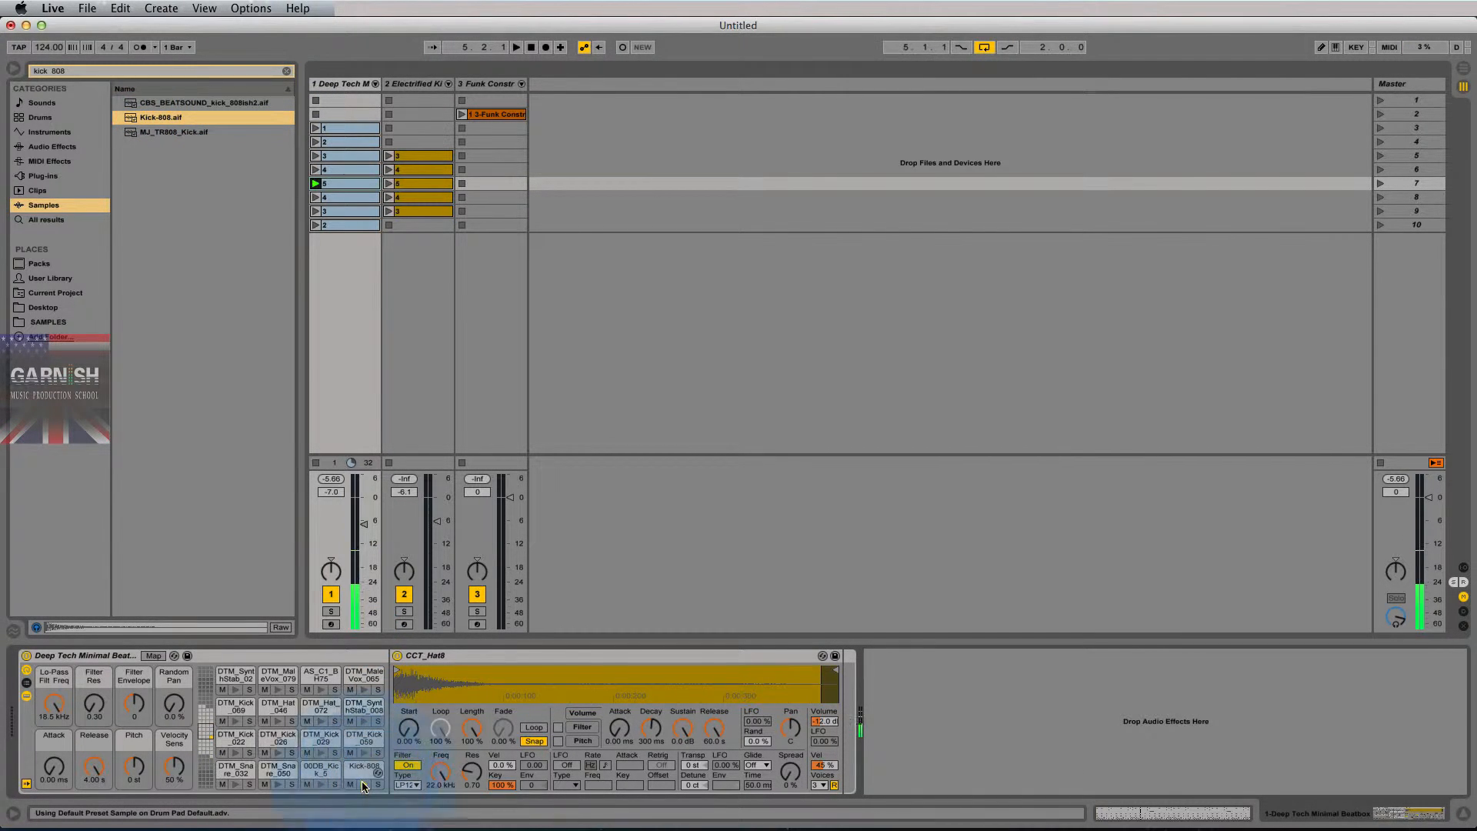
# Duplicate all 00DB_Kick_5 notes onto the Kick-808 row in the Deep Tech clip 3 of scene 5 and play the clip
pyautogui.doubleClick(341, 156)
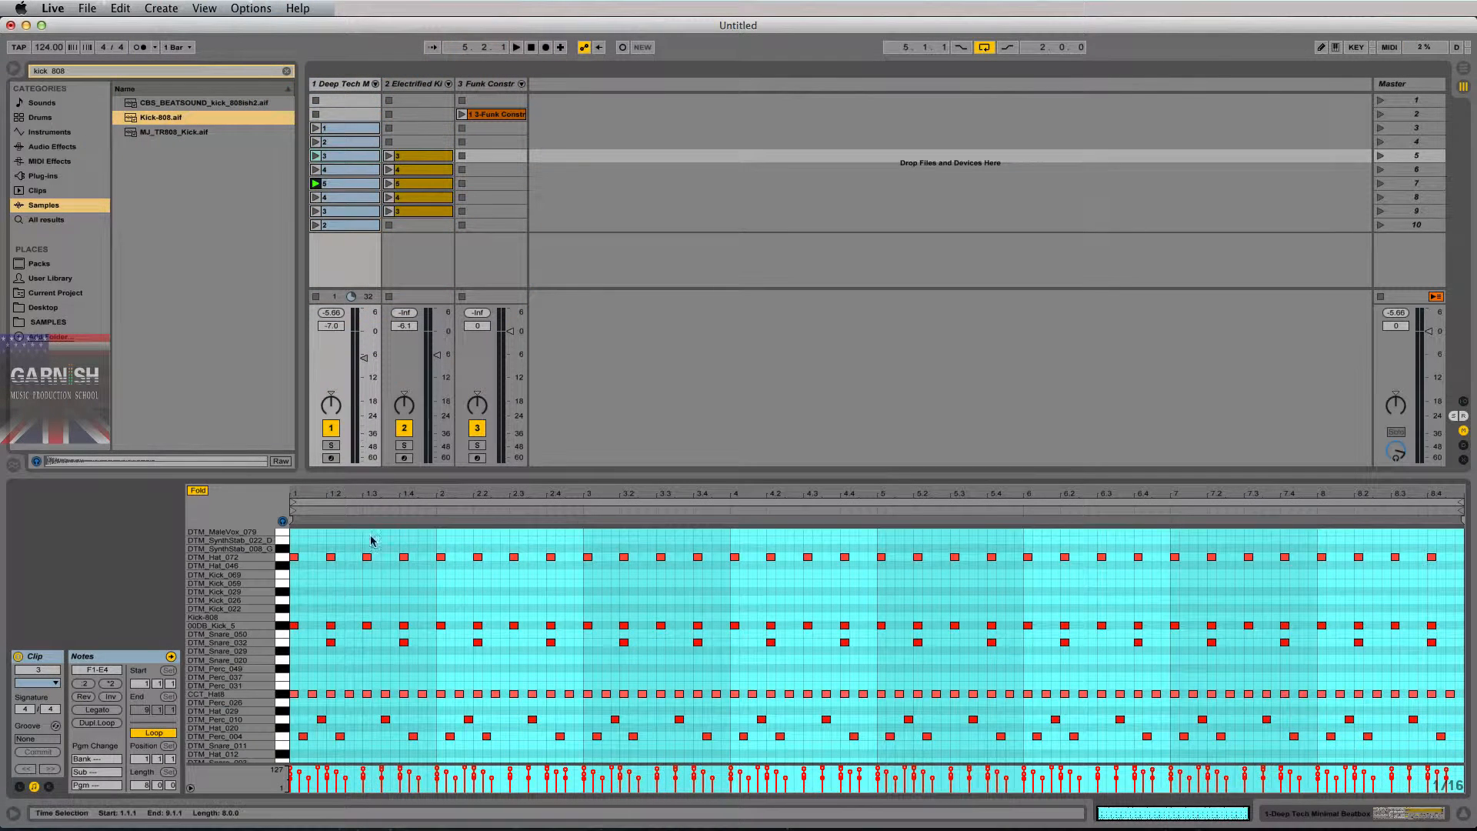
pyautogui.moveTo(348, 164); pyautogui.dragTo(349, 139)
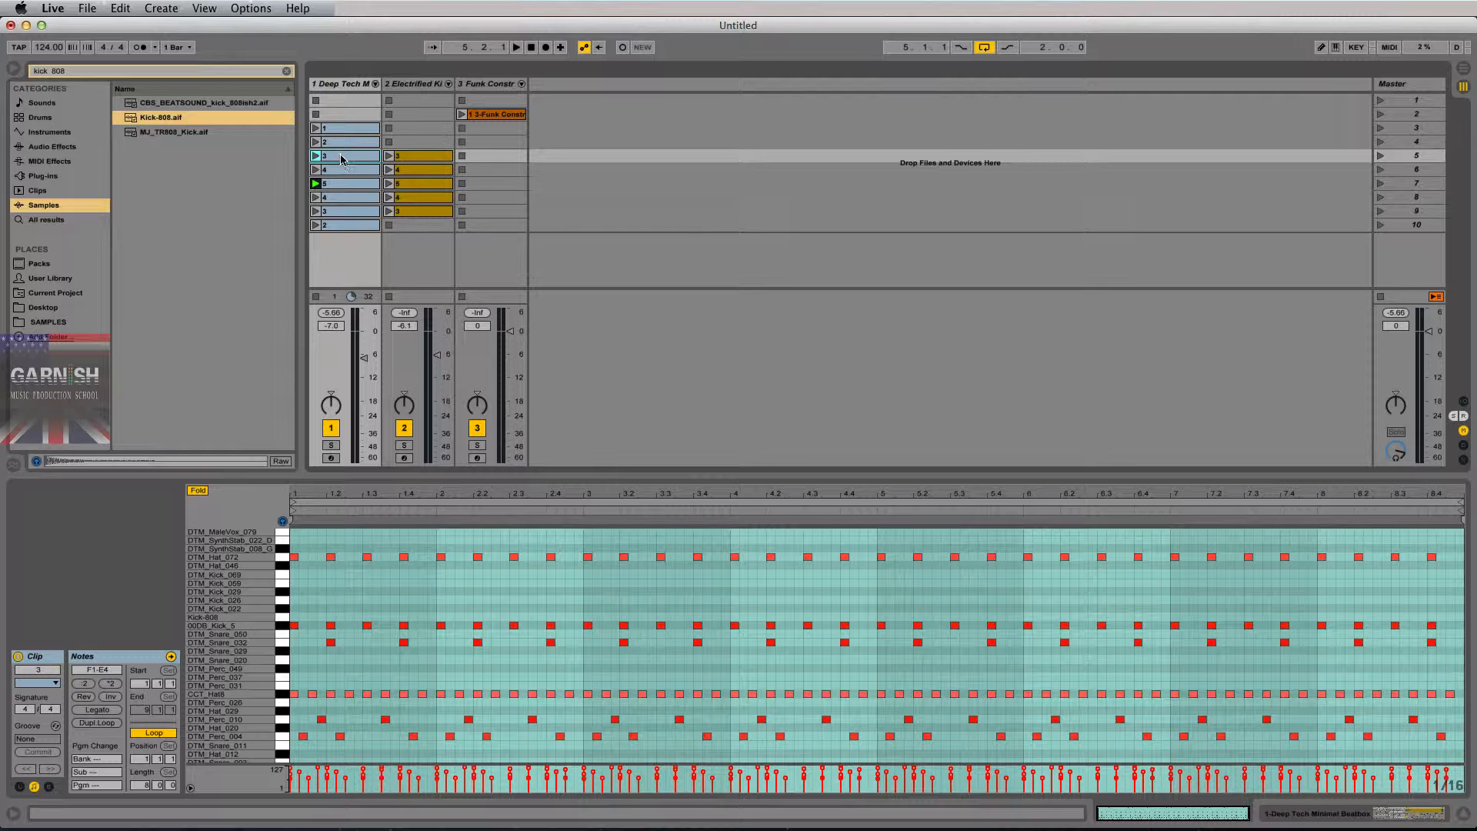
pyautogui.click(265, 620)
pyautogui.scroll(5, 265, 622)
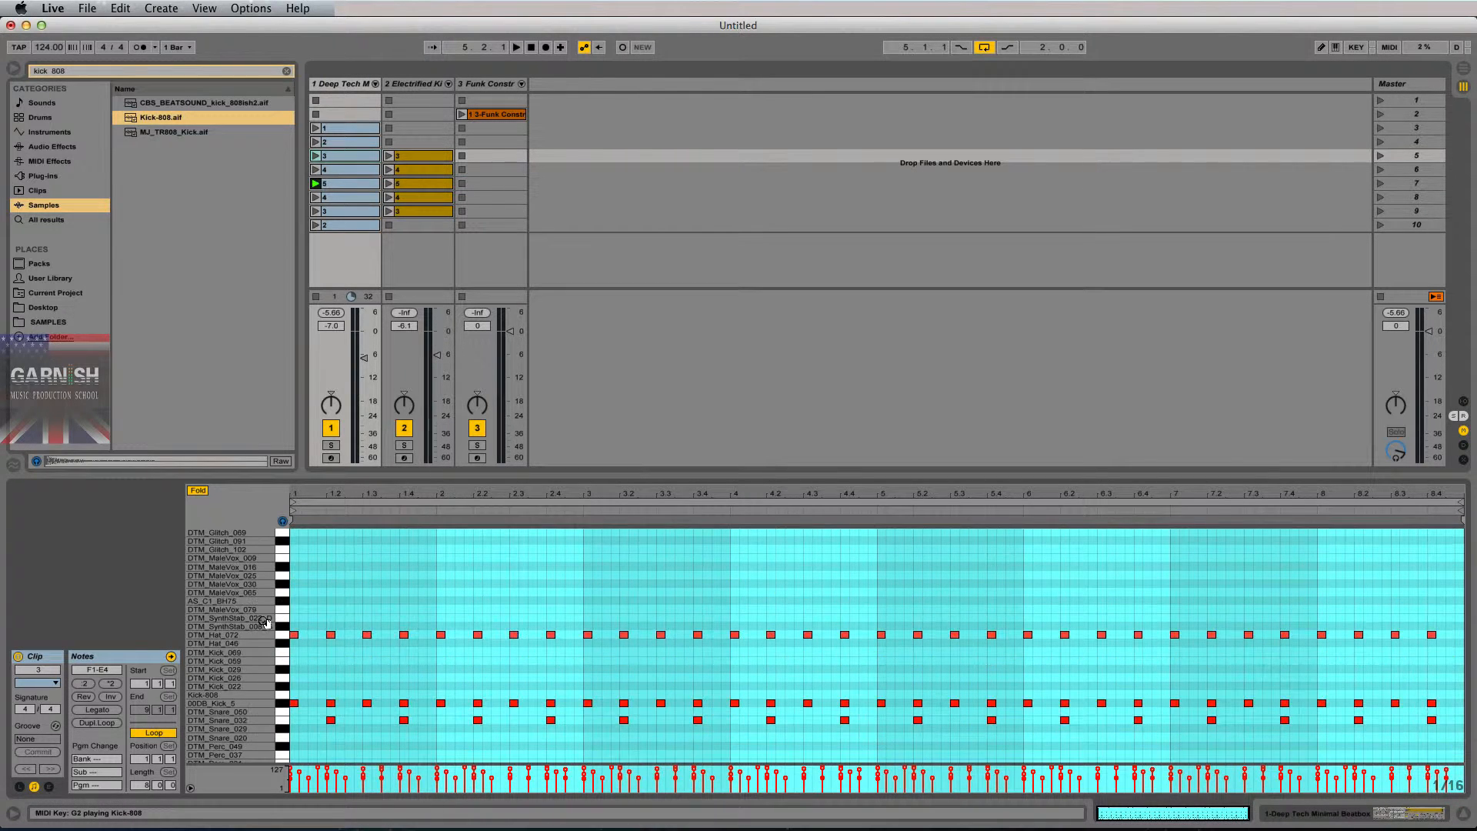
pyautogui.scroll(-2, 267, 643)
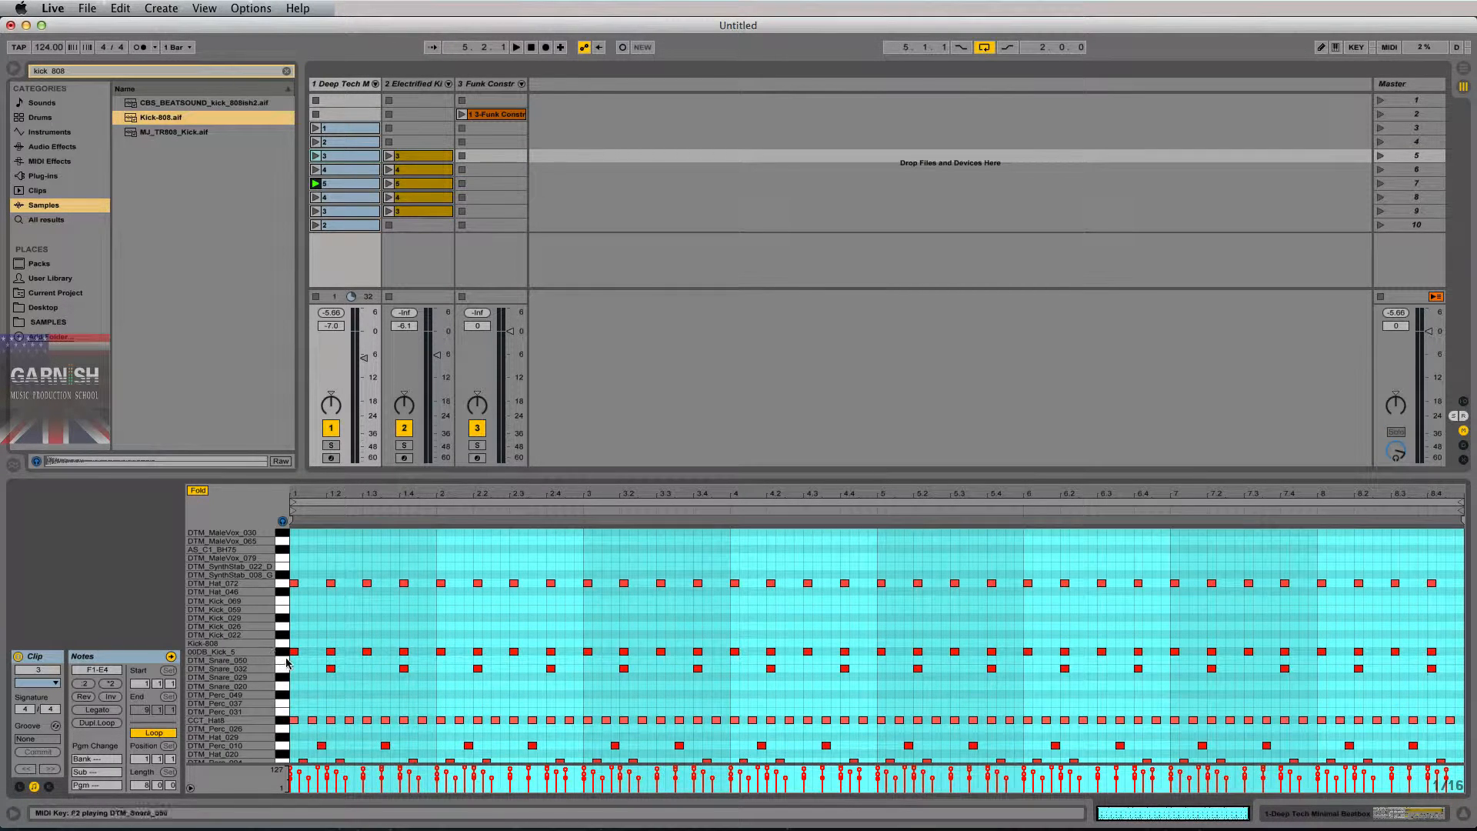
pyautogui.click(284, 655)
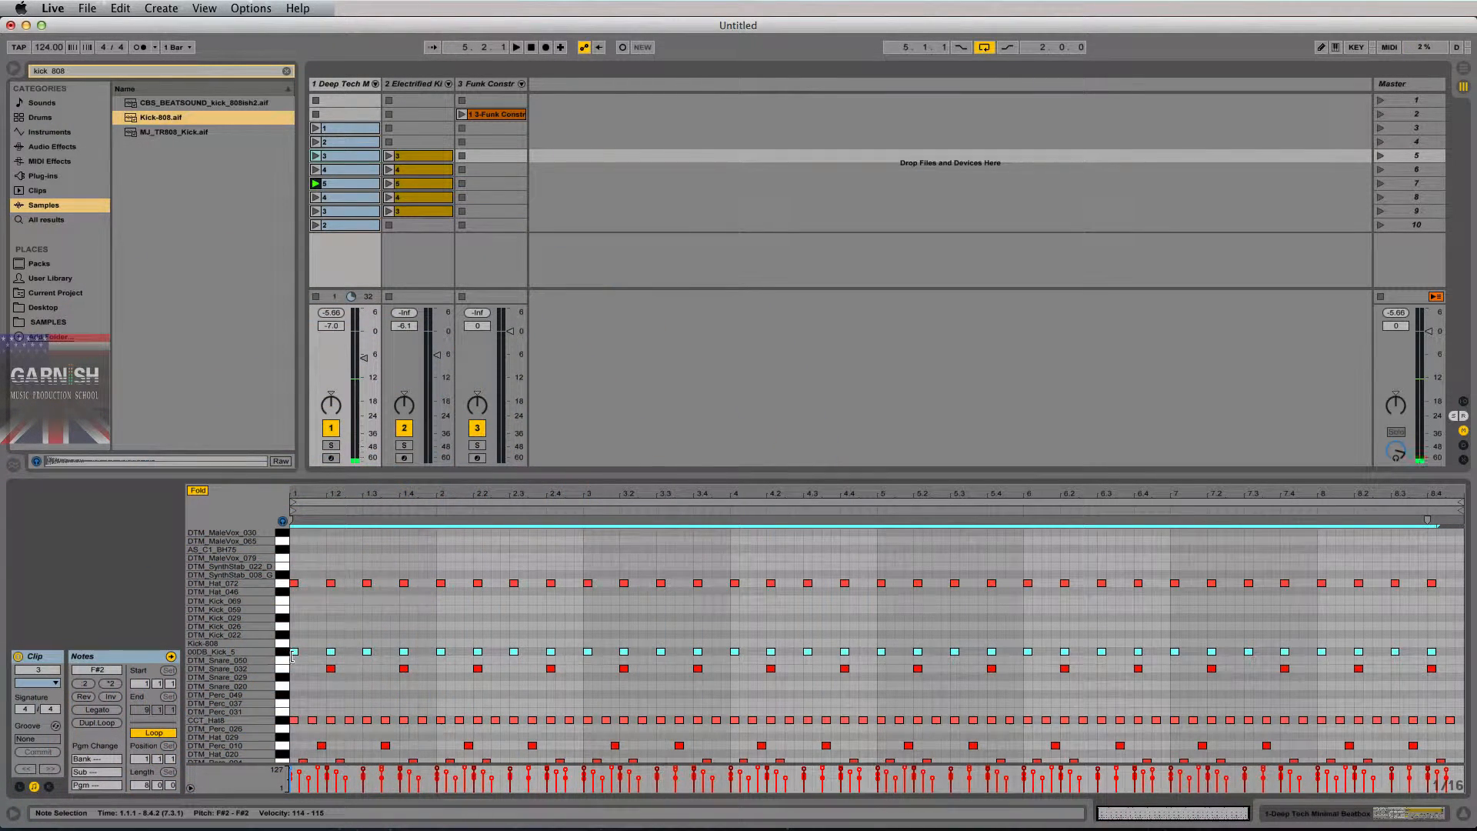
pyautogui.press('alt')
pyautogui.moveTo(292, 656); pyautogui.dragTo(298, 650)
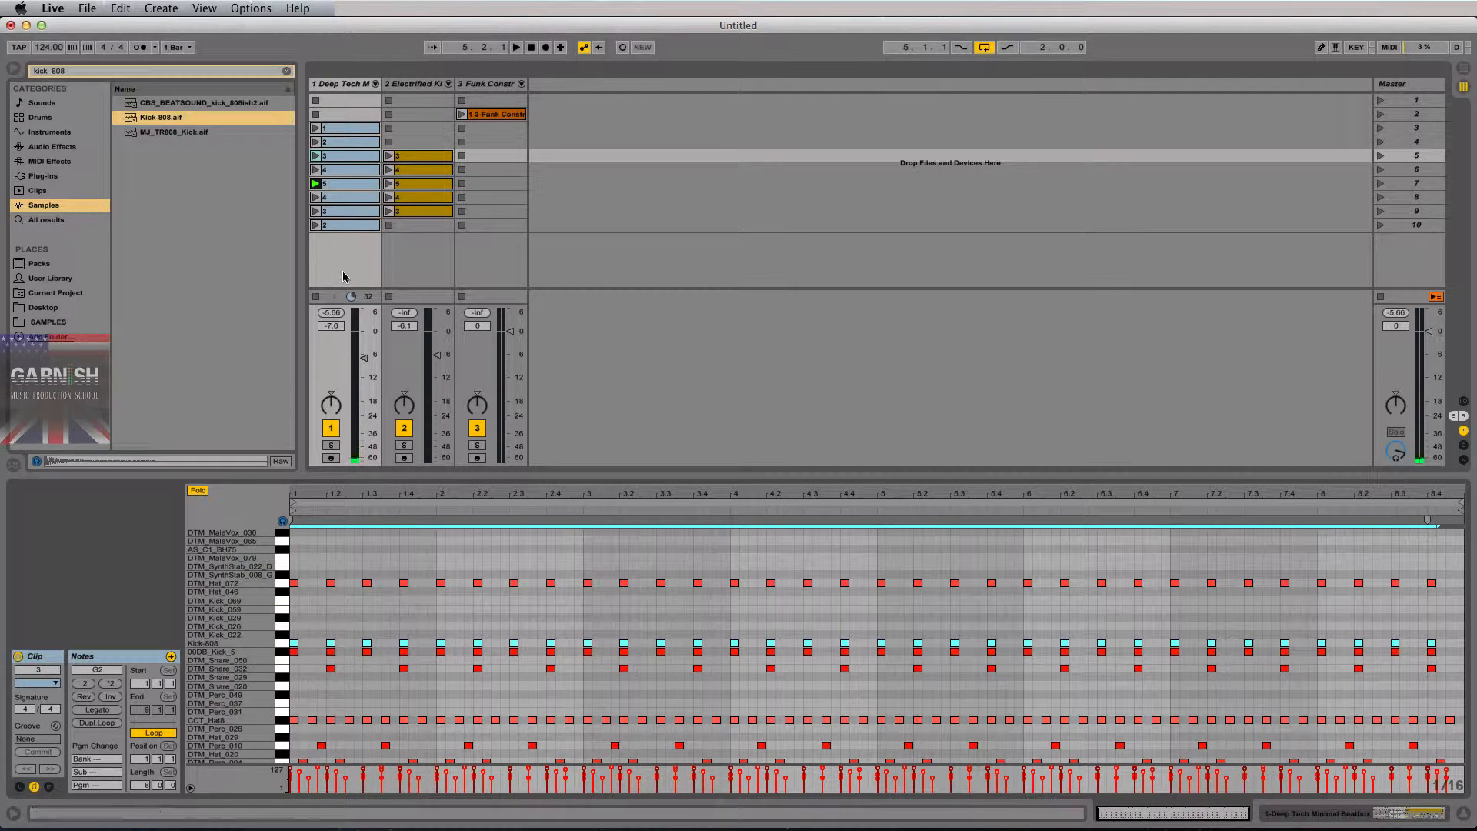
pyautogui.click(316, 156)
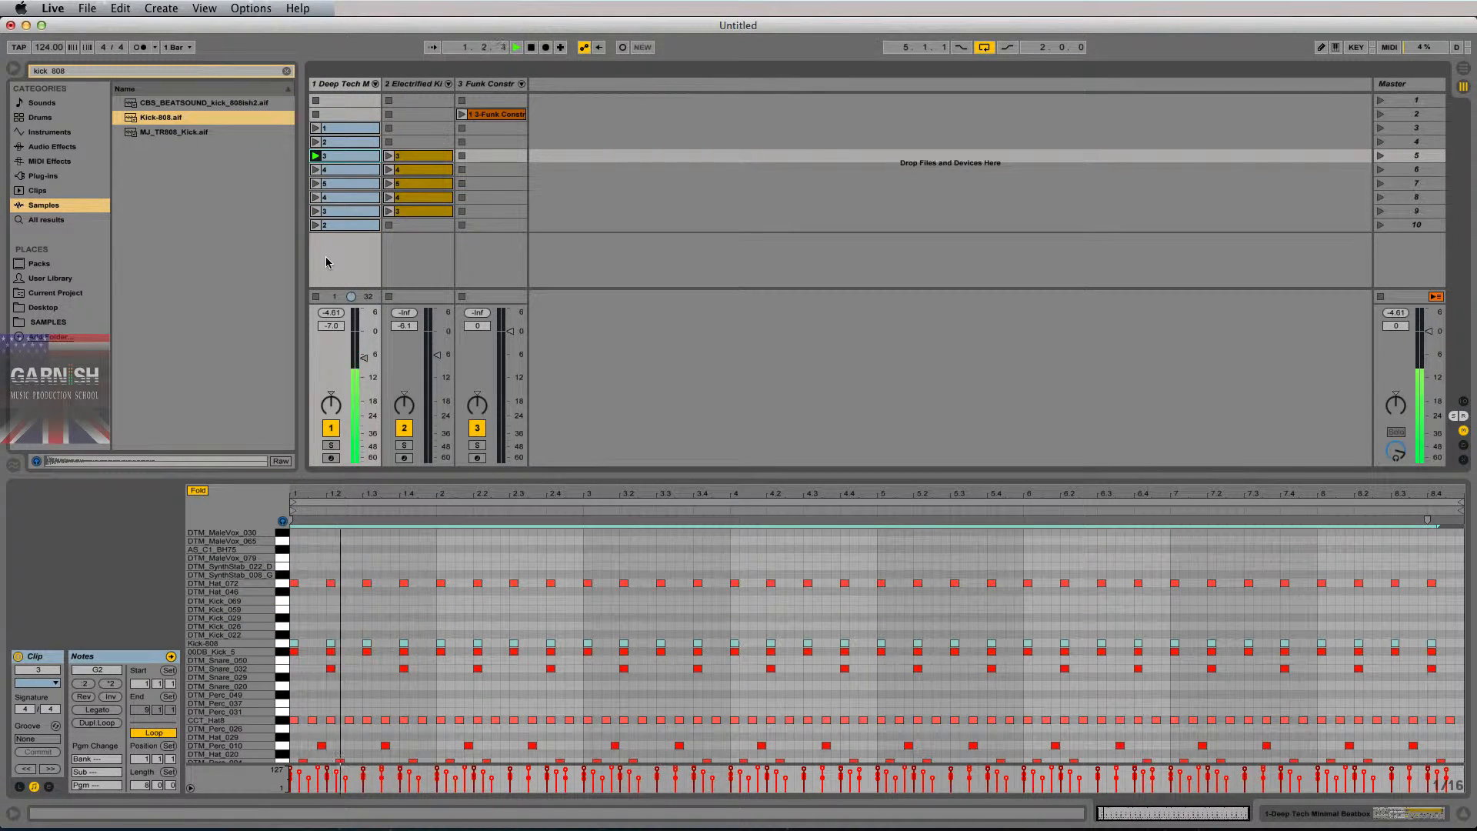
pyautogui.press('space')
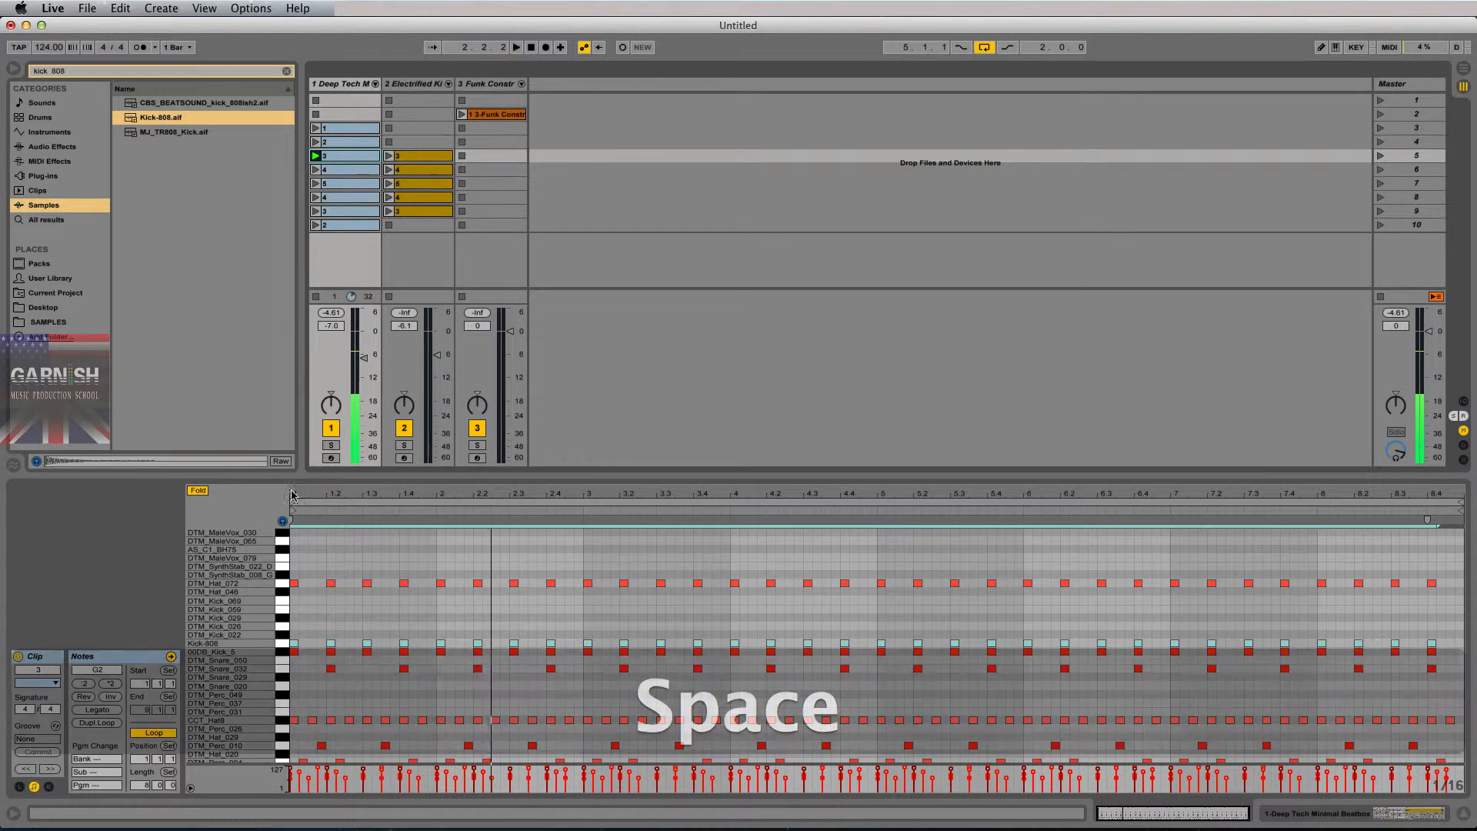
# Duplicate all 00DB_Kick_5 notes onto the Kick-808 row in the Deep Tech clip 4 of scene 6
pyautogui.click(342, 174)
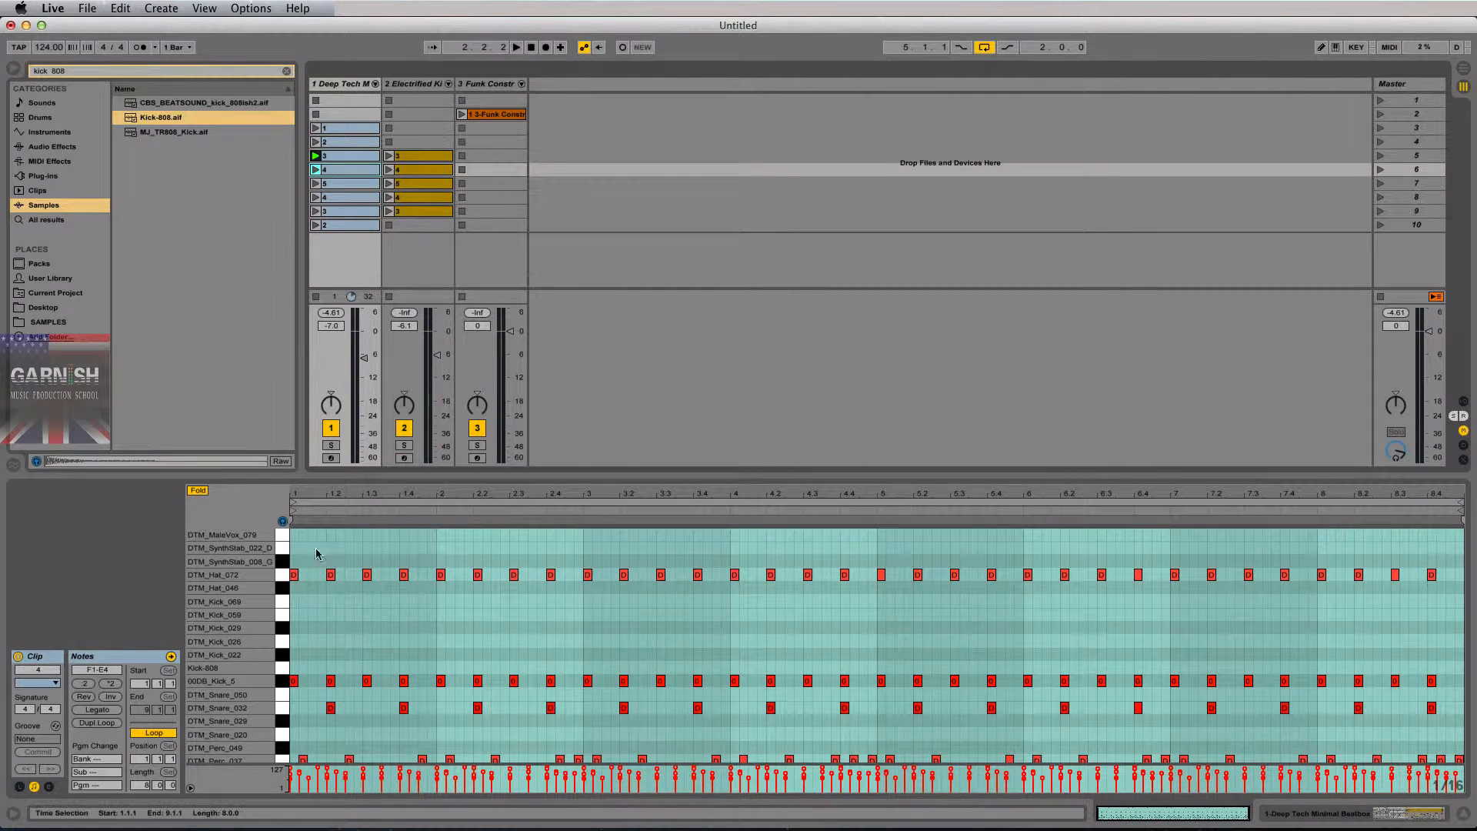
pyautogui.click(283, 683)
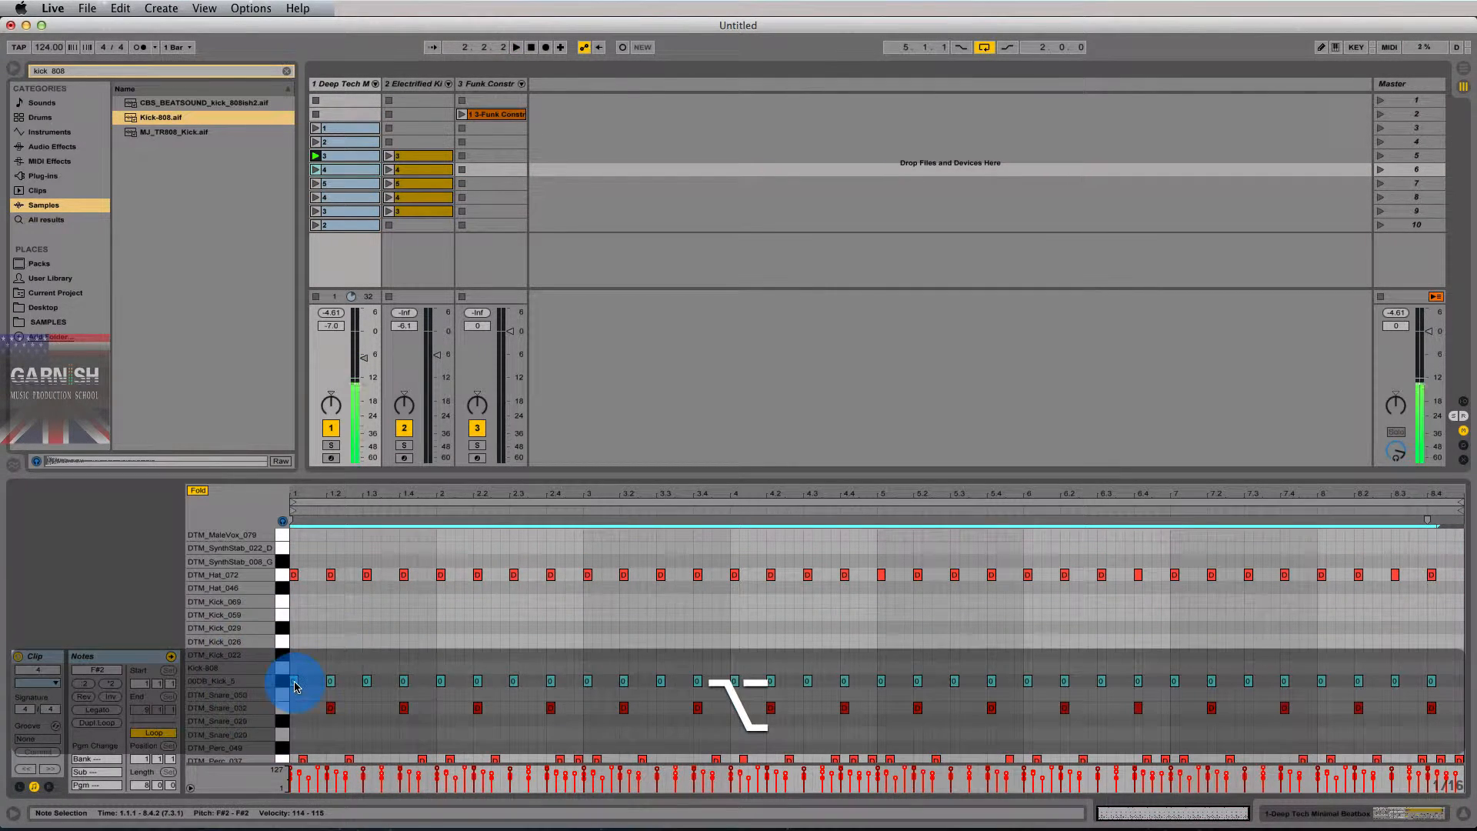
pyautogui.moveTo(293, 680); pyautogui.dragTo(293, 668)
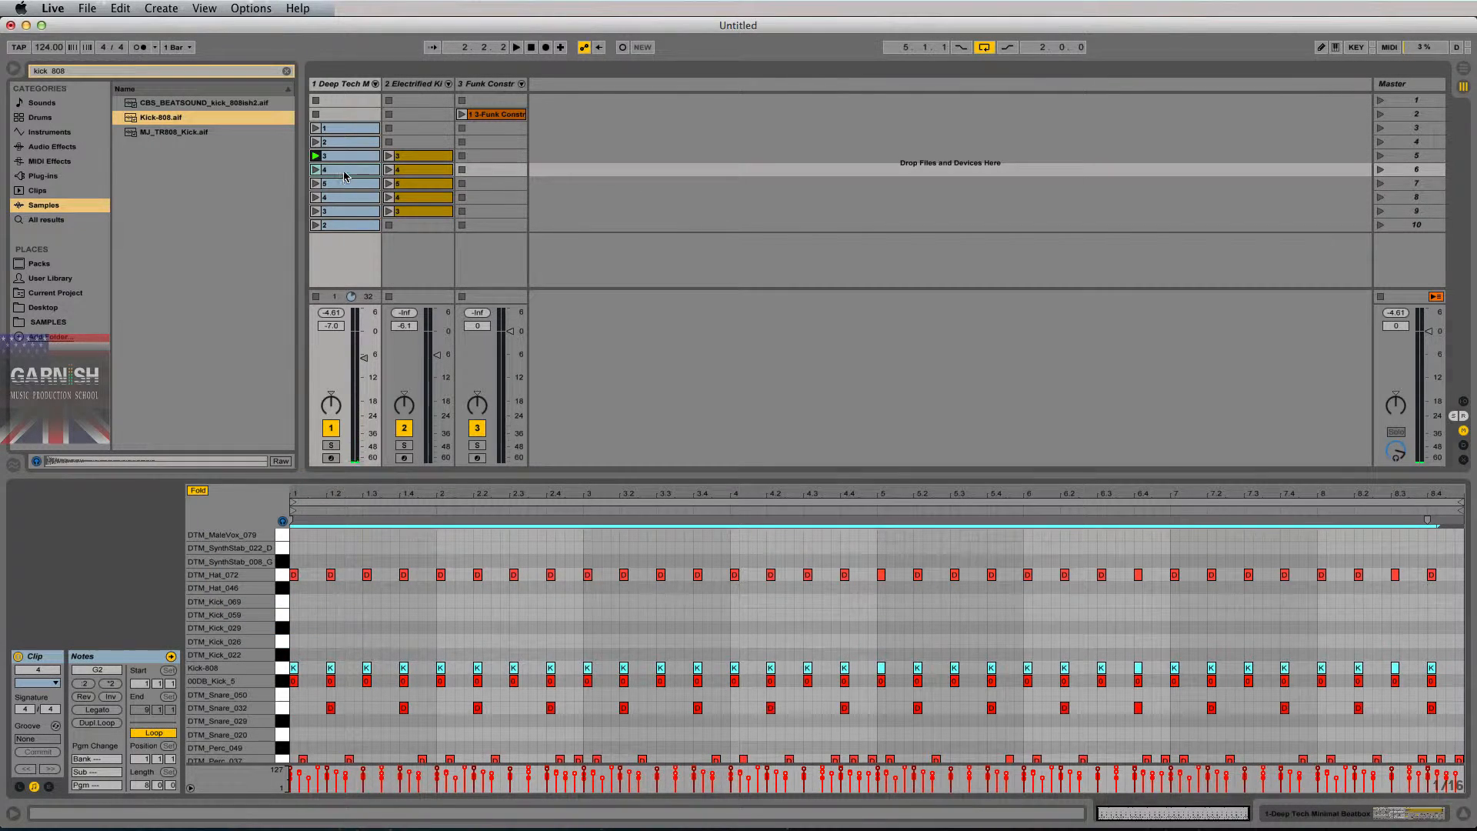
# Duplicate all 00DB_Kick_5 notes onto the Kick-808 row in the Deep Tech clip 5 of scene 7
pyautogui.click(343, 185)
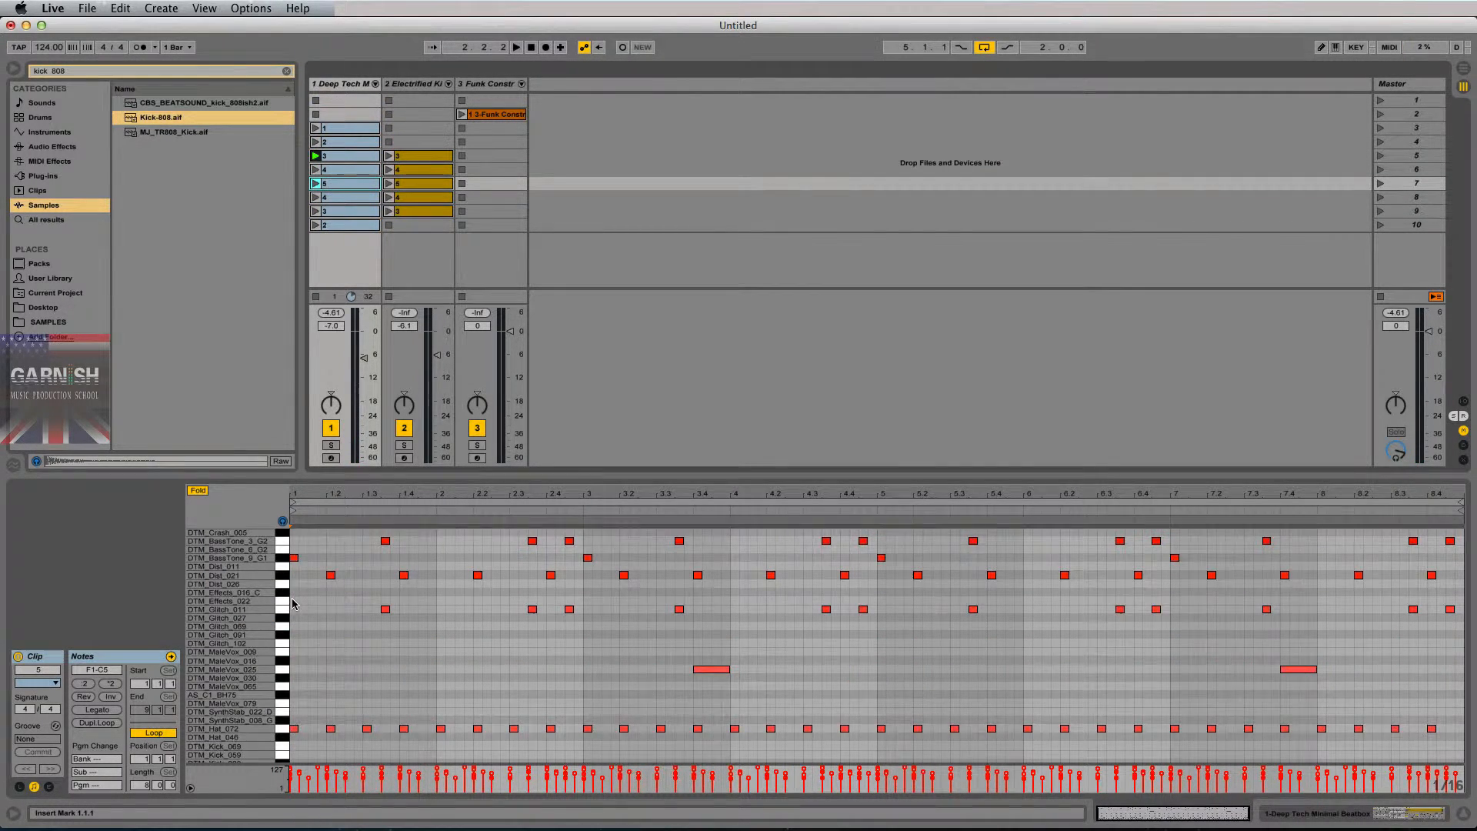
pyautogui.scroll(-5, 292, 604)
pyautogui.click(296, 643)
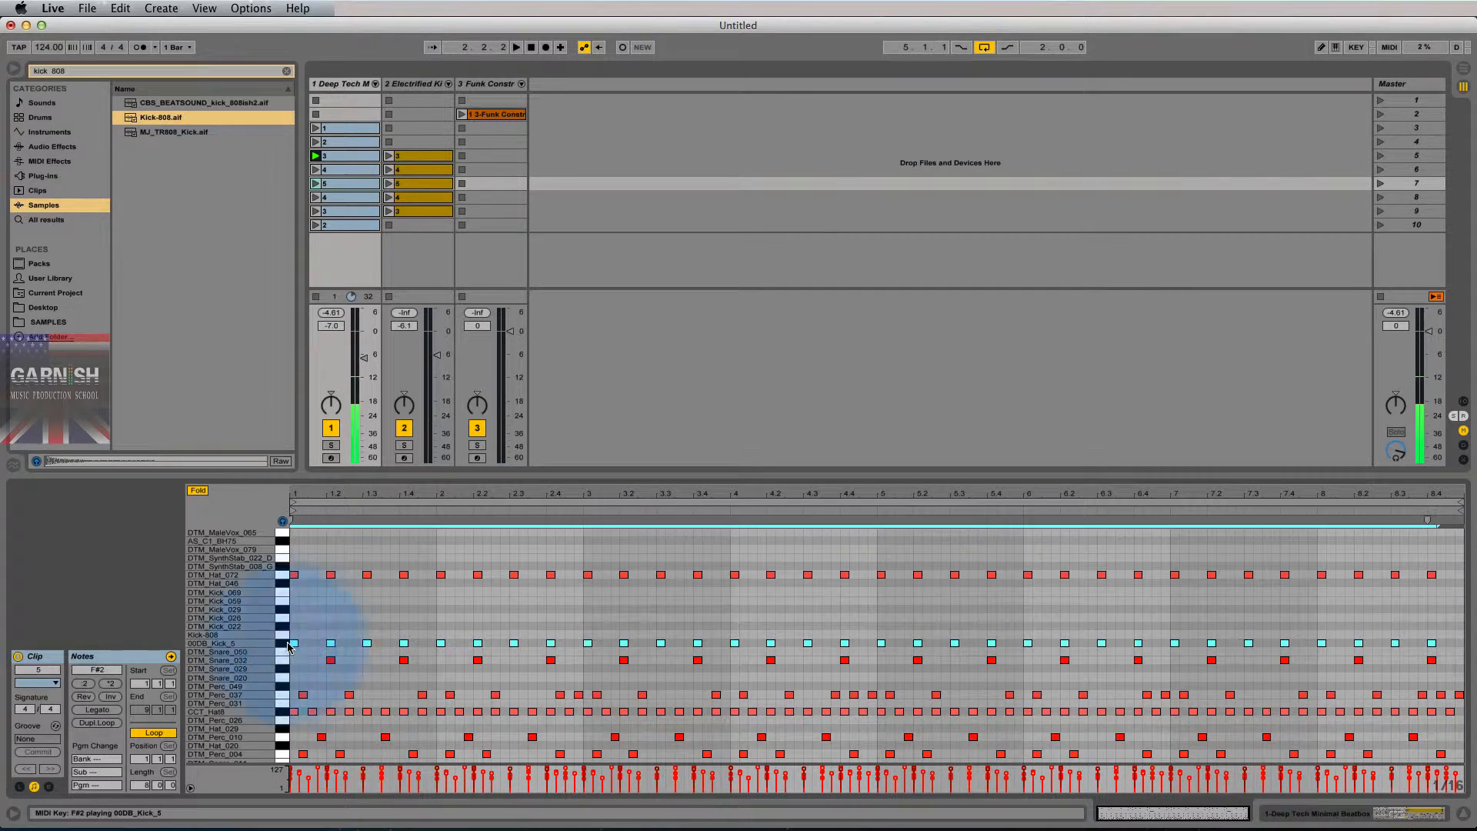
pyautogui.moveTo(296, 643); pyautogui.dragTo(296, 634)
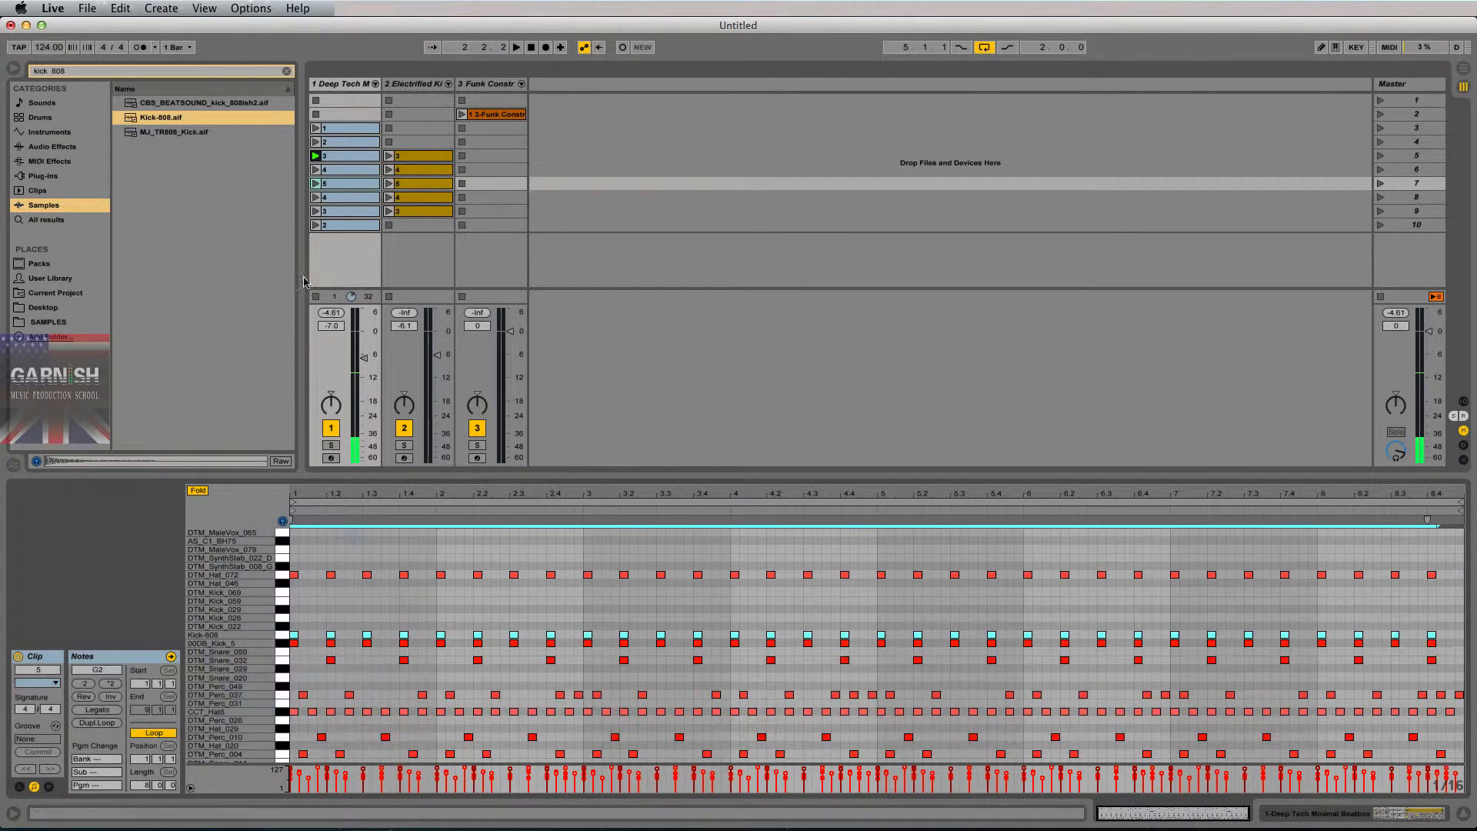
# Copy the edited Deep Tech clip 4 over the one in scene 8 and the edited clip 3 over the one in scene 9
pyautogui.keyDown('shift'); pyautogui.click(340, 158); pyautogui.keyUp('shift')
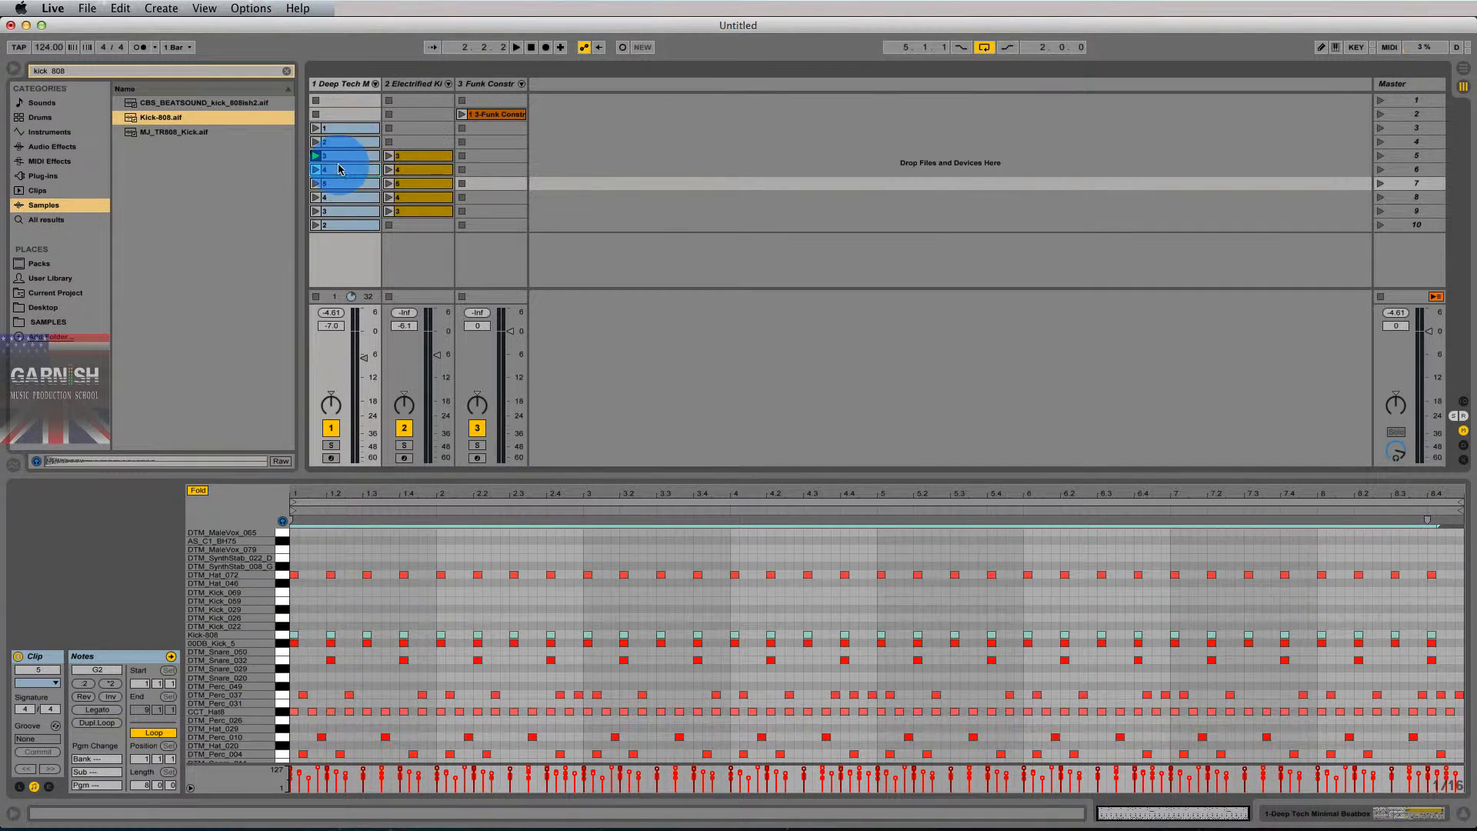
pyautogui.click(340, 191)
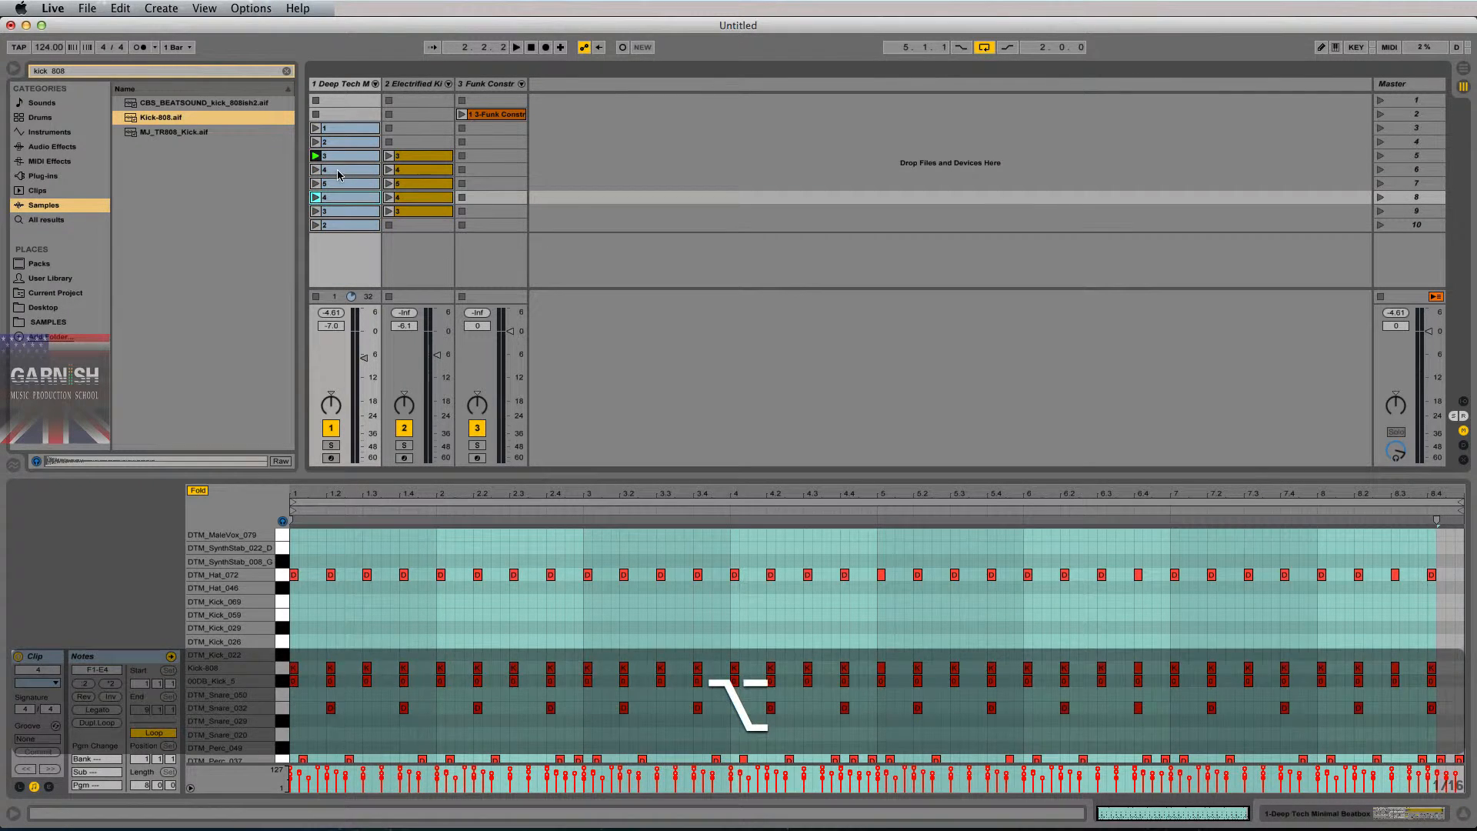
pyautogui.click(340, 160)
pyautogui.keyDown('shift'); pyautogui.click(340, 211); pyautogui.keyUp('shift')
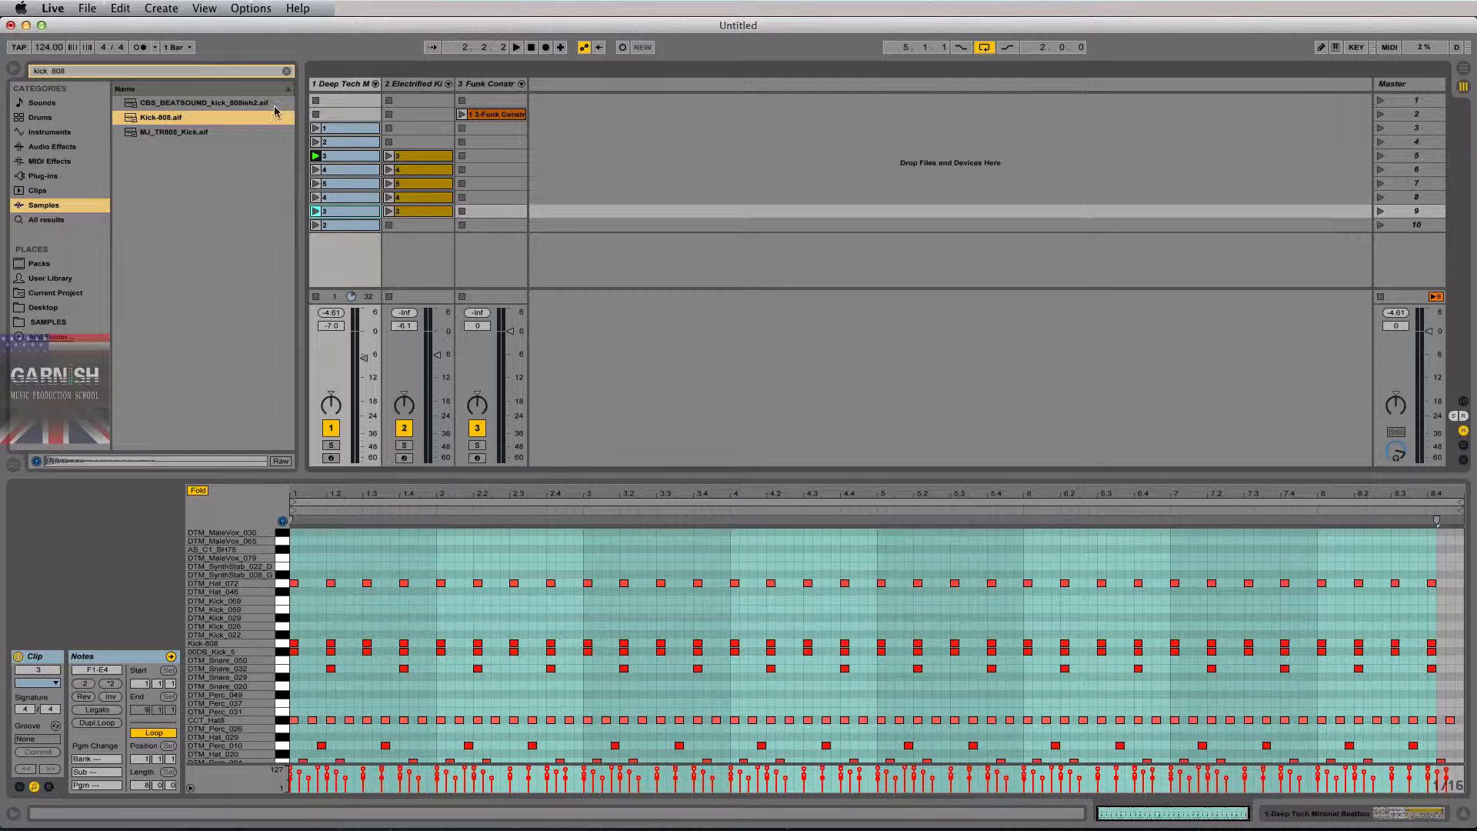
# Audition the Kick-808 row in the Deep Tech clip 3, select its notes, and return to the drum rack's device view
pyautogui.click(385, 599)
pyautogui.click(286, 651)
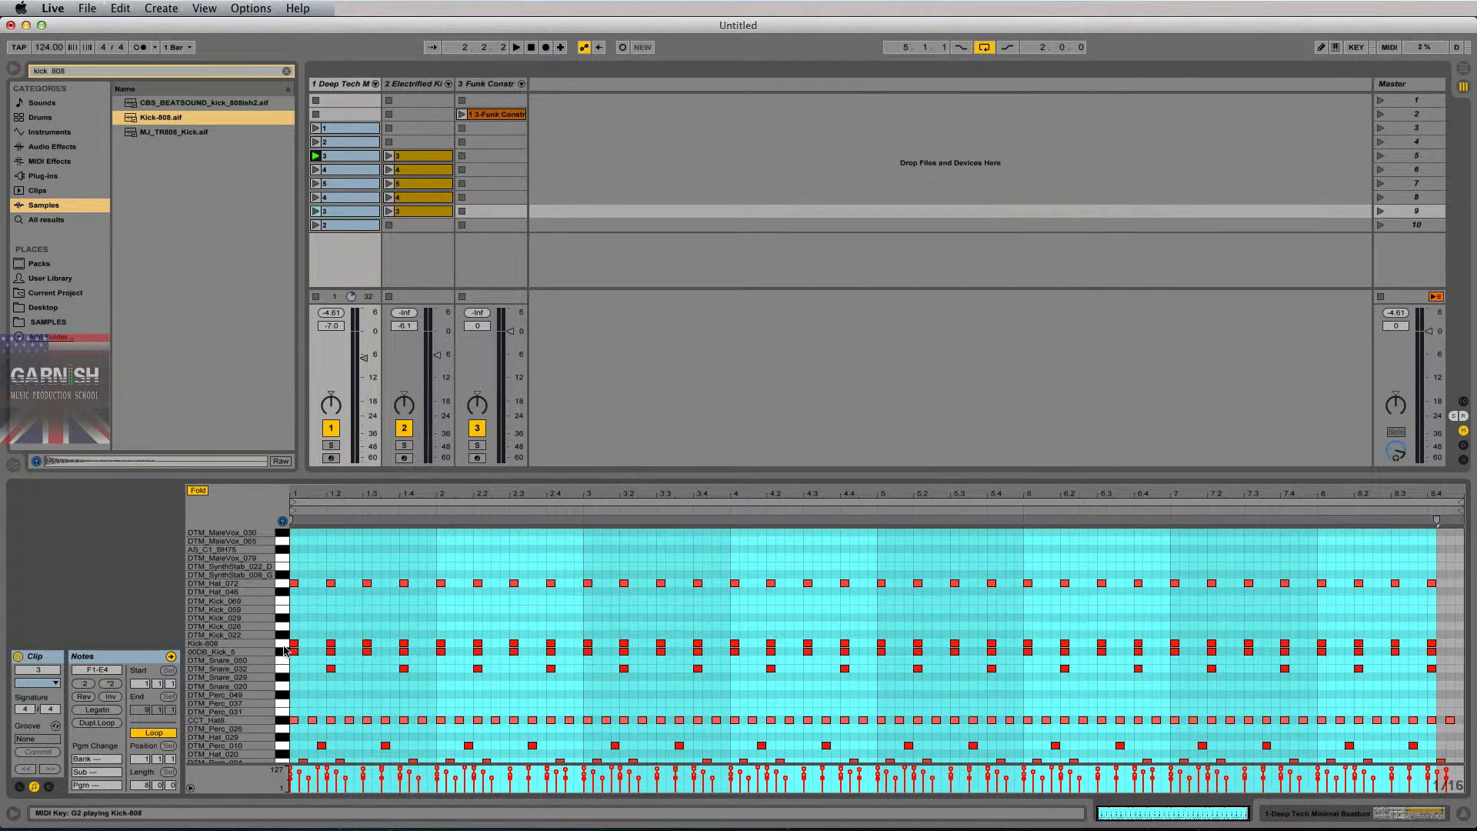
pyautogui.click(285, 646)
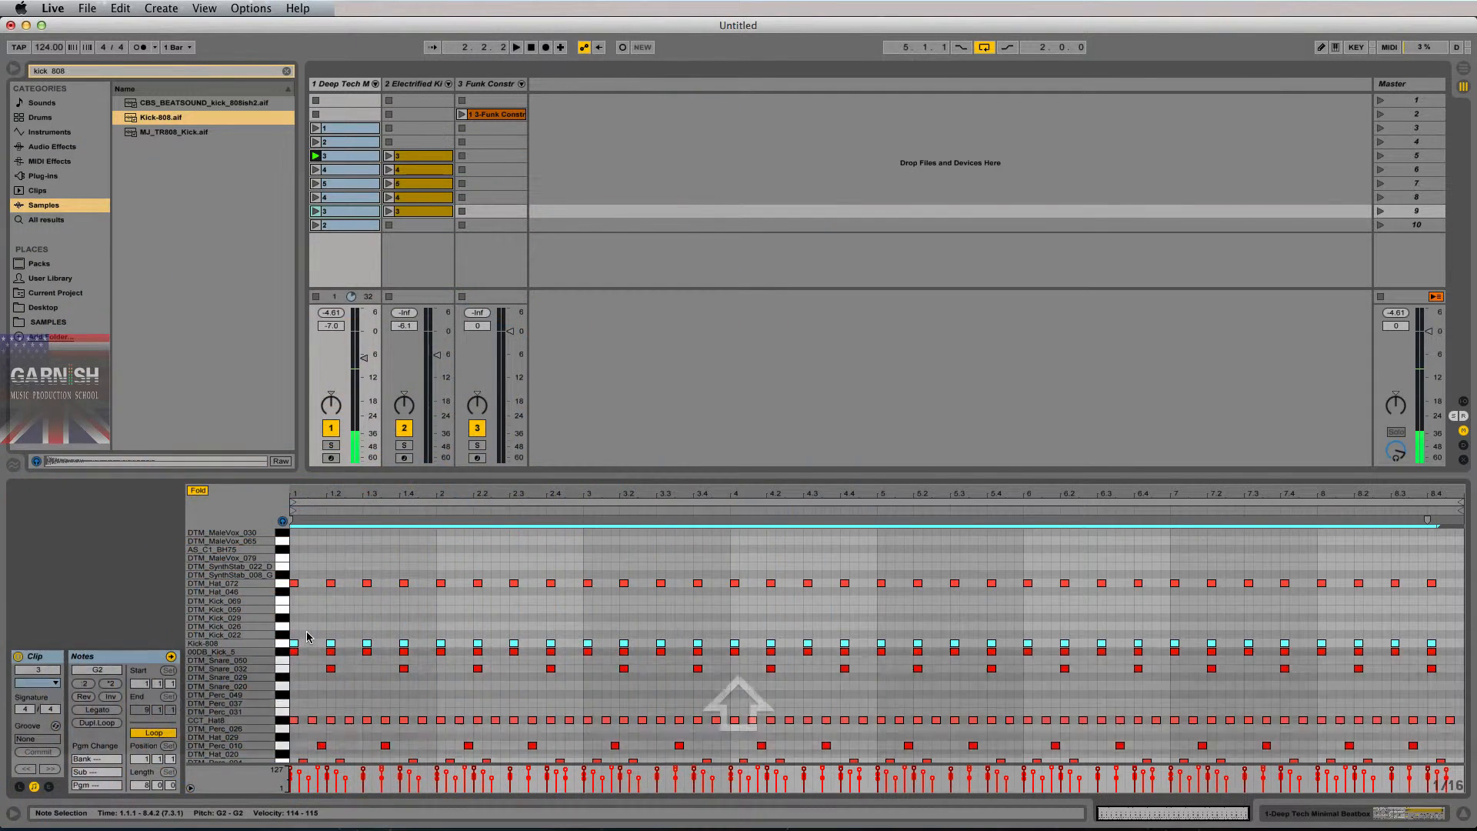
pyautogui.hotkey('shift', 'Tab')
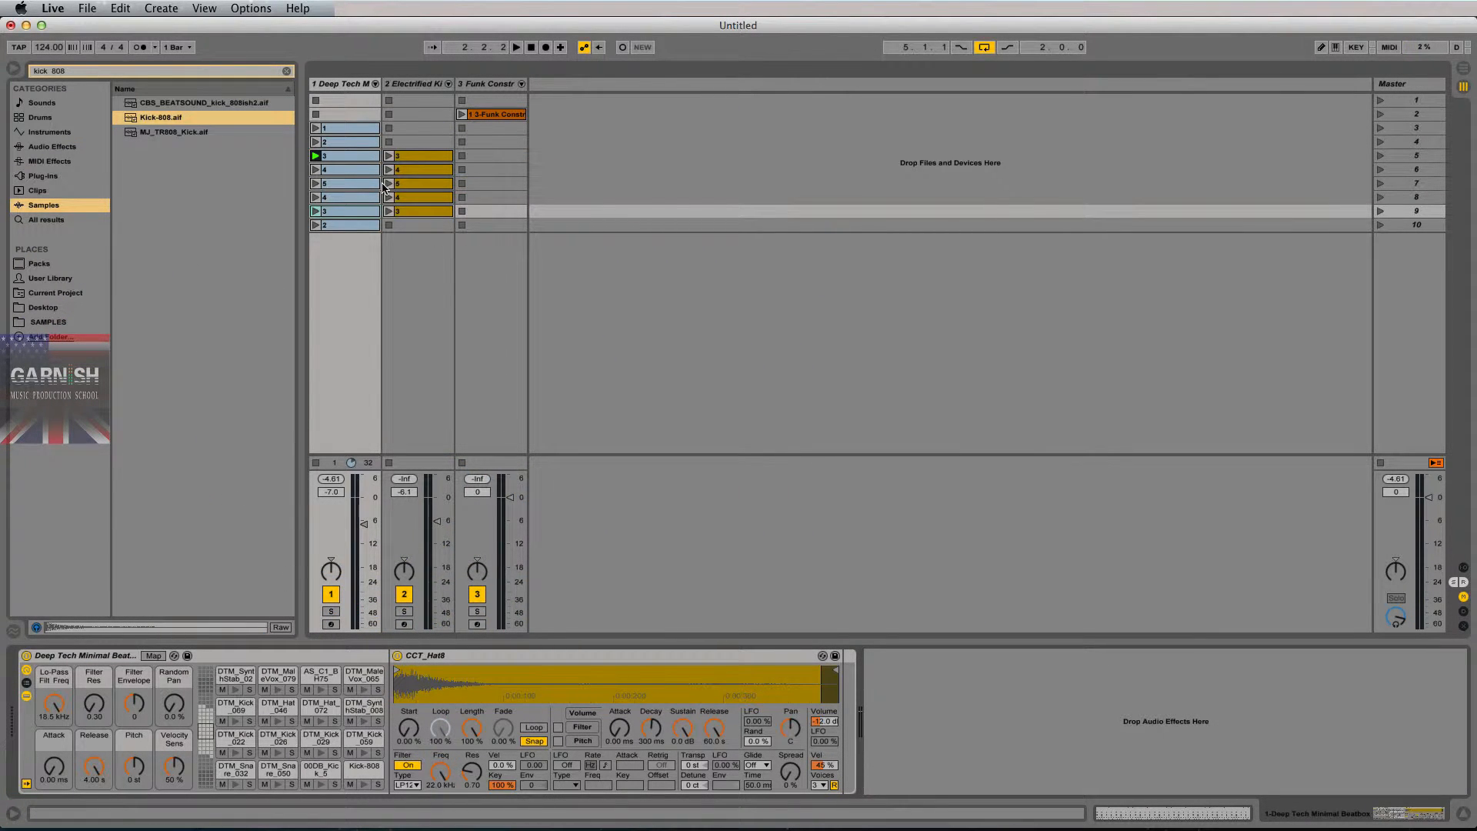
# Play the Deep Tech clip, inspect the drum rack's pad banks for triggered pads, and audition the DTM_Snare_032 pad
pyautogui.press('space')
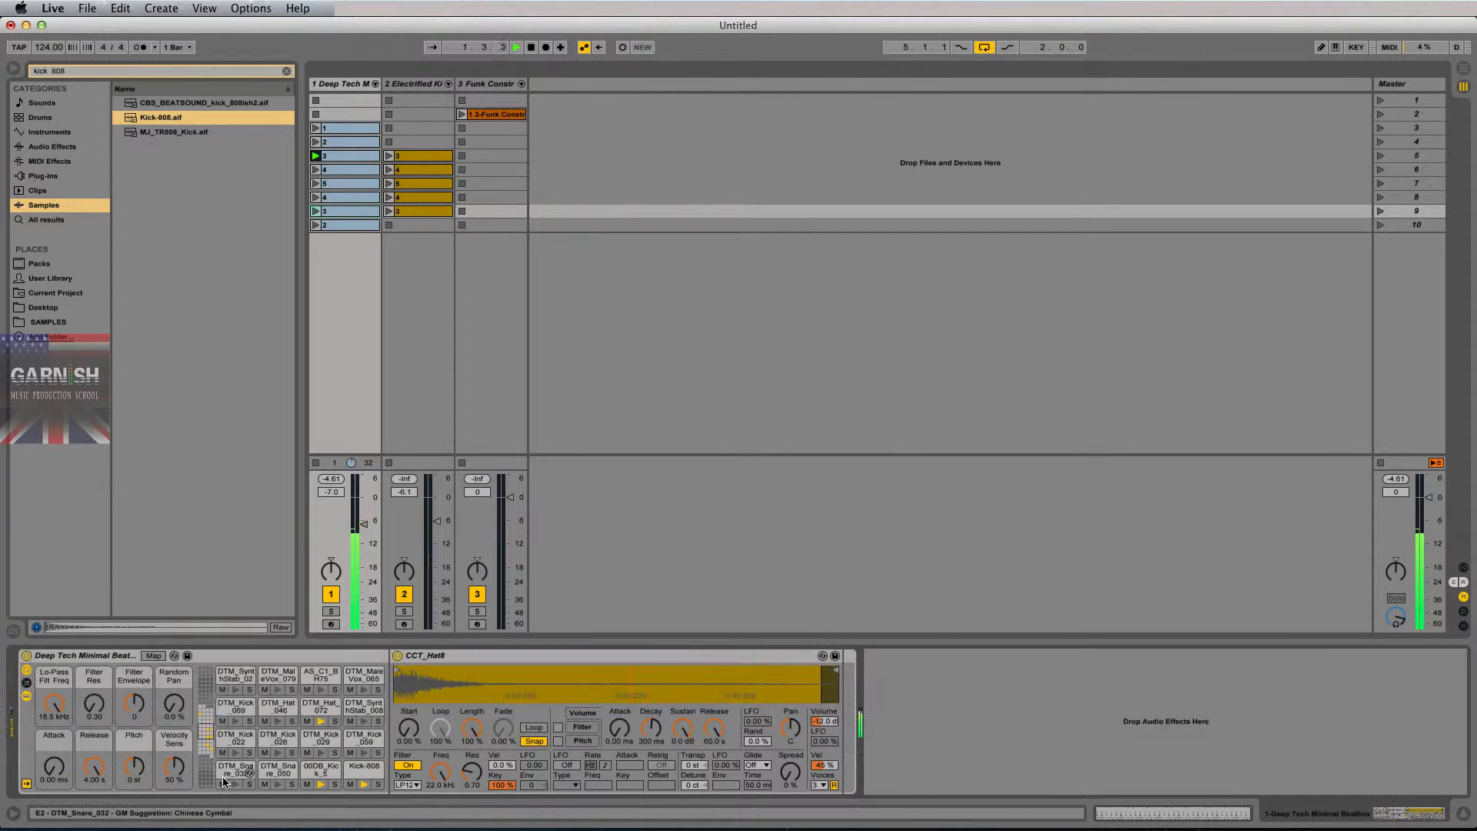
pyautogui.press('space')
pyautogui.click(236, 784)
pyautogui.press('space')
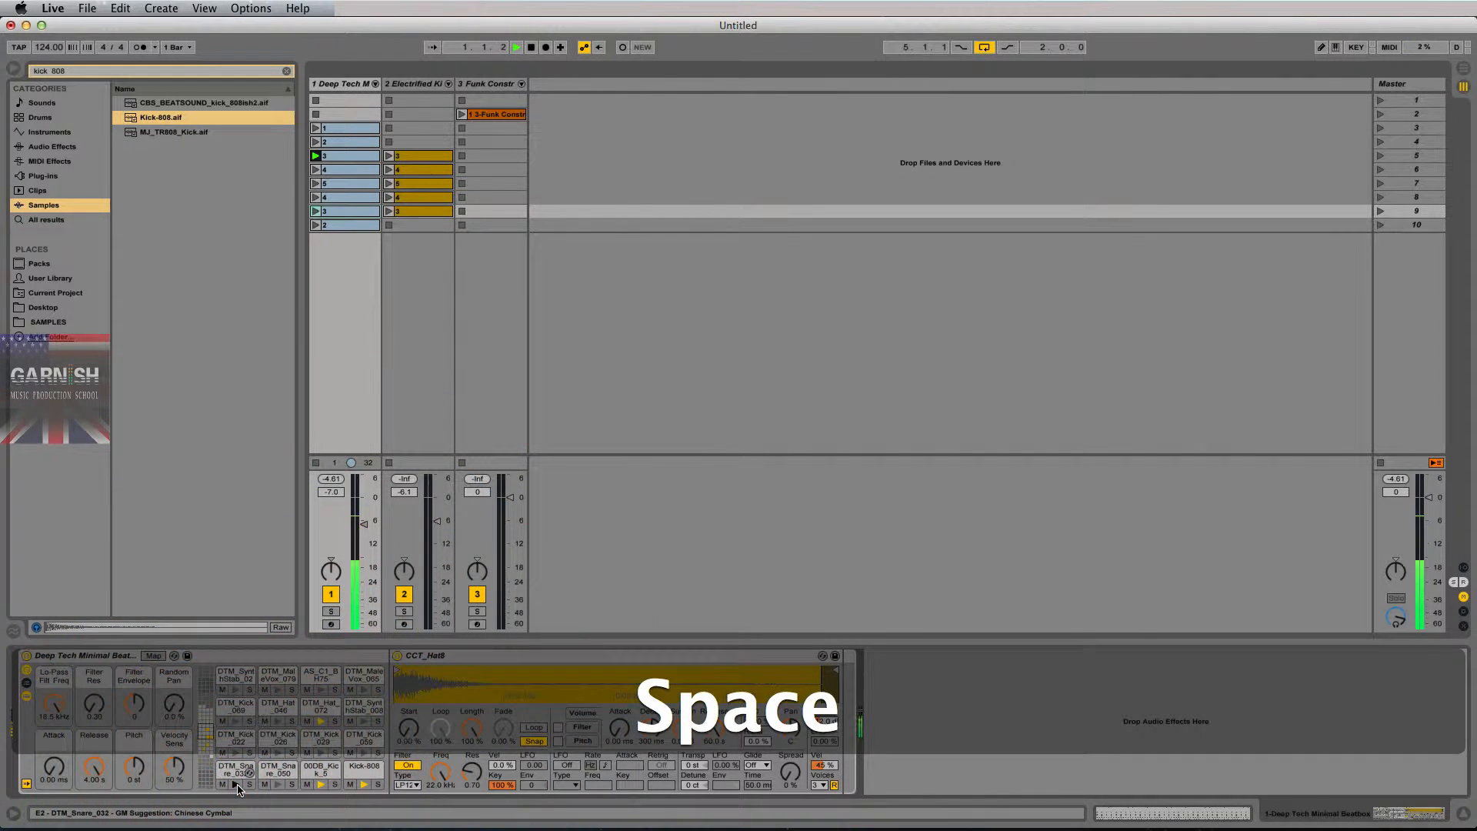
pyautogui.click(207, 752)
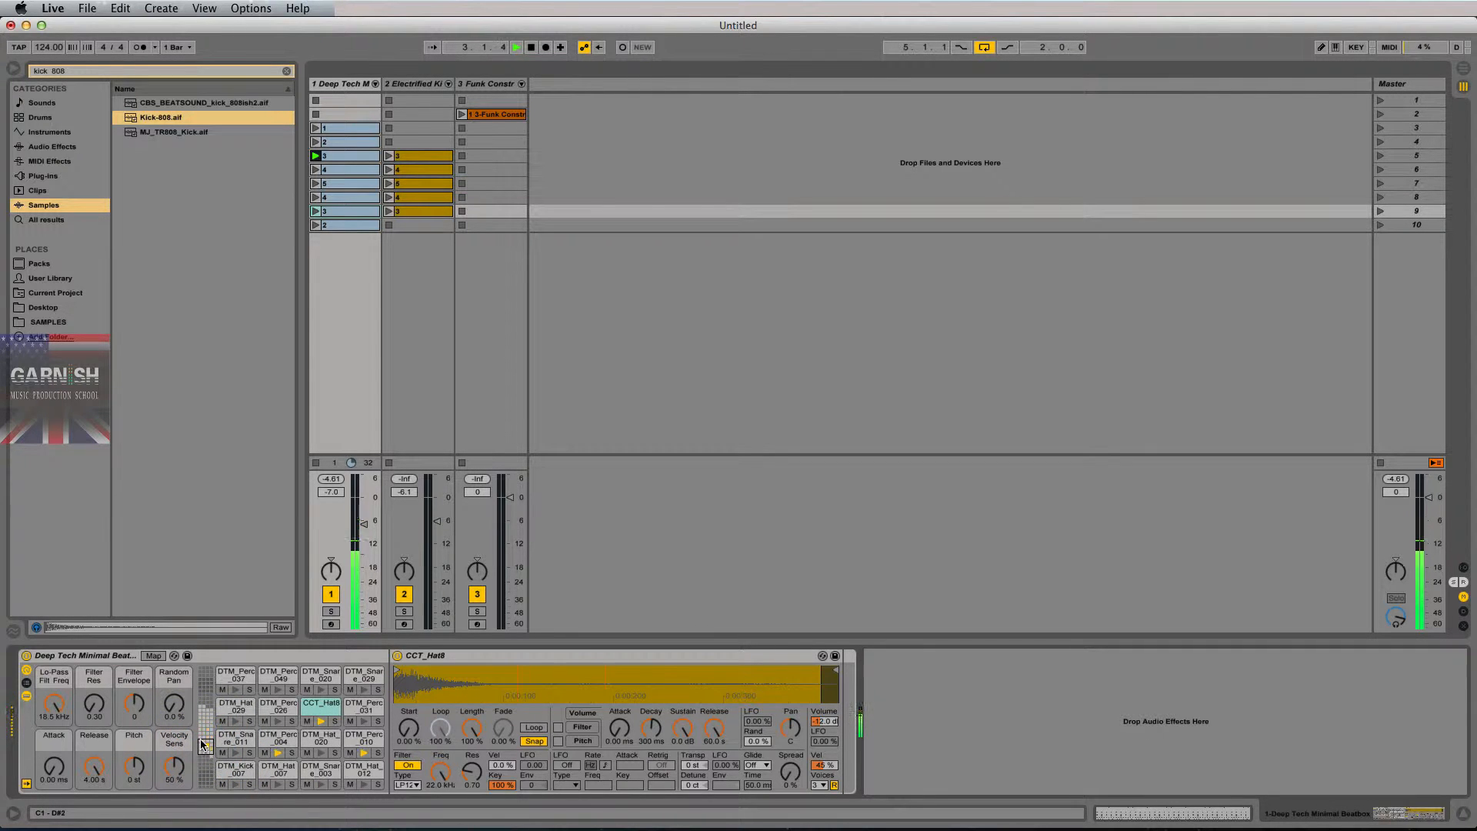
pyautogui.click(207, 718)
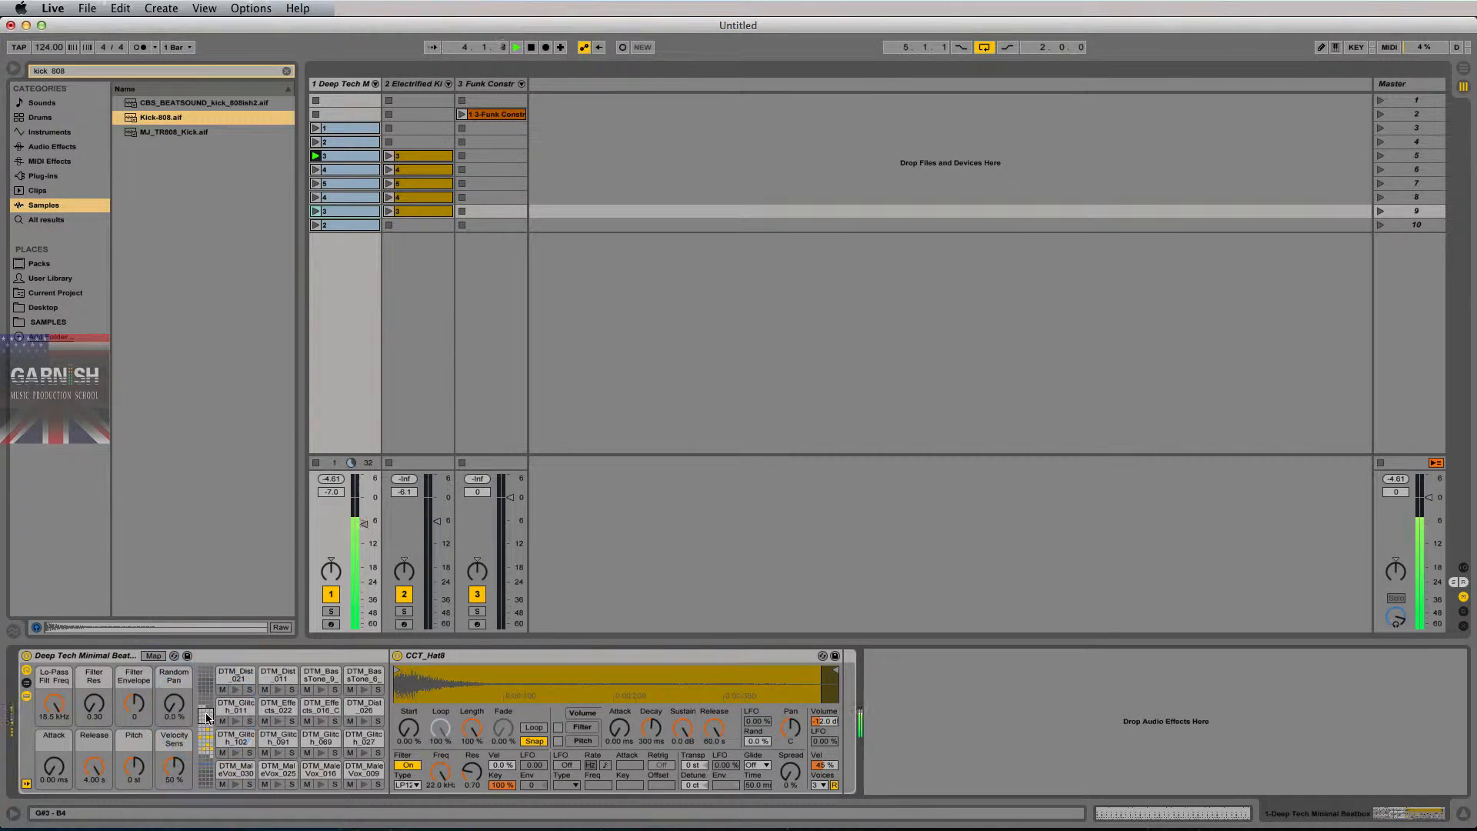
pyautogui.click(206, 733)
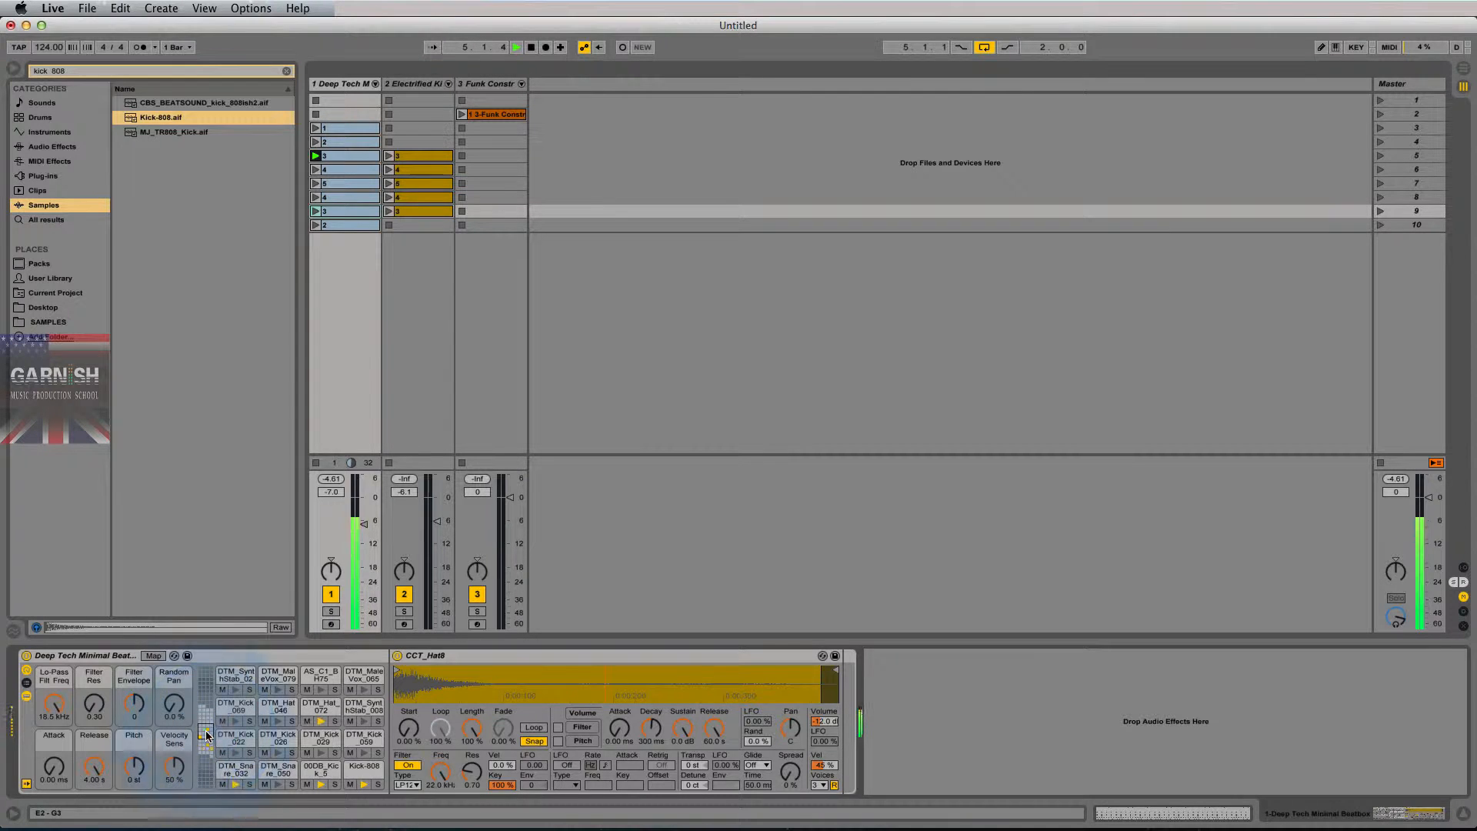
pyautogui.press('space')
pyautogui.click(235, 786)
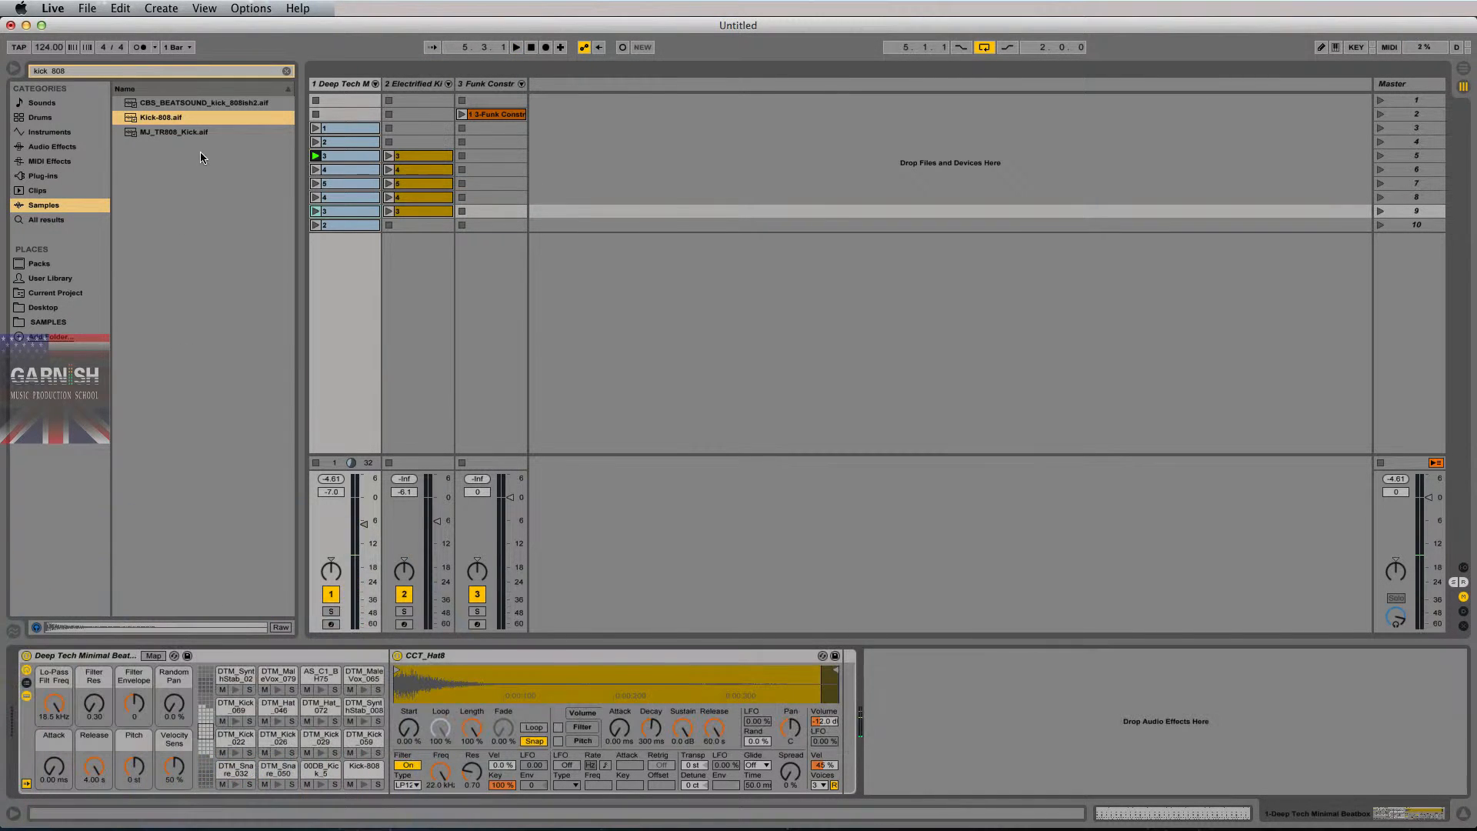
# Search the samples for "clap" and replace the DTM_Snare_032 pad's sound with Clap Acoustified 01 1.aif
pyautogui.click(213, 71)
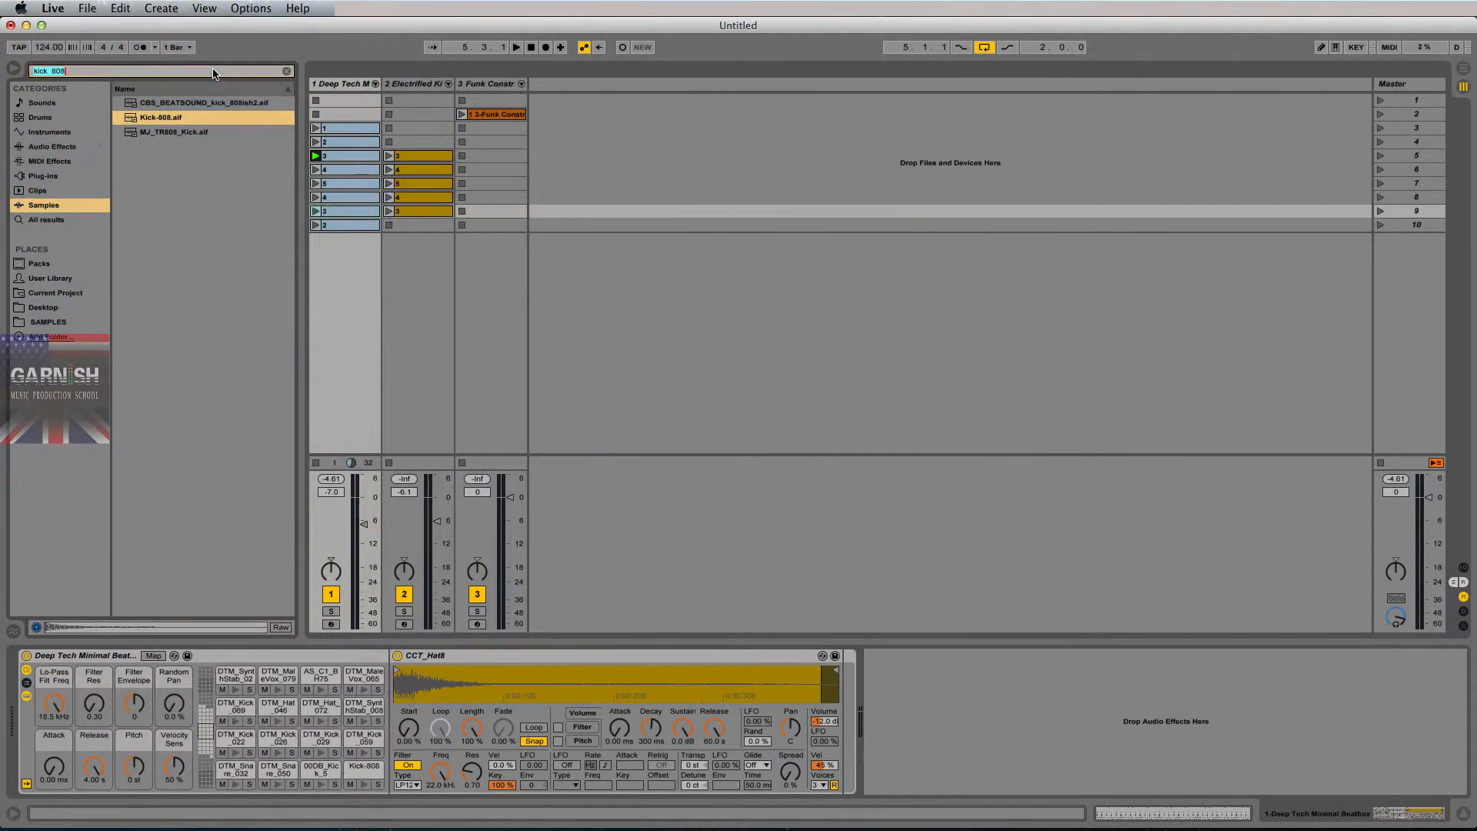
pyautogui.write('clap')
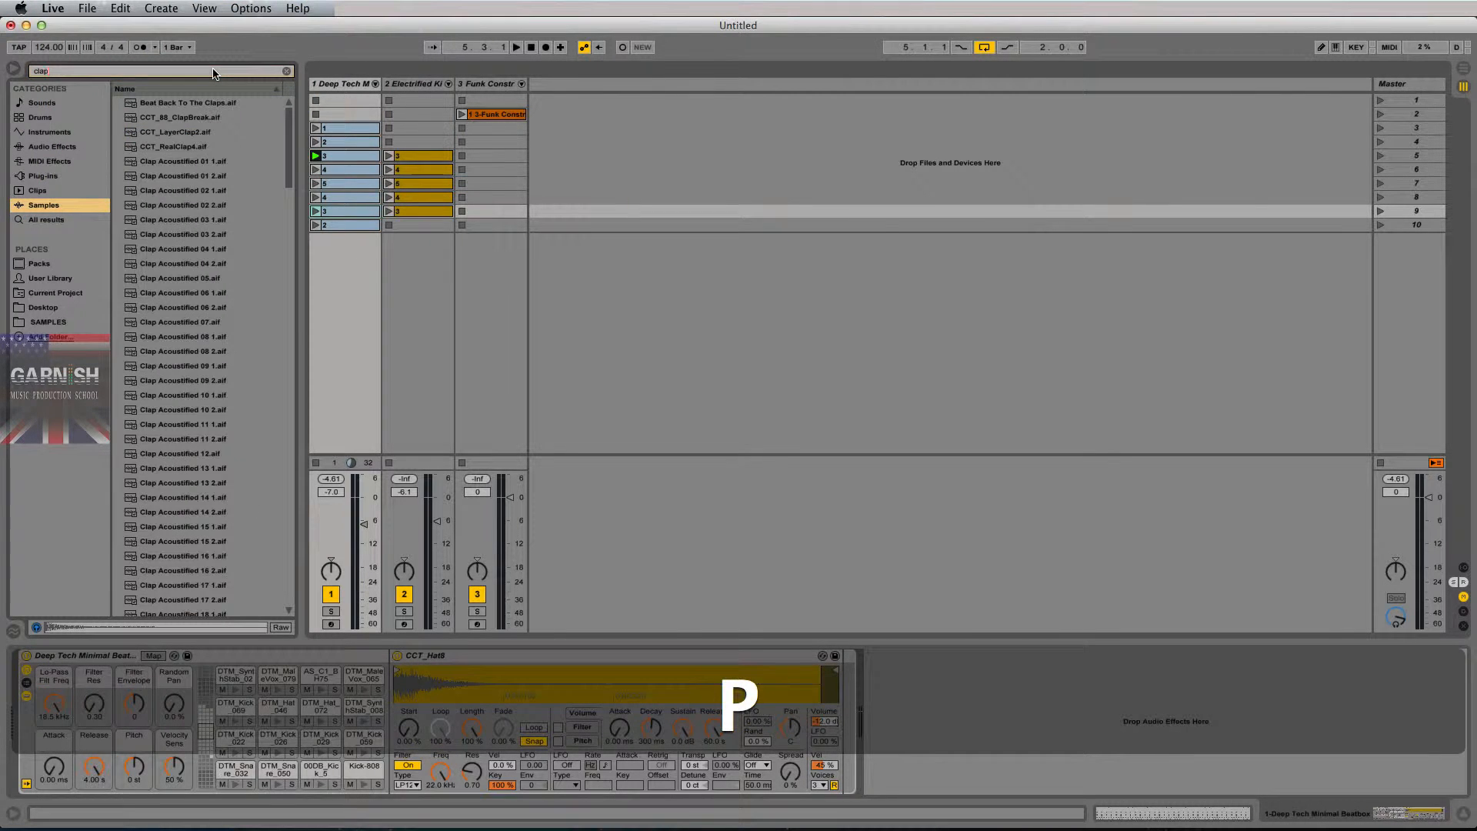
pyautogui.click(179, 161)
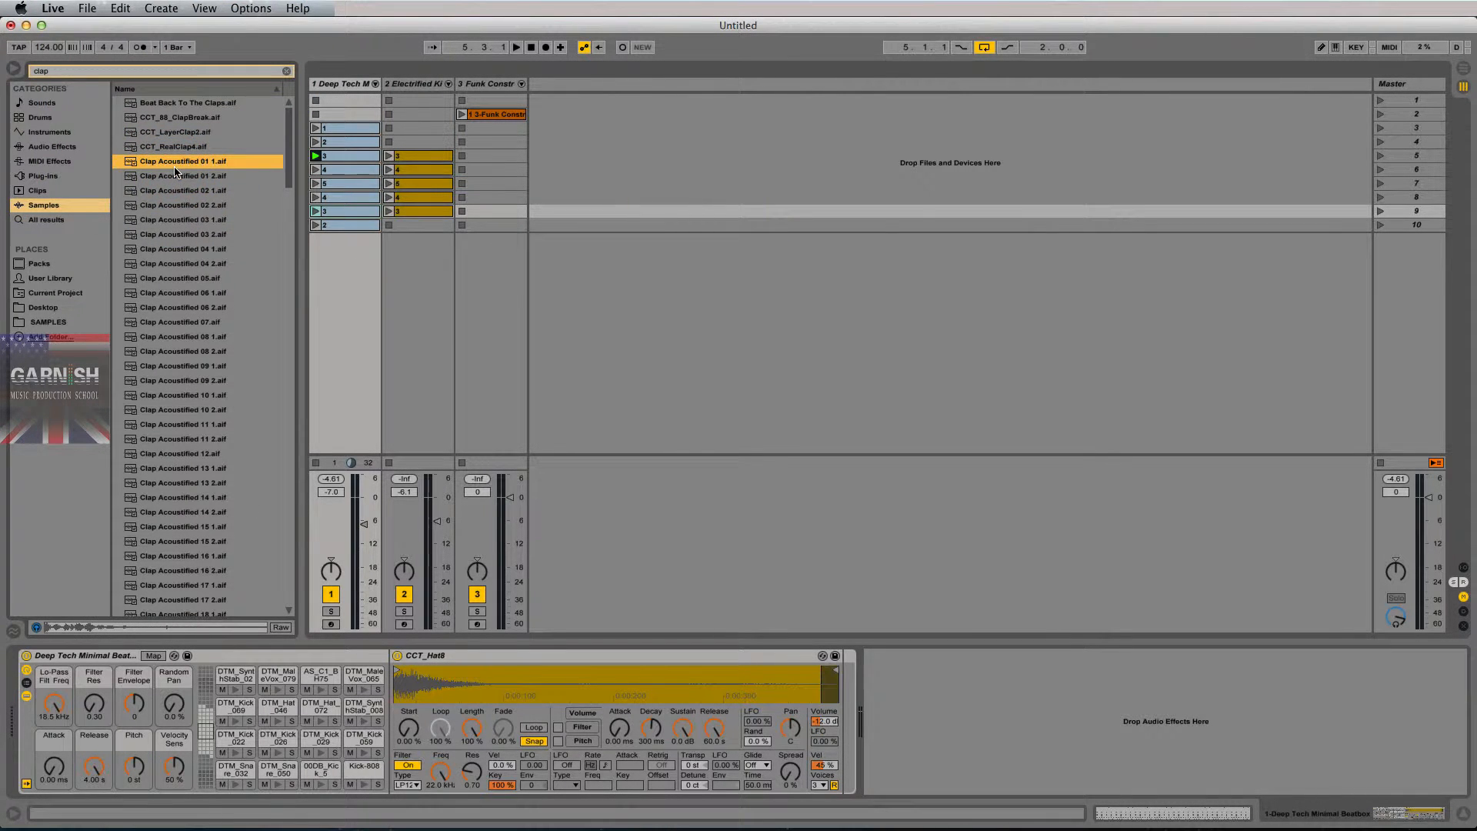
pyautogui.moveTo(175, 166); pyautogui.dragTo(237, 766)
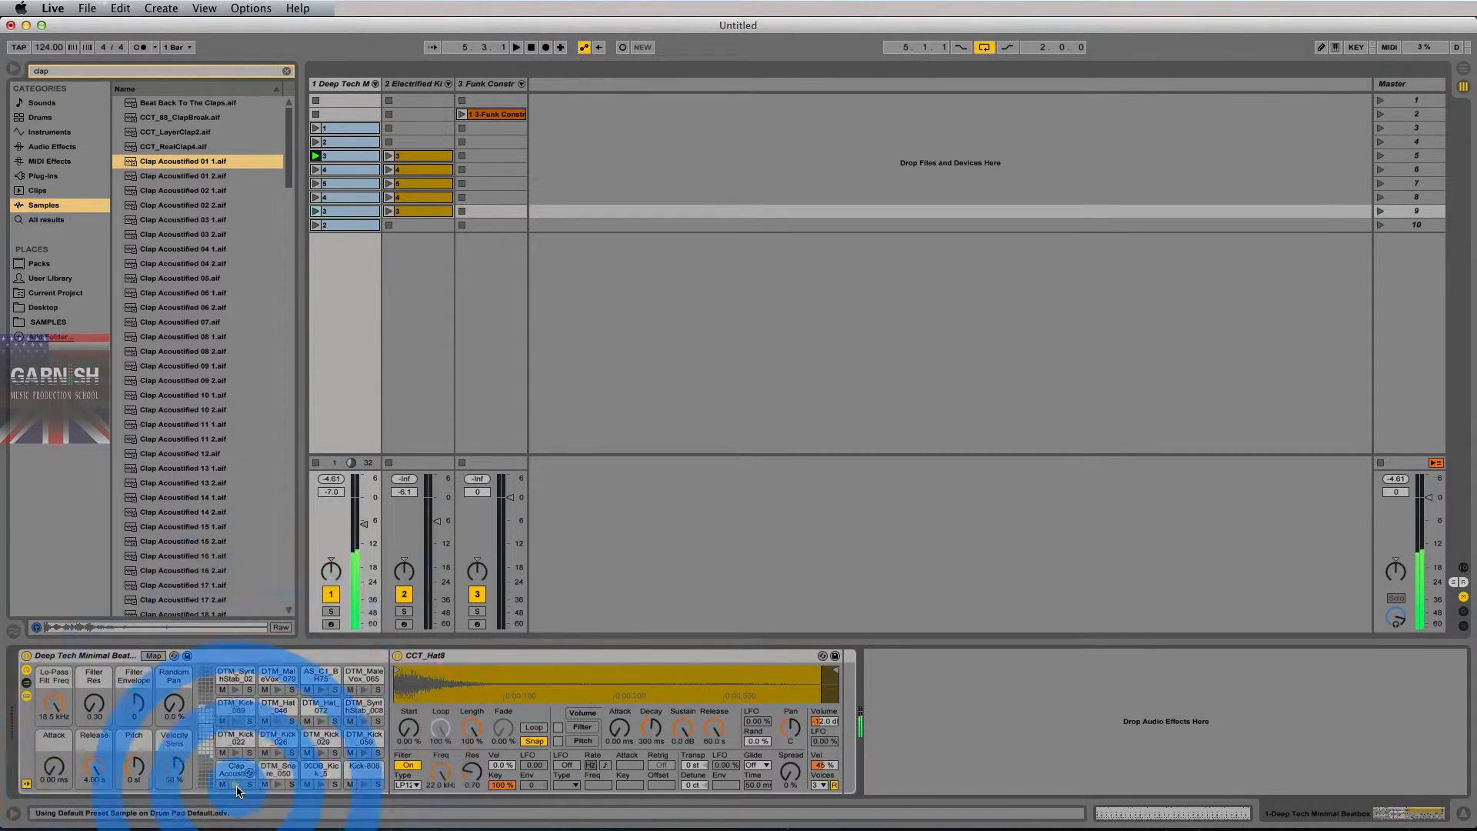
# Play the clip and set the Clap Acoustified 01 1 pad's volume to about -11 dB
pyautogui.press('space')
pyautogui.click(234, 768)
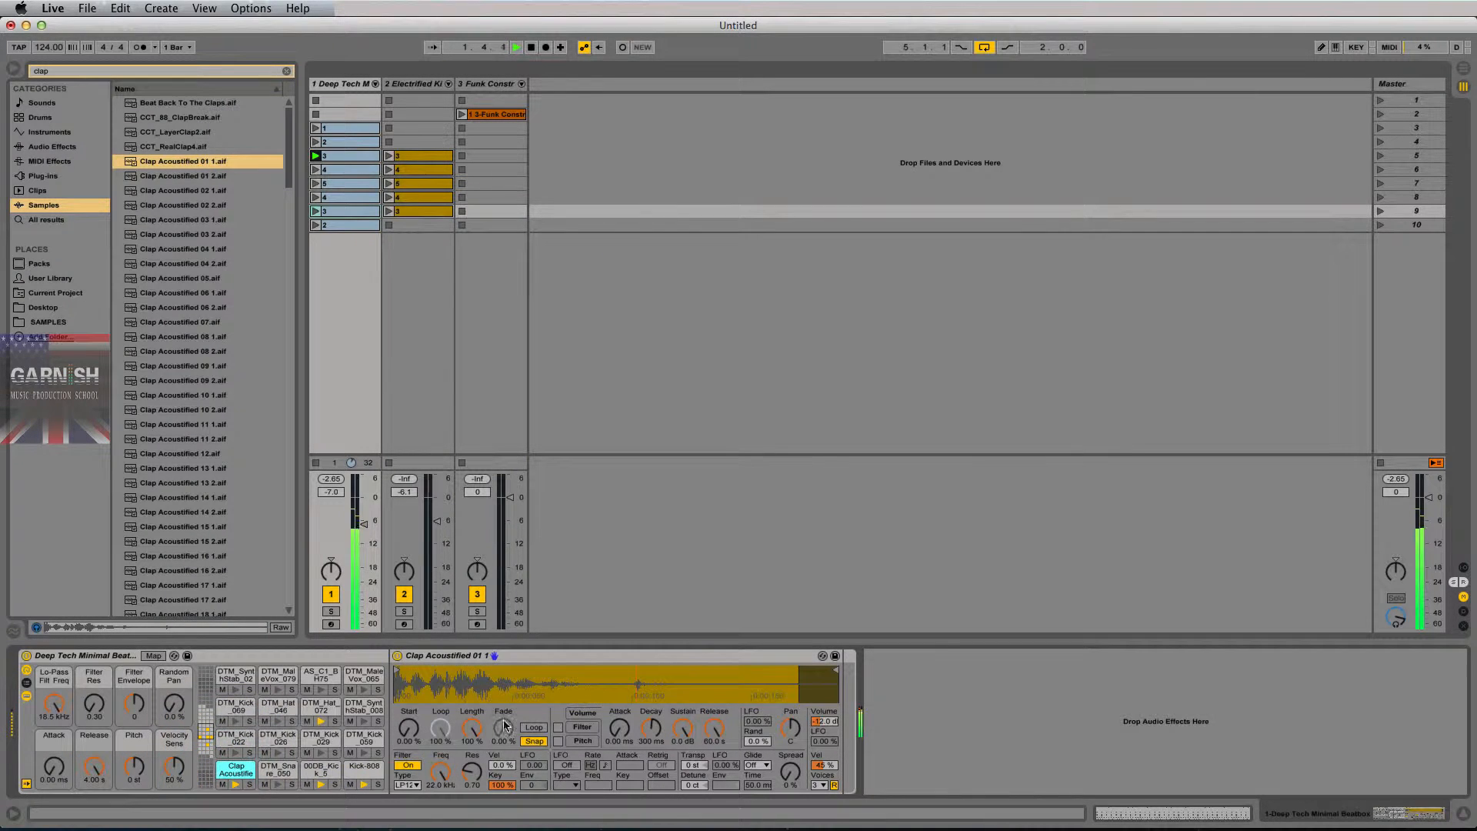
pyautogui.click(826, 722)
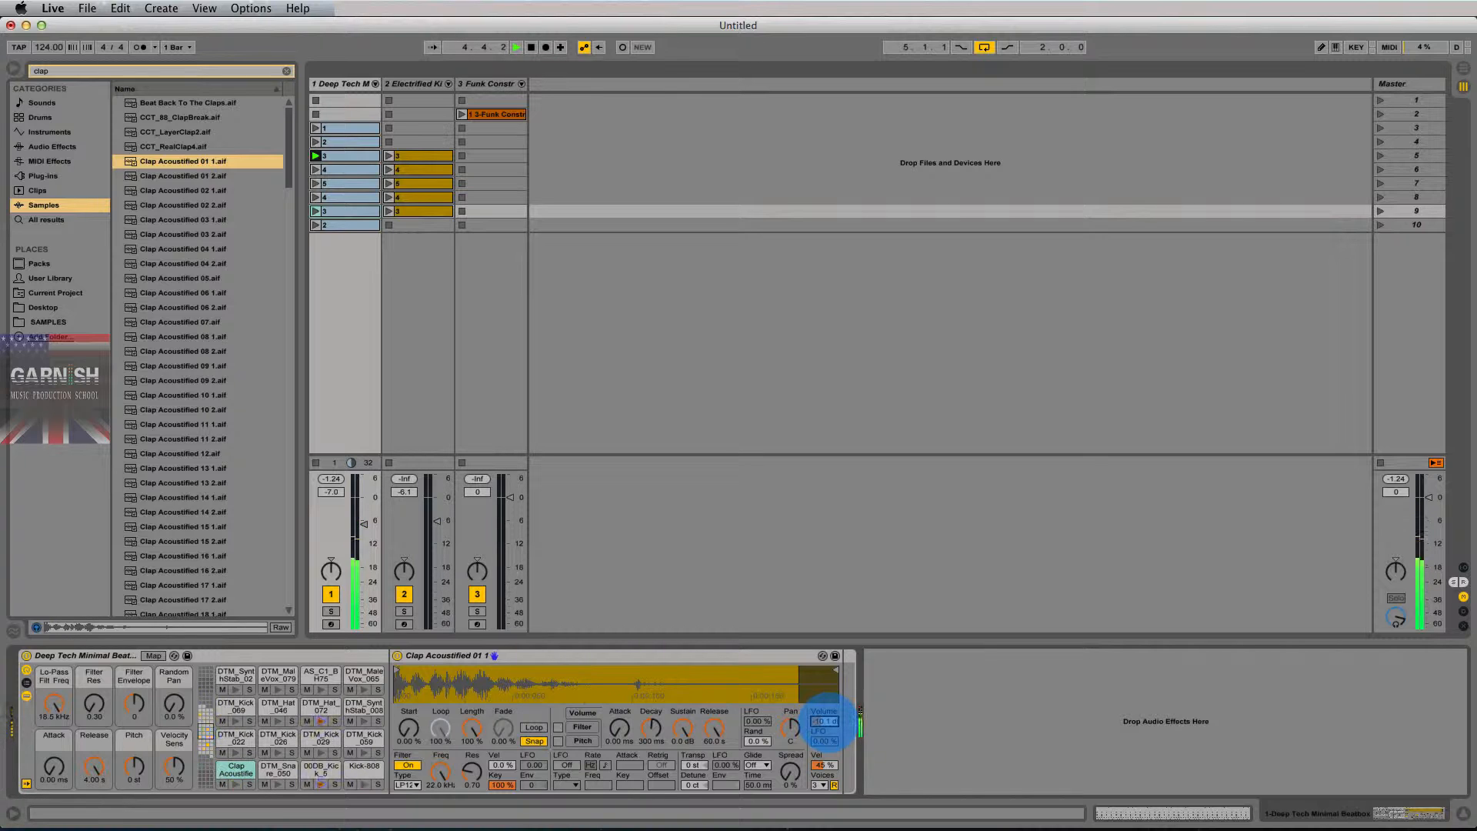
pyautogui.moveTo(823, 722); pyautogui.dragTo(823, 733)
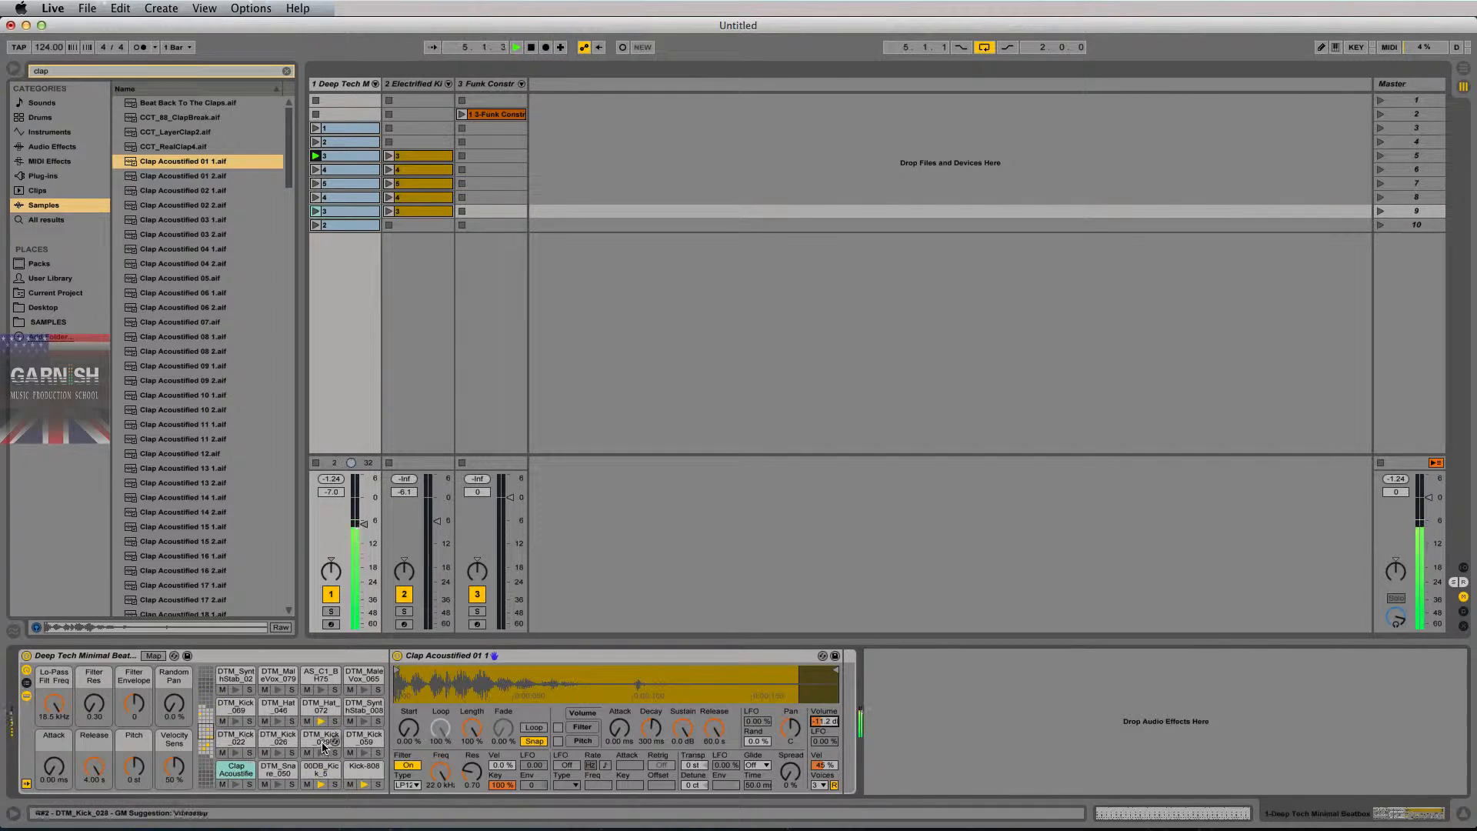
# Show the drum rack's lower pads, stop playback, and audition and select the DTM_Perc_004 pad
pyautogui.scroll(-4, 351, 791)
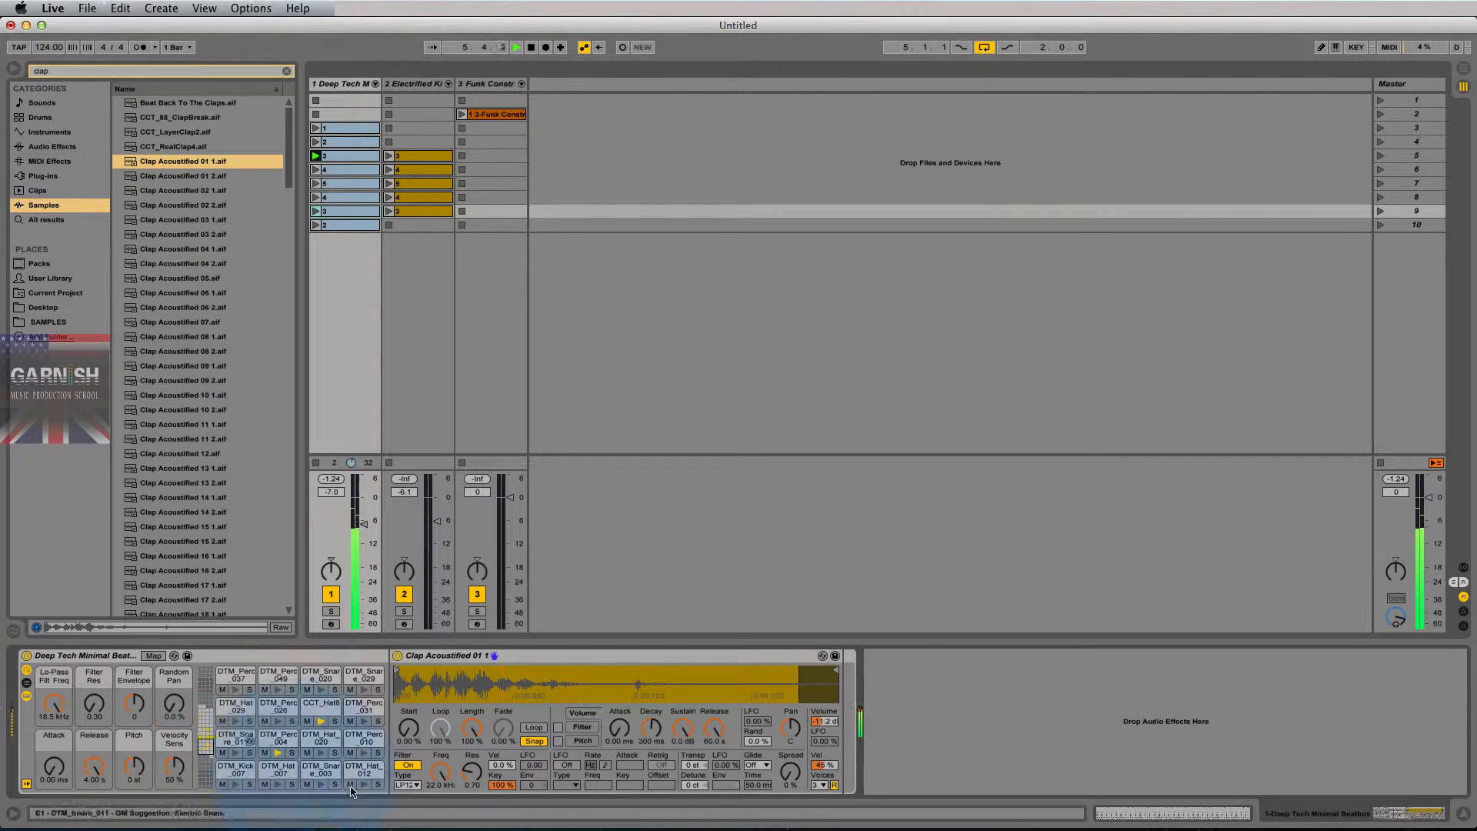
pyautogui.press('space')
pyautogui.click(279, 752)
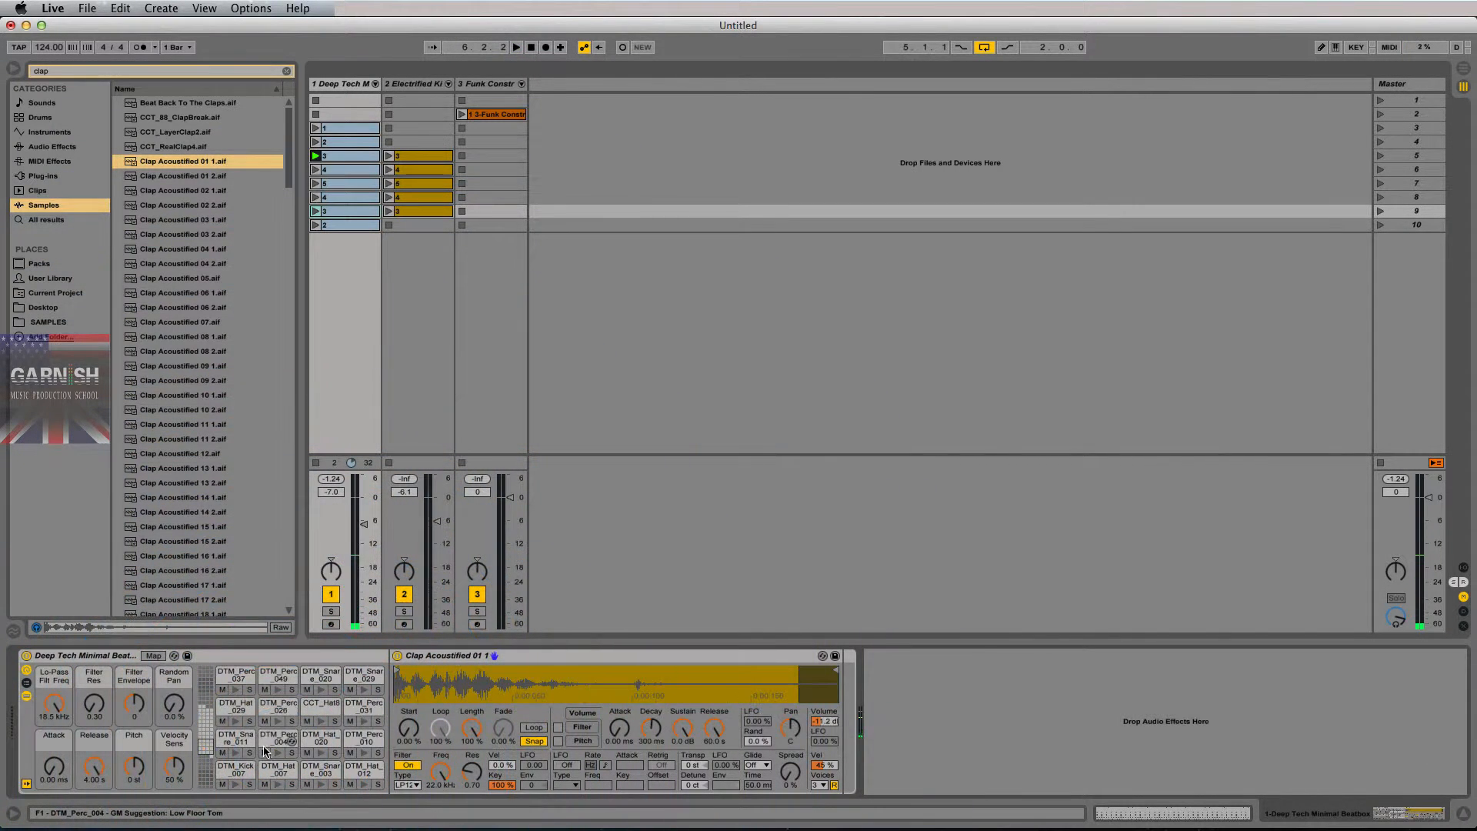
pyautogui.click(273, 752)
pyautogui.click(276, 738)
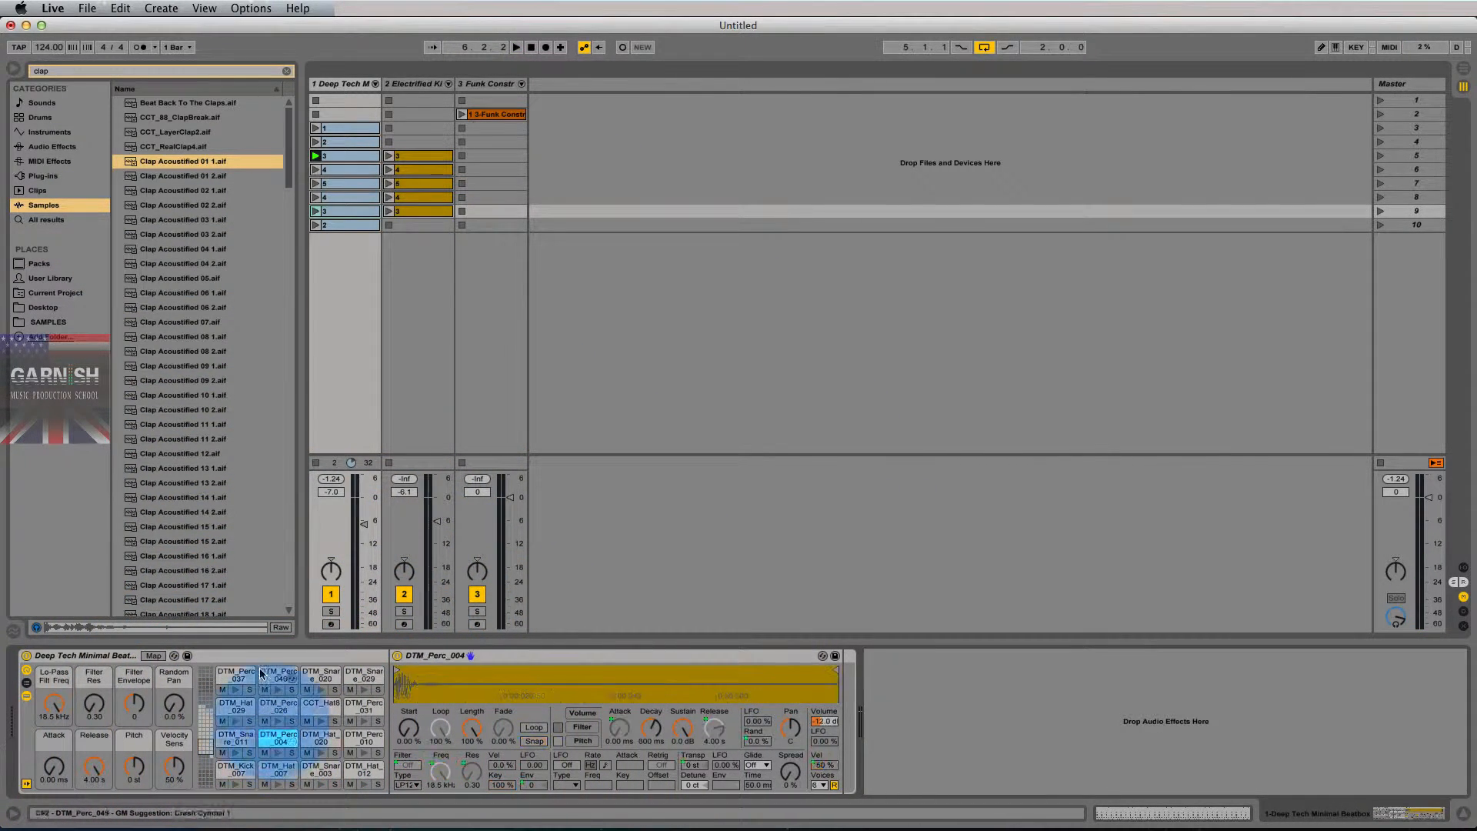
# Search the samples for "perc" and preview them from 95-Remote-Perc1.aif onward, settling on 2020_P_Perc3.aif
pyautogui.click(140, 71)
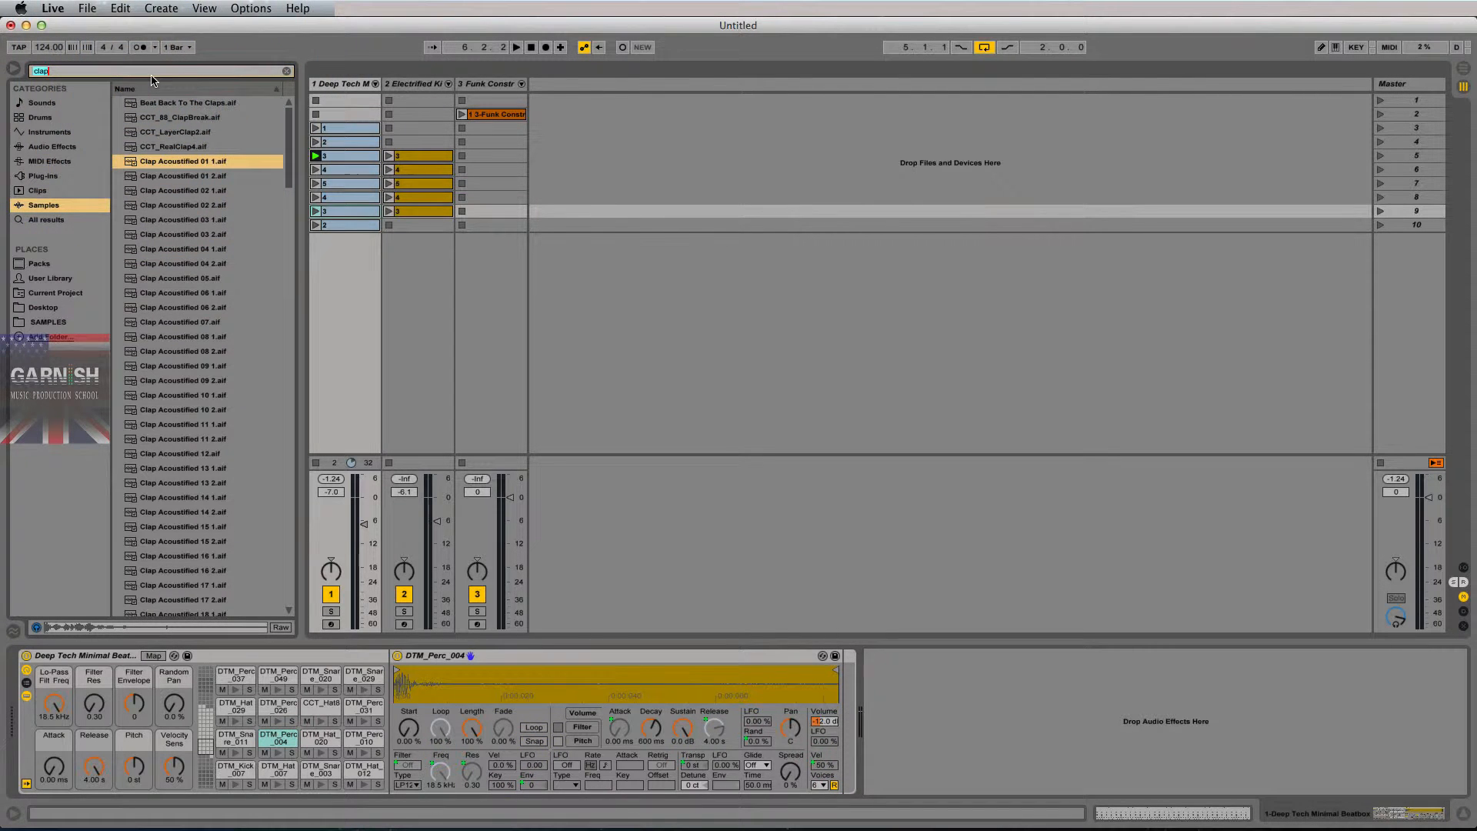
pyautogui.write('perc')
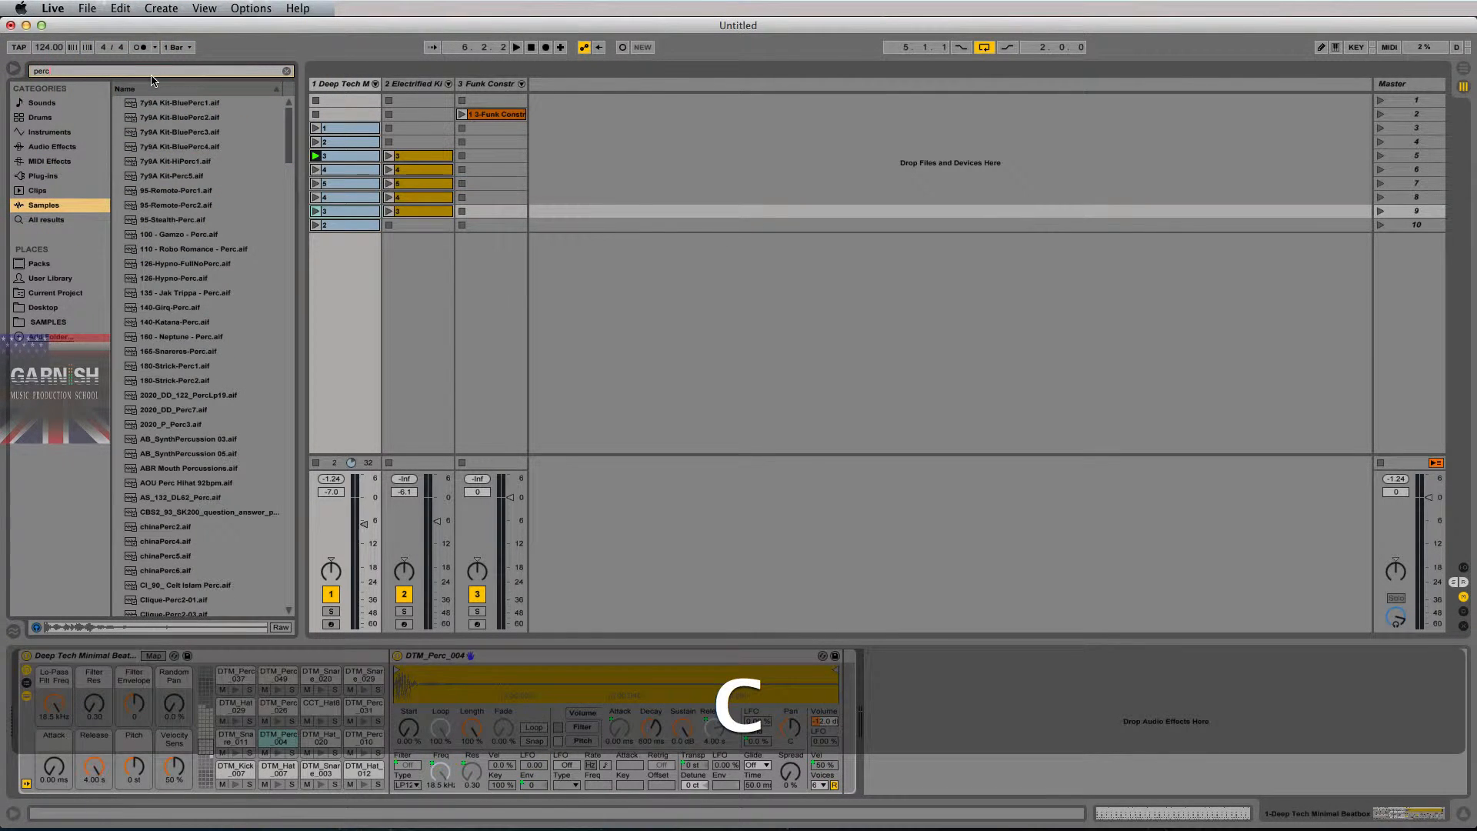
pyautogui.click(170, 190)
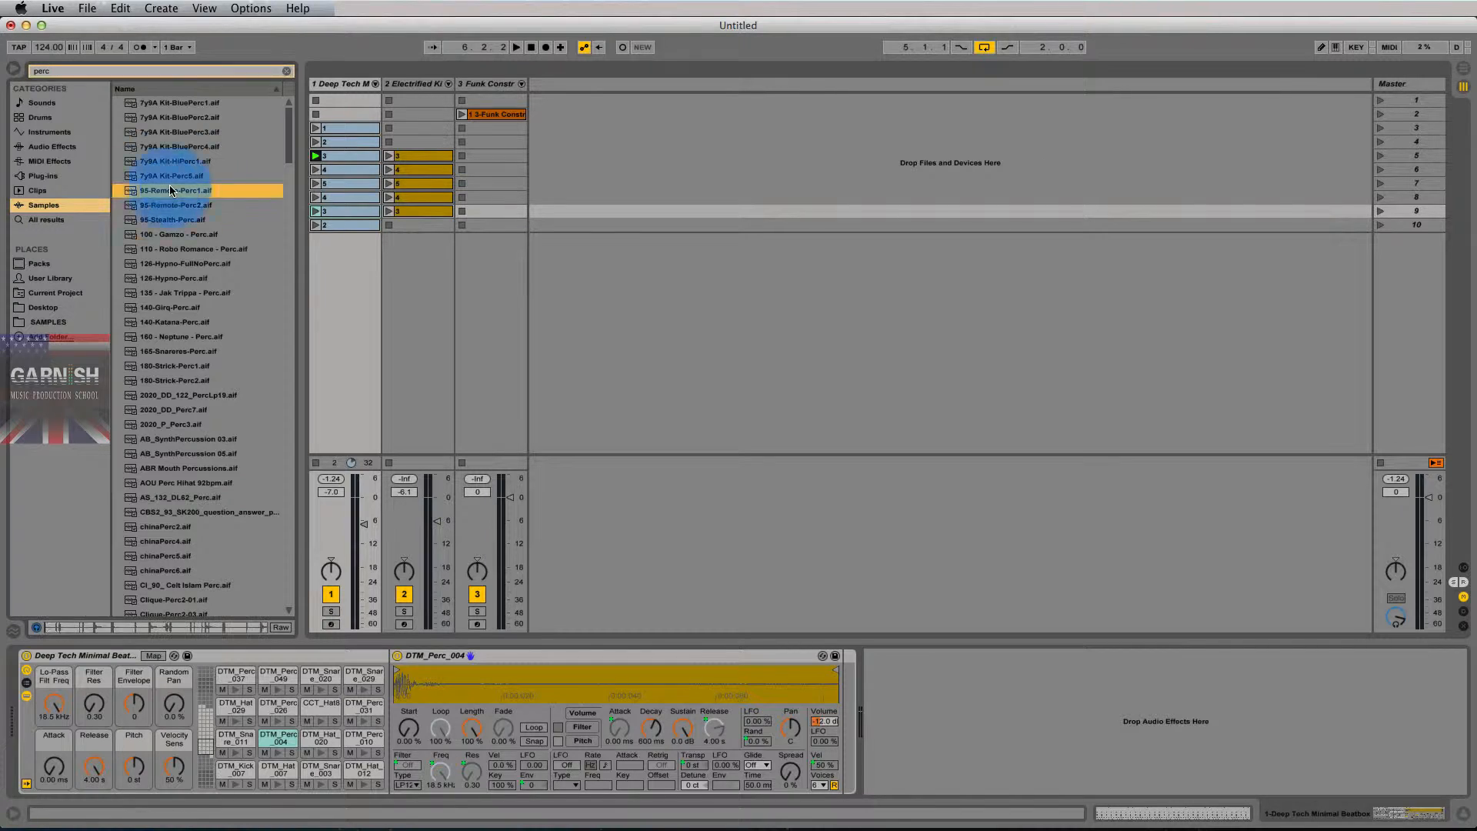
pyautogui.press('Down')
pyautogui.press('Down')
pyautogui.press('Down')
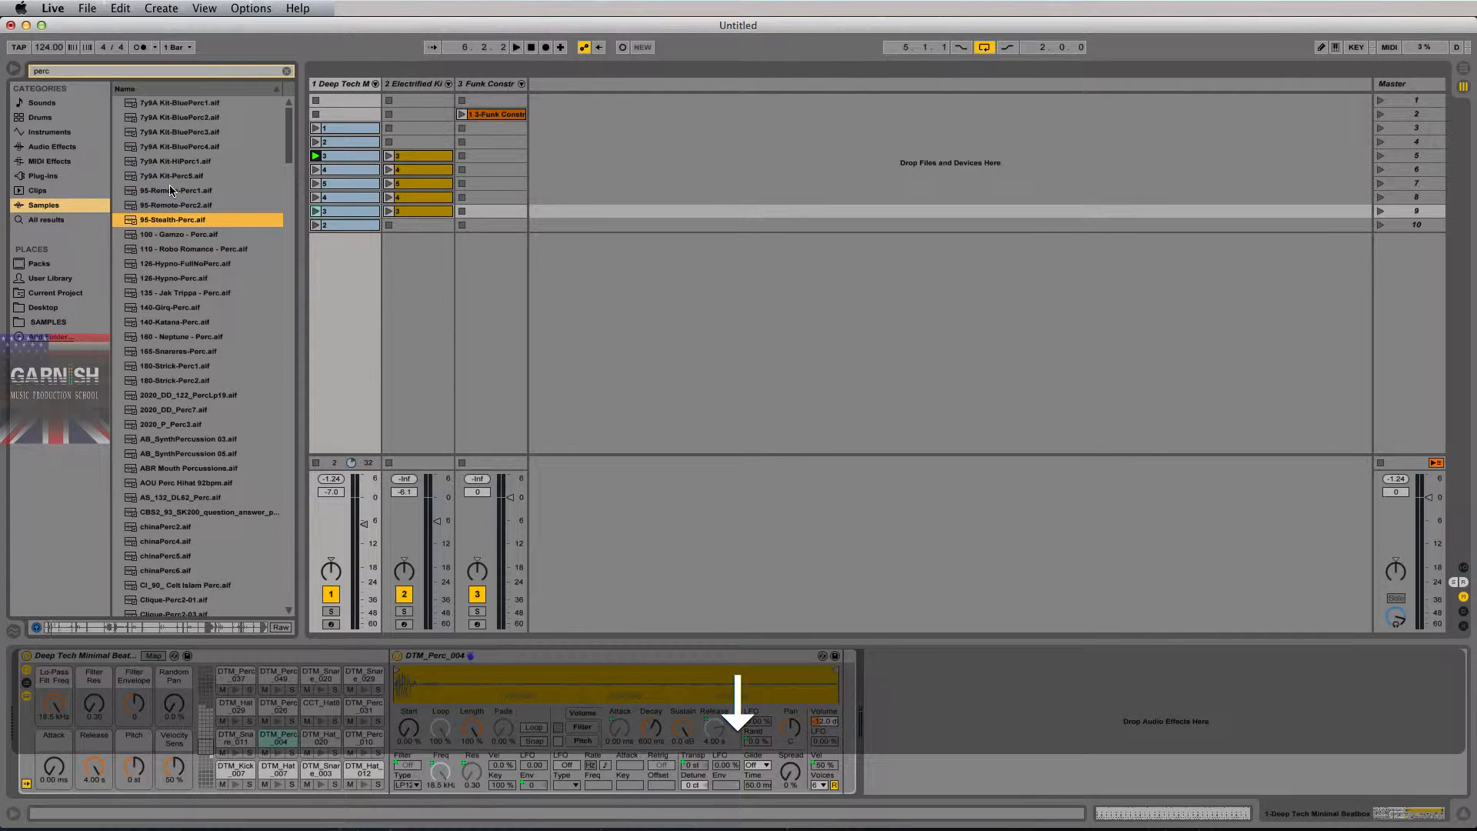
pyautogui.press('Down')
pyautogui.press('Down')
pyautogui.press('Down')
pyautogui.press('Down')
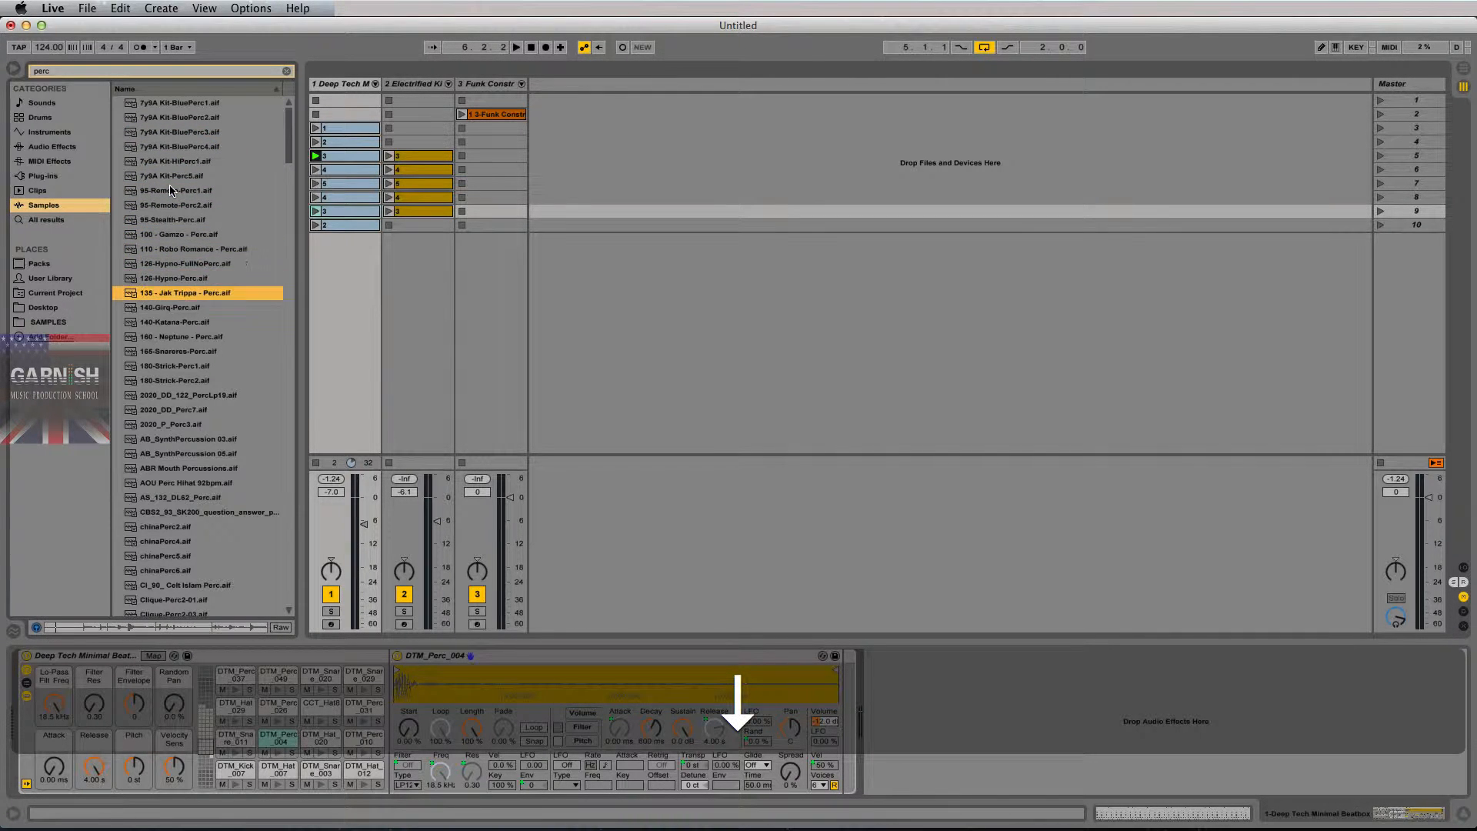
pyautogui.press('Down')
pyautogui.press('Down')
pyautogui.press('Down')
pyautogui.press('Down')
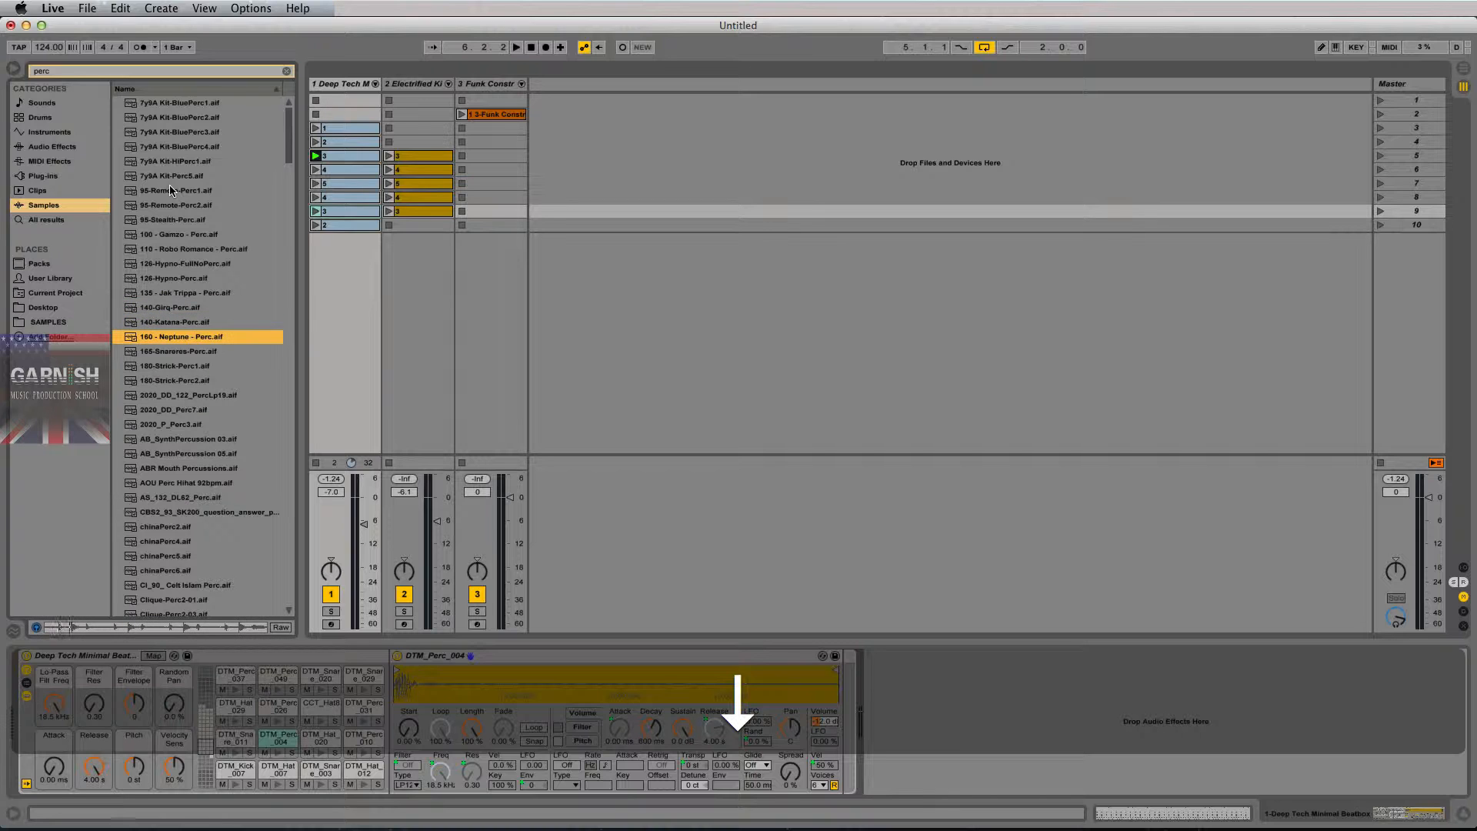
pyautogui.press('Down')
pyautogui.press('Down')
pyautogui.press('Down')
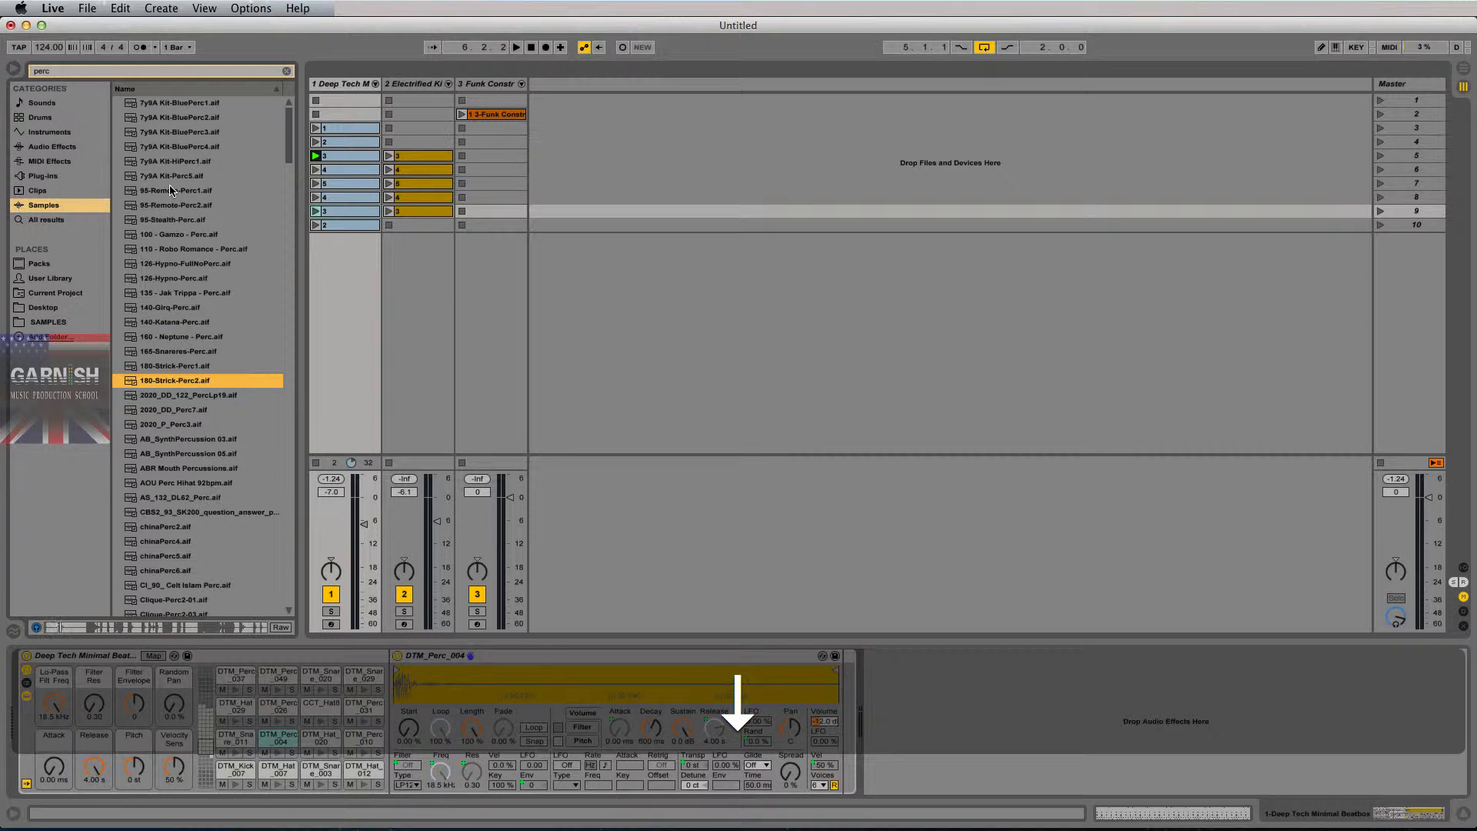
pyautogui.press('Down')
pyautogui.press('Down')
pyautogui.press('Down')
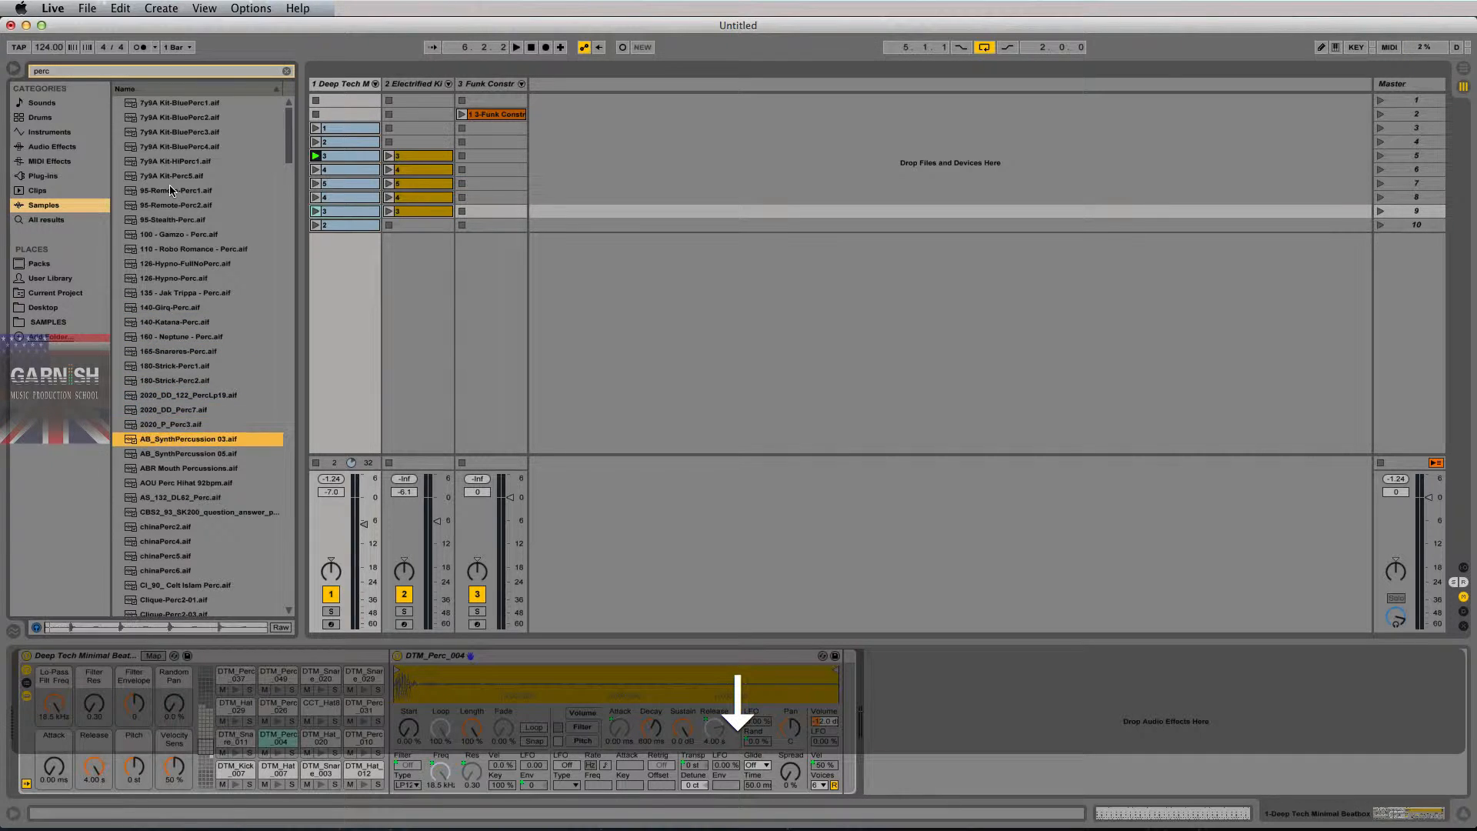
pyautogui.press('Up')
pyautogui.press('Down')
pyautogui.press('Up')
pyautogui.press('Down')
pyautogui.press('Down')
pyautogui.press('Up')
pyautogui.press('Up')
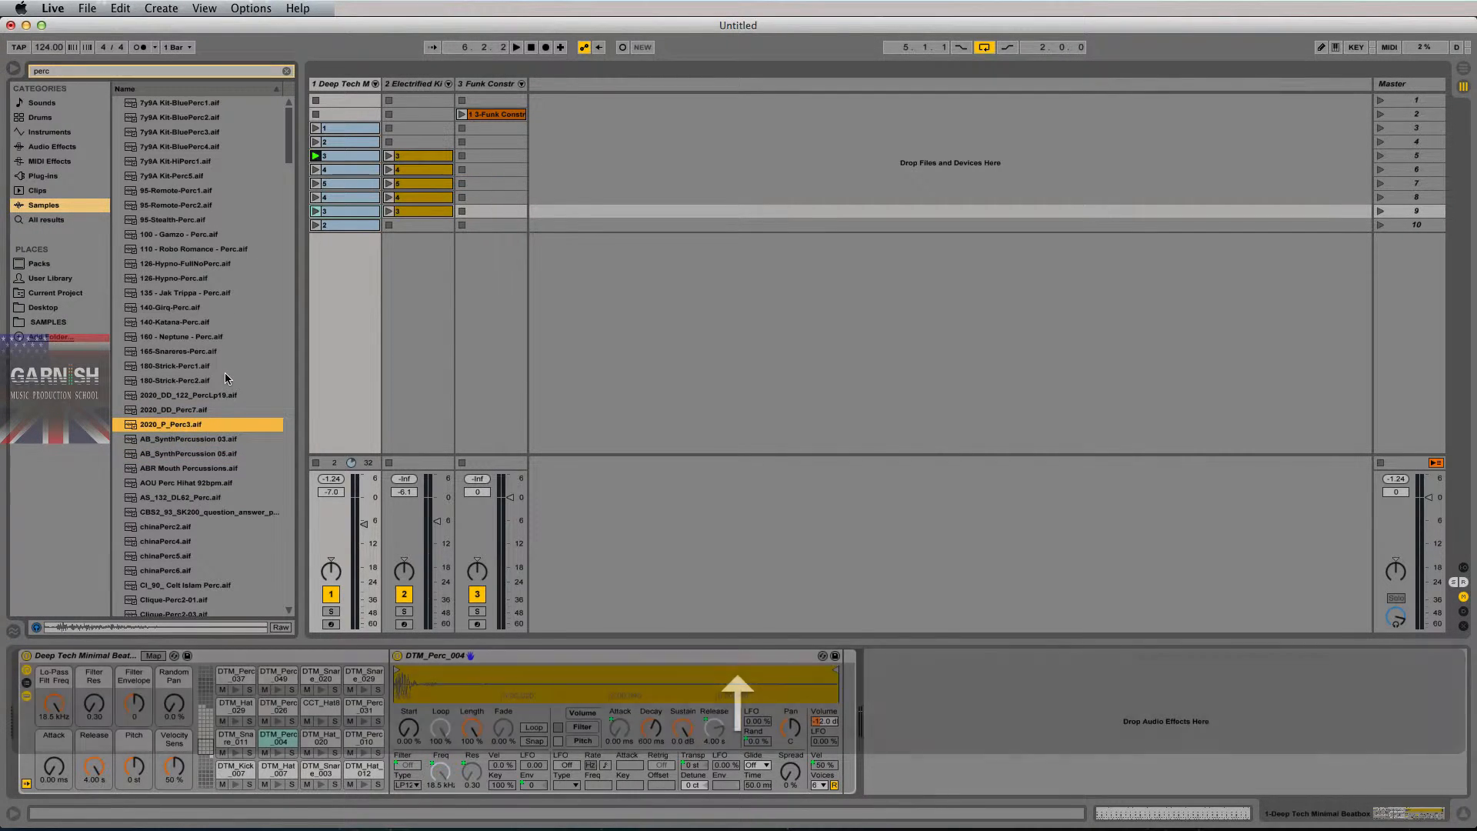
# Move the DTM_Perc_004 pad from F1 to the empty A5 slot and audition it there
pyautogui.click(275, 747)
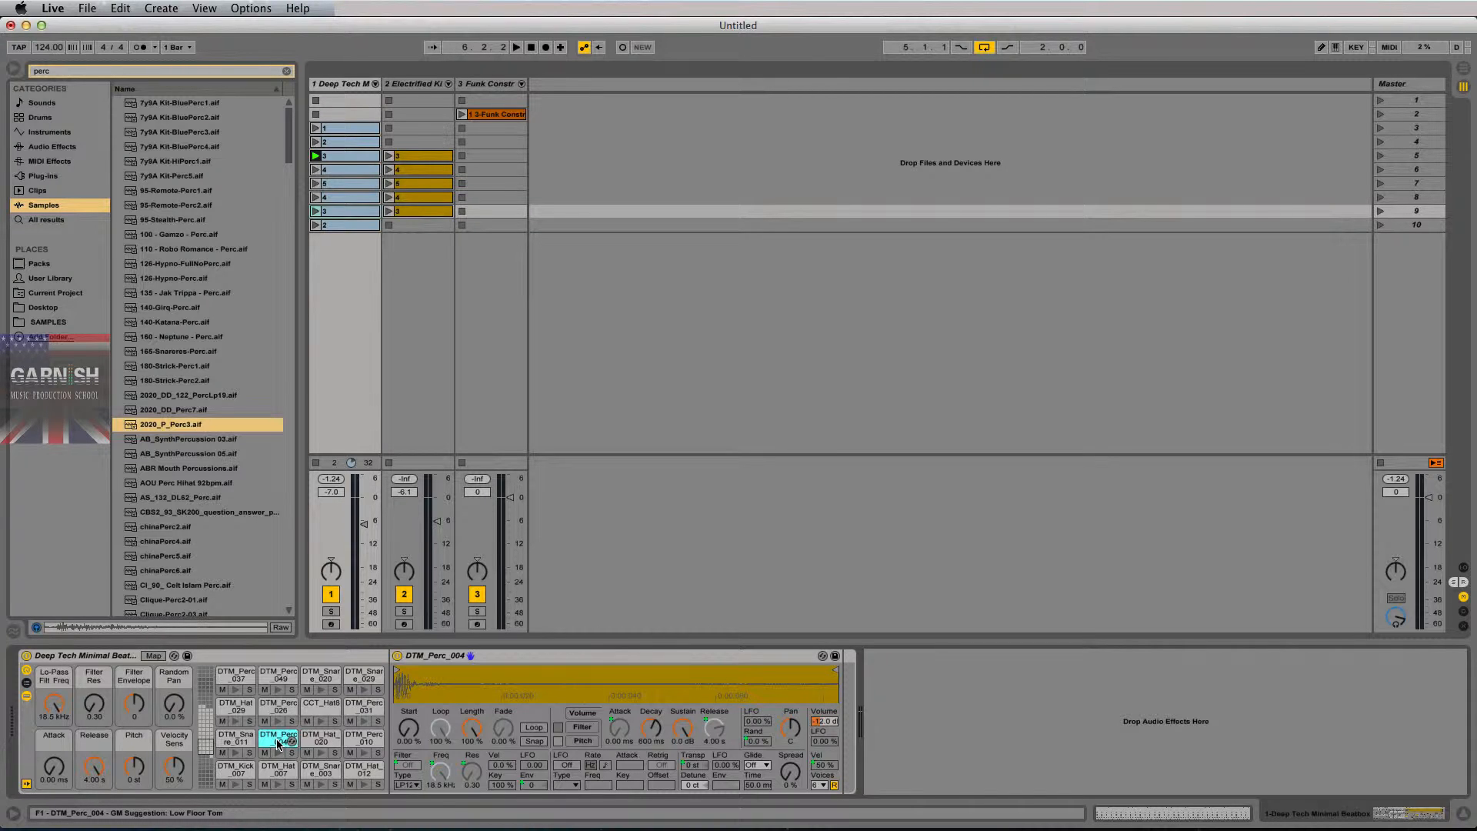
pyautogui.moveTo(277, 745); pyautogui.dragTo(205, 743)
pyautogui.click(205, 715)
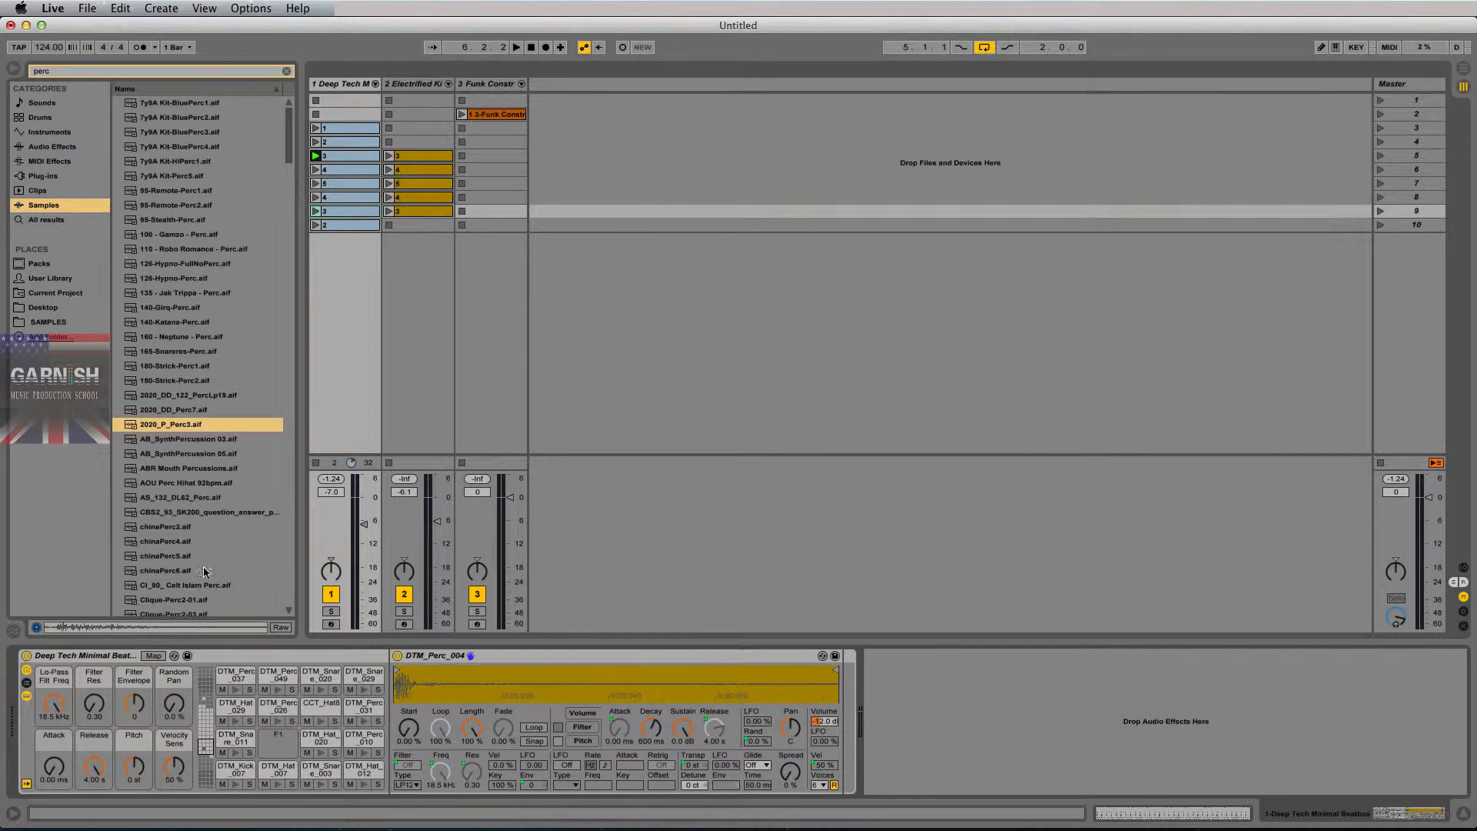
pyautogui.click(206, 701)
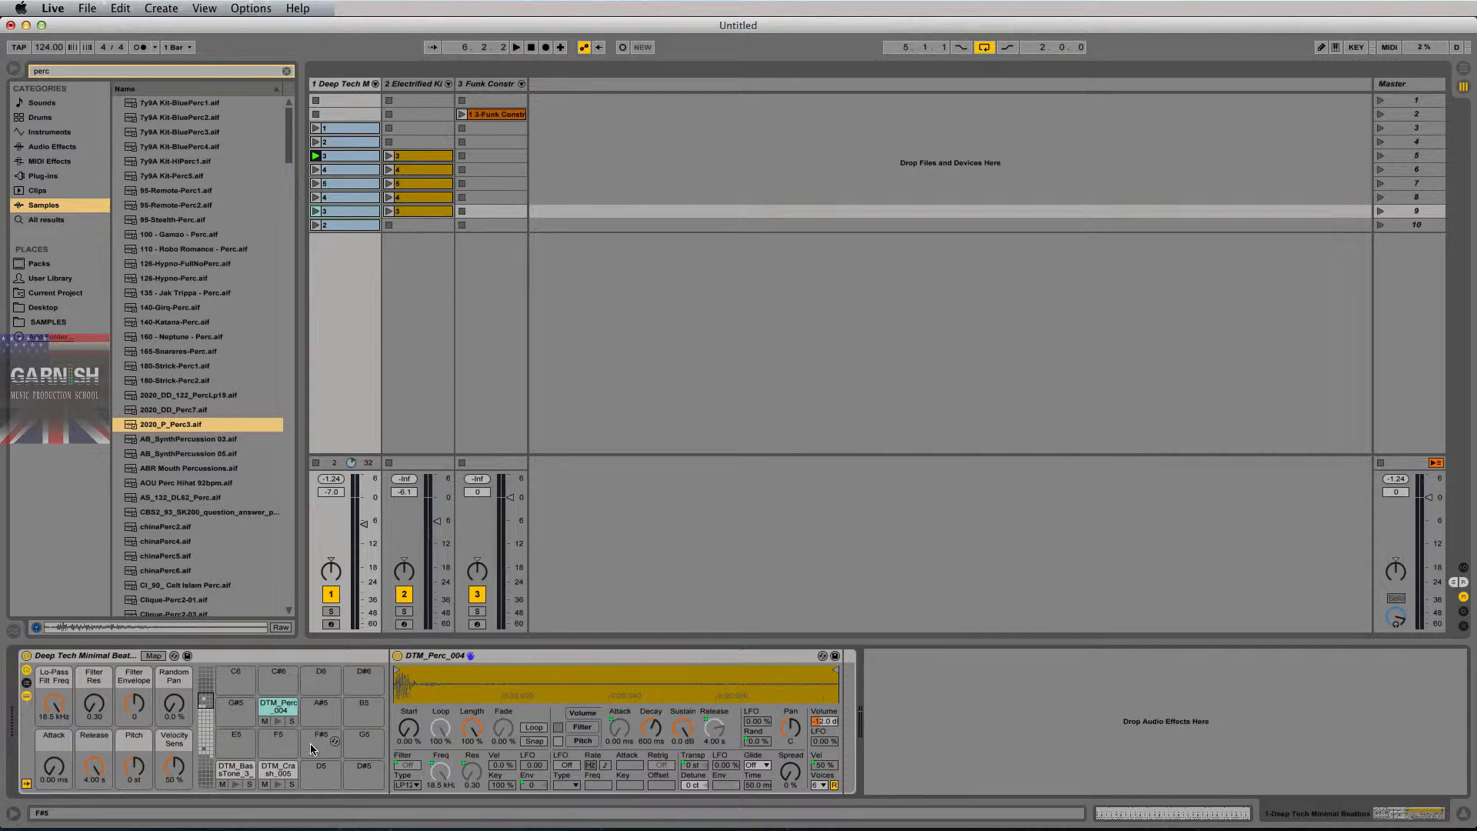
pyautogui.click(279, 722)
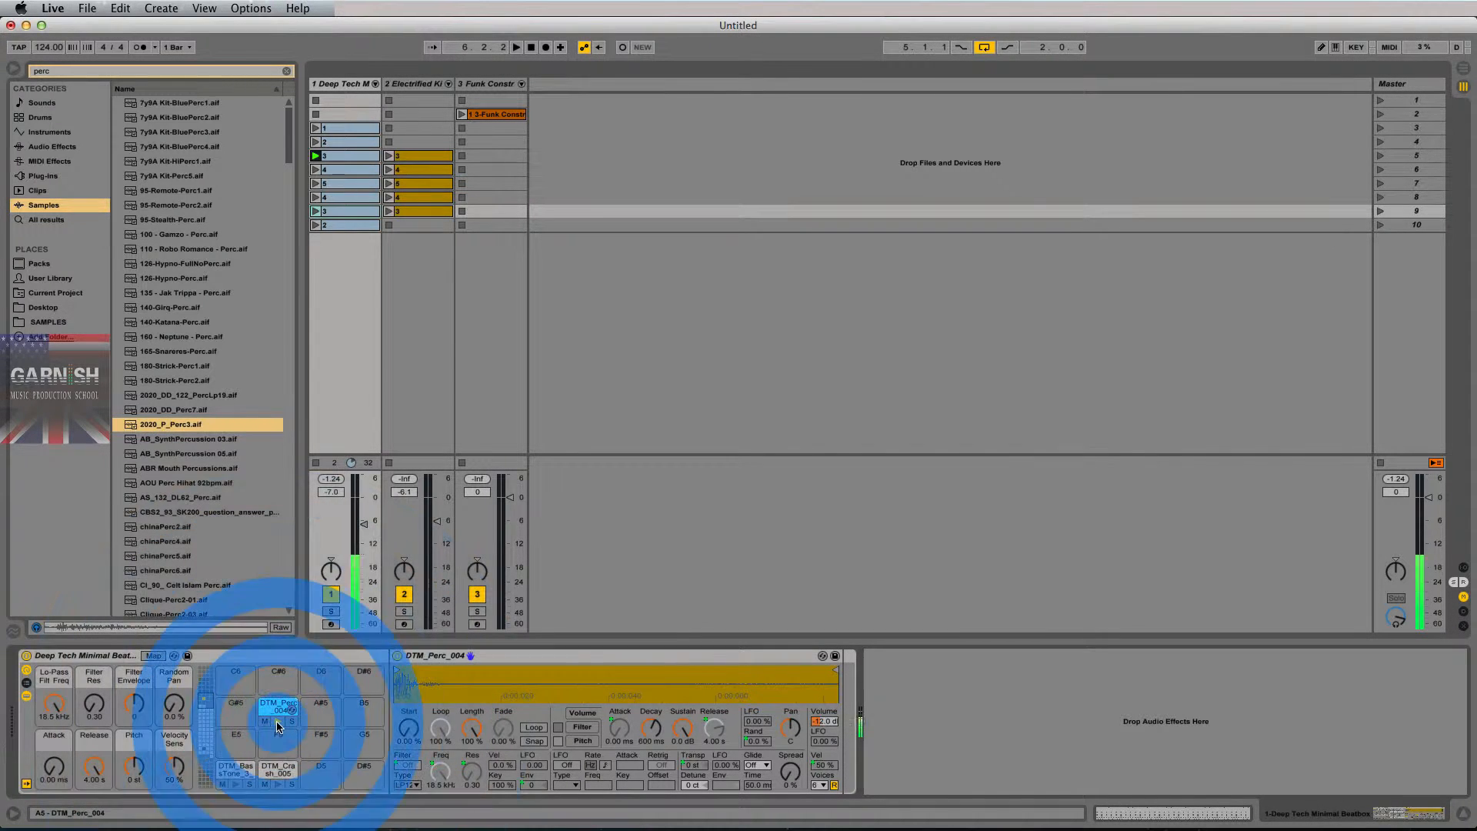
# Check the vacated F1 slot among the lower pads and select the DTM_Perc_004 pad at A5
pyautogui.click(206, 754)
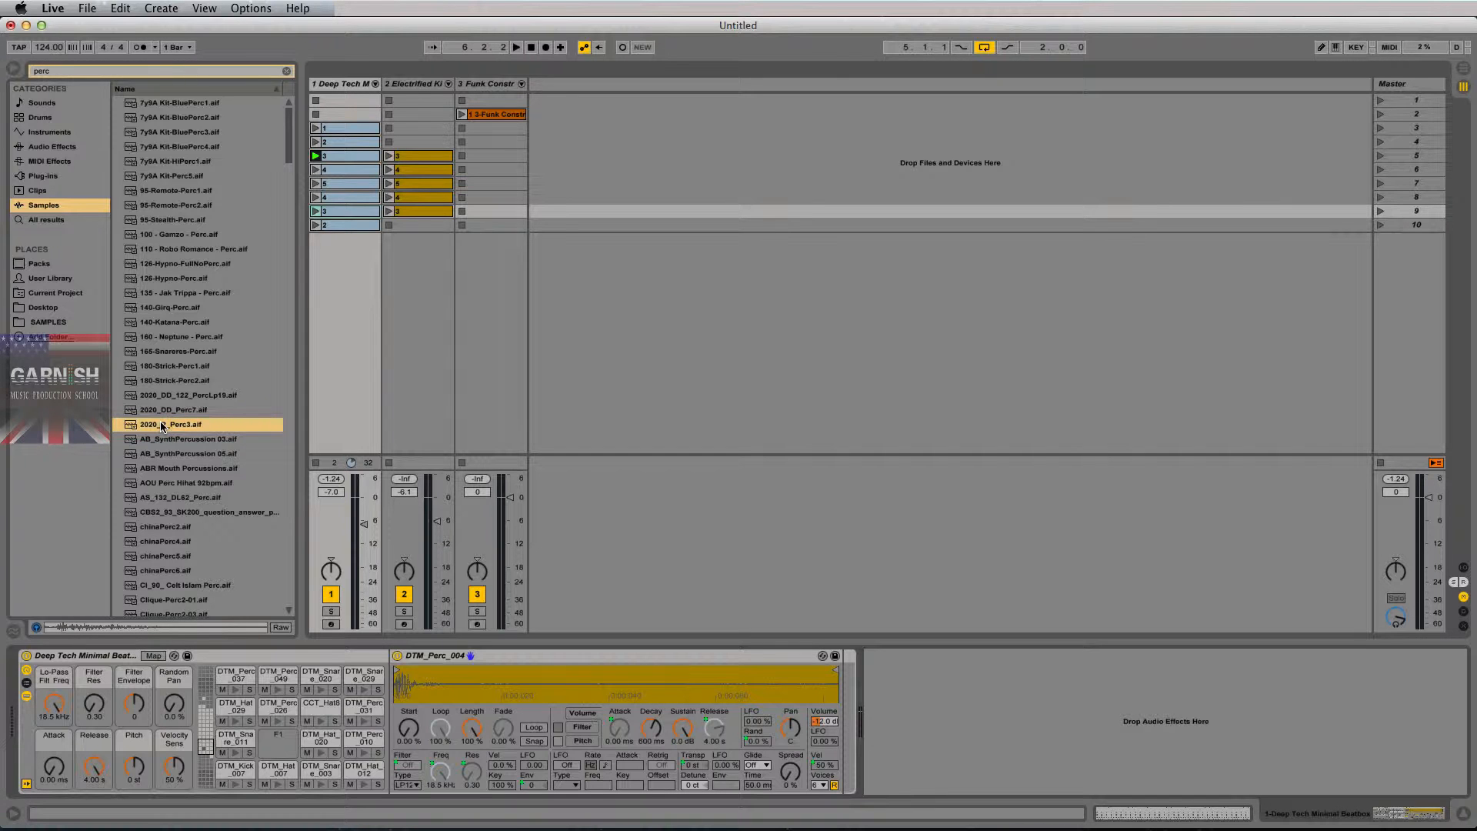
pyautogui.click(205, 701)
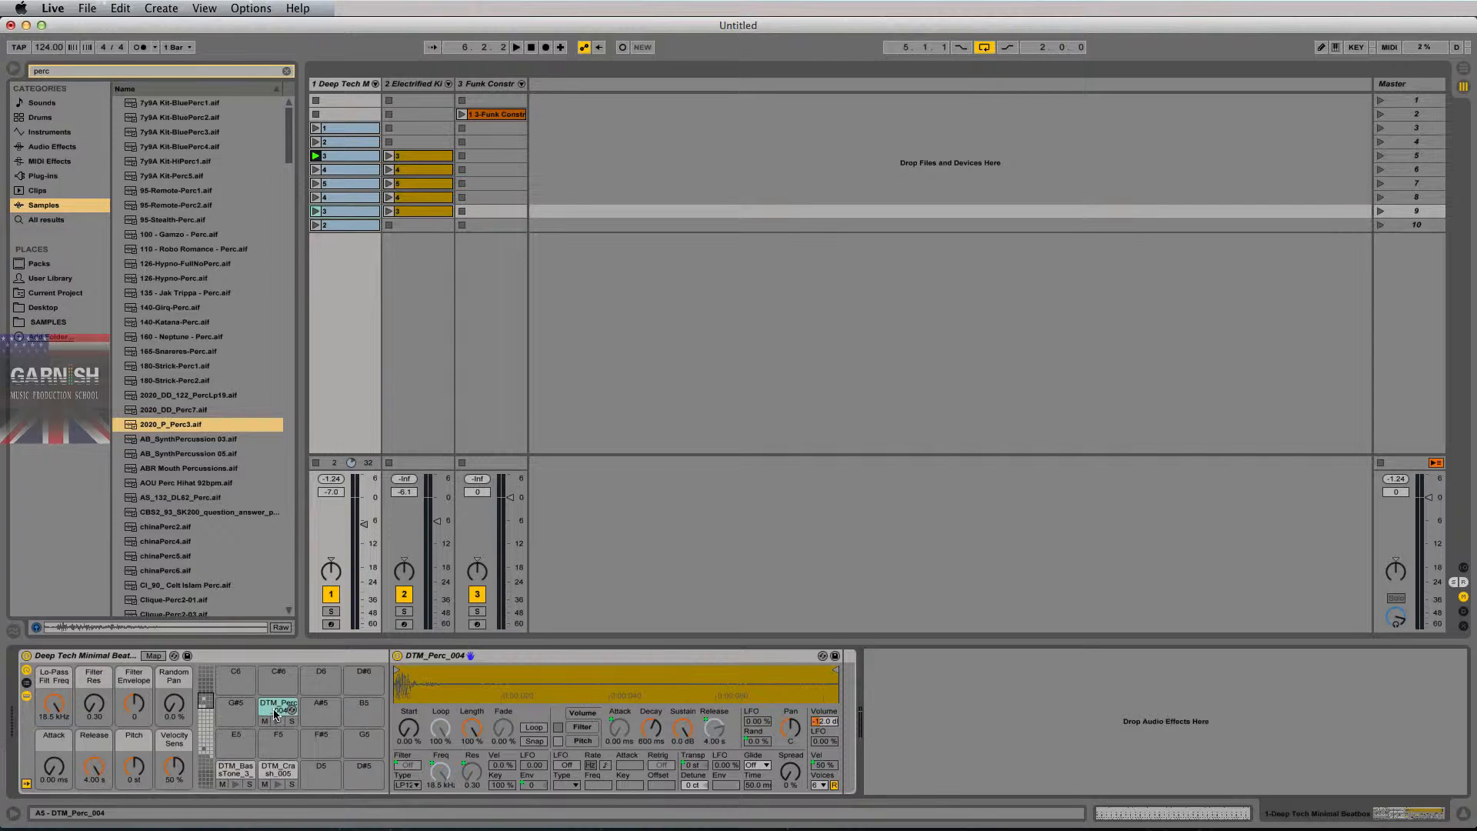
pyautogui.click(276, 713)
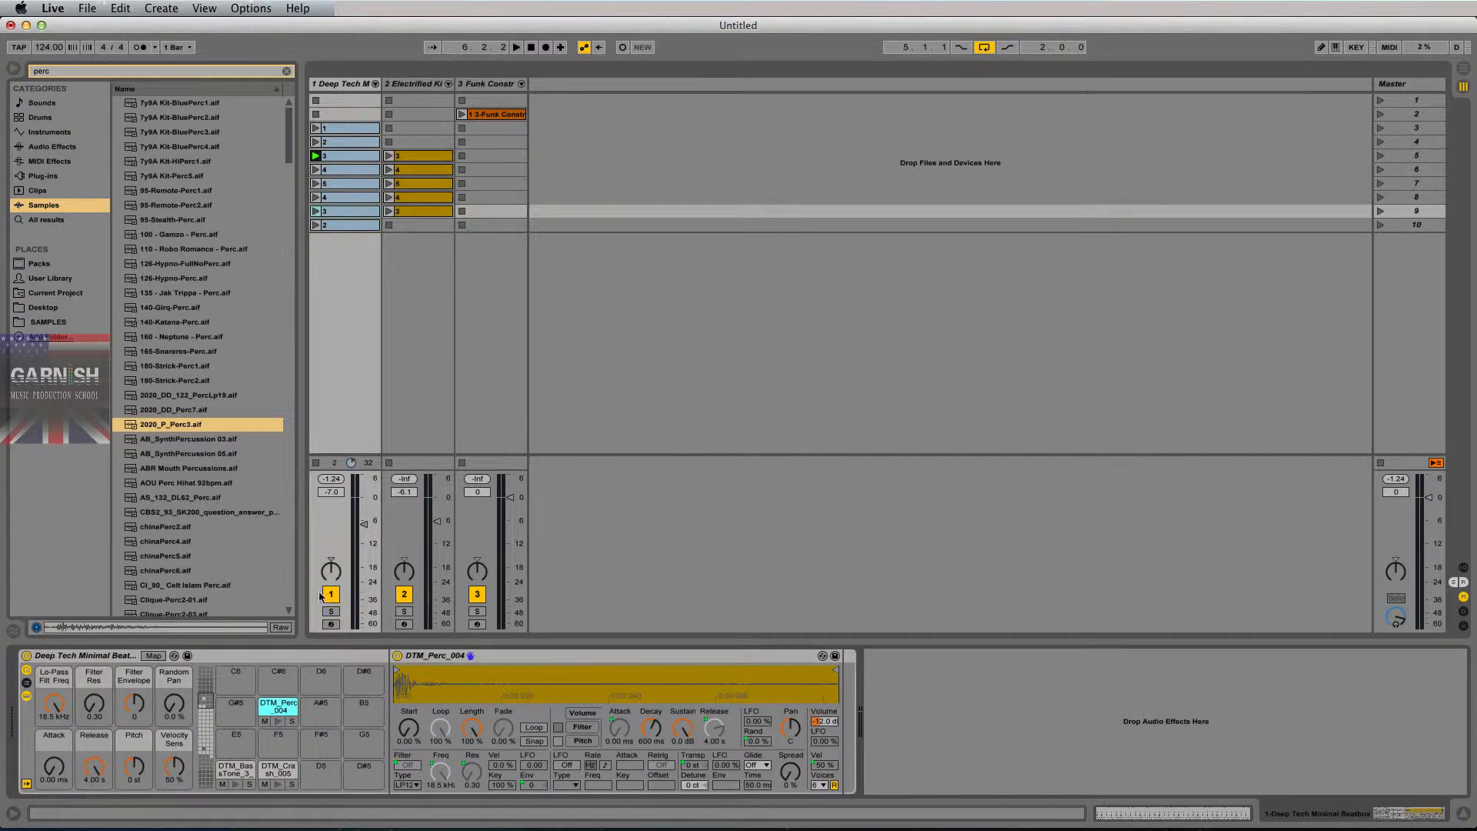
# Examine the note lanes of clip 3 and audition the DTM_Perc_004 lane at A5
pyautogui.hotkey('shift', 'Tab')
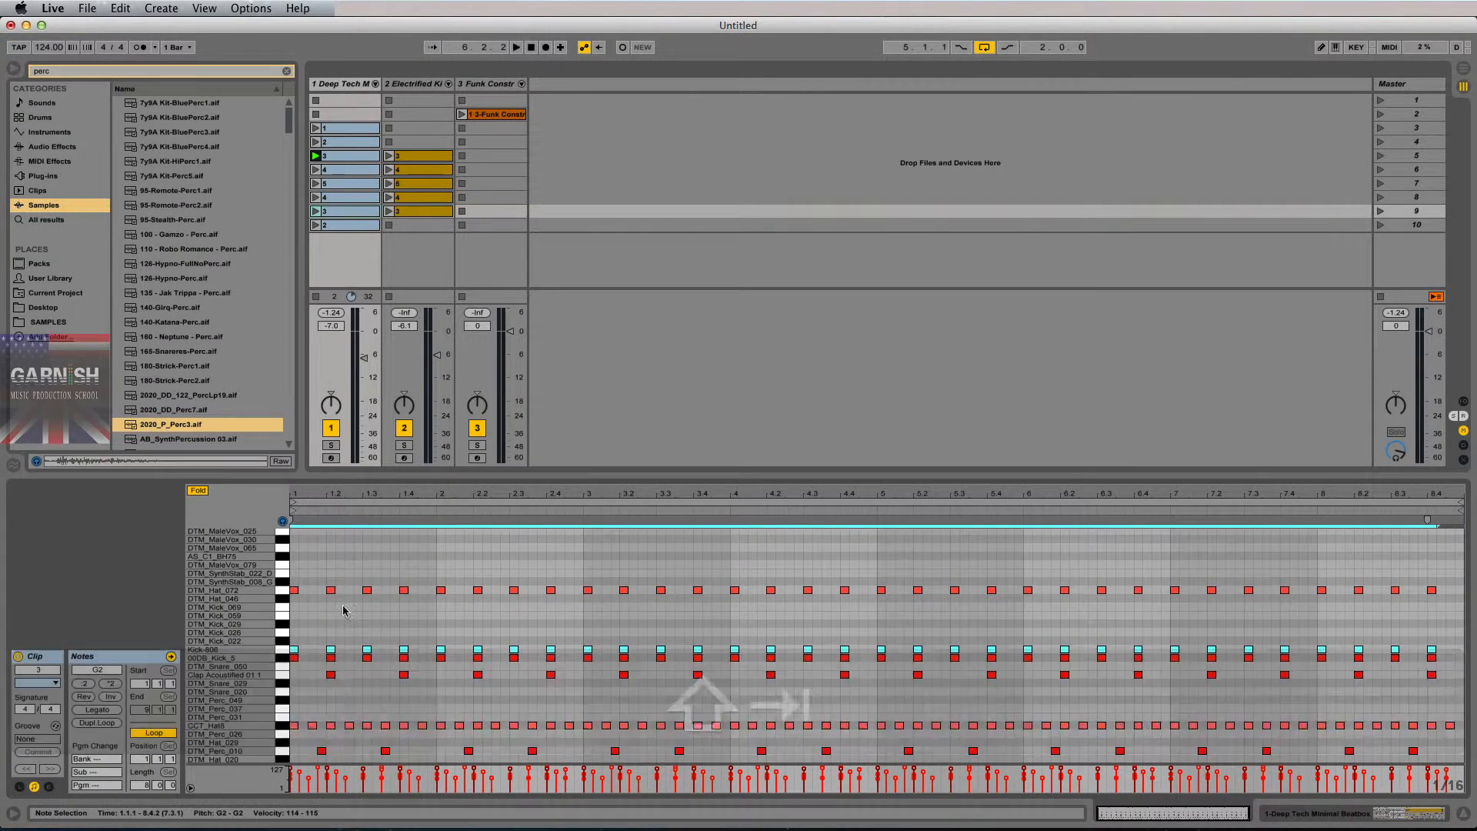
pyautogui.scroll(5, 296, 615)
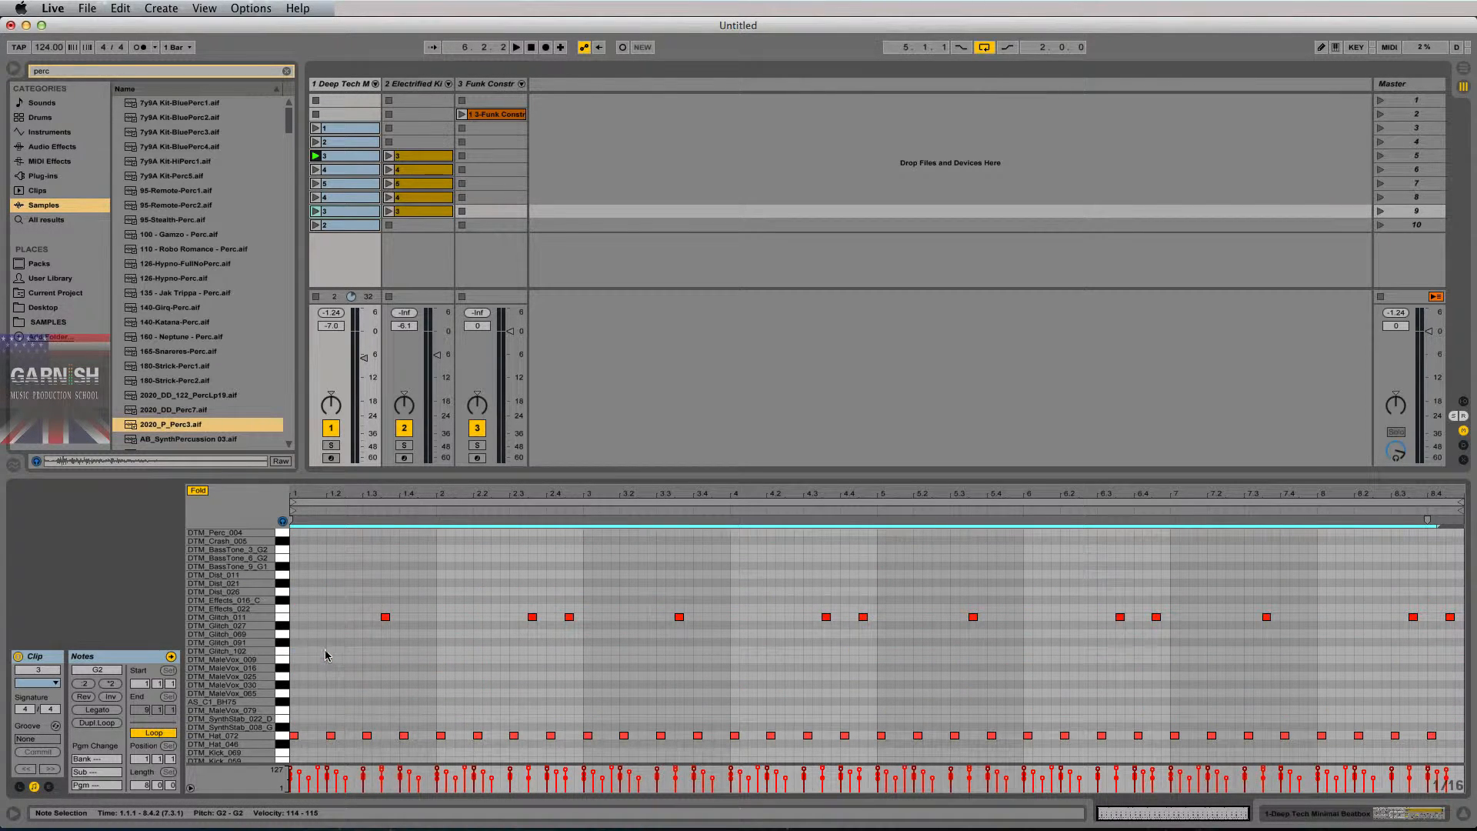
pyautogui.click(284, 541)
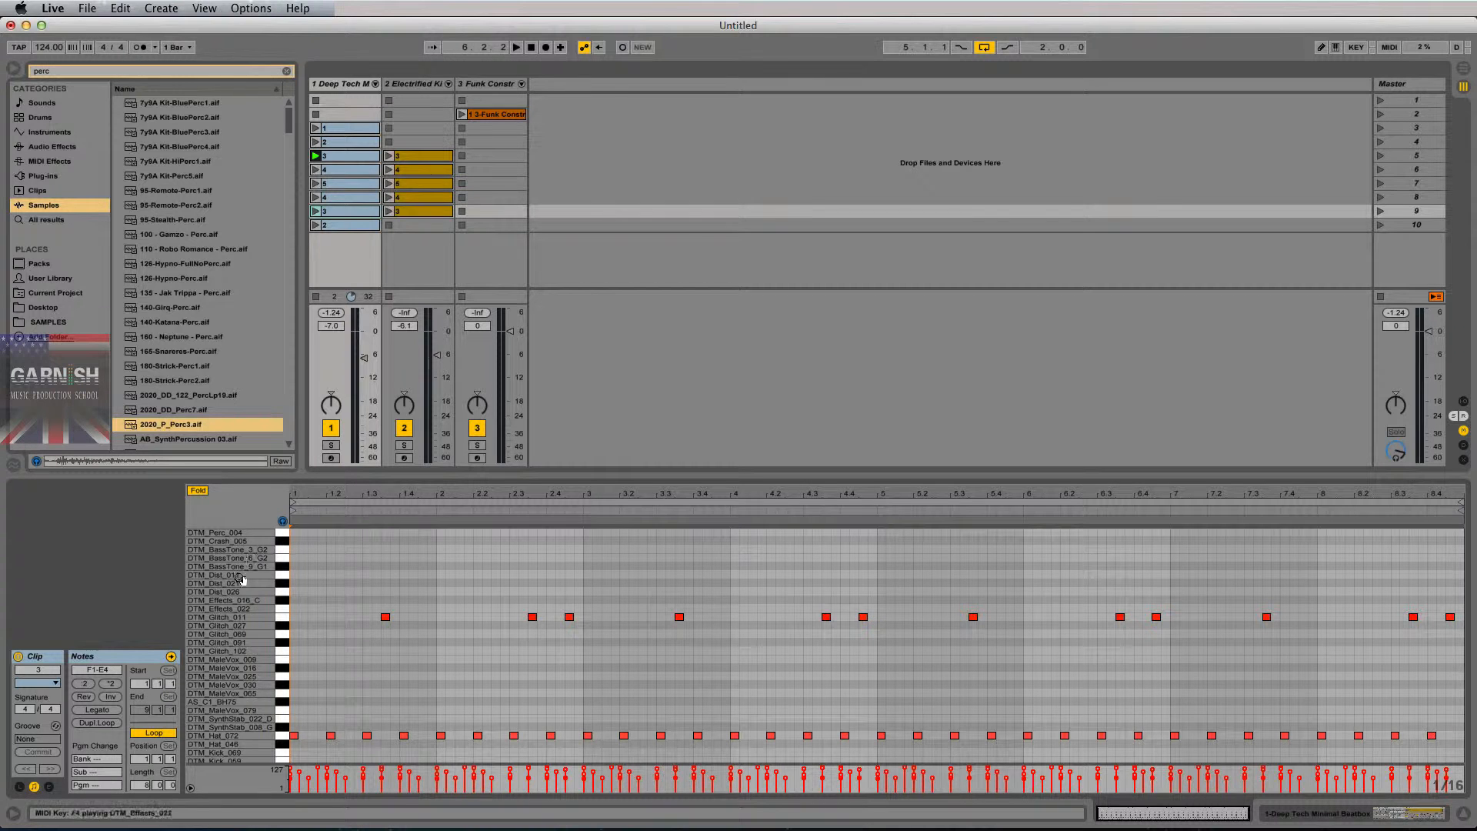
pyautogui.scroll(-7, 243, 662)
pyautogui.scroll(6, 243, 671)
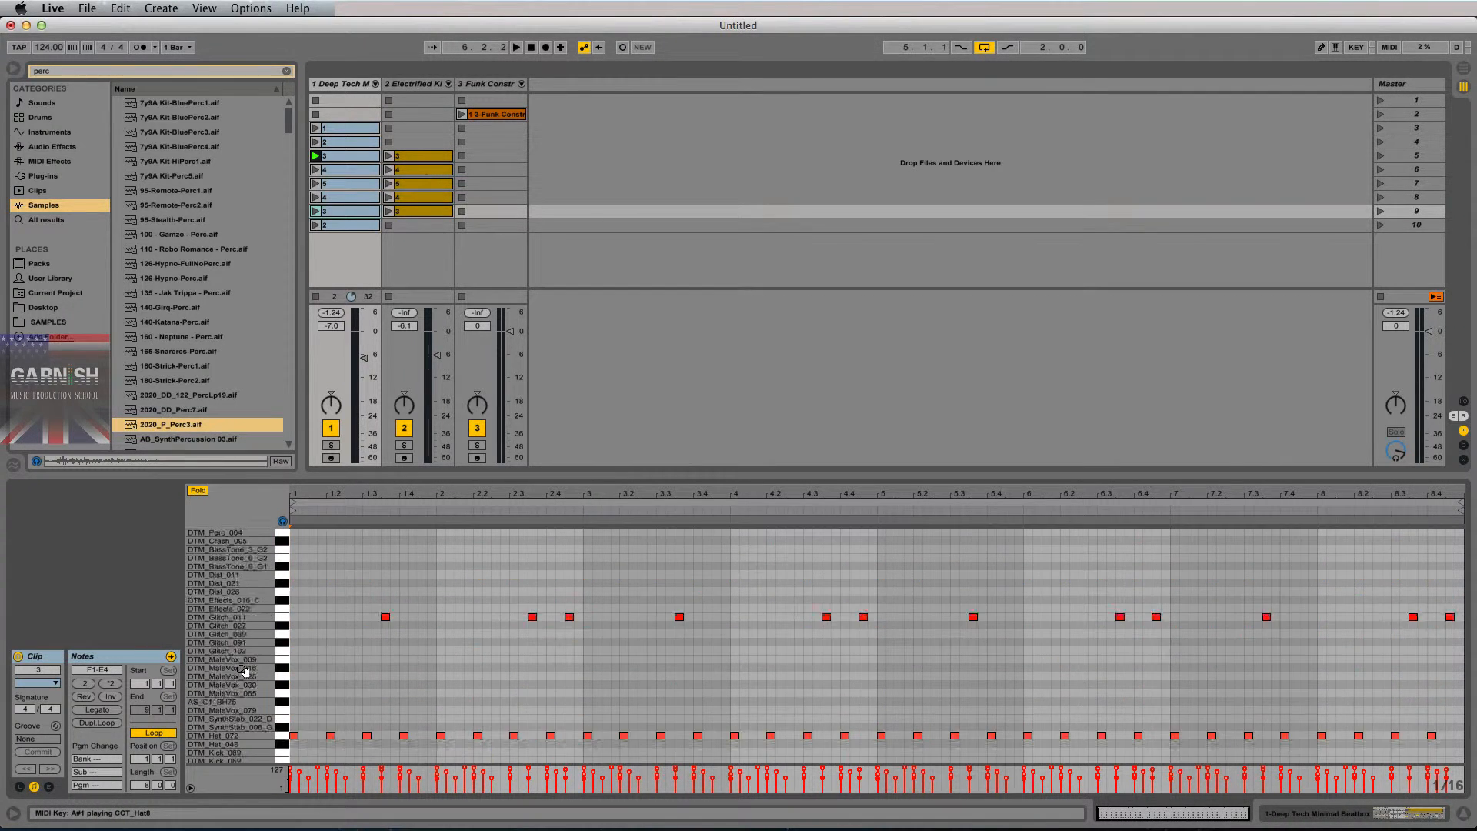
pyautogui.scroll(-6, 243, 677)
pyautogui.scroll(7, 261, 723)
pyautogui.click(244, 620)
pyautogui.click(283, 536)
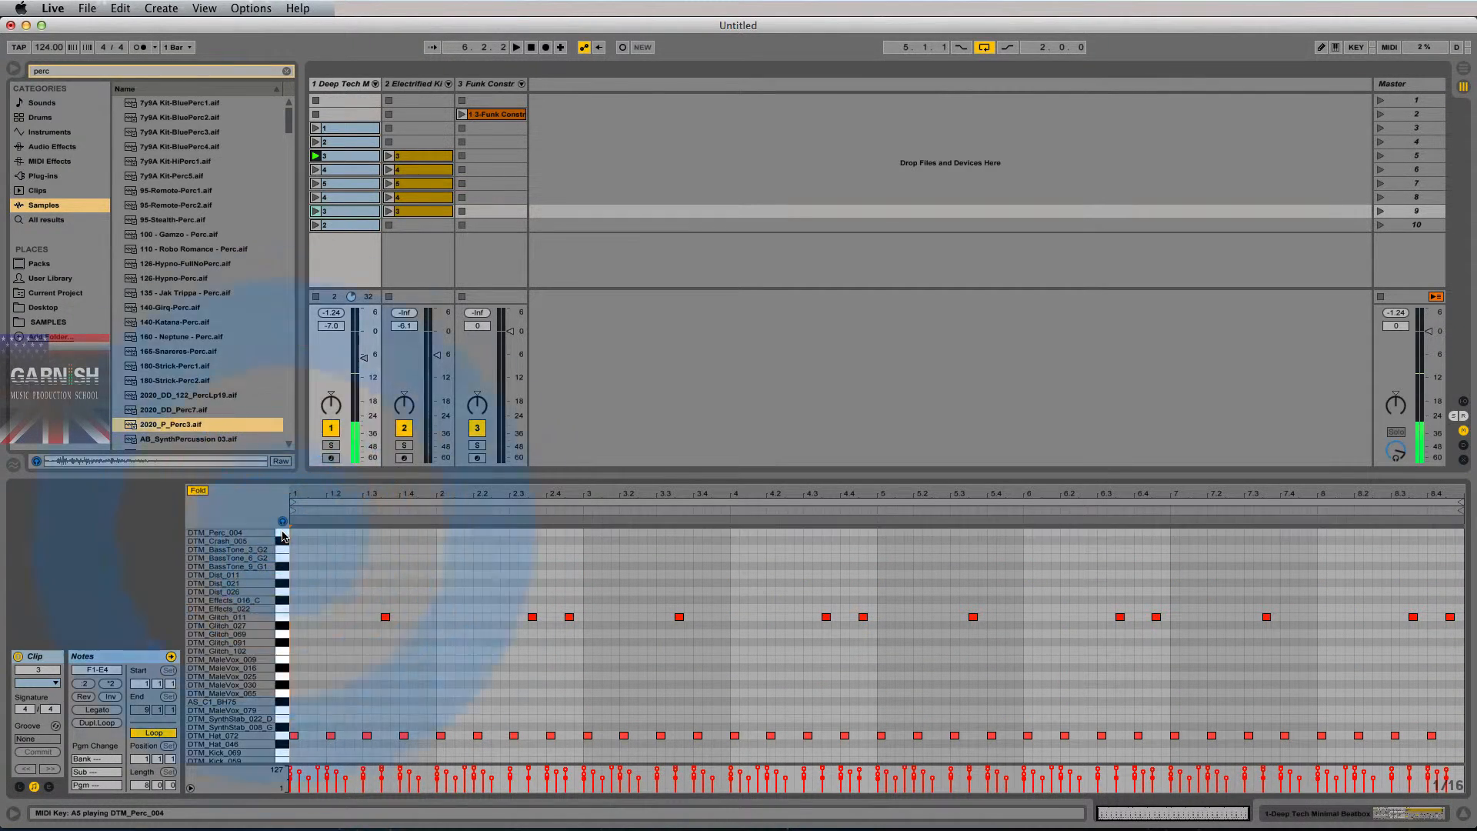
# Load the 2020_P_Perc3.aif sample onto the drum rack's empty F1 pad
pyautogui.hotkey('shift', 'Tab')
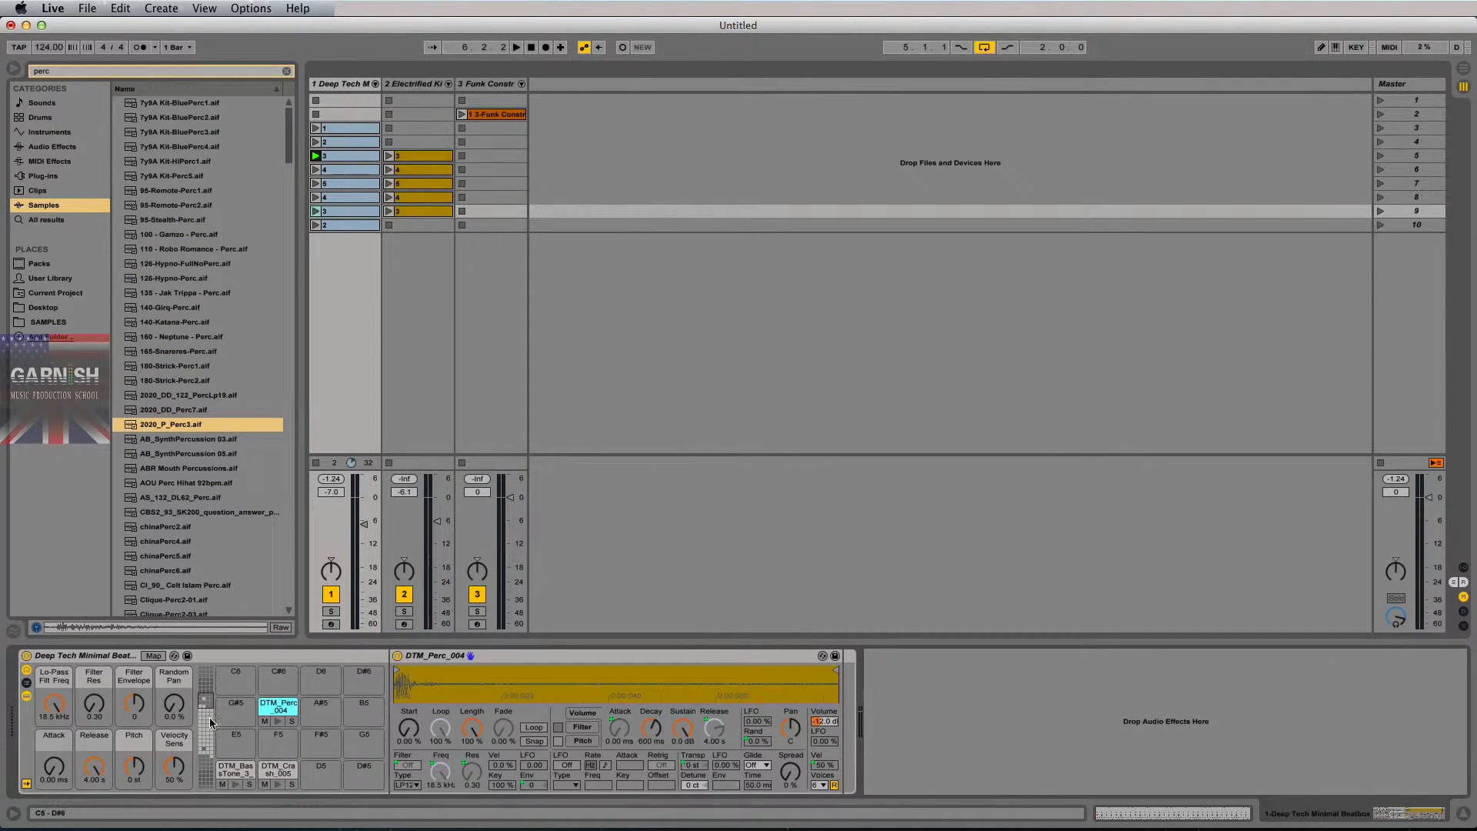
pyautogui.click(205, 757)
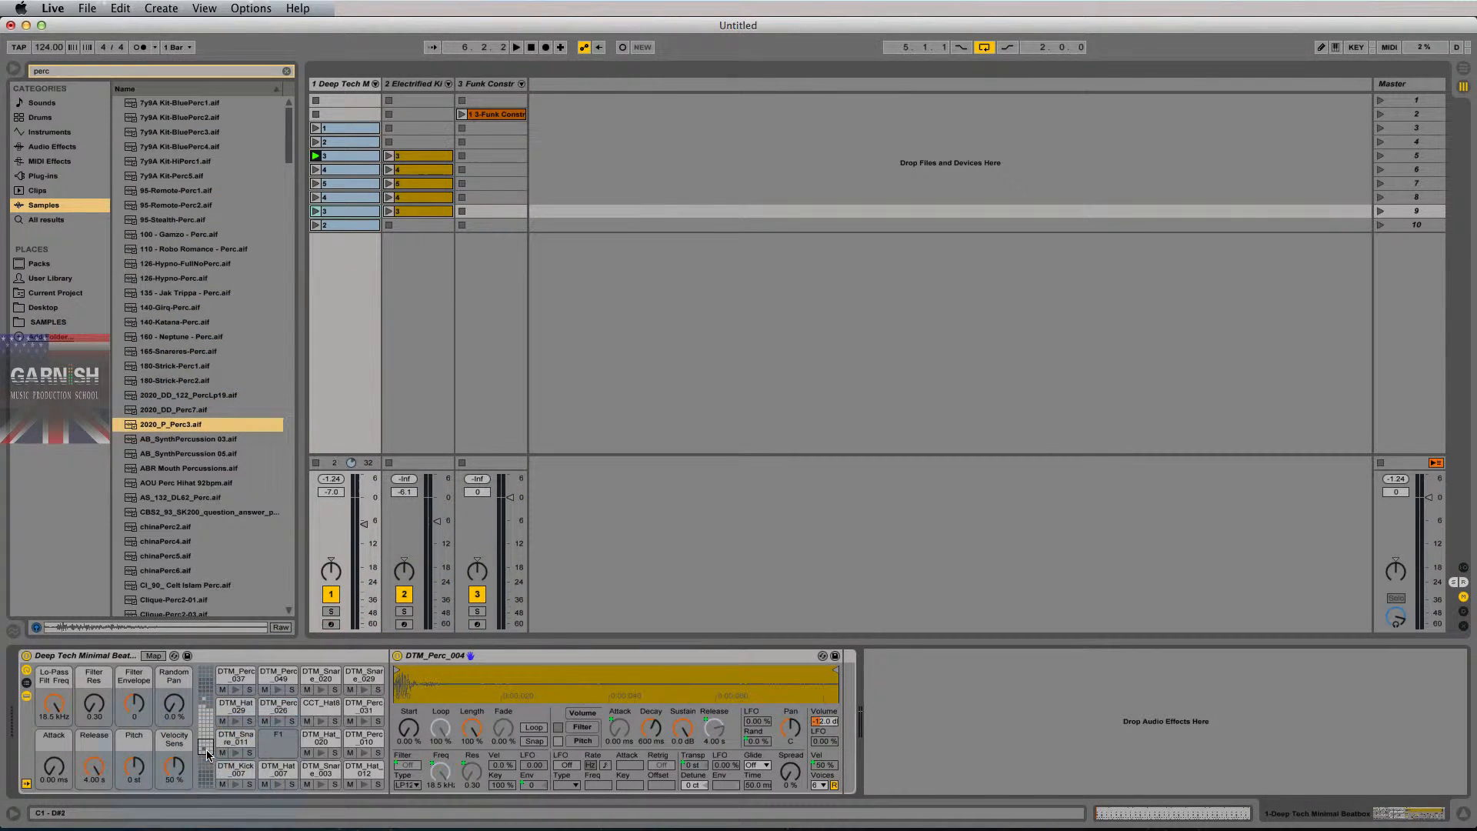
pyautogui.press('shift')
pyautogui.click(166, 426)
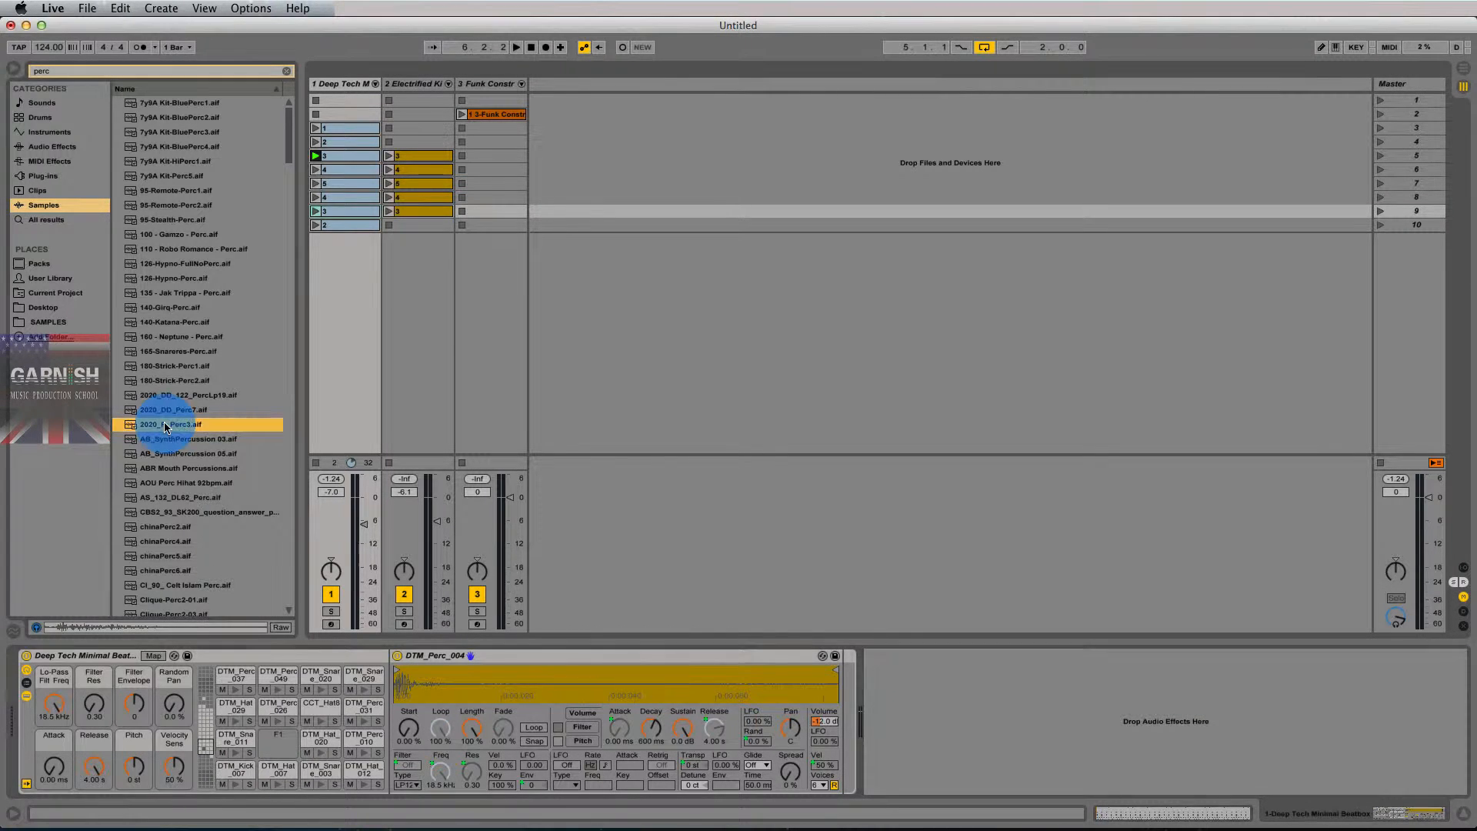
pyautogui.moveTo(164, 426); pyautogui.dragTo(278, 757)
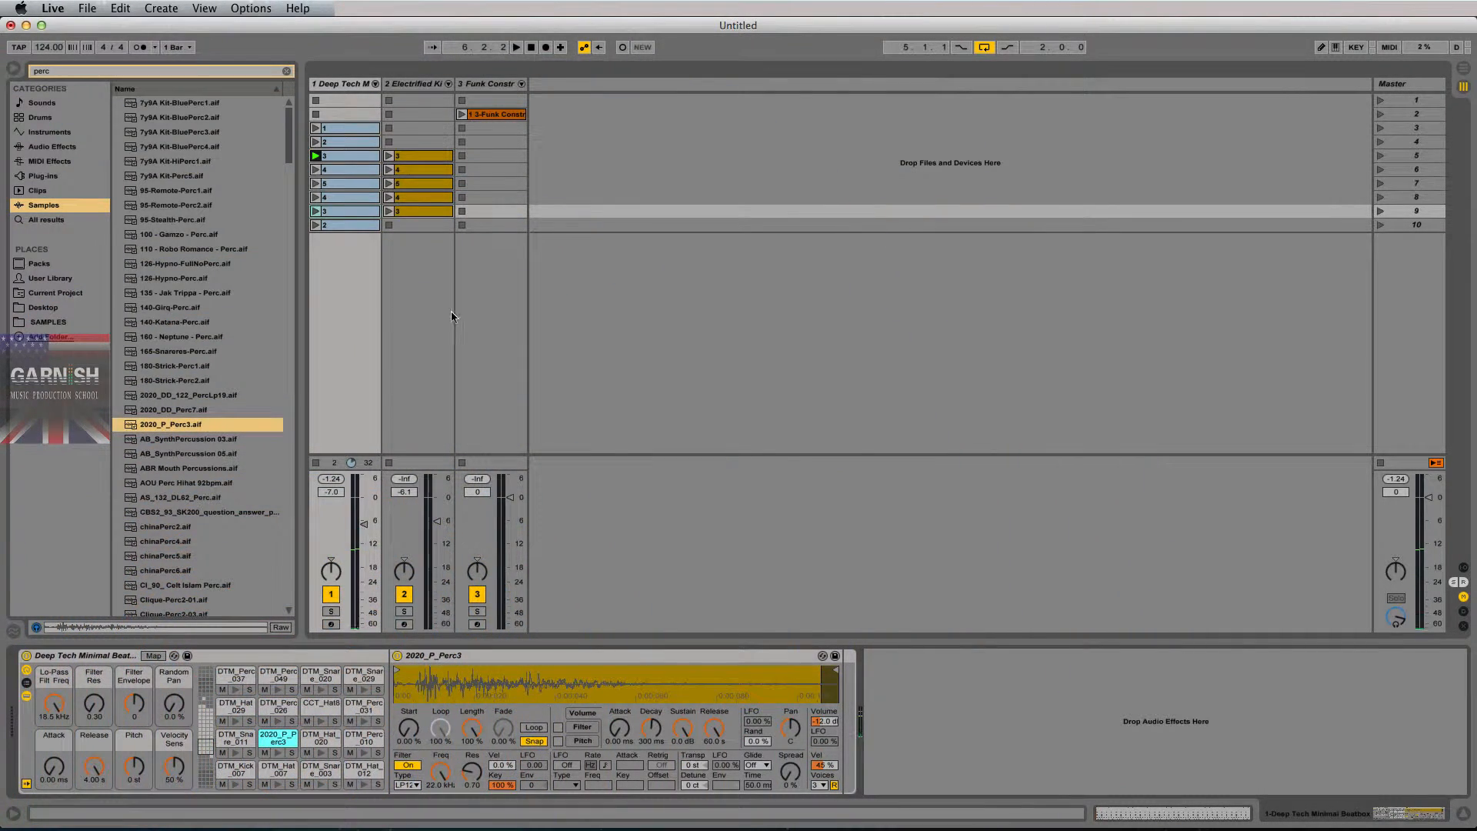
# Play clip 3 and adjust the volume of the 2020_P_Perc3 pad, stopping playback when finished
pyautogui.press('space')
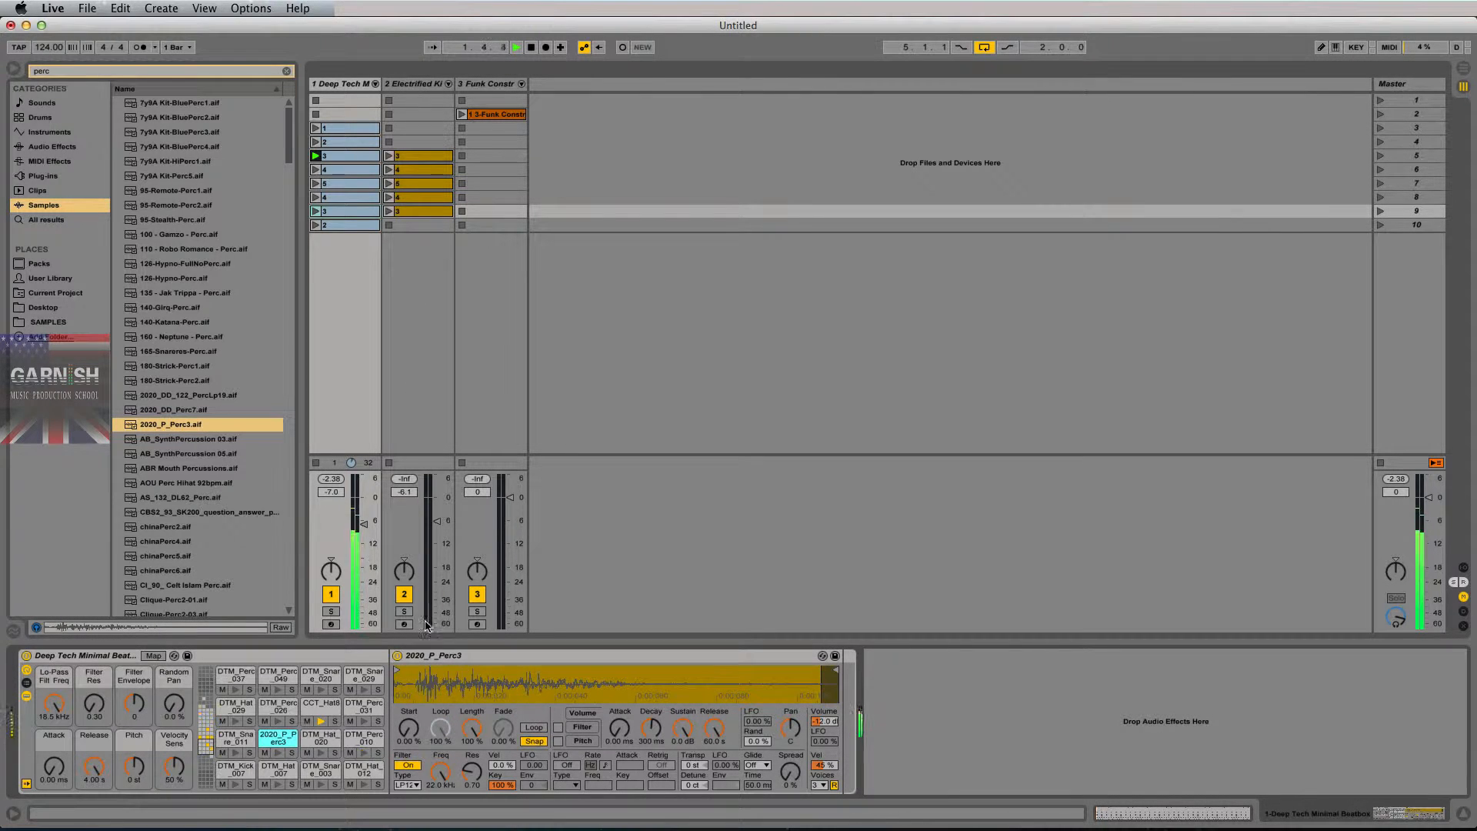
pyautogui.click(277, 738)
pyautogui.click(824, 721)
pyautogui.moveTo(825, 721); pyautogui.dragTo(825, 731)
pyautogui.press('space')
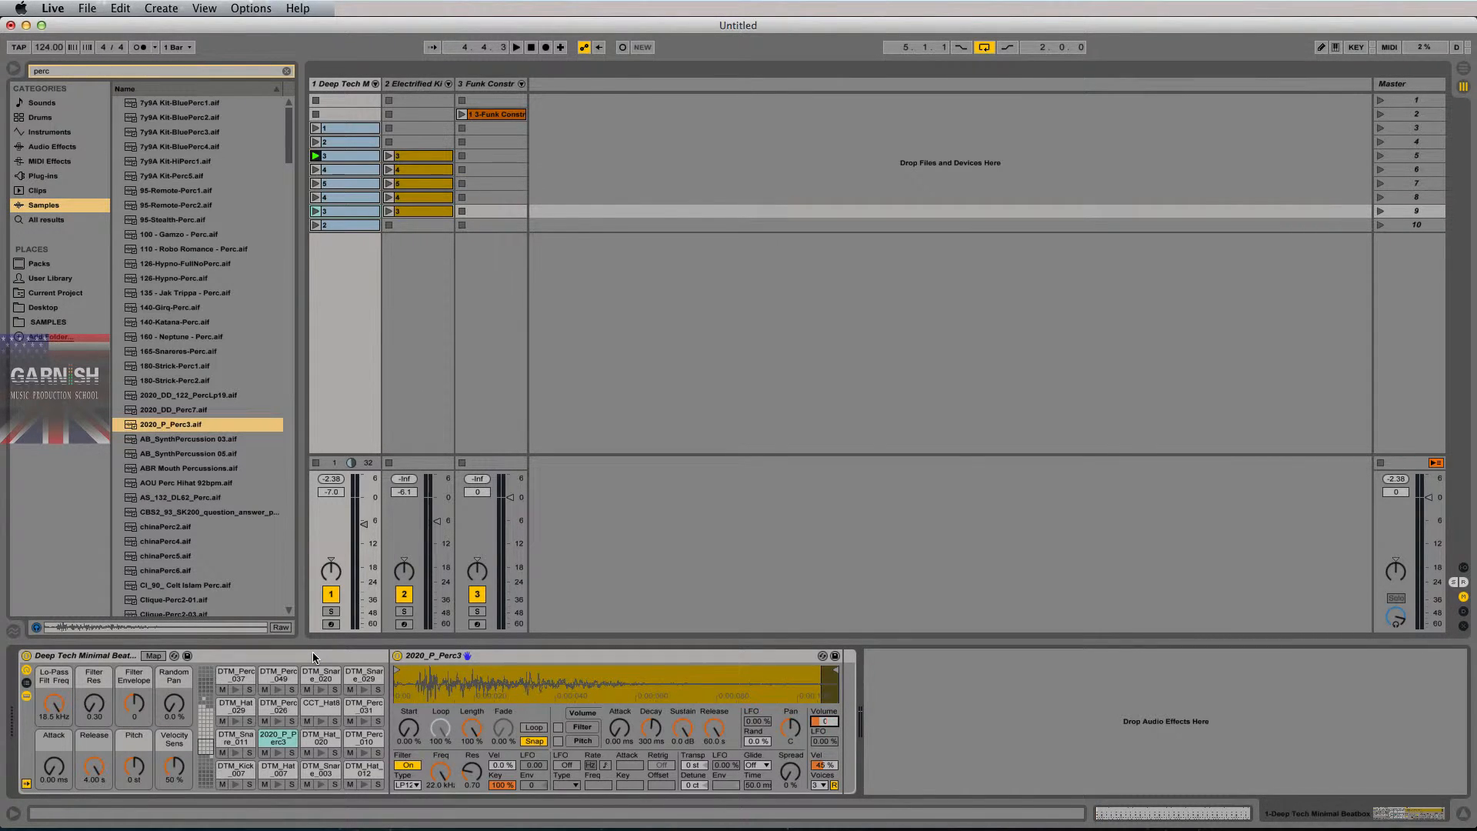
# Open clip 3 of the Deep Tech Minimal track and examine its notes down to the 2020_P_Perc3 lane
pyautogui.doubleClick(344, 156)
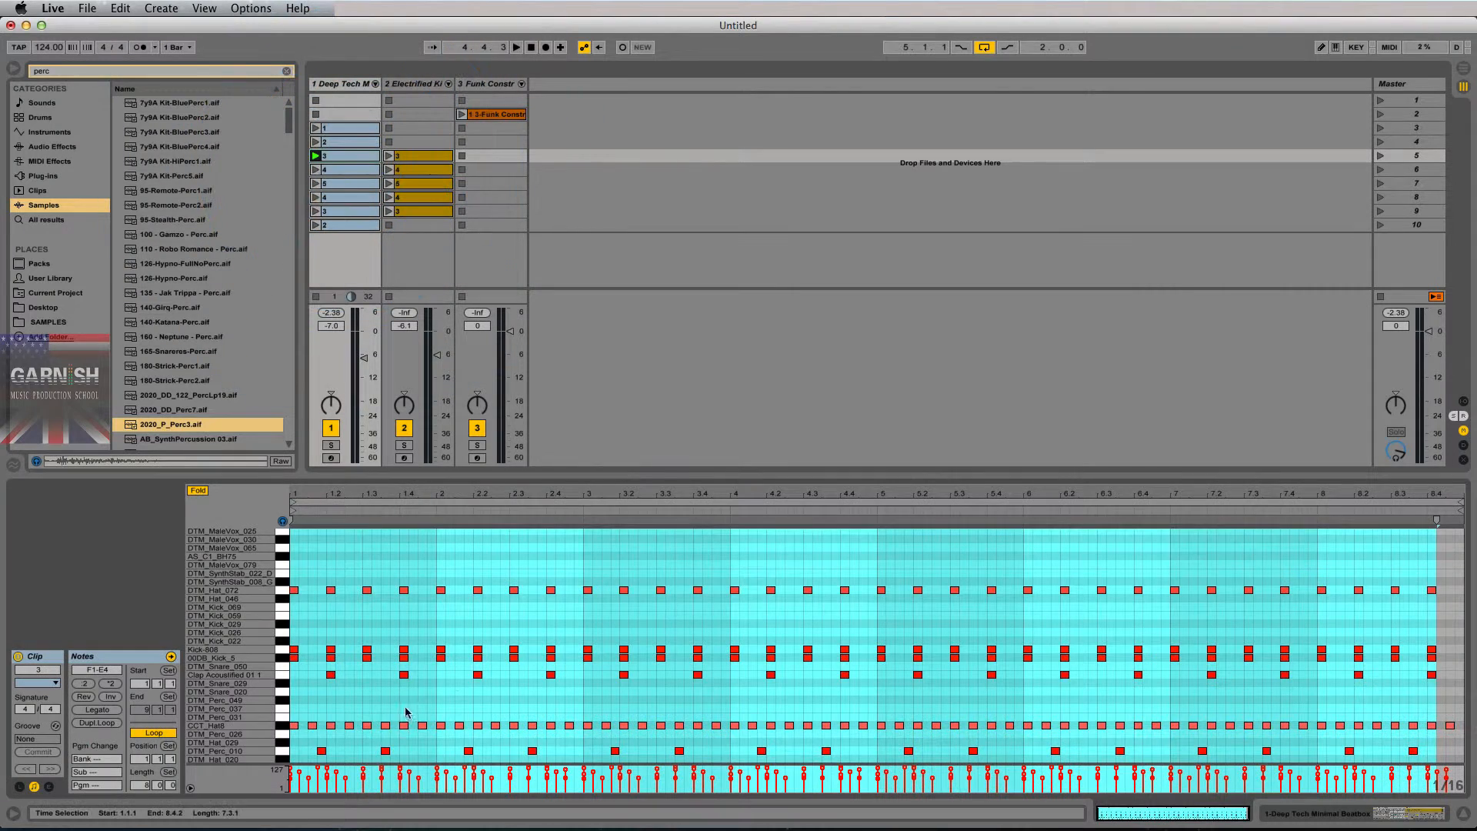
pyautogui.scroll(-3, 615, 662)
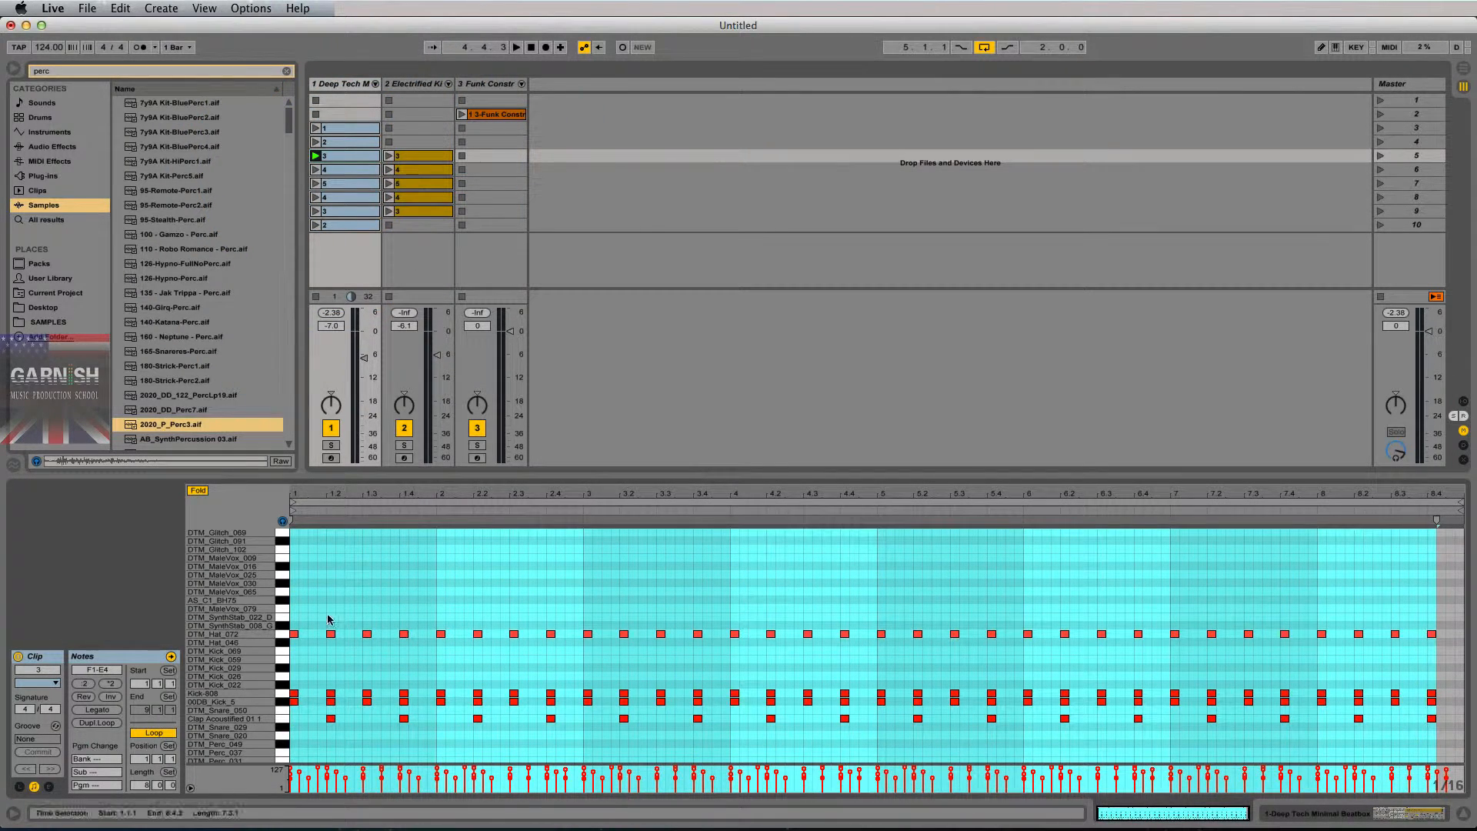
pyautogui.scroll(-4, 326, 616)
pyautogui.scroll(2, 327, 635)
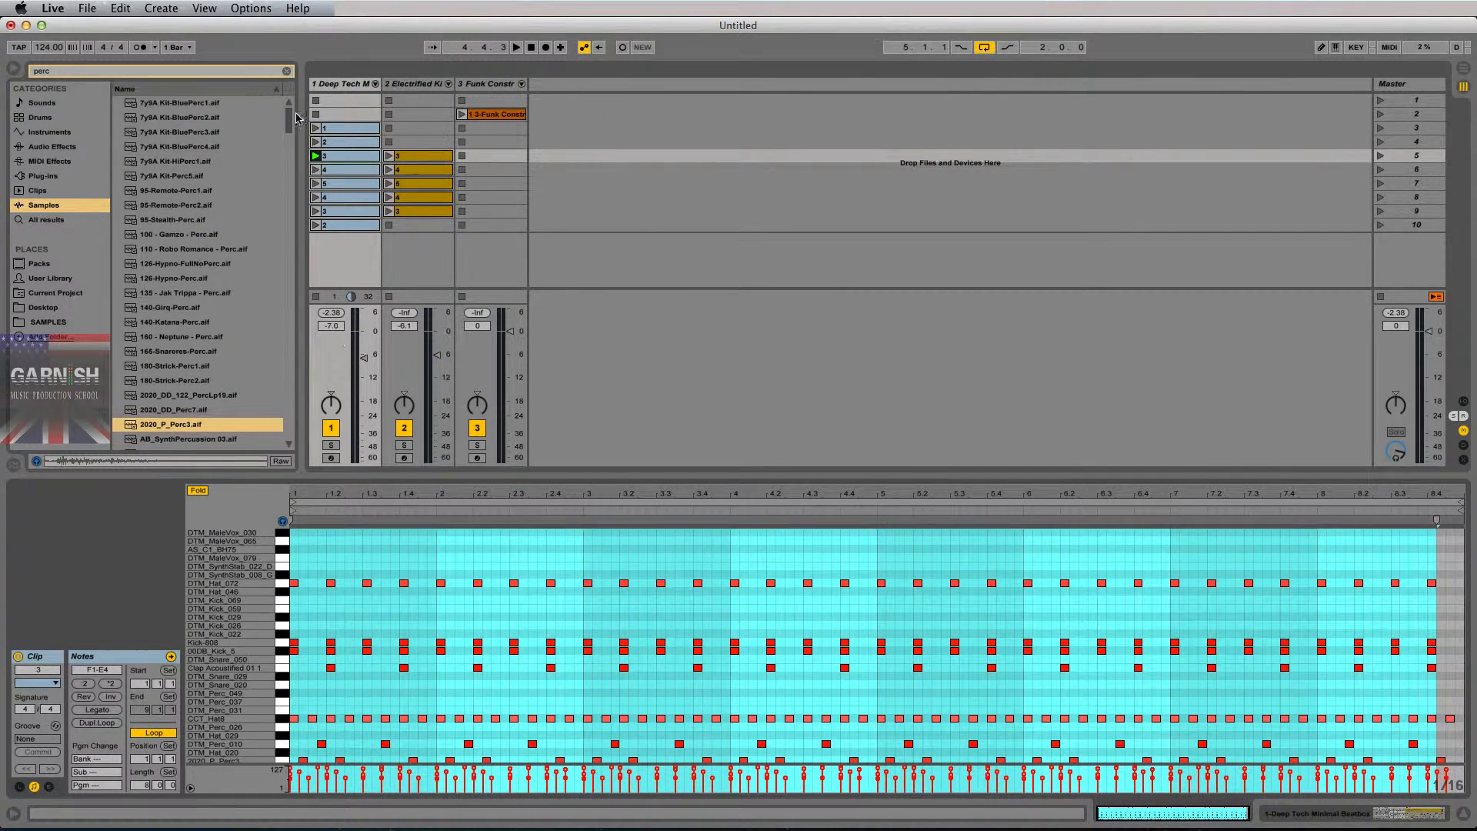
# Select clip 4 on the Deep Tech Minimal track, show the track's devices, and select the whole drum rack
pyautogui.click(345, 169)
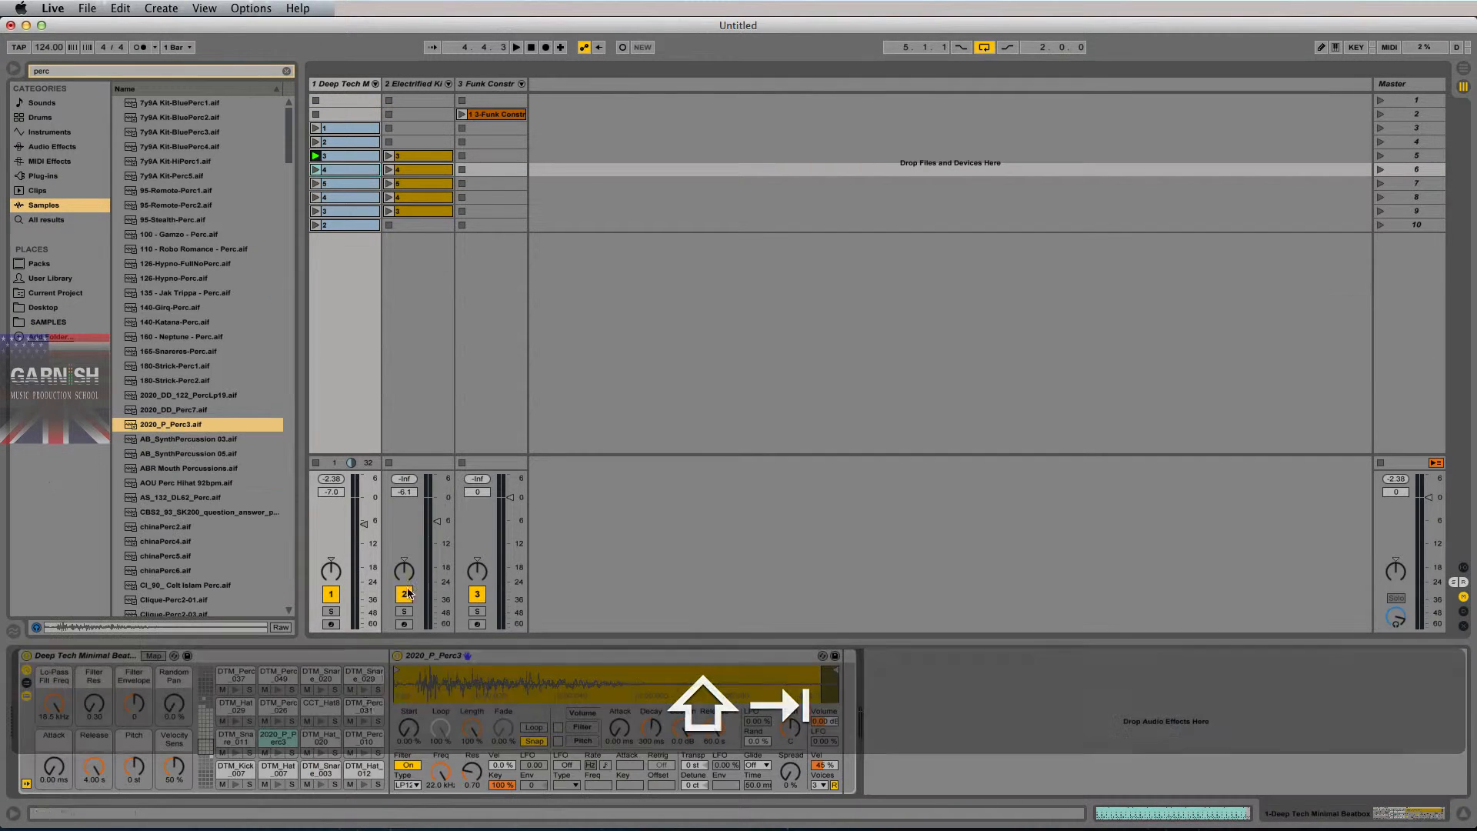
pyautogui.hotkey('shift', 'Tab')
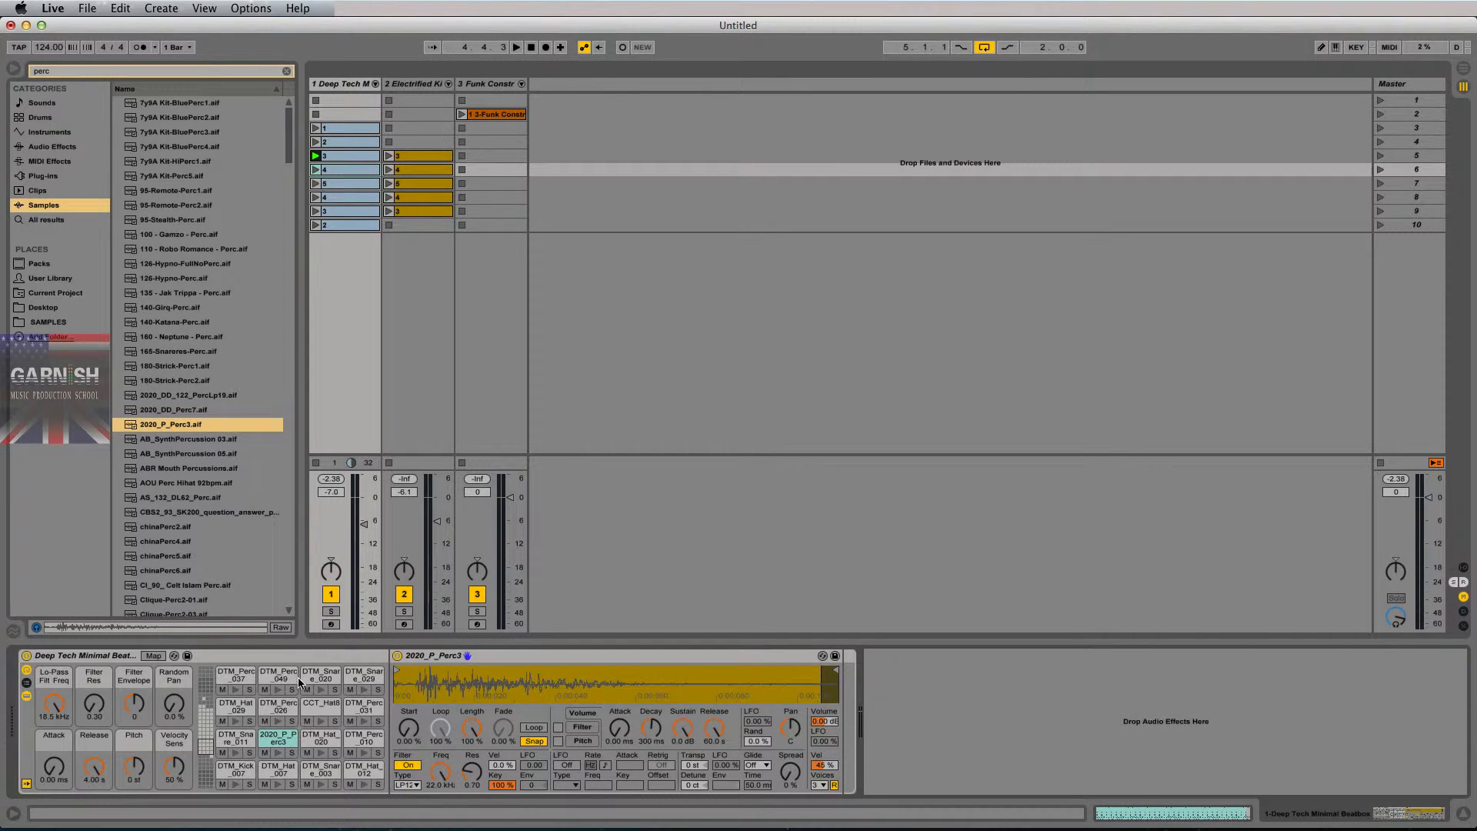
pyautogui.click(300, 660)
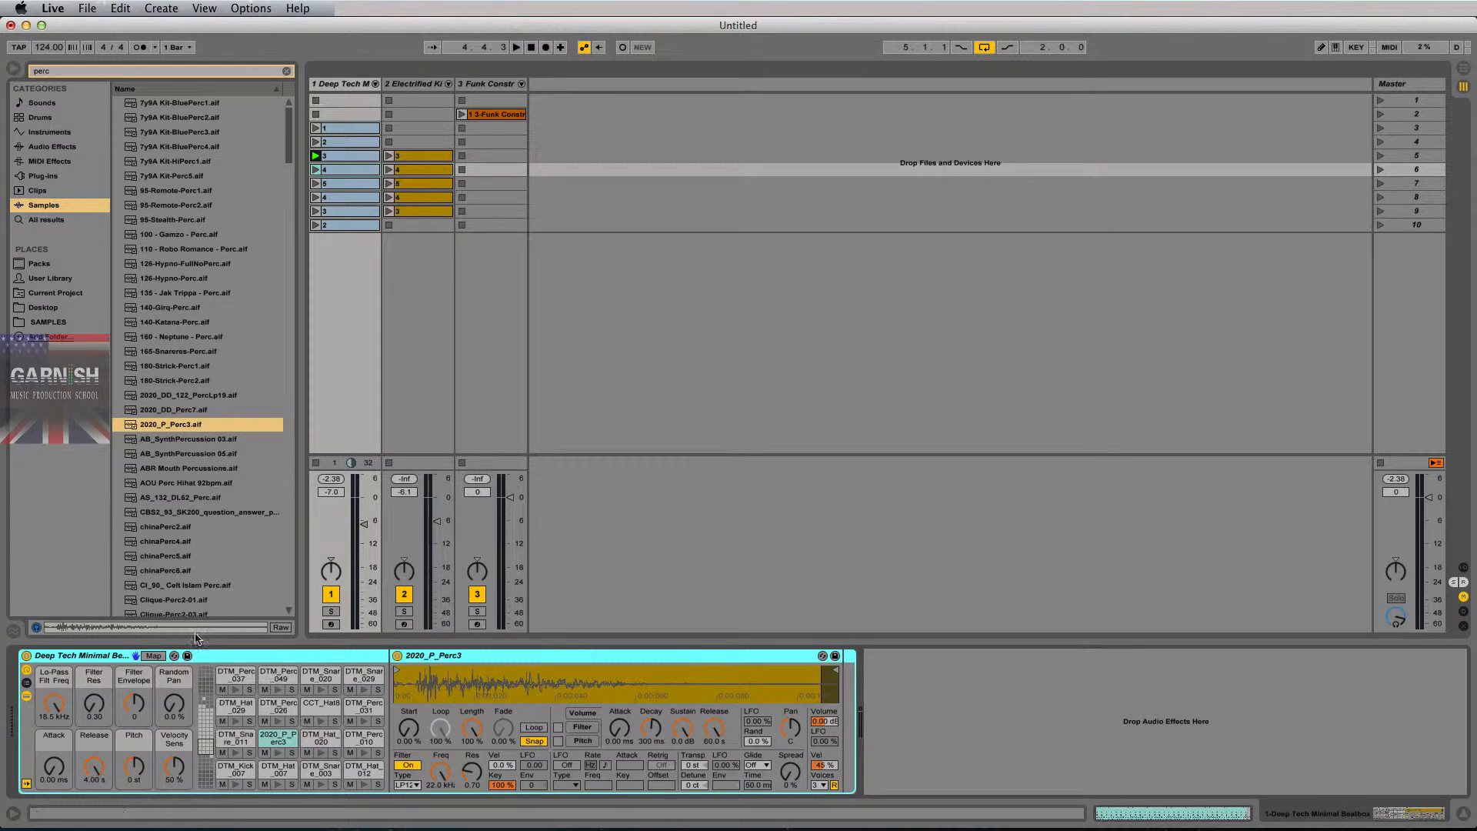
pyautogui.click(106, 655)
# Step through the drum rack's lower pads from DTM_Hat_029 to DTM_Hat_020, reviewing each pad's sample
pyautogui.click(295, 708)
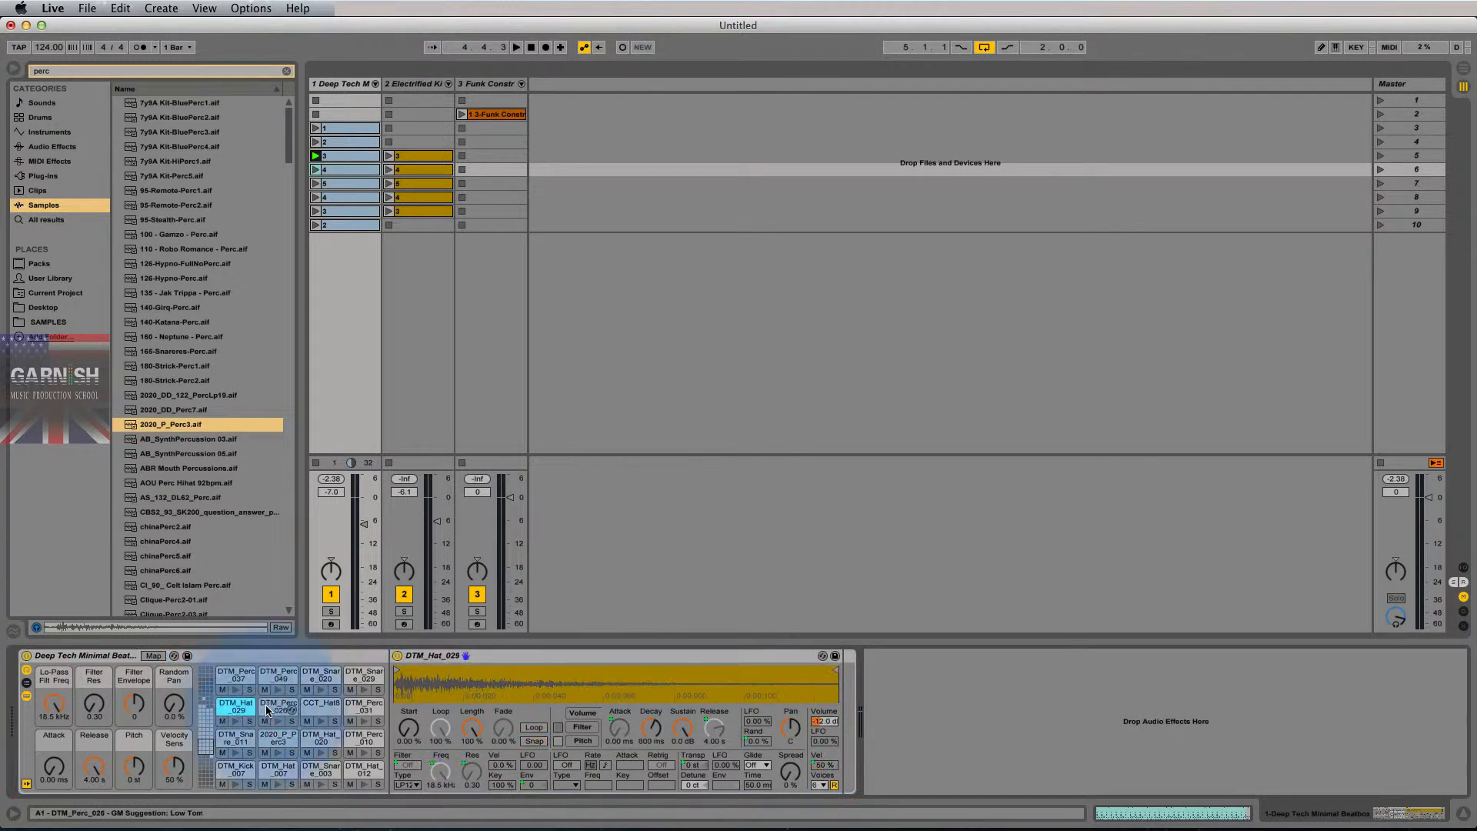
pyautogui.click(236, 739)
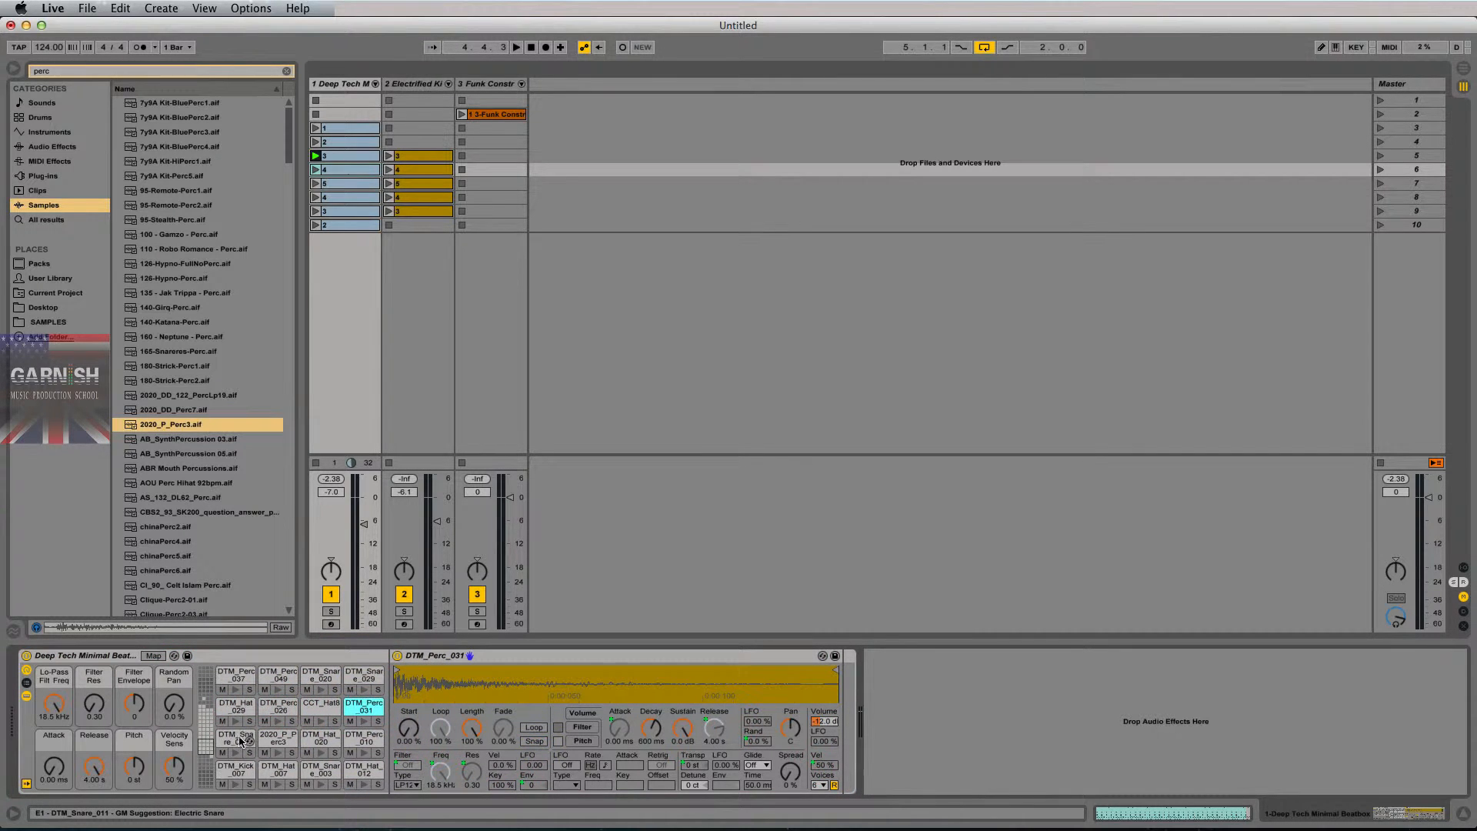
pyautogui.click(279, 740)
pyautogui.click(321, 738)
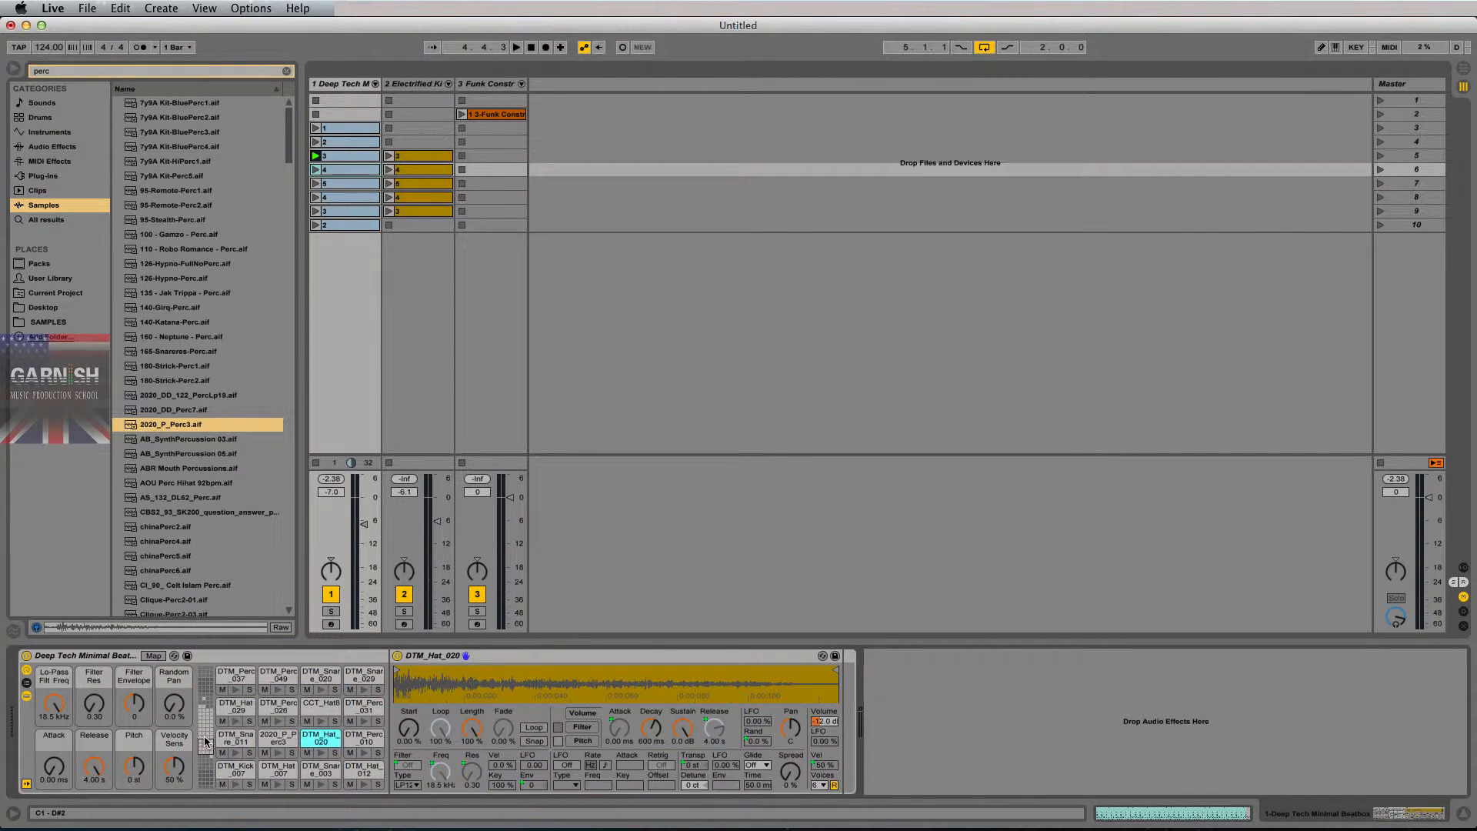
# Step through the next bank of pads, reviewing the kick, hat, synth stab and vocal samples and finishing on Kick-808
pyautogui.click(206, 741)
pyautogui.click(279, 739)
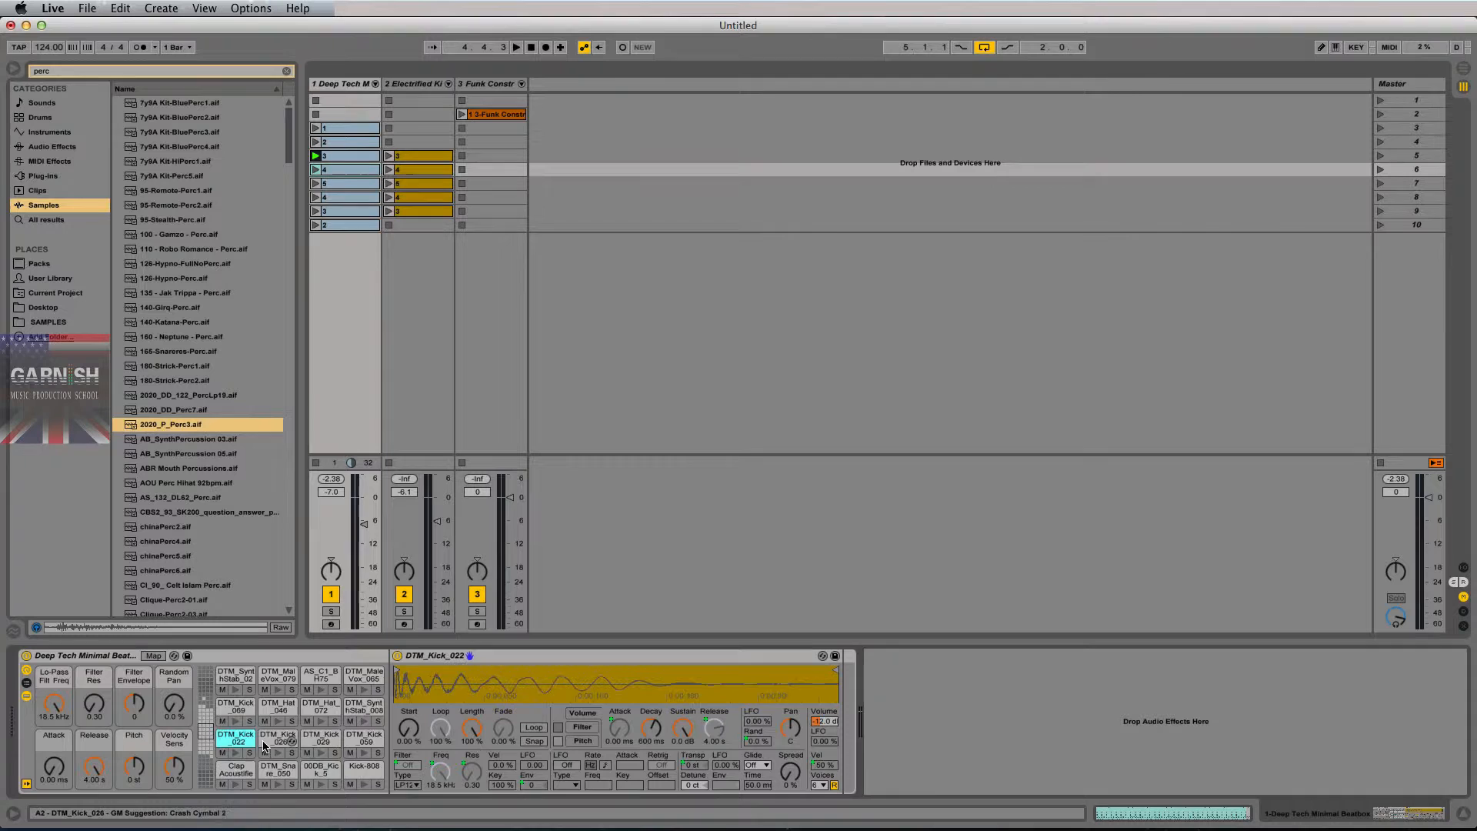
pyautogui.click(320, 740)
pyautogui.click(364, 739)
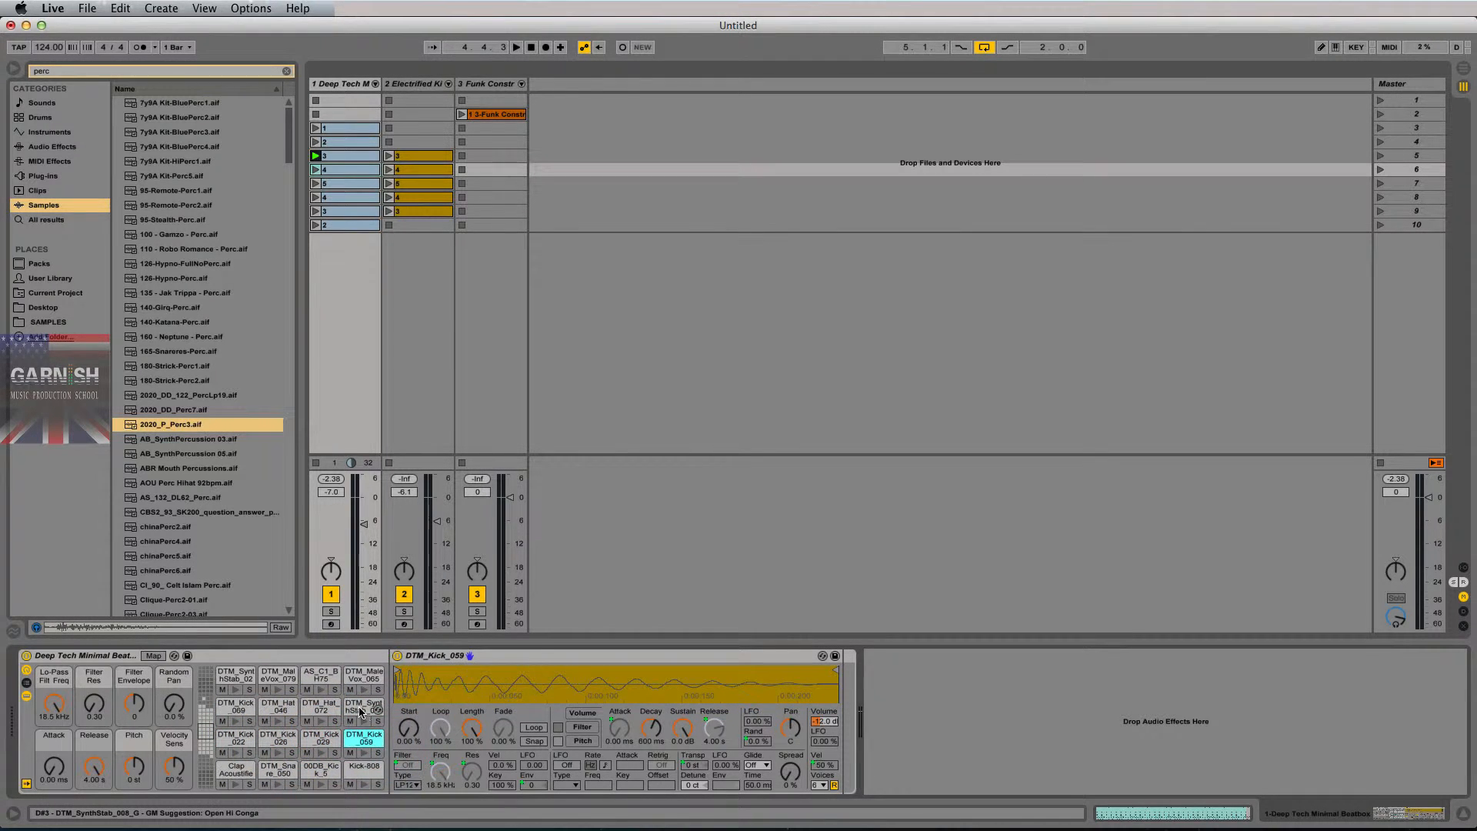
pyautogui.click(361, 706)
pyautogui.click(320, 706)
pyautogui.click(278, 707)
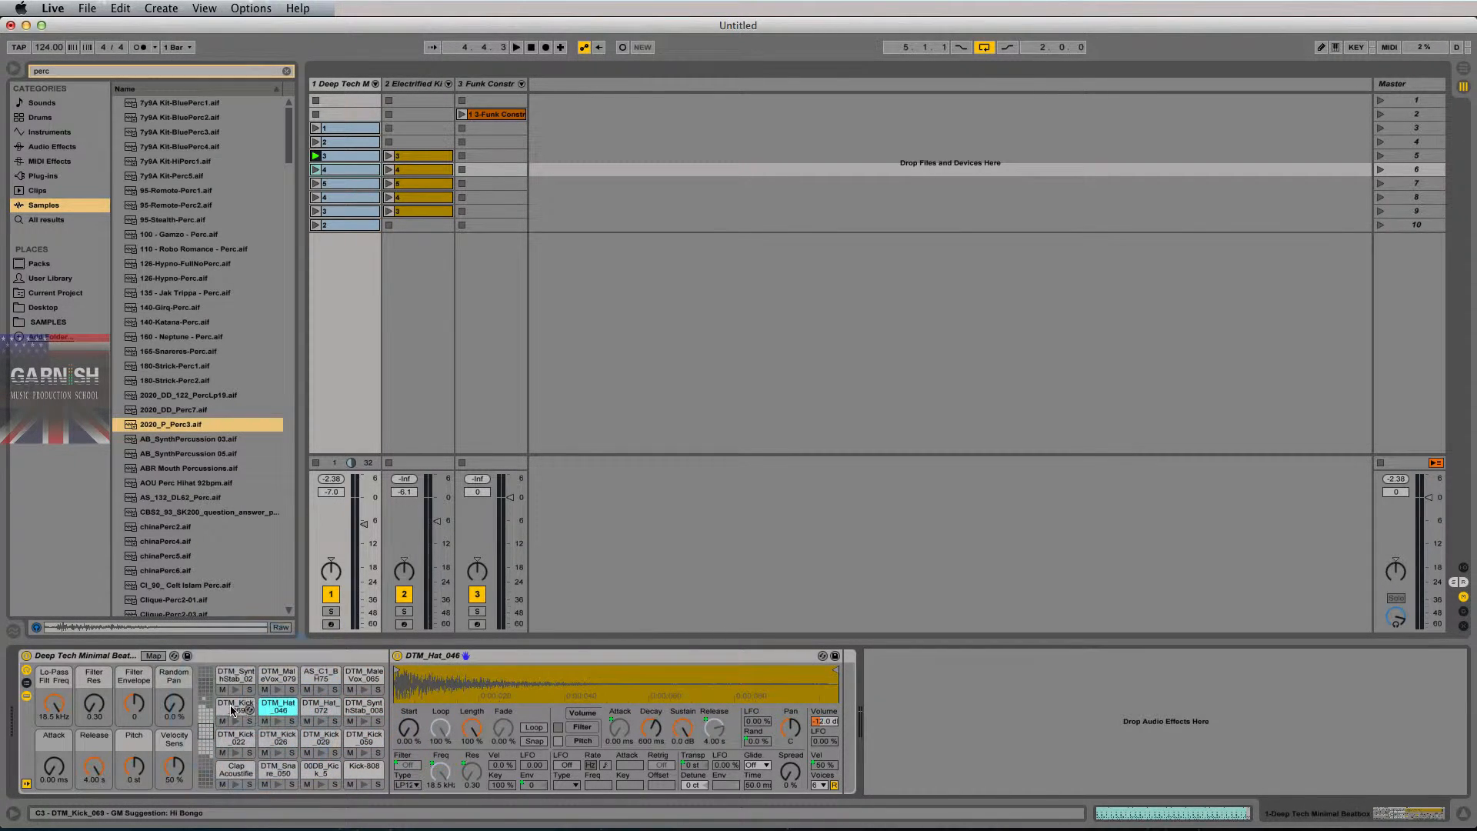
pyautogui.click(231, 710)
pyautogui.click(236, 675)
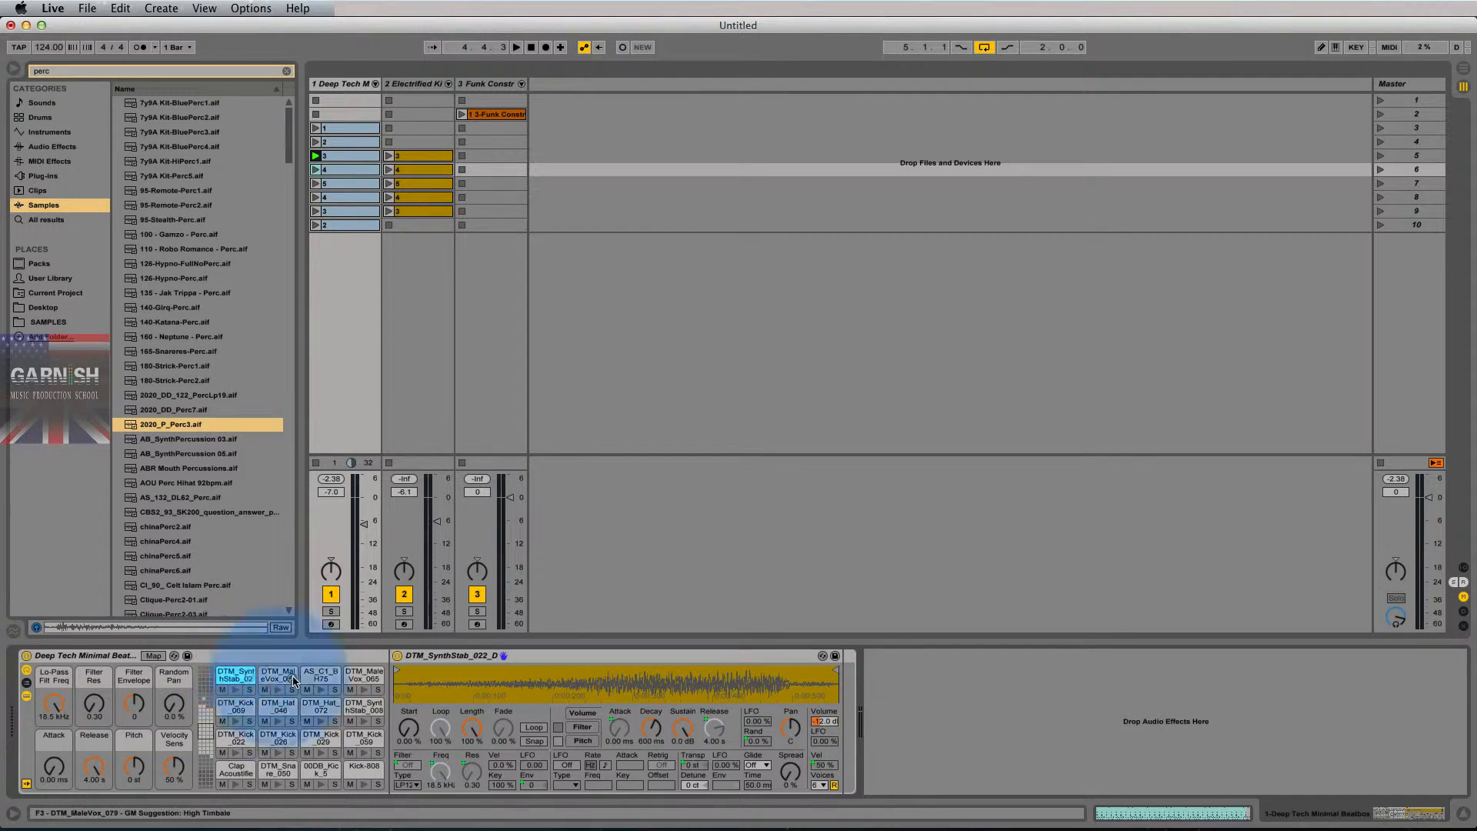
pyautogui.click(267, 677)
pyautogui.click(320, 676)
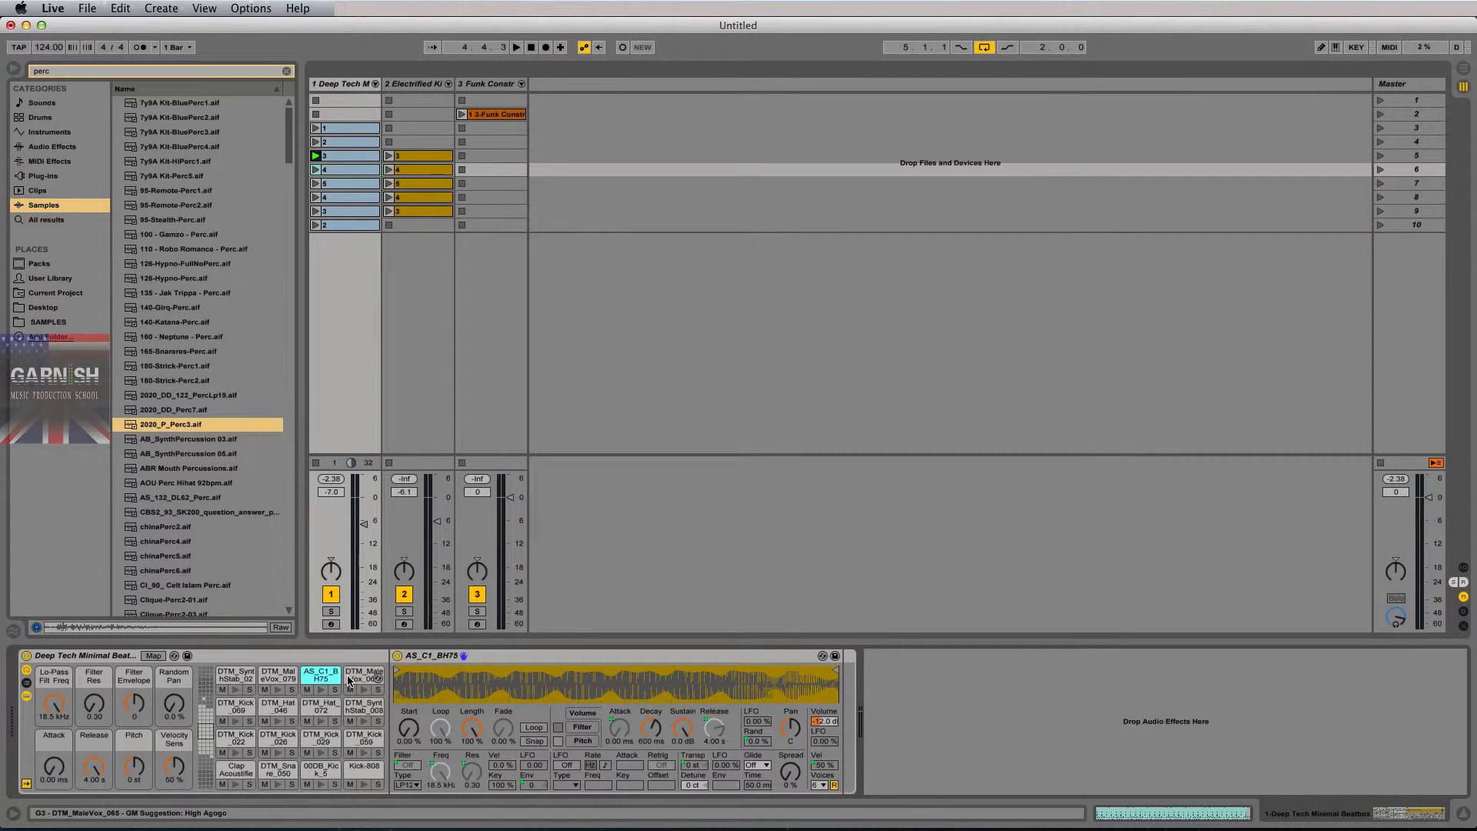
pyautogui.click(359, 680)
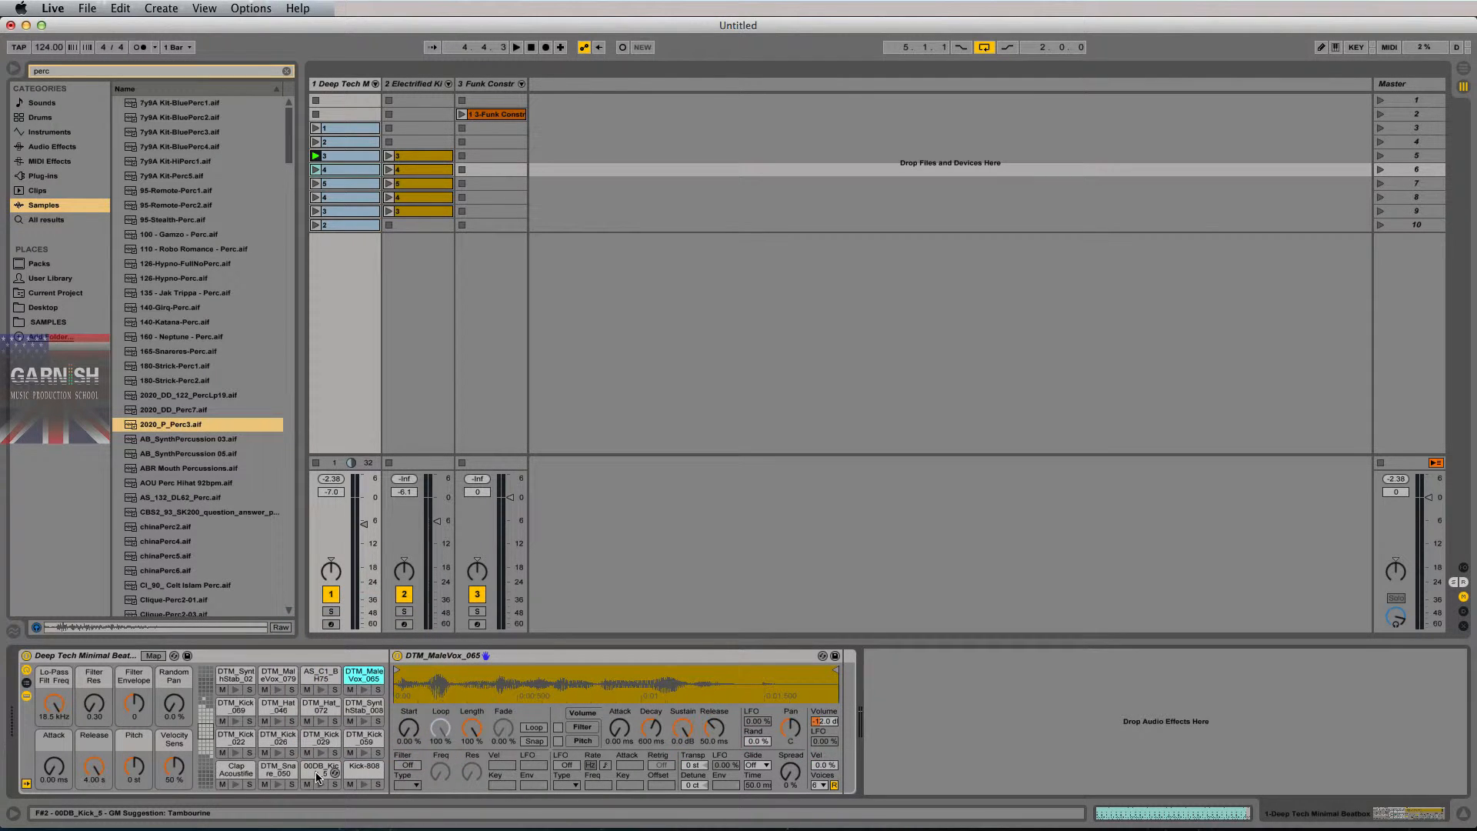
pyautogui.click(364, 769)
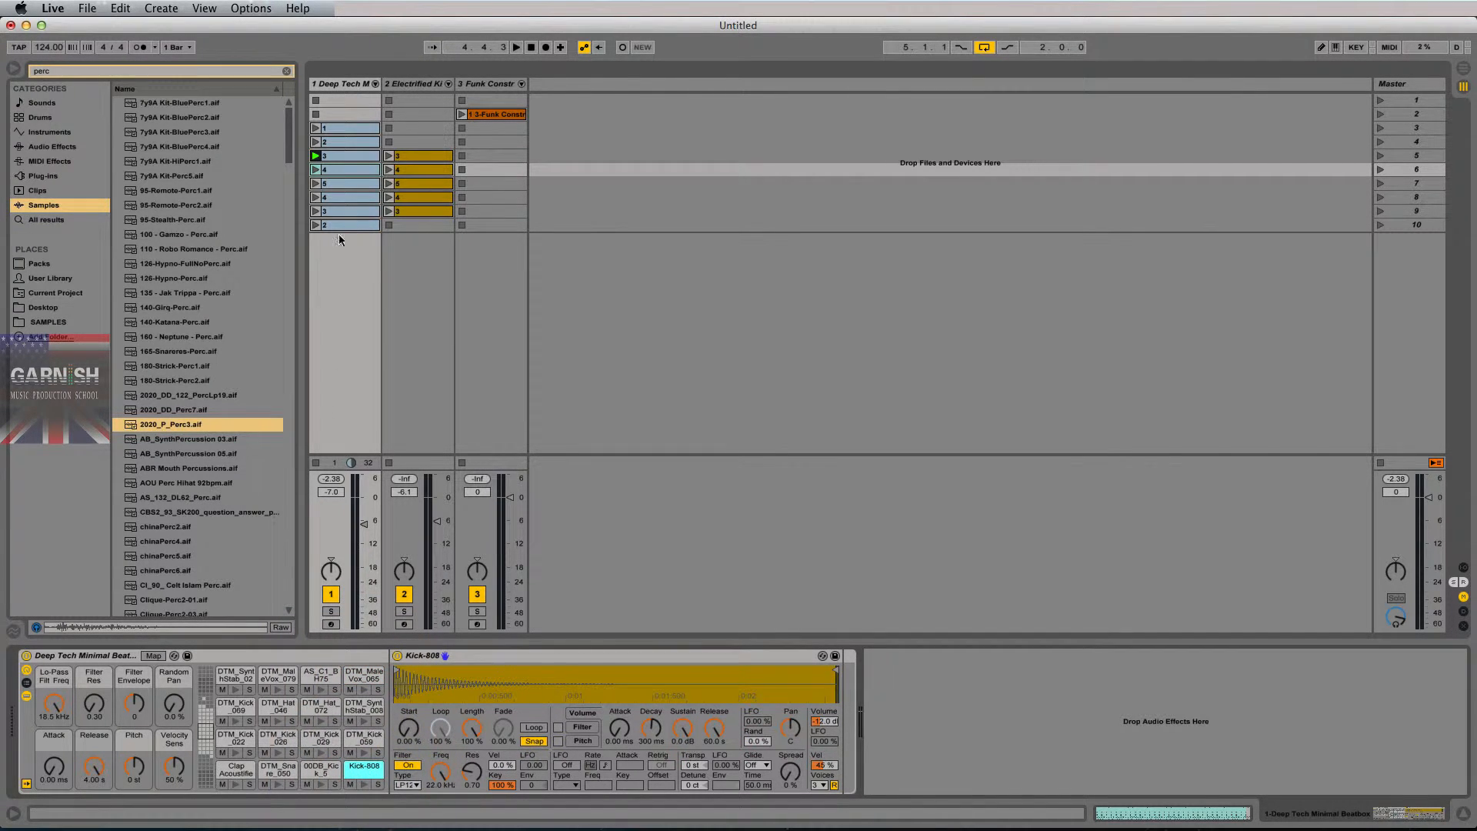
# Launch clip 3 to hear the mix, stop playback, and readjust the 2020_P_Perc3 pad's volume
pyautogui.click(316, 156)
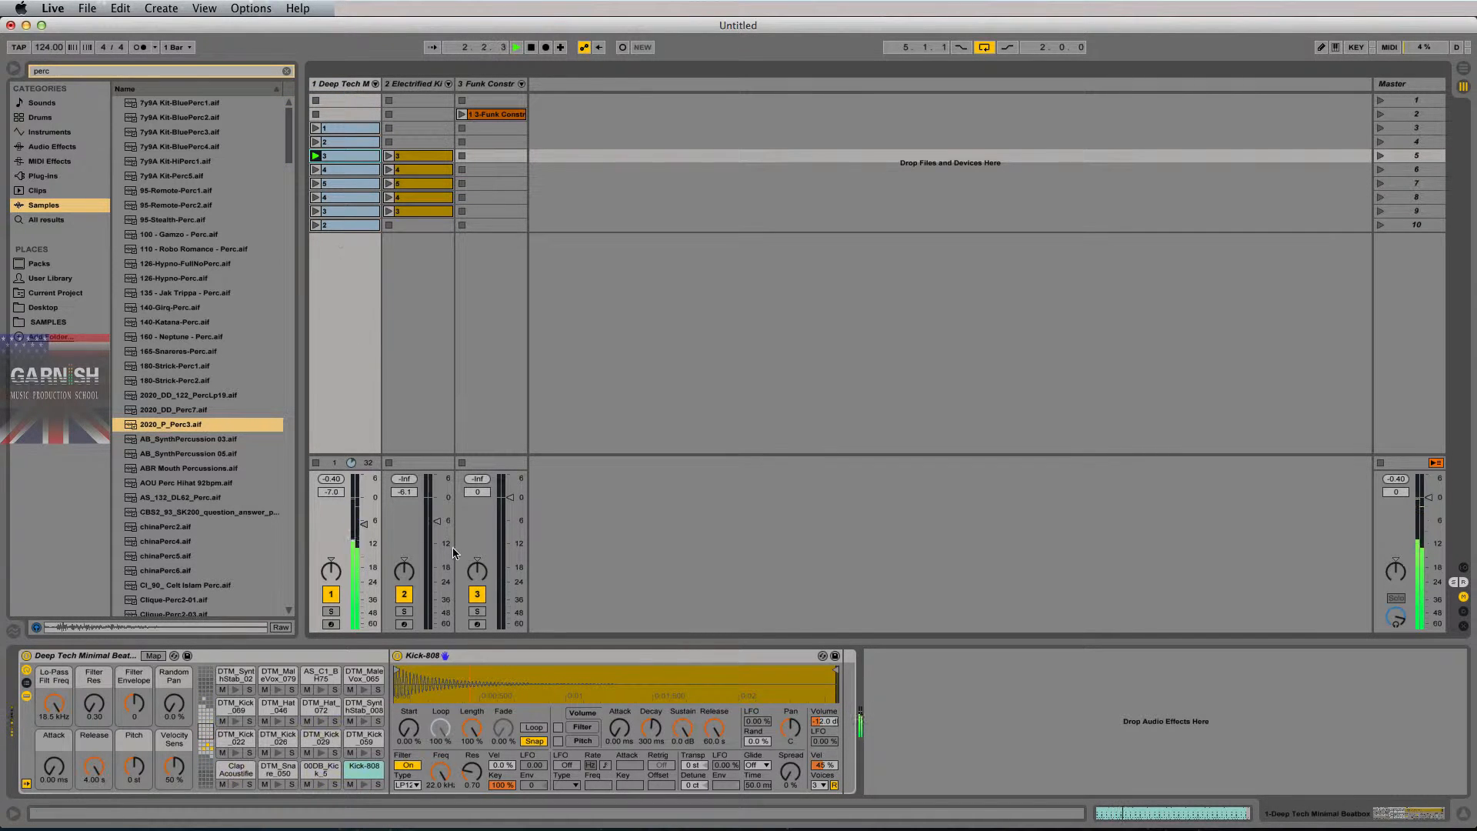
pyautogui.click(205, 748)
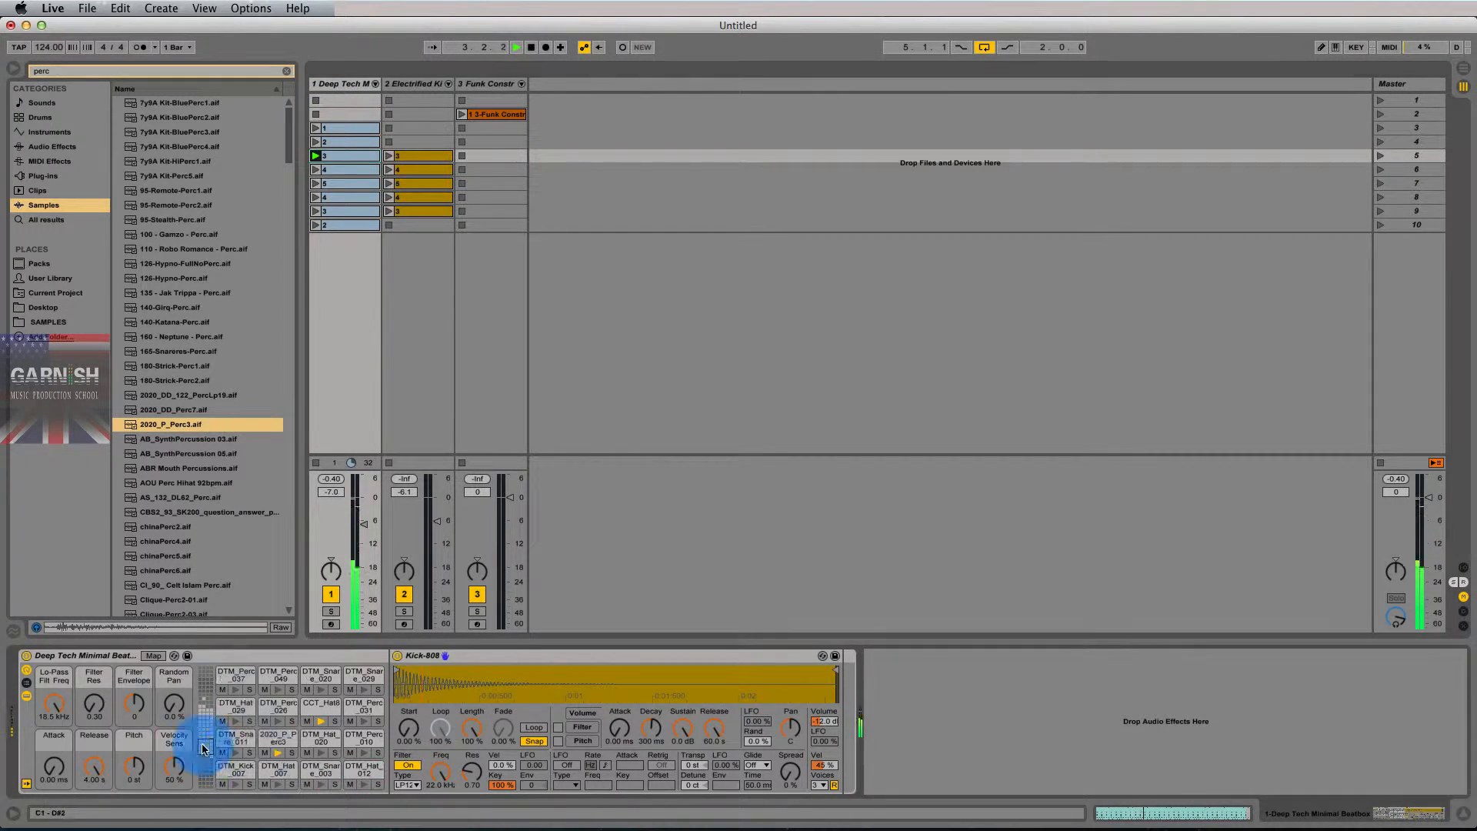
pyautogui.press('space')
pyautogui.click(278, 737)
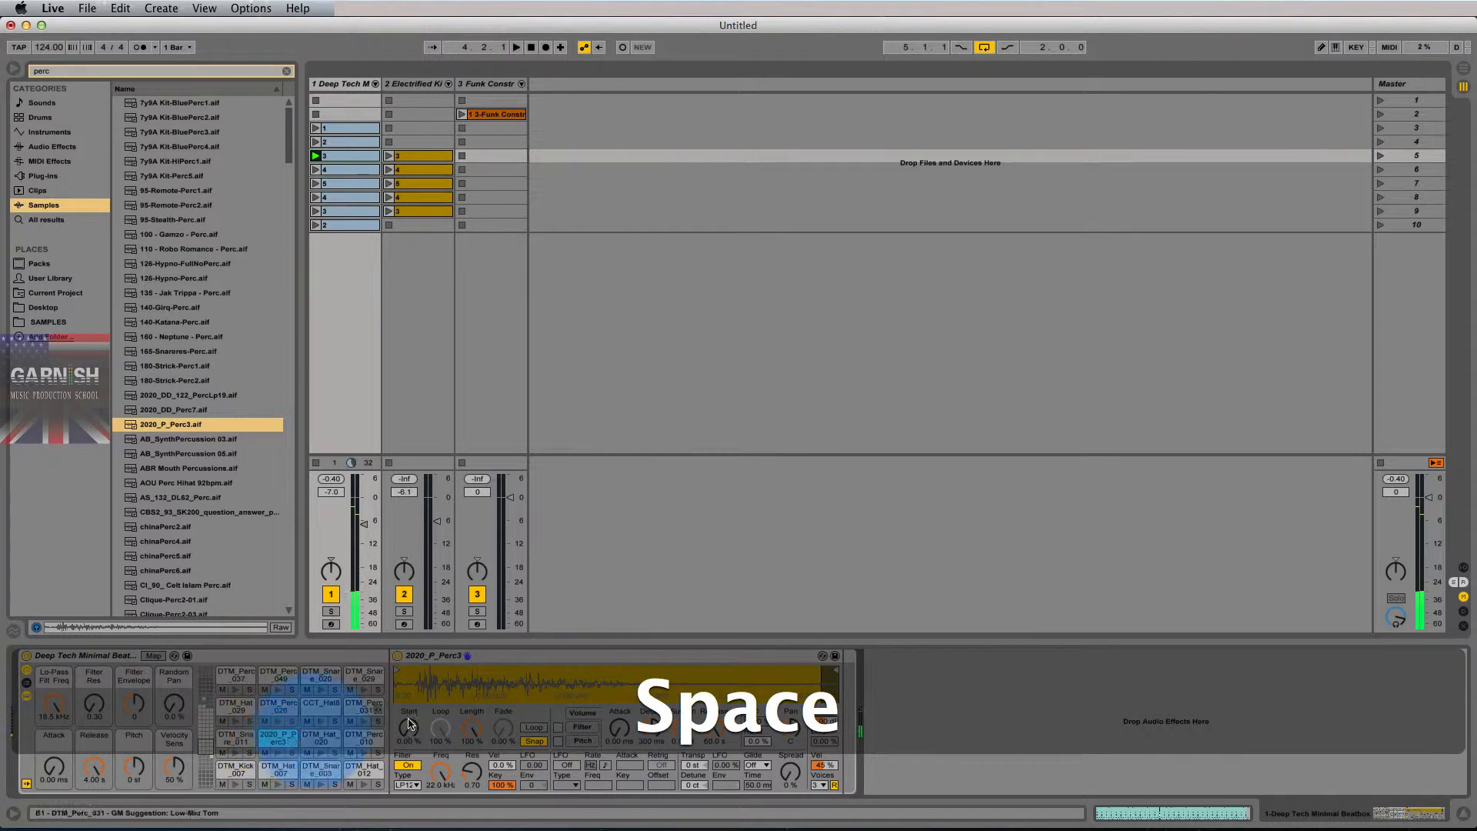
pyautogui.click(824, 723)
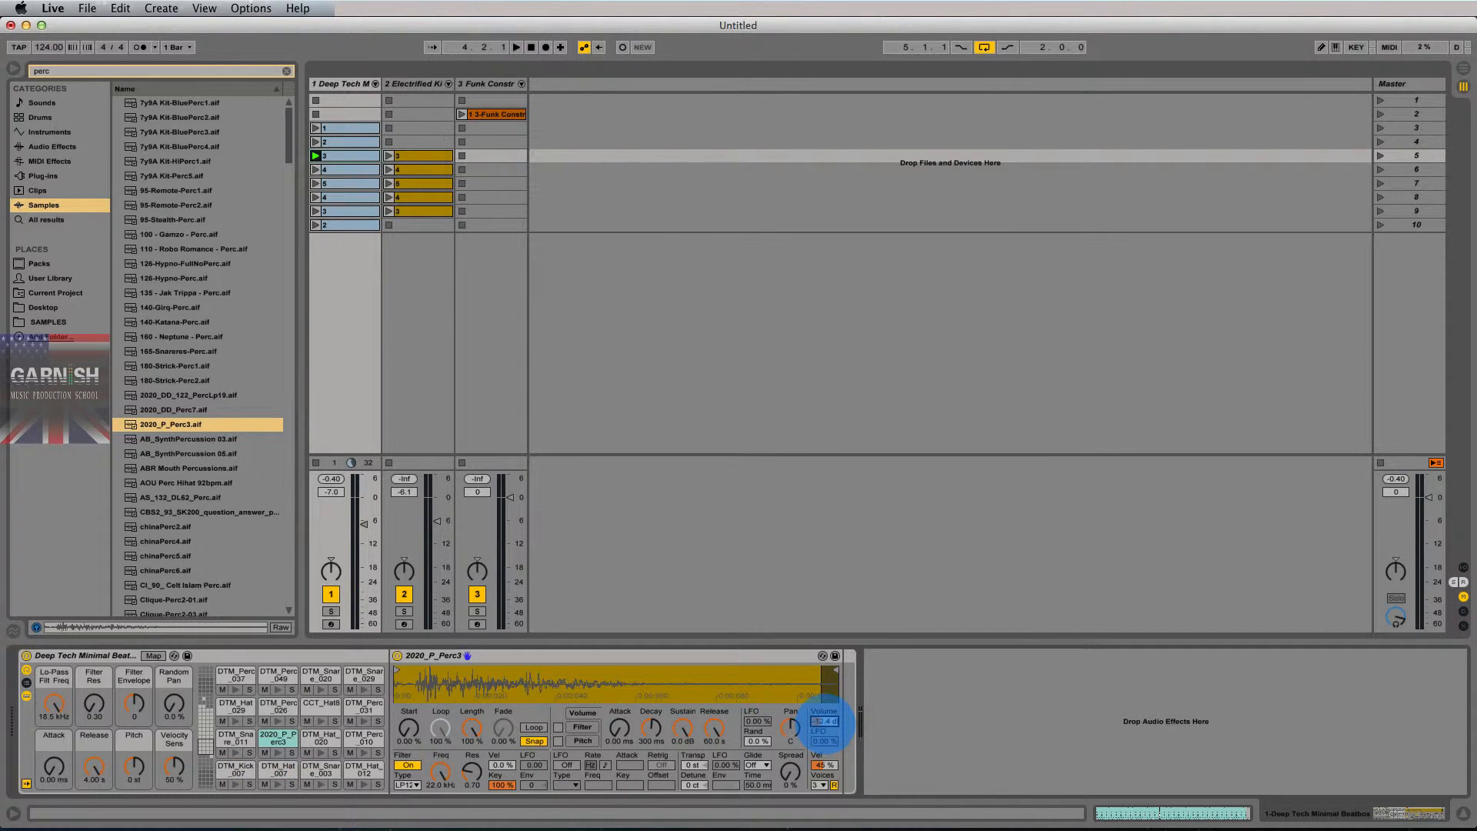
pyautogui.moveTo(824, 723); pyautogui.dragTo(900, 683)
# Resume playback, launch clip 4 to compare it, stop the transport, and show the pad bank containing Kick-808
pyautogui.press('space')
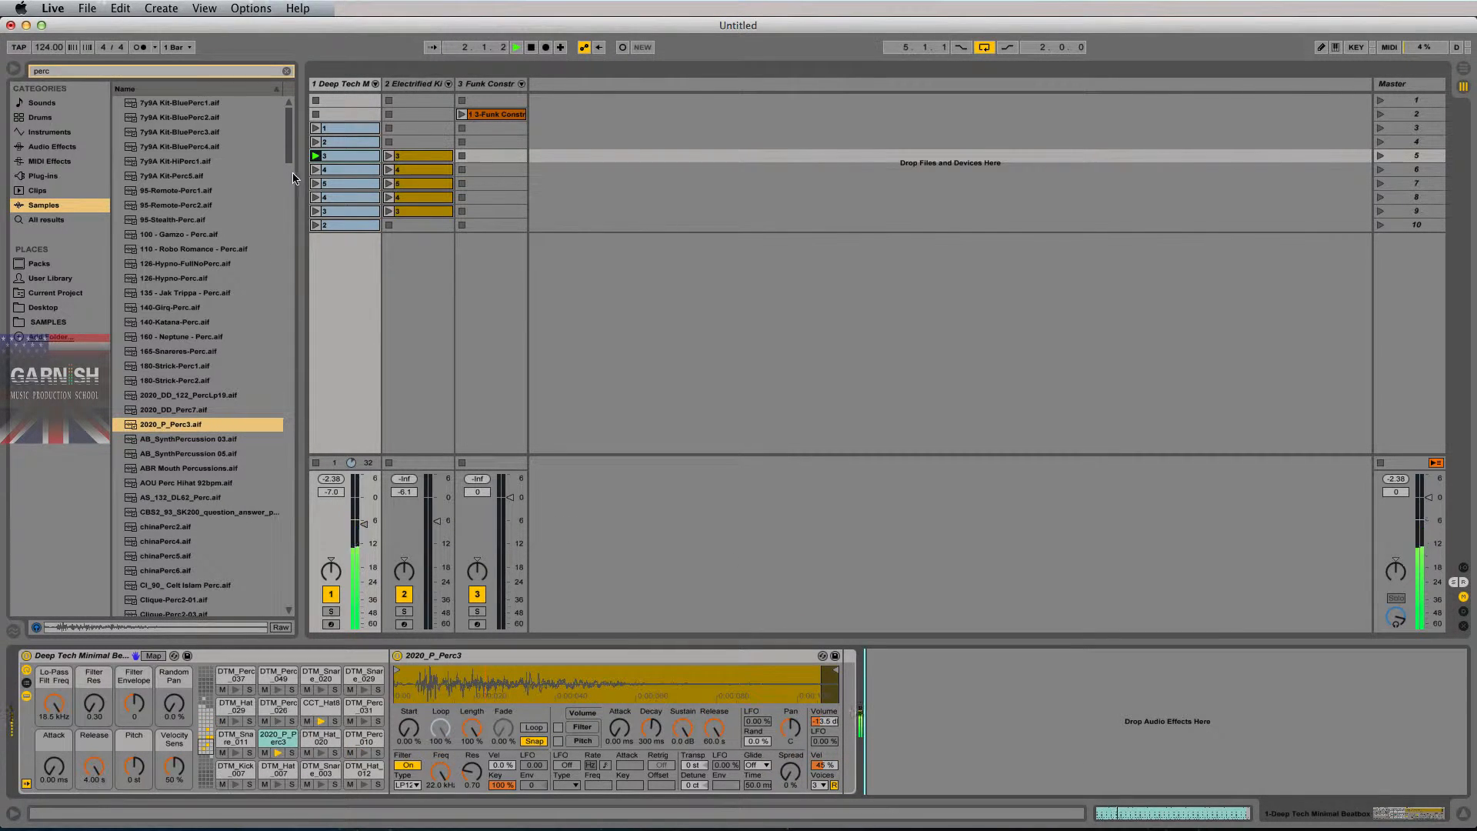
pyautogui.click(312, 171)
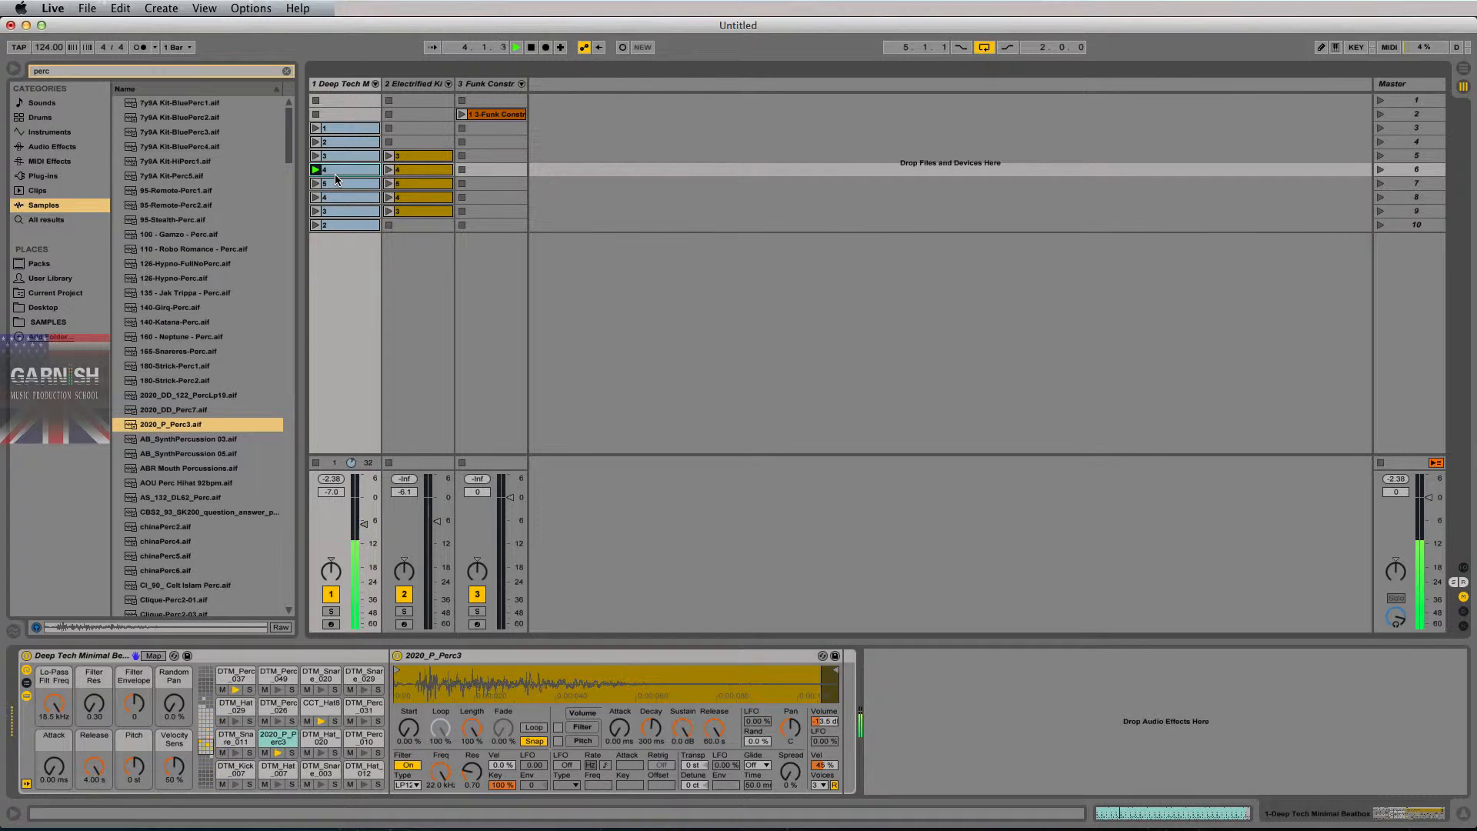
pyautogui.press('space')
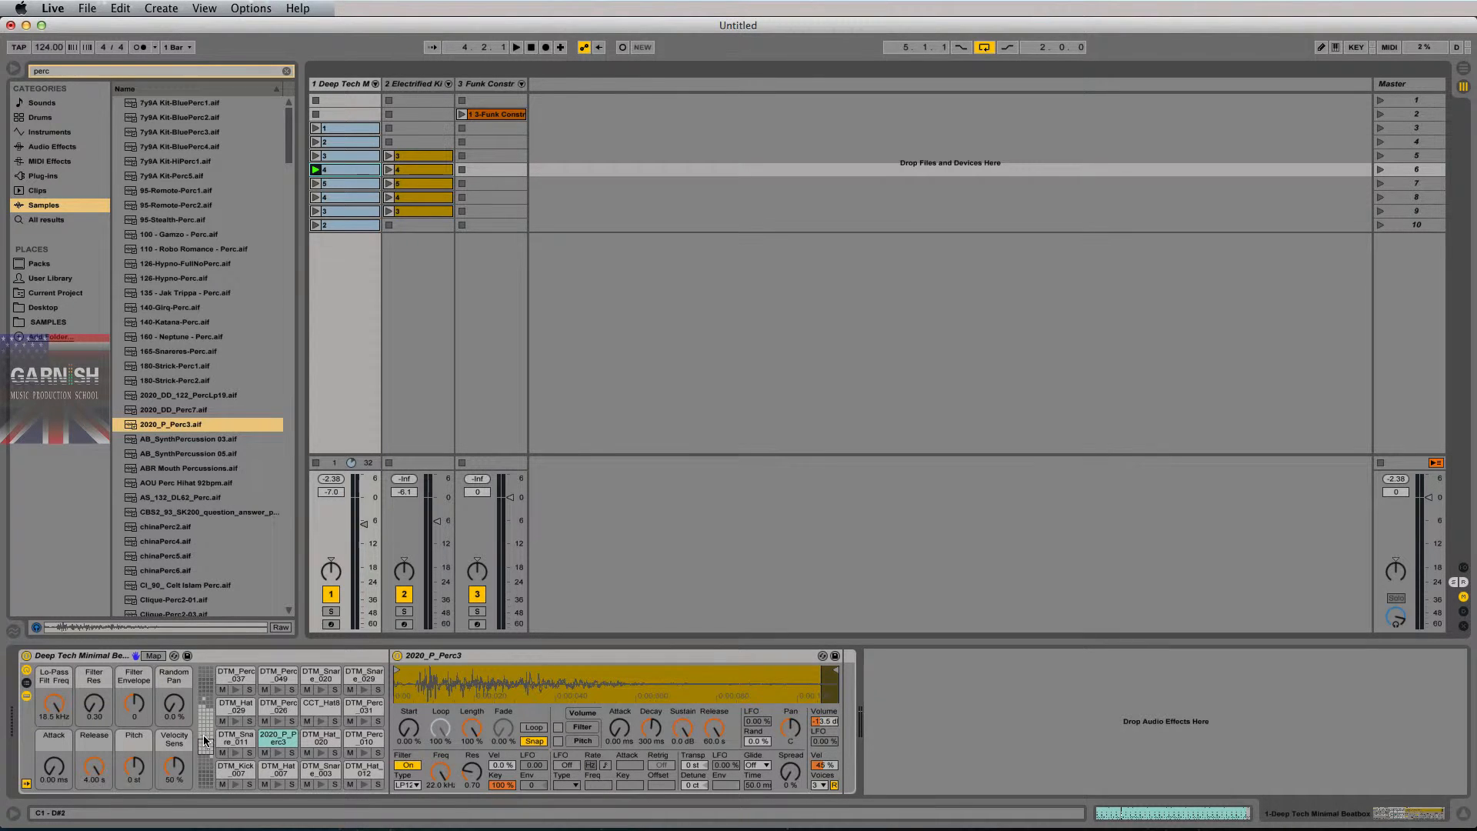
pyautogui.moveTo(205, 741); pyautogui.dragTo(204, 727)
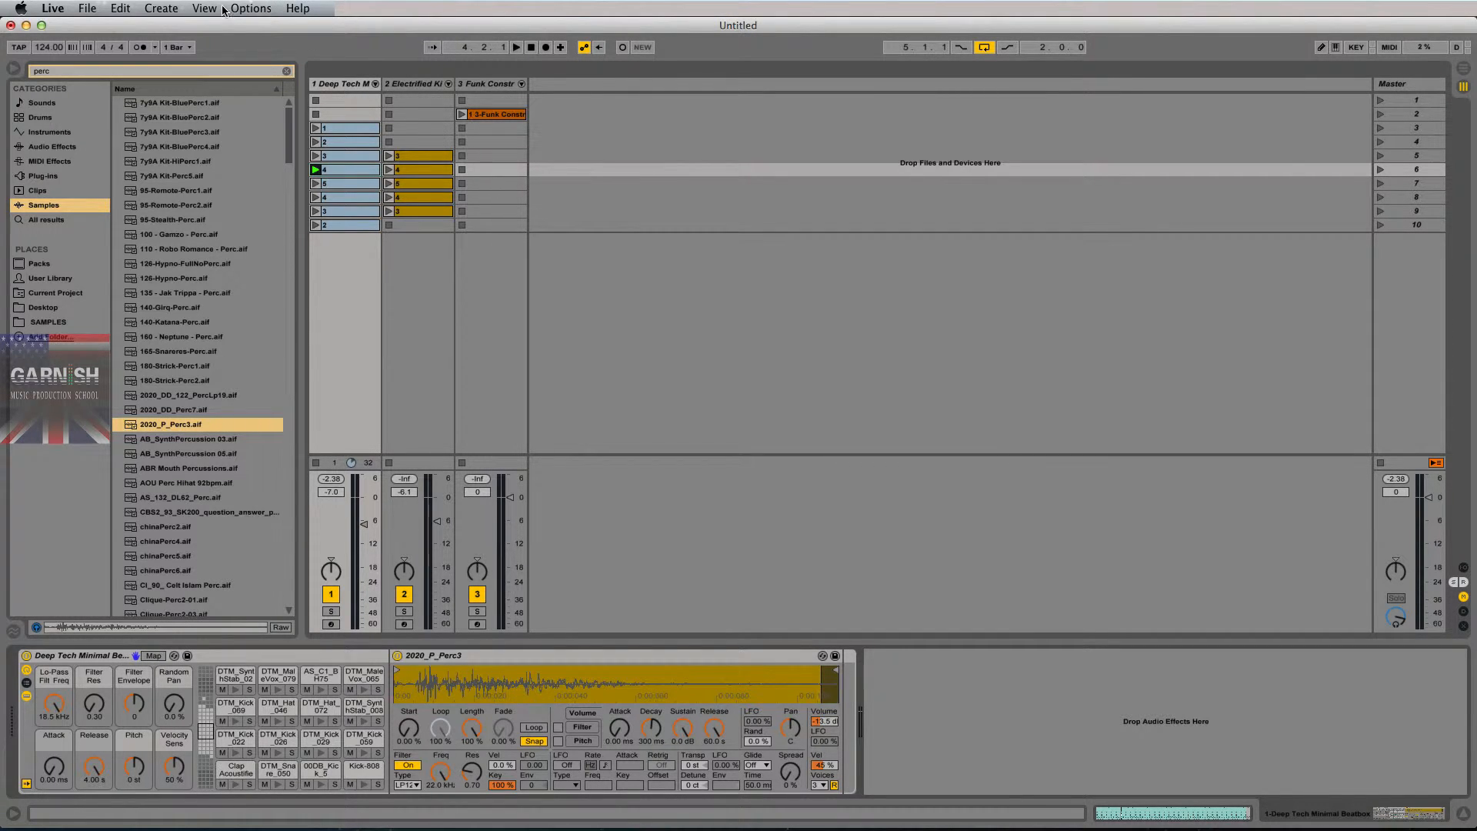
# Save the Live Set to the Desktop as "A1M1U2L3 - Building a Custom Drum Kit"
pyautogui.moveTo(162, 8); pyautogui.dragTo(115, 145)
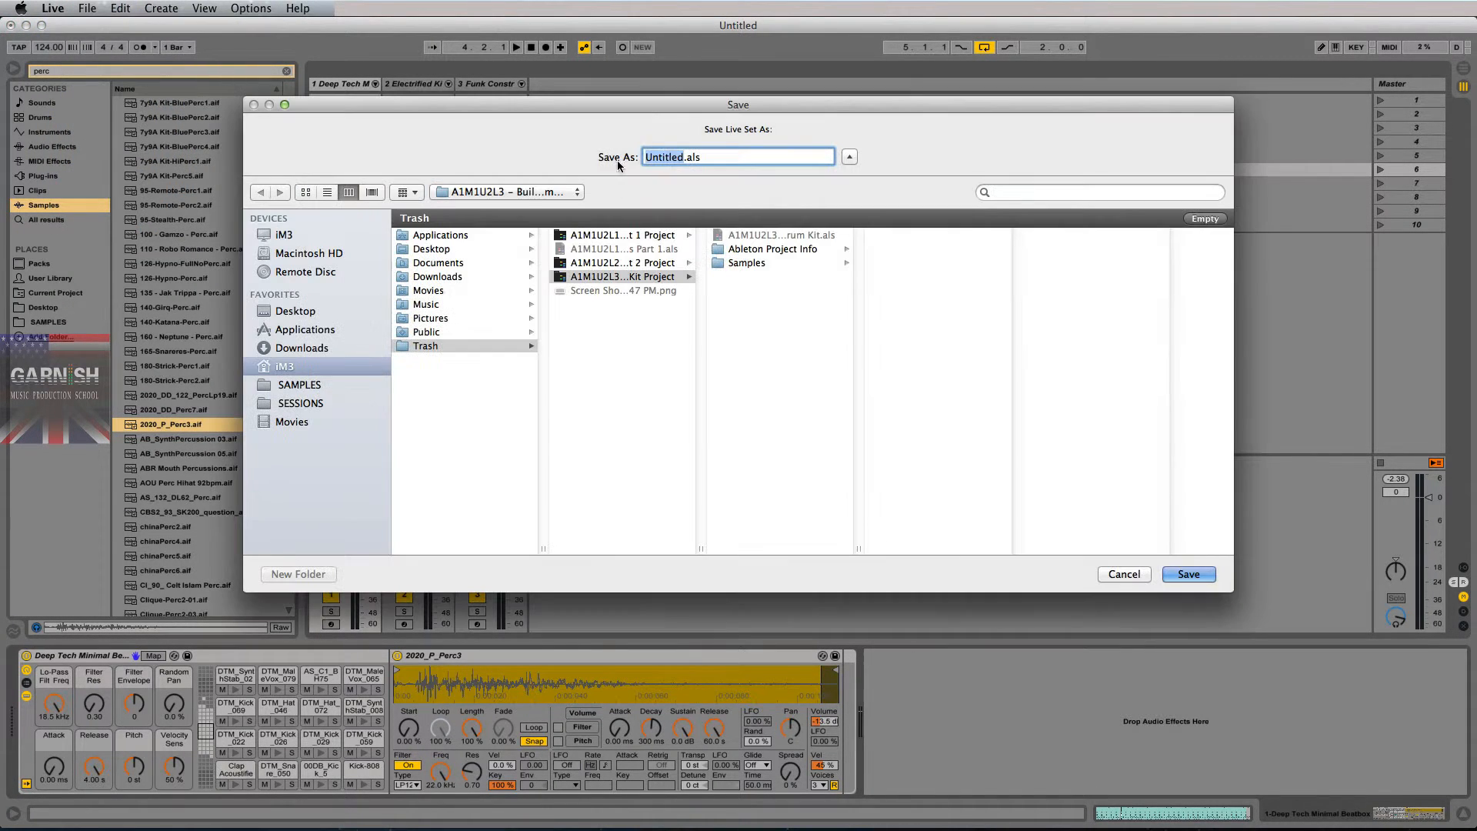
pyautogui.click(296, 310)
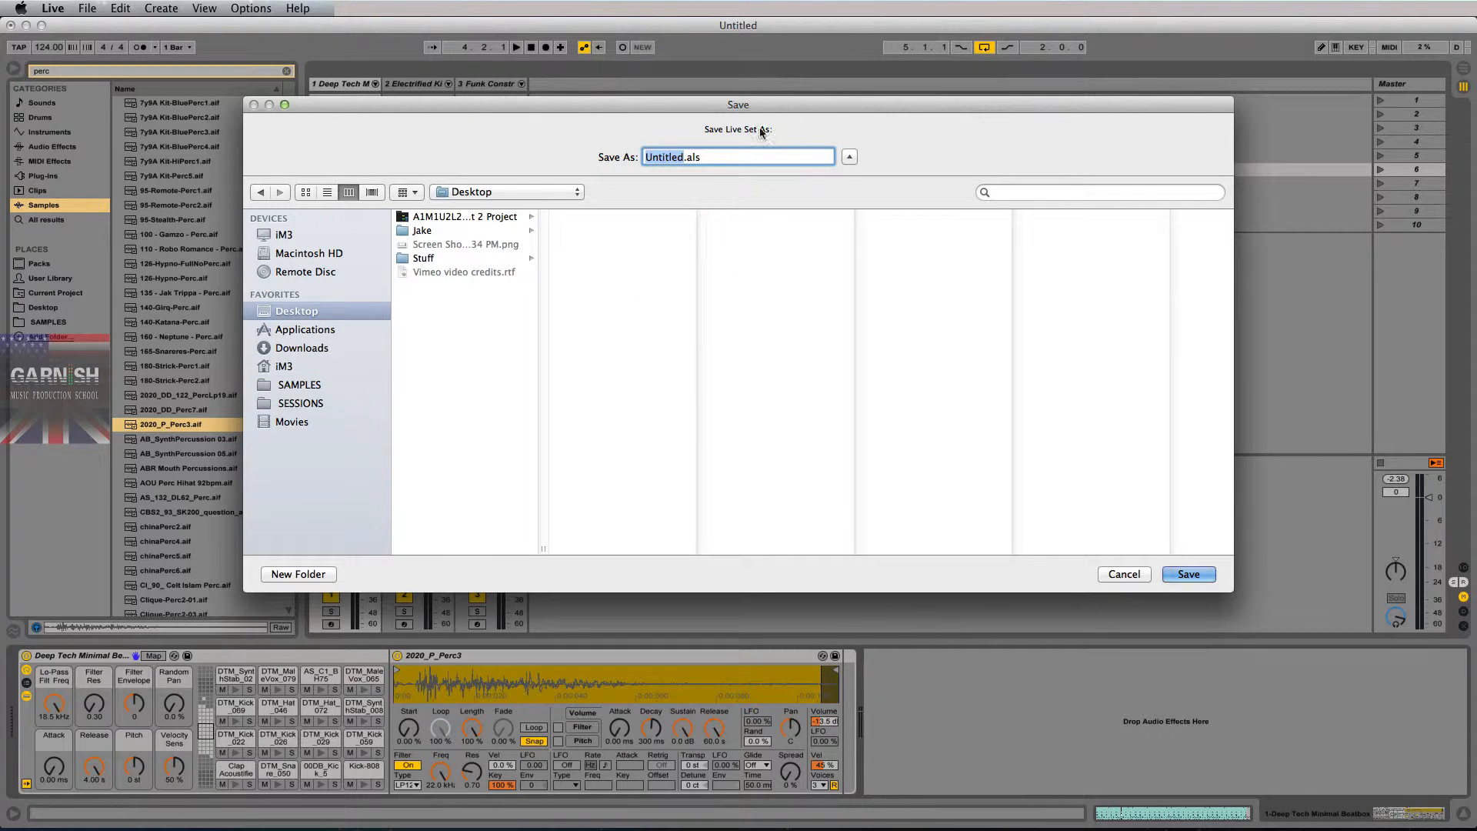
pyautogui.write('A1')
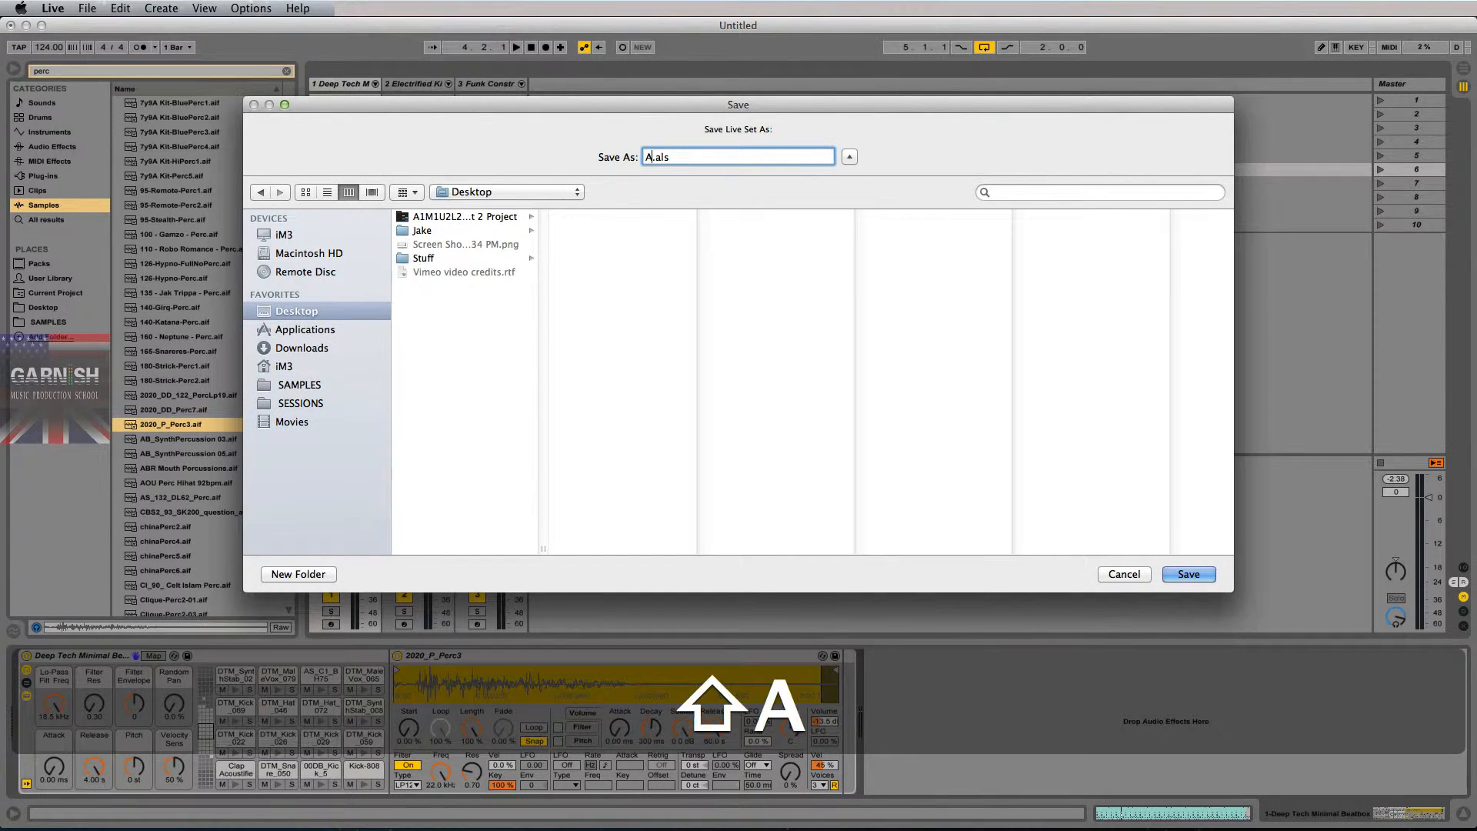
pyautogui.write('M1')
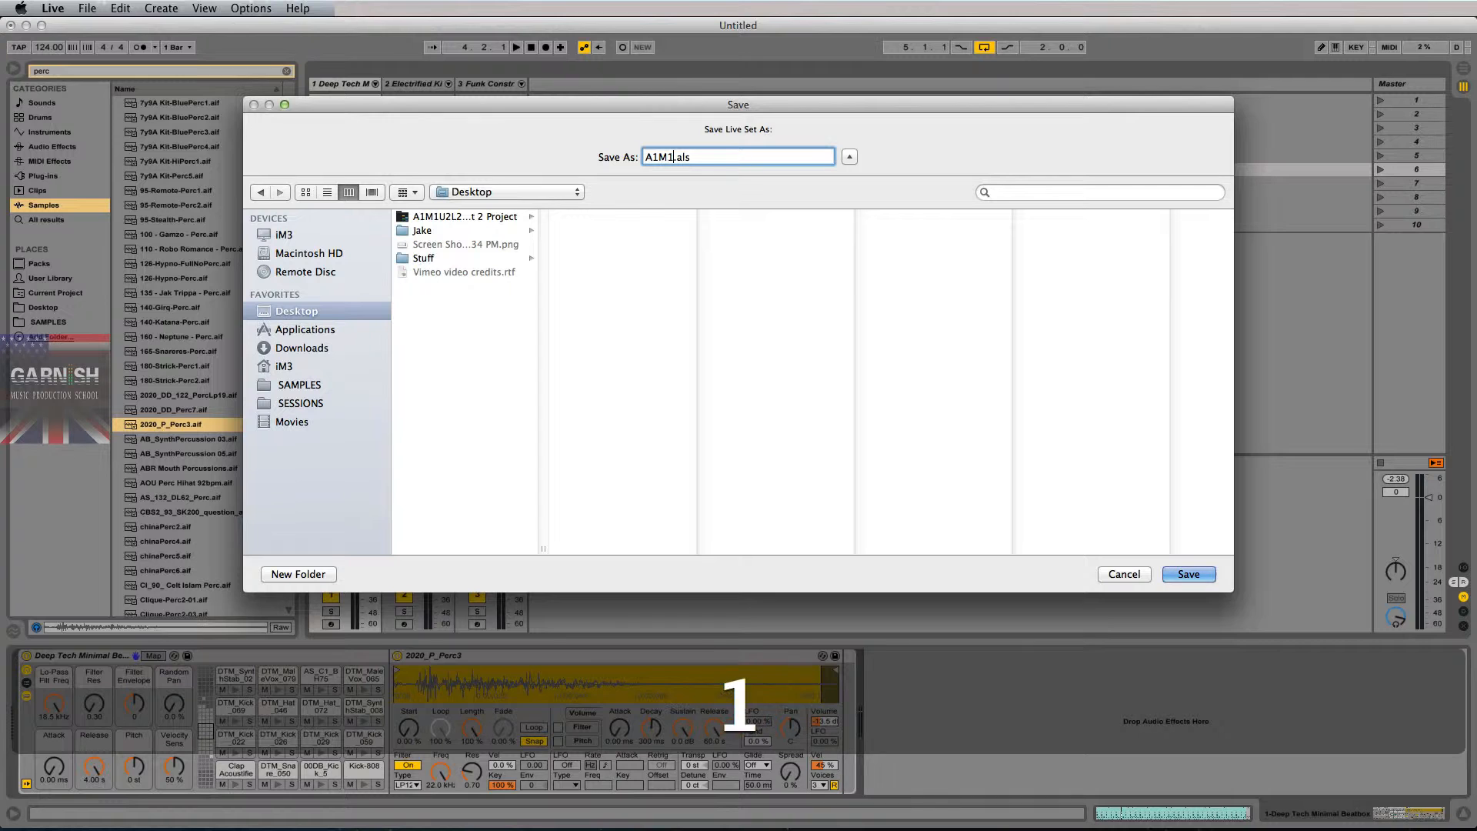
pyautogui.write('U')
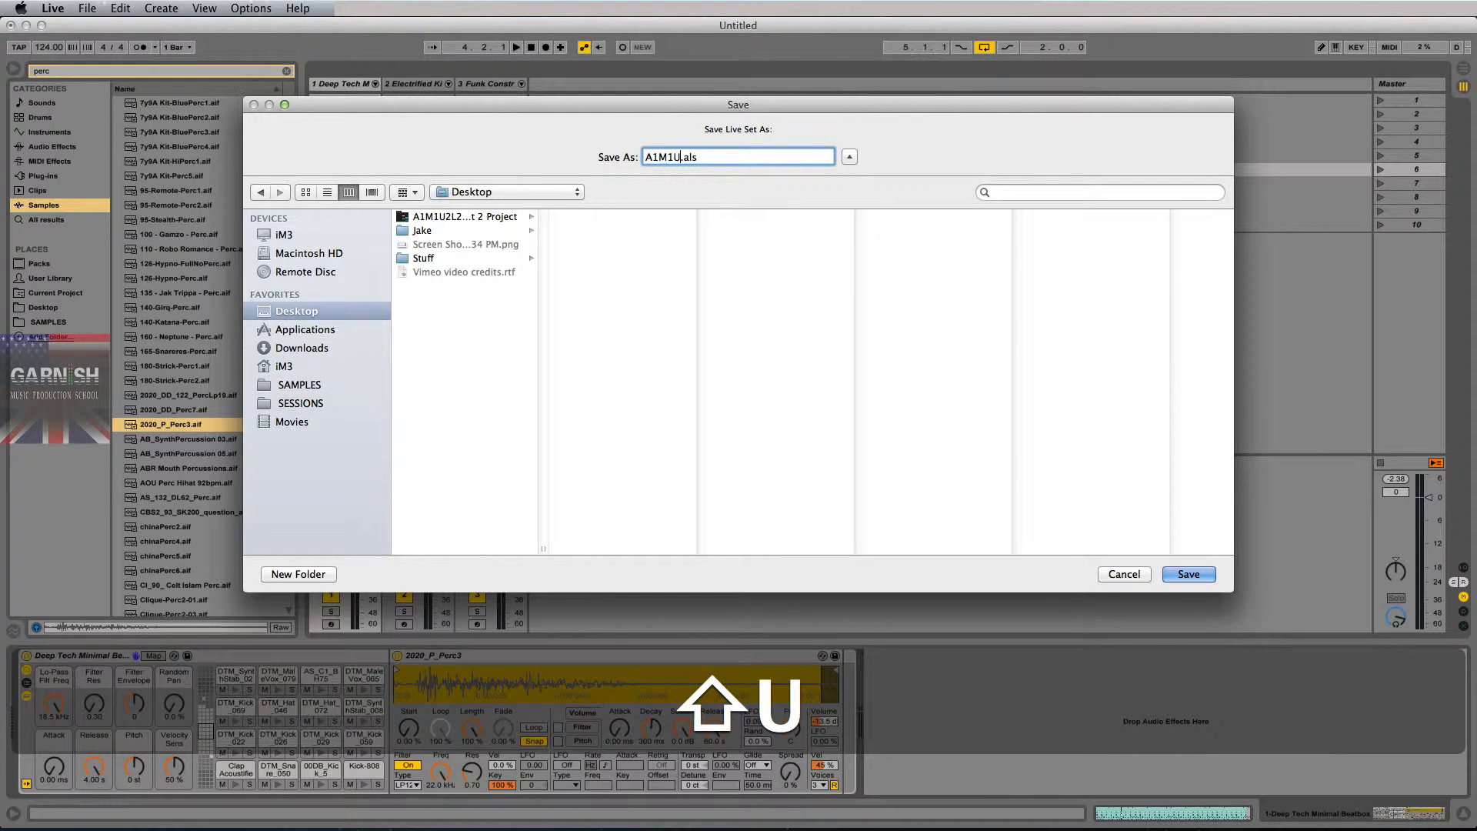
pyautogui.write('2L3')
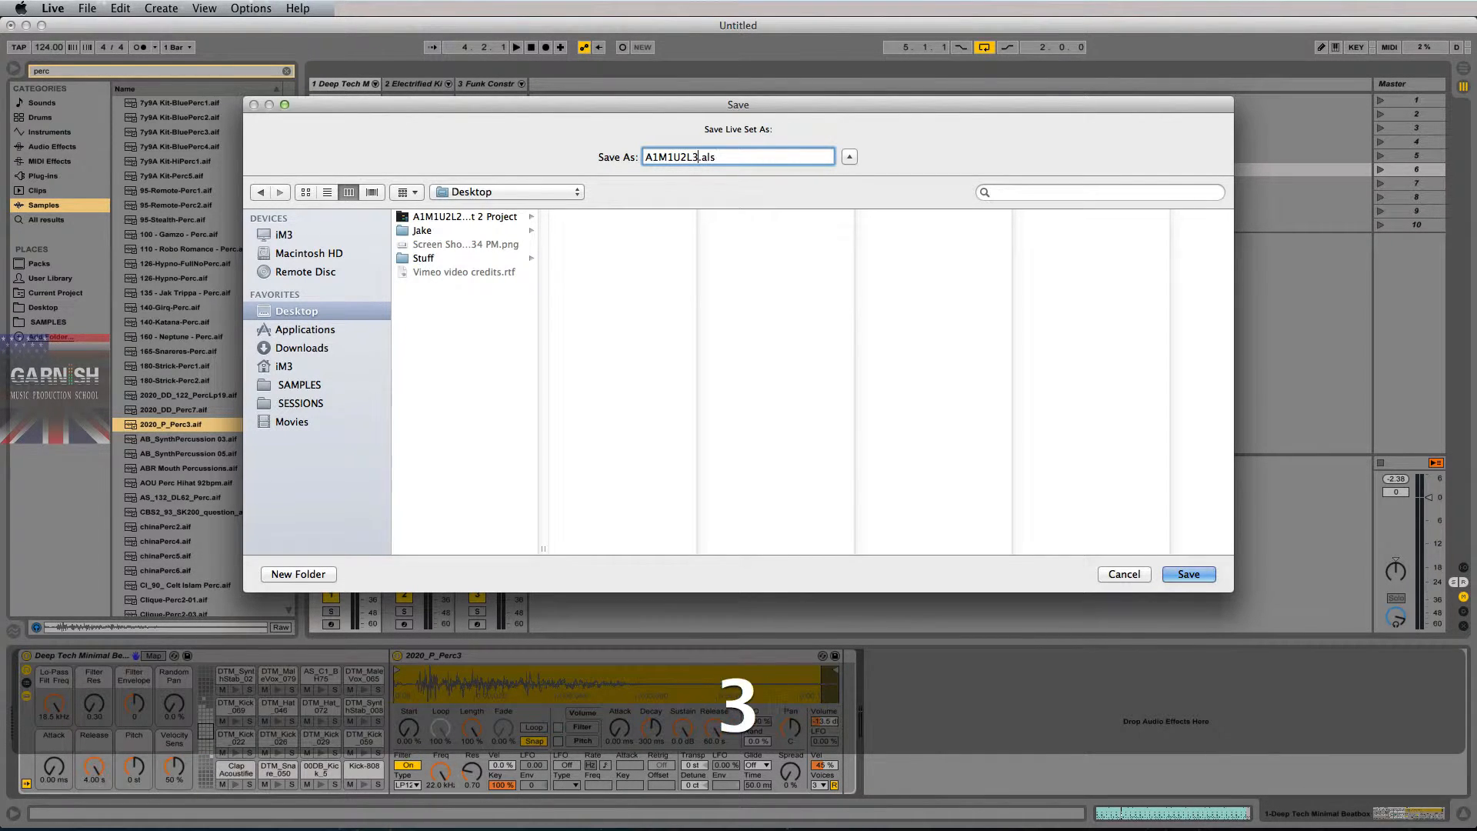
pyautogui.write(' - ')
pyautogui.write('Building')
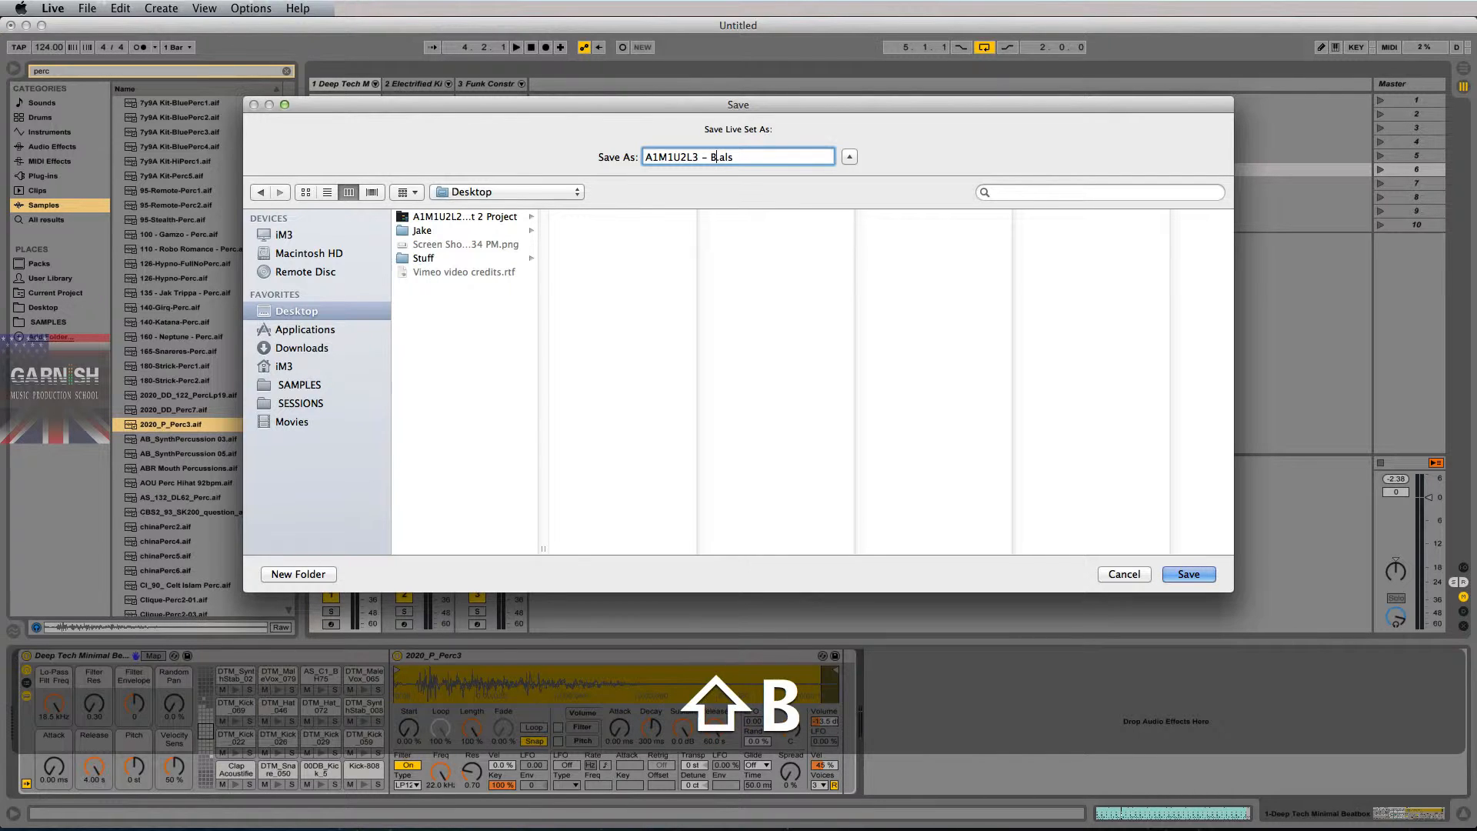
pyautogui.write(' a Custom ')
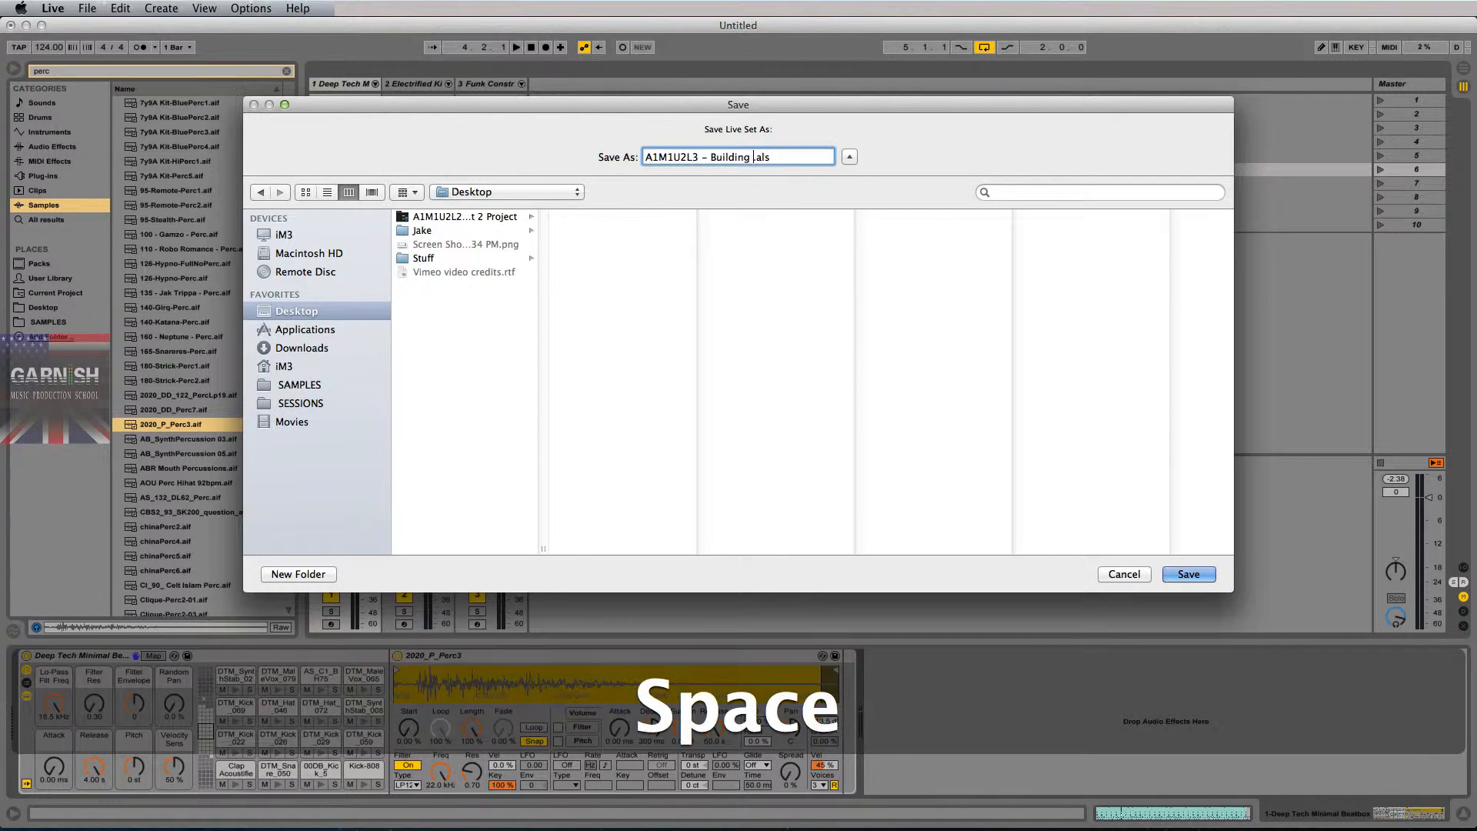
pyautogui.write('Drum Kit')
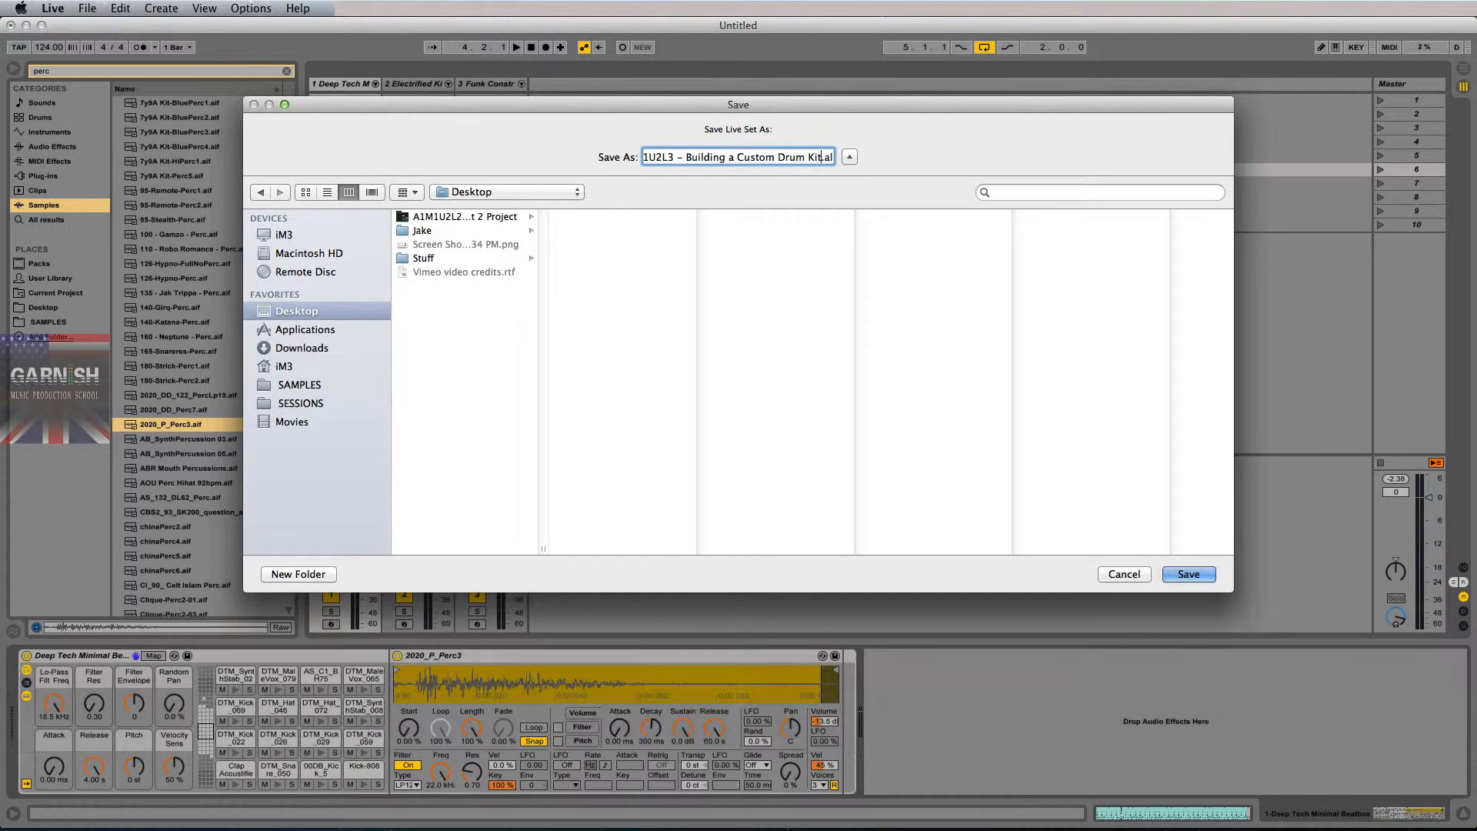
pyautogui.press('Return')
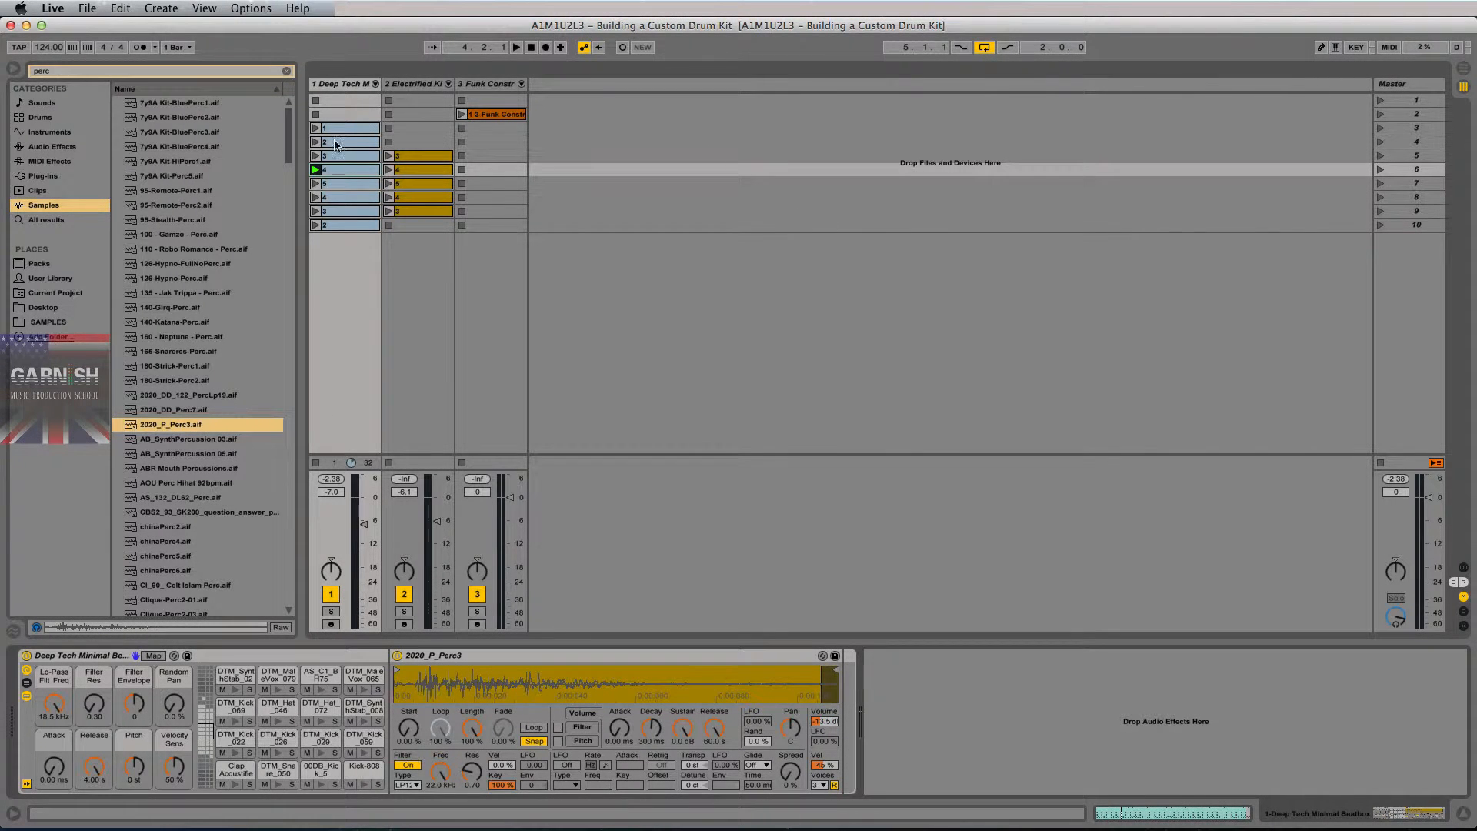
# Clear the perc search, inspect the saved project's folder on the Desktop, and return to browsing samples
pyautogui.click(57, 310)
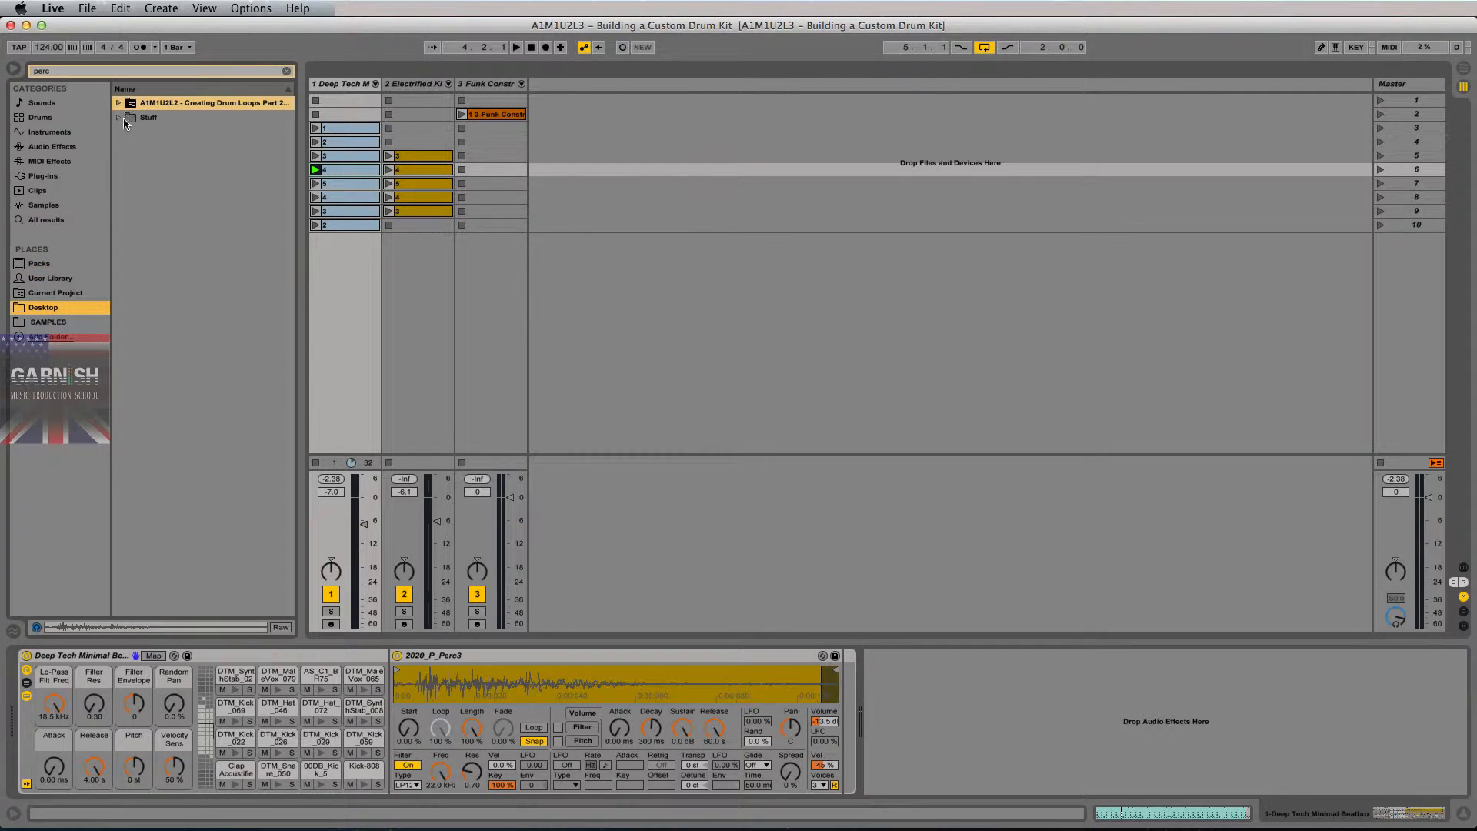
pyautogui.click(285, 71)
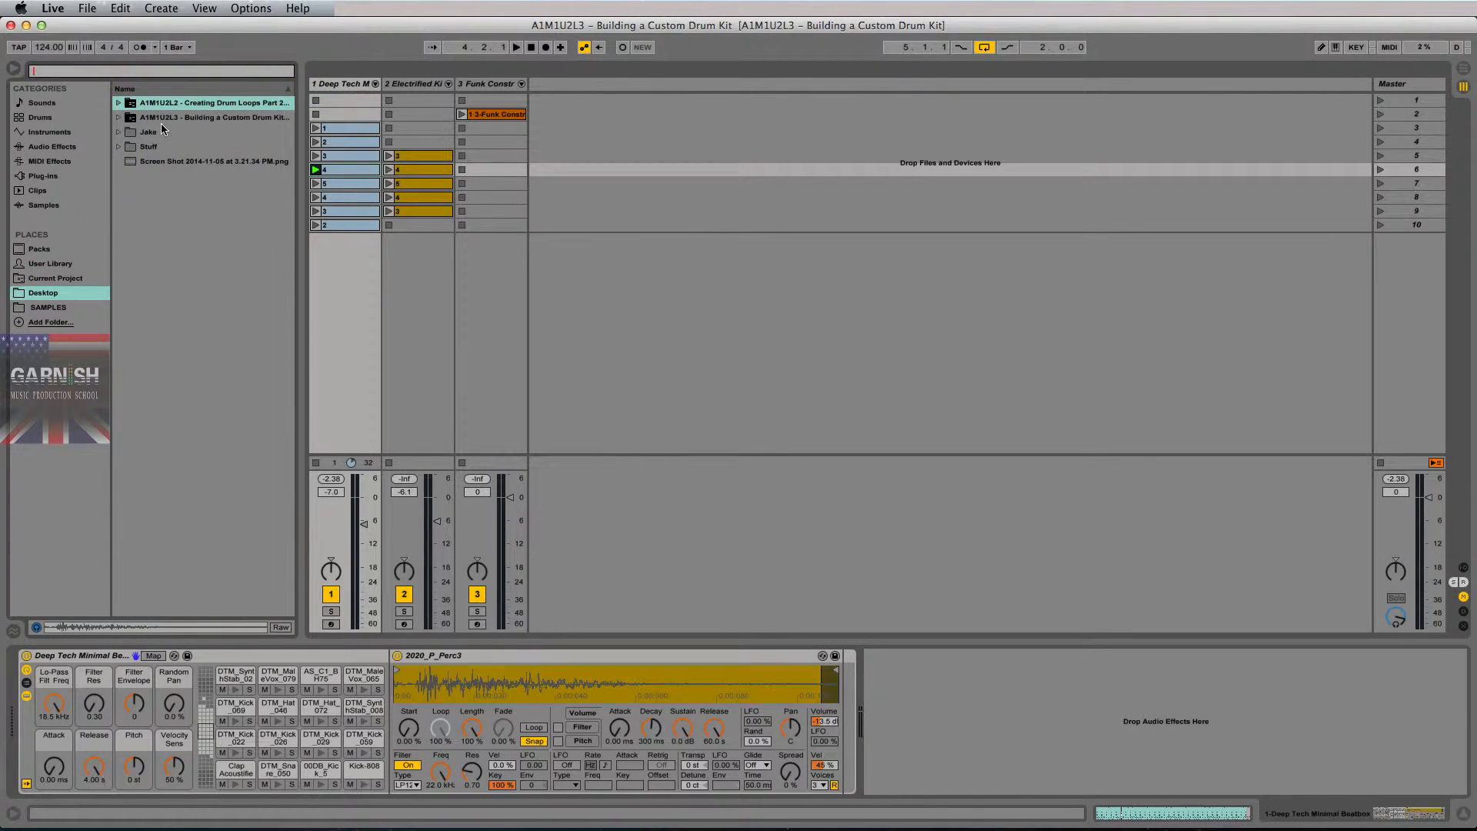
pyautogui.doubleClick(131, 117)
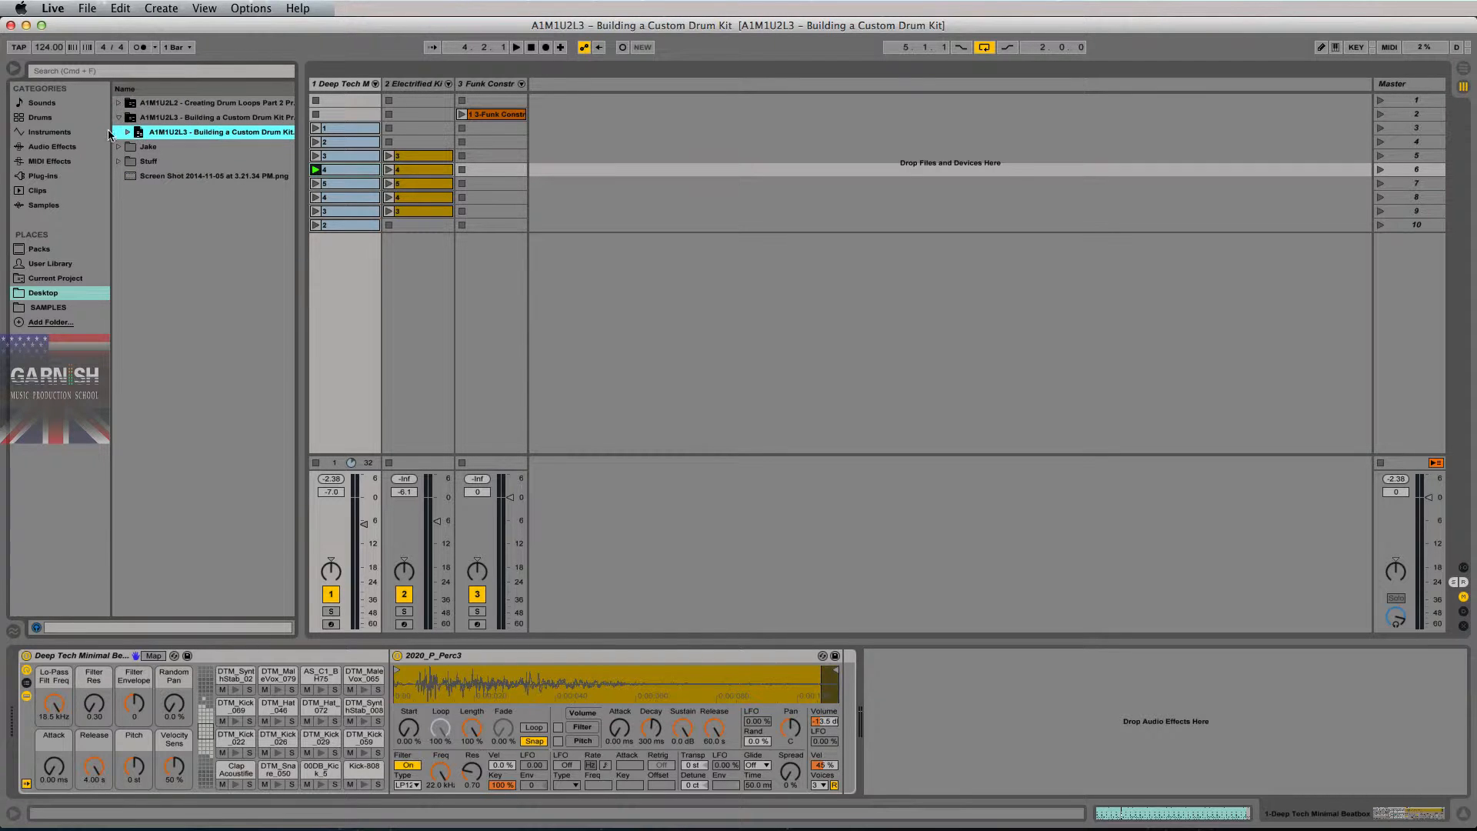
pyautogui.click(47, 204)
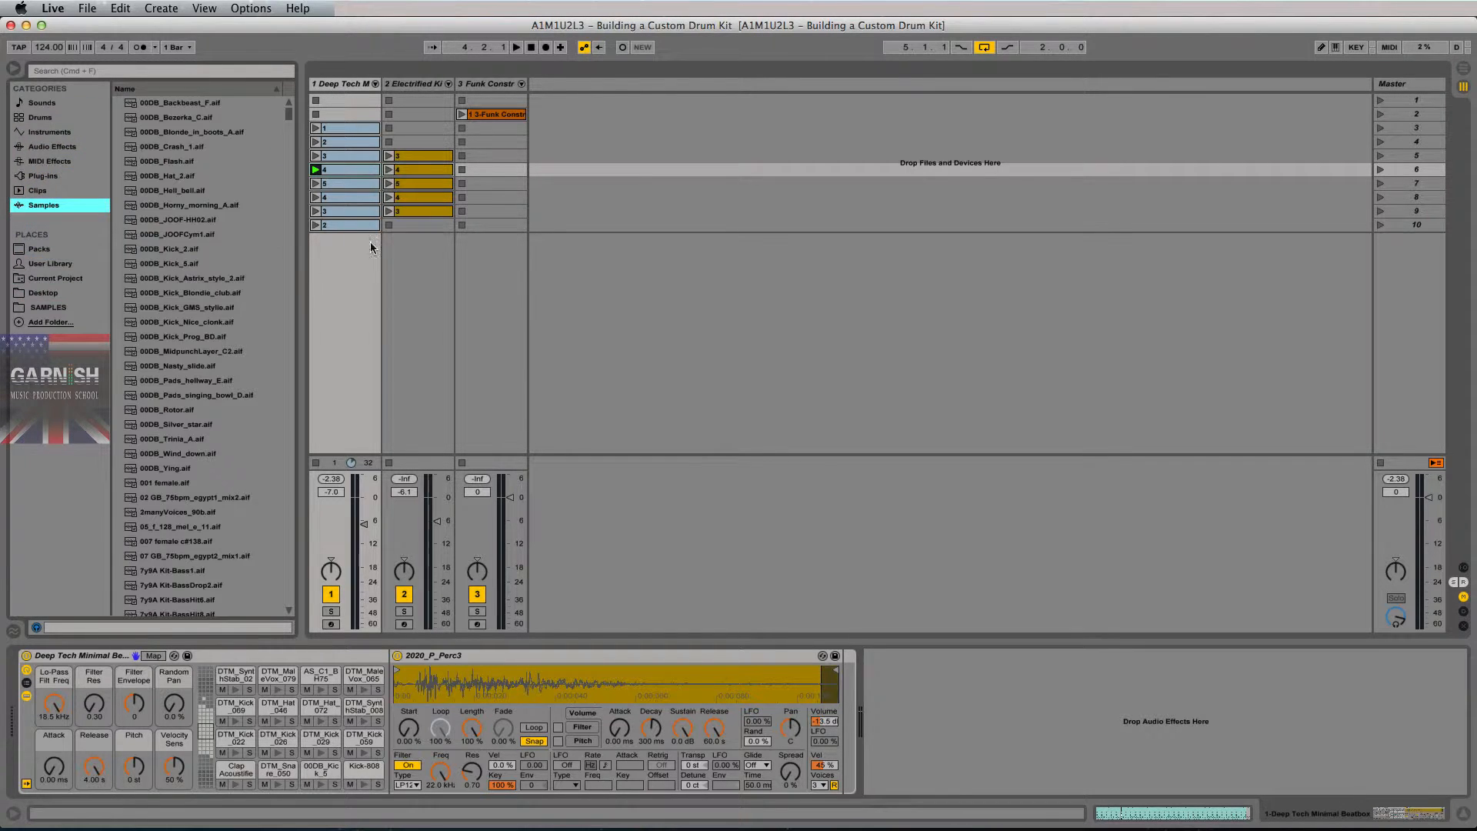
# Collect all and save the set, copying files from elsewhere, other Projects, the User Library and Factory Packs into the project
pyautogui.click(334, 85)
pyautogui.click(161, 8)
pyautogui.click(87, 8)
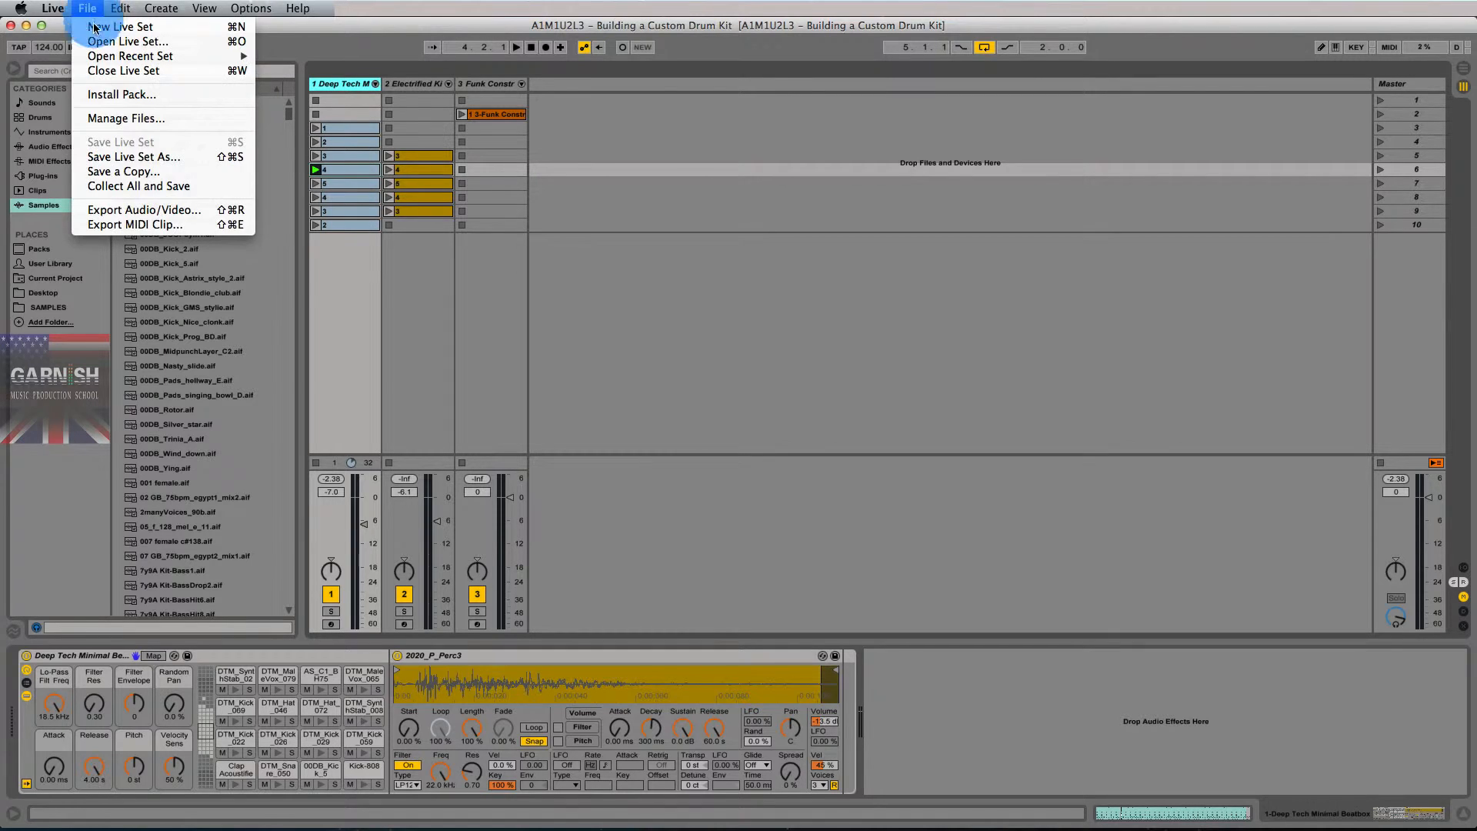
pyautogui.click(113, 187)
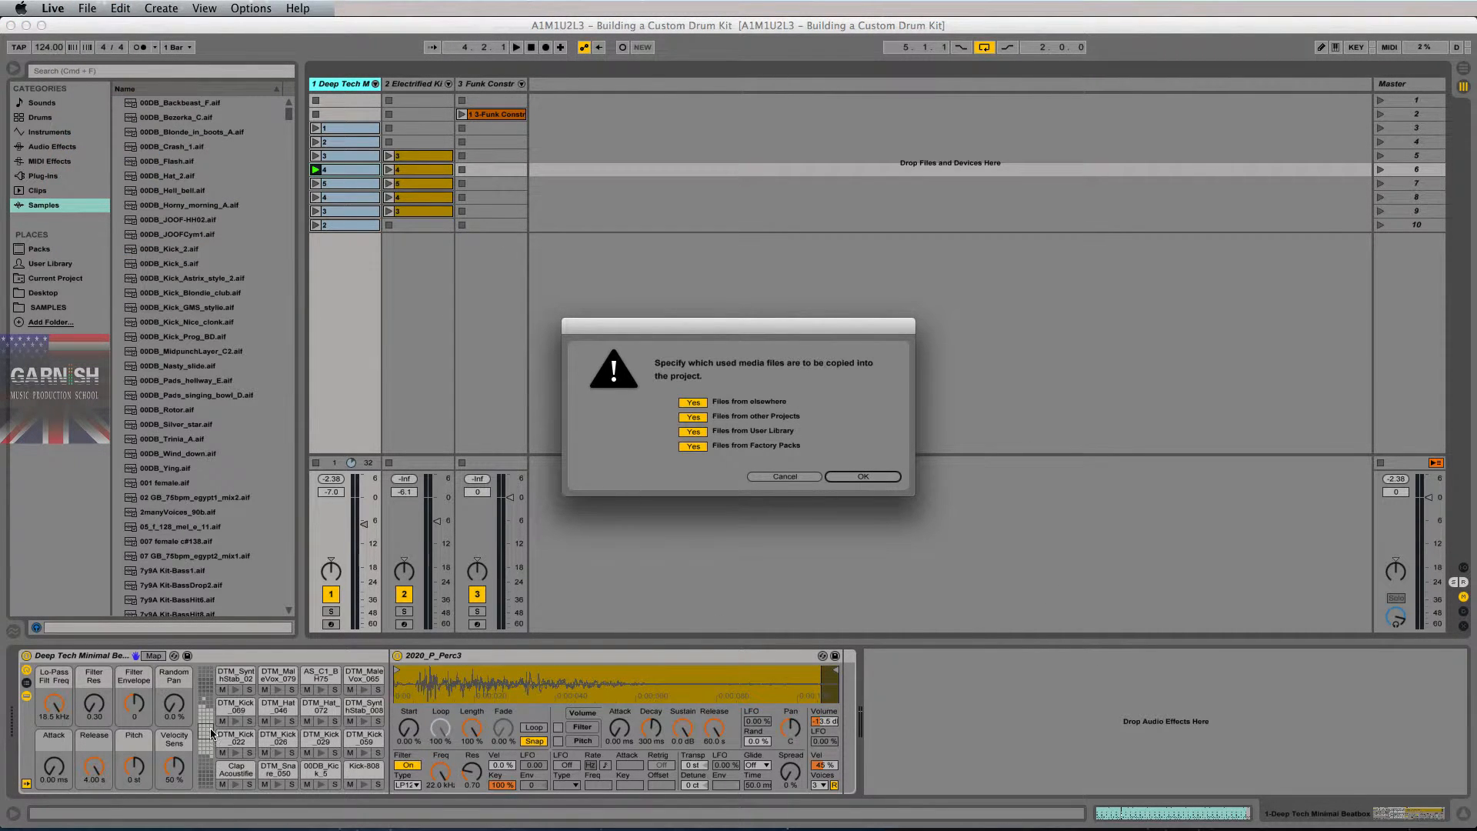
pyautogui.click(864, 476)
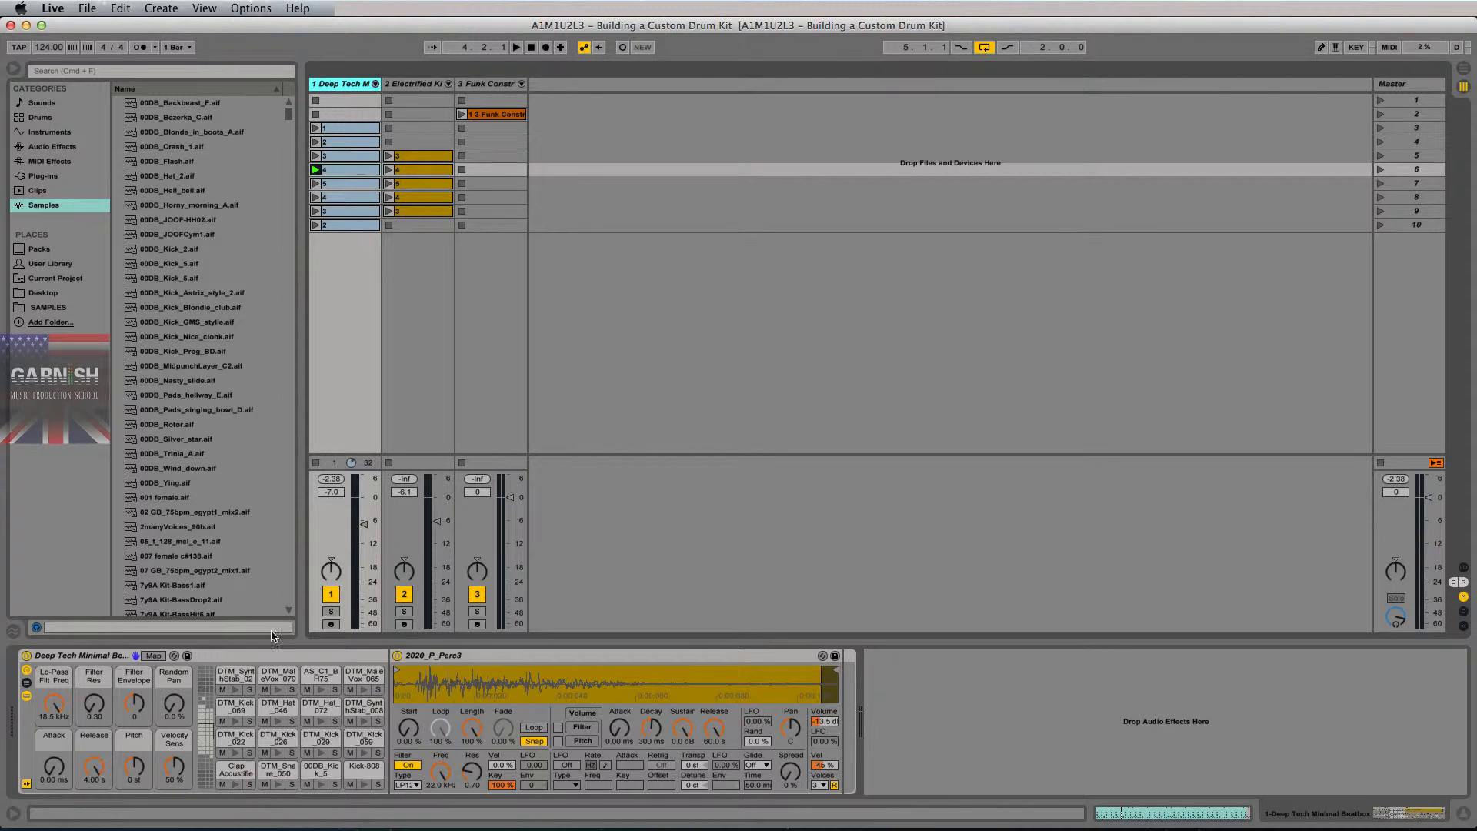
# Audition the customized drum rack's kick, hat and synth stab pads one after another
pyautogui.click(236, 721)
pyautogui.click(278, 720)
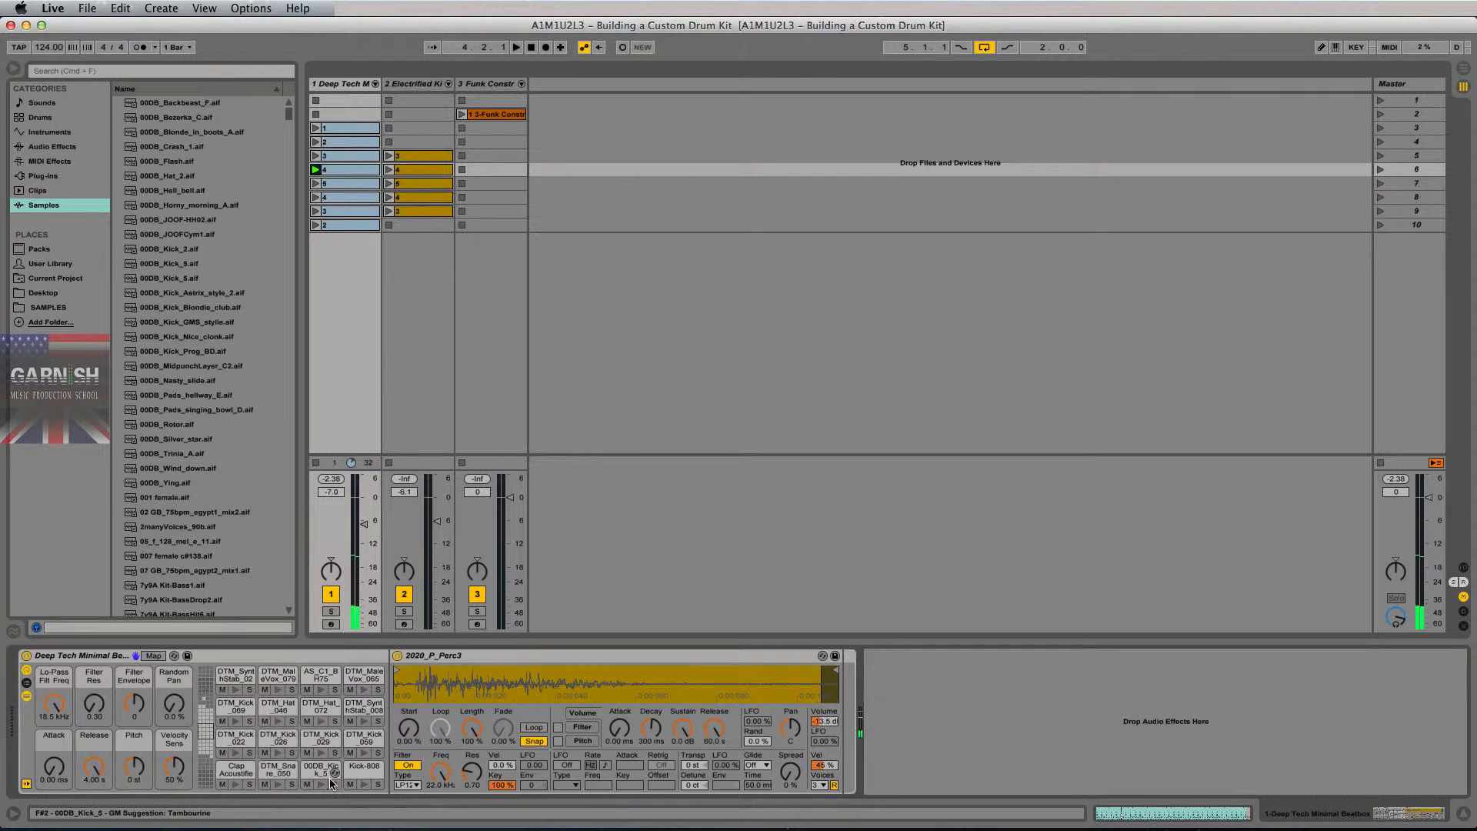
pyautogui.click(278, 752)
pyautogui.click(329, 754)
pyautogui.click(329, 754)
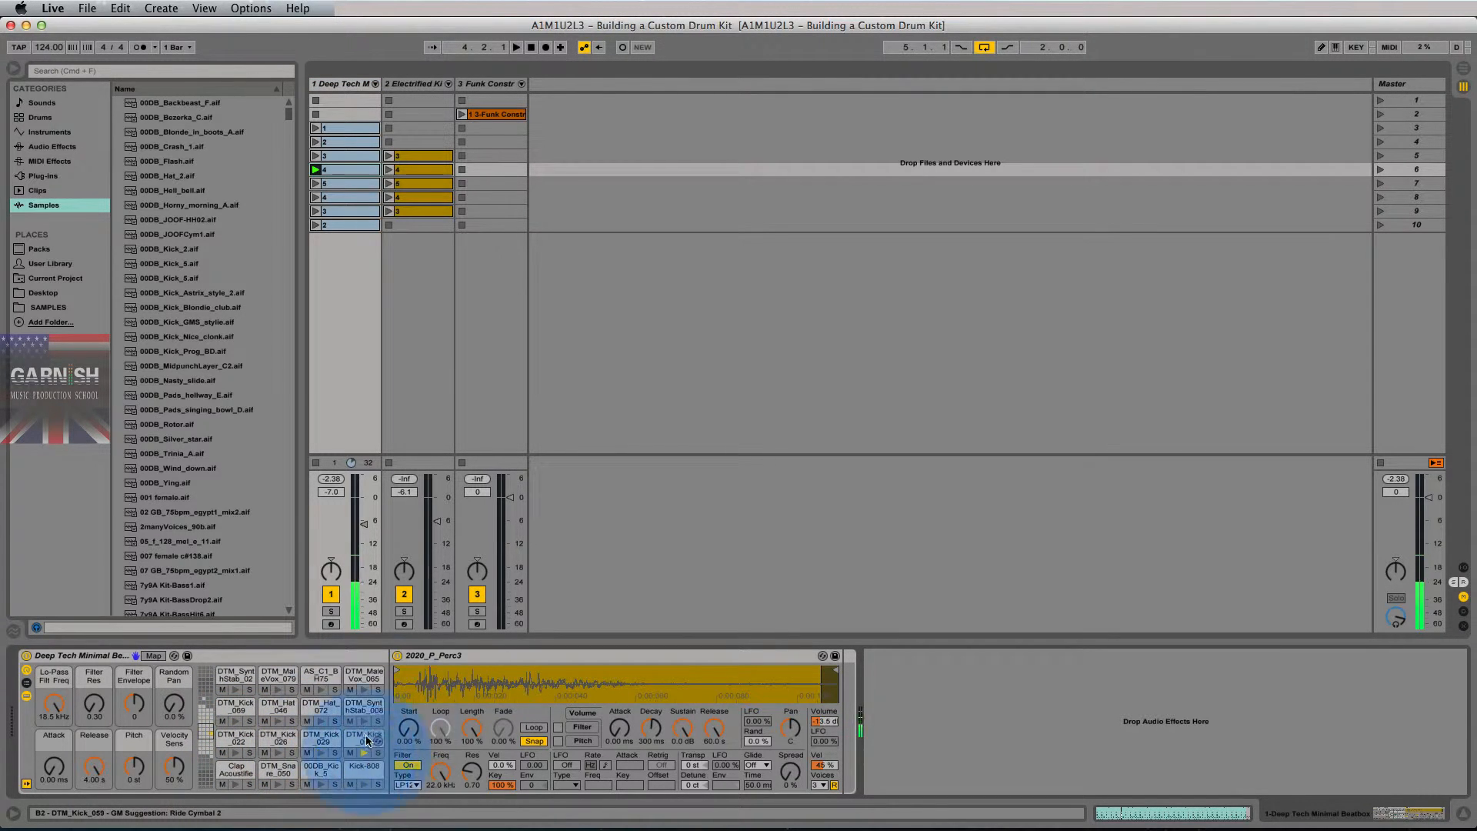
pyautogui.click(329, 754)
pyautogui.click(322, 724)
pyautogui.click(322, 723)
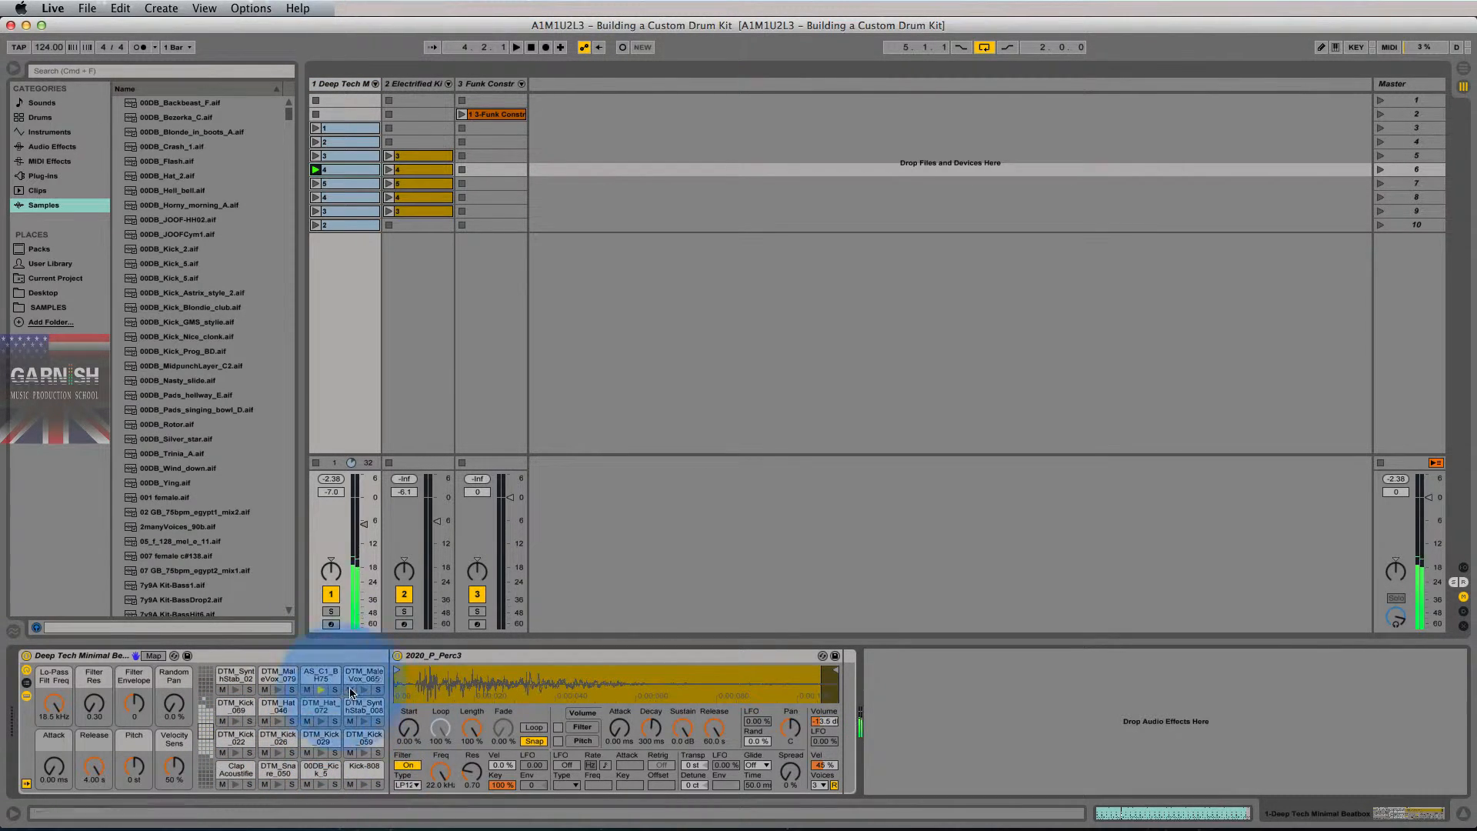
pyautogui.click(239, 690)
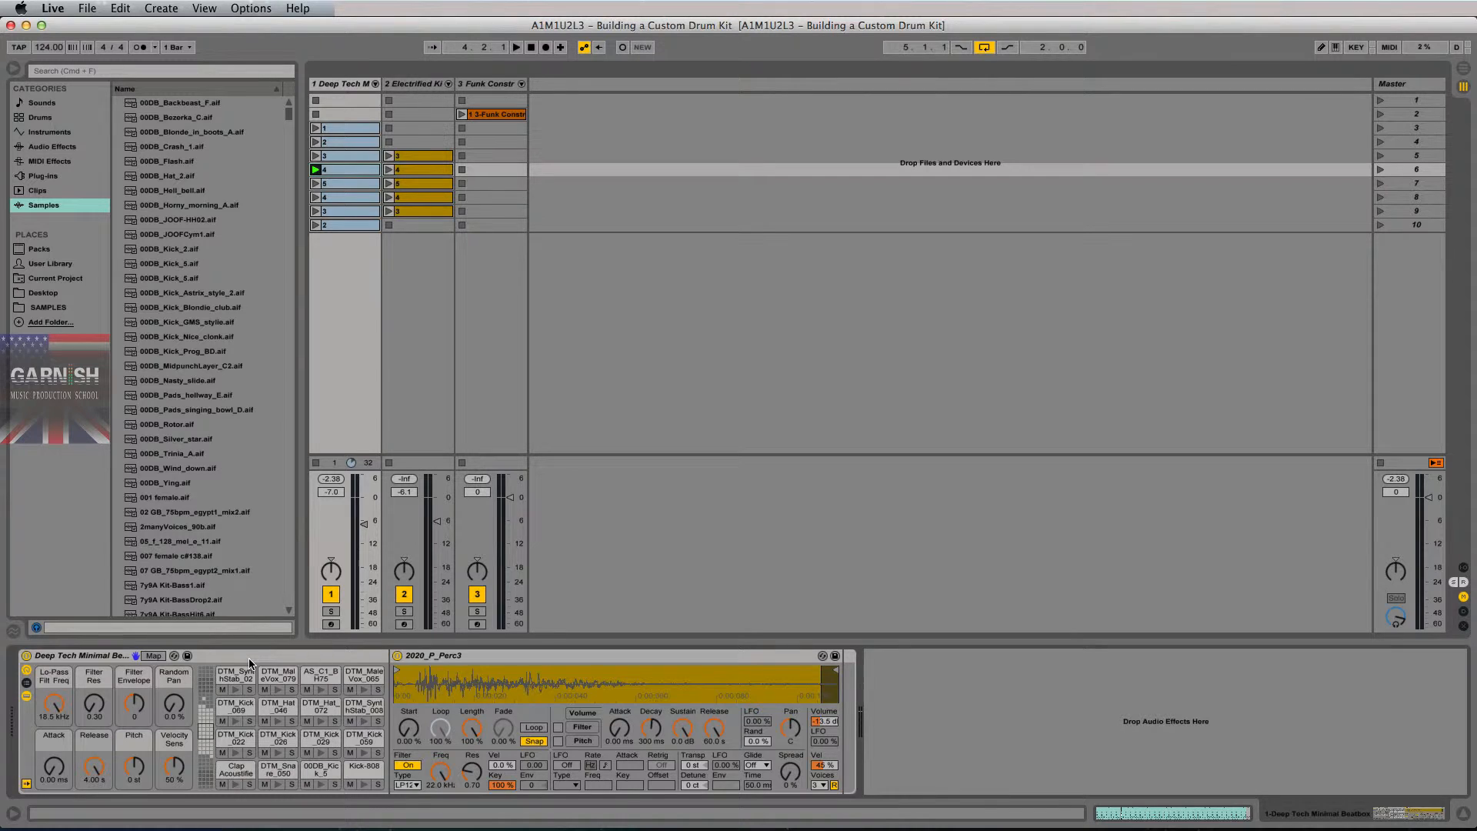
# Start renaming the Deep Tech Minimal Beatbox drum rack by adding the creator's first name in capitals before it
pyautogui.click(82, 657)
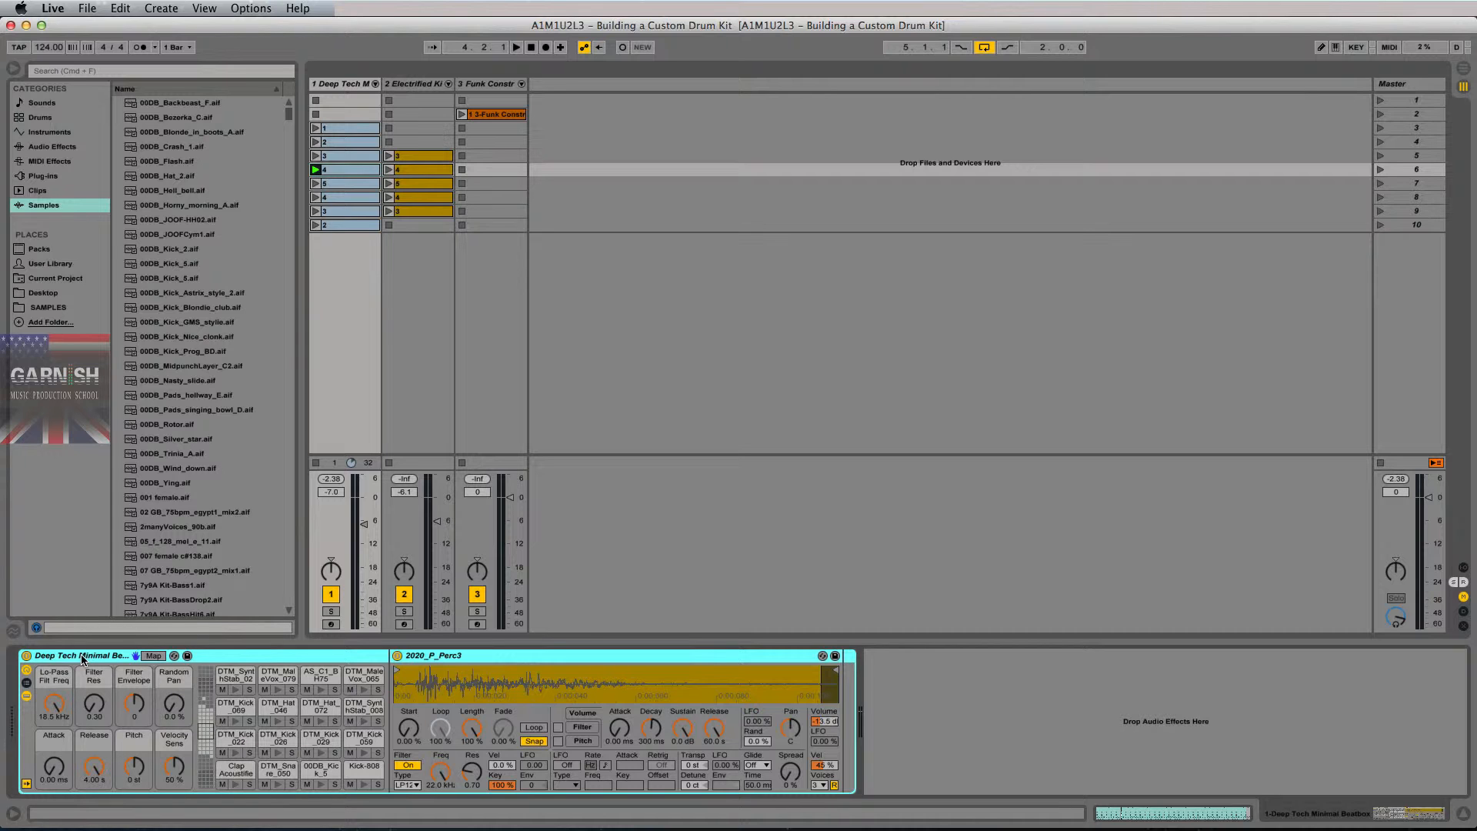
pyautogui.press('super')
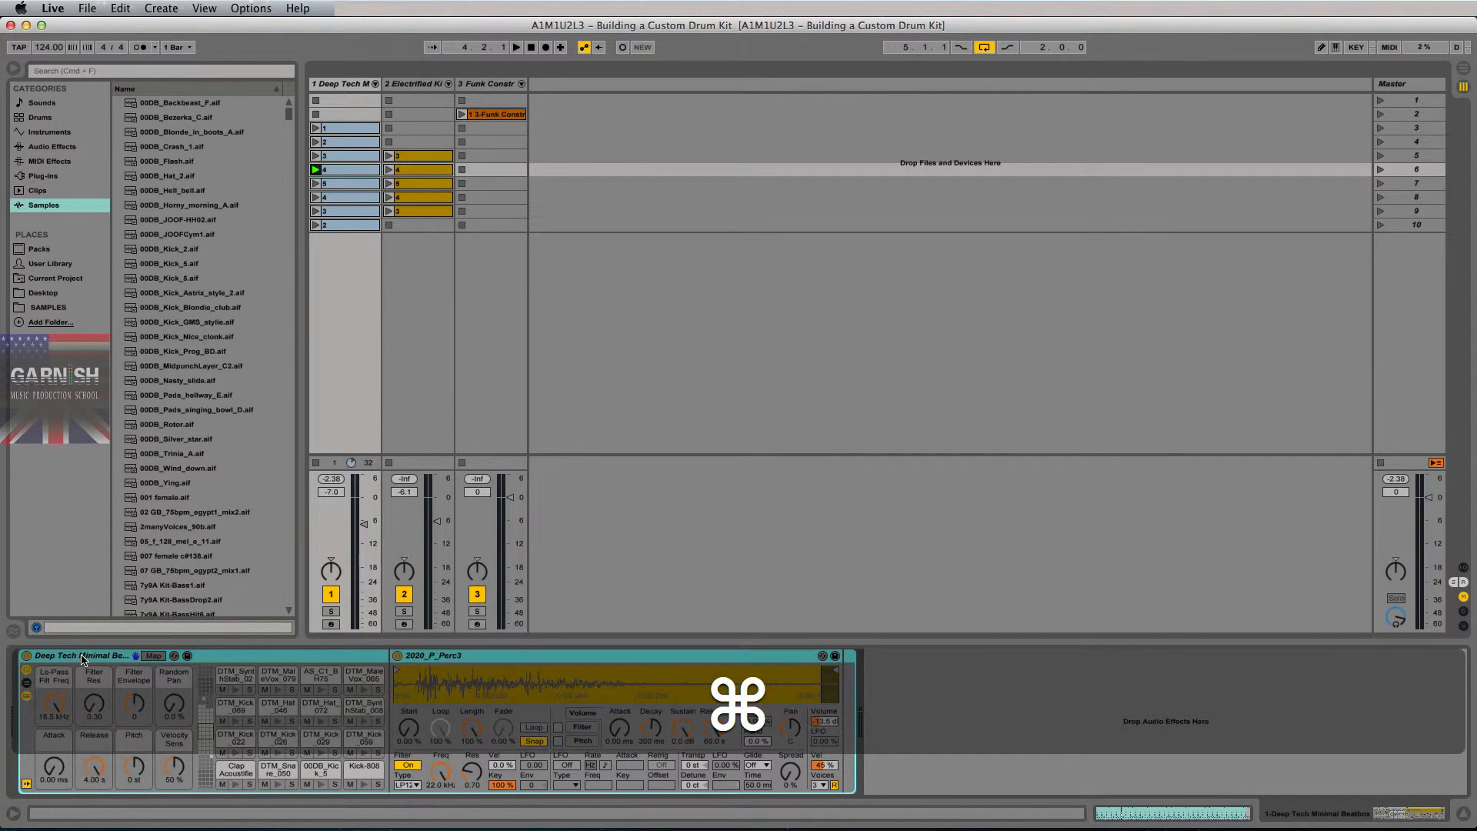
pyautogui.press('super+r')
pyautogui.press('Left')
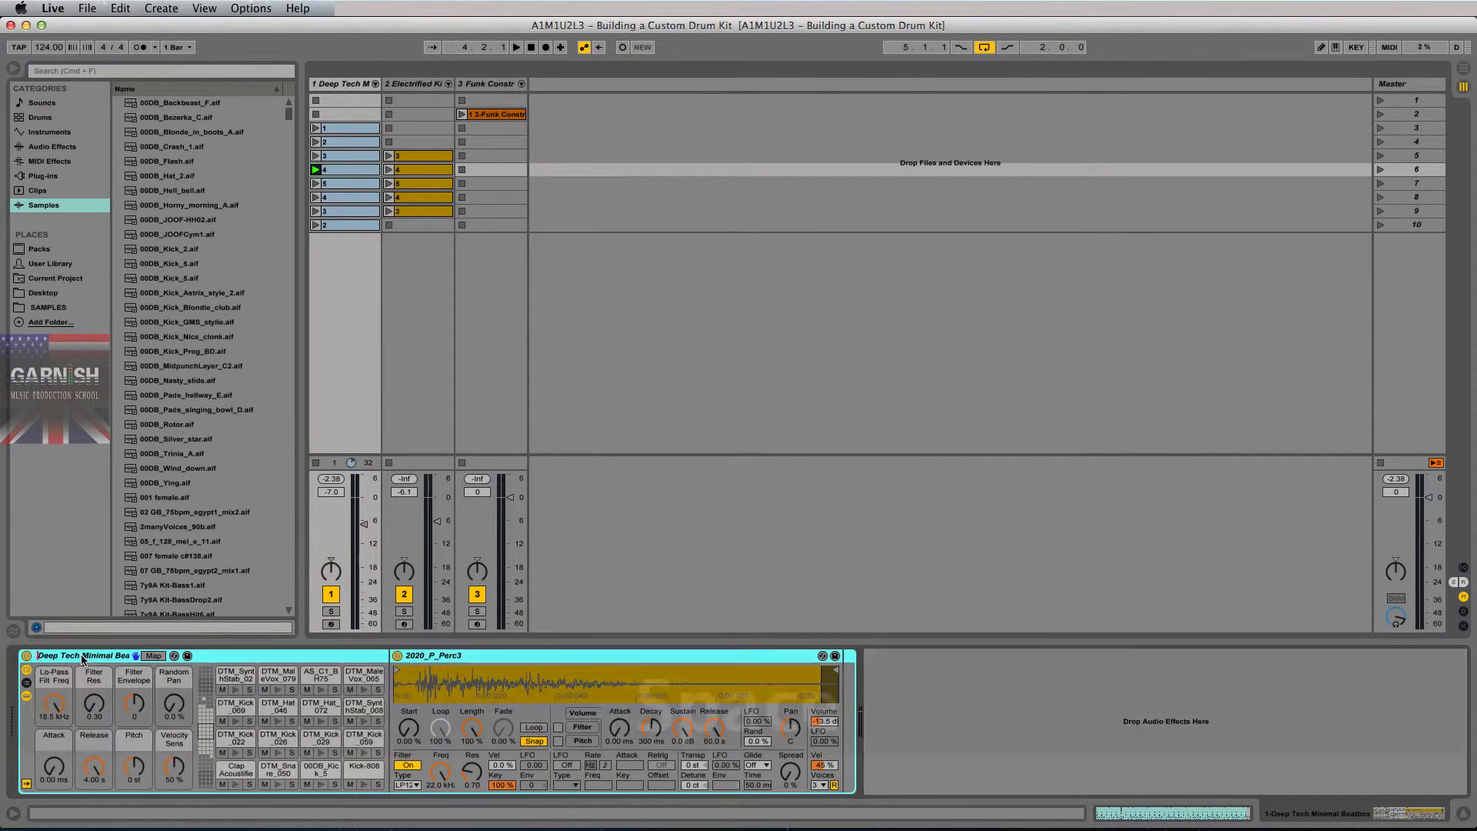
pyautogui.press('shift')
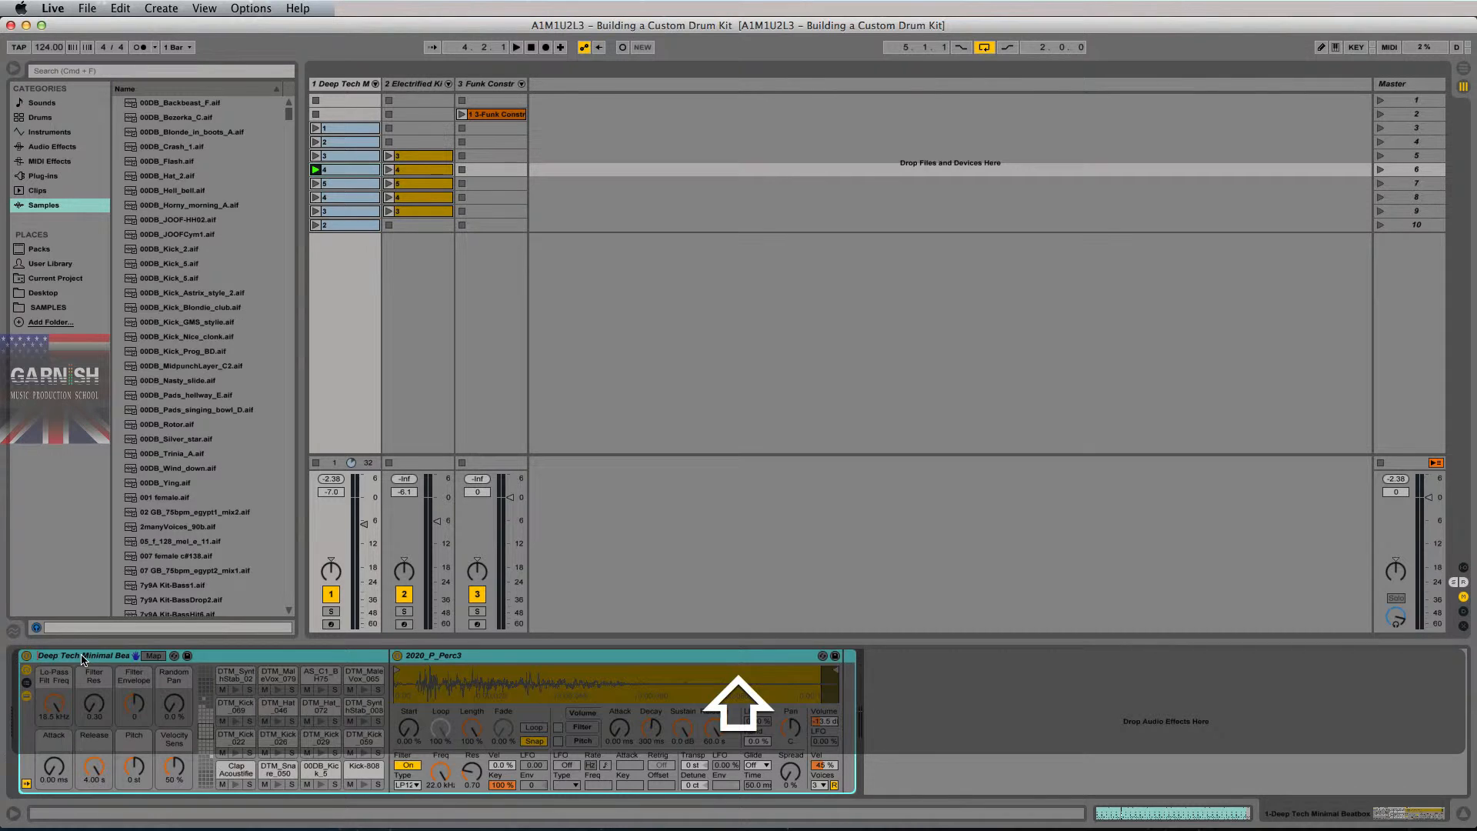
pyautogui.write('JAKE')
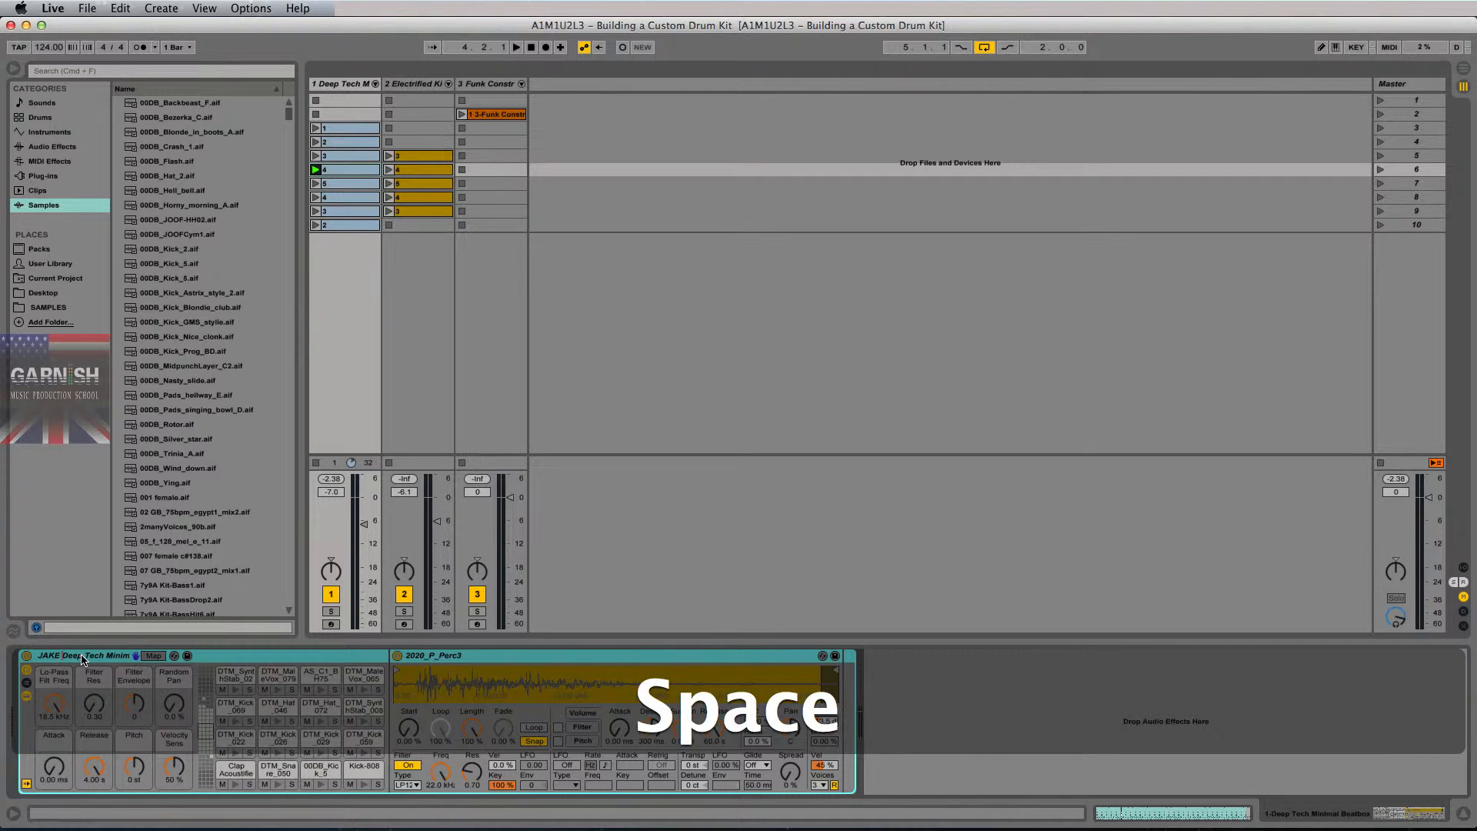
# Remove the word Beatbox from the end of the drum rack's name, confirm it, and check the full name
pyautogui.moveTo(83, 660); pyautogui.dragTo(135, 661)
pyautogui.click(96, 660)
pyautogui.press('BackSpace')
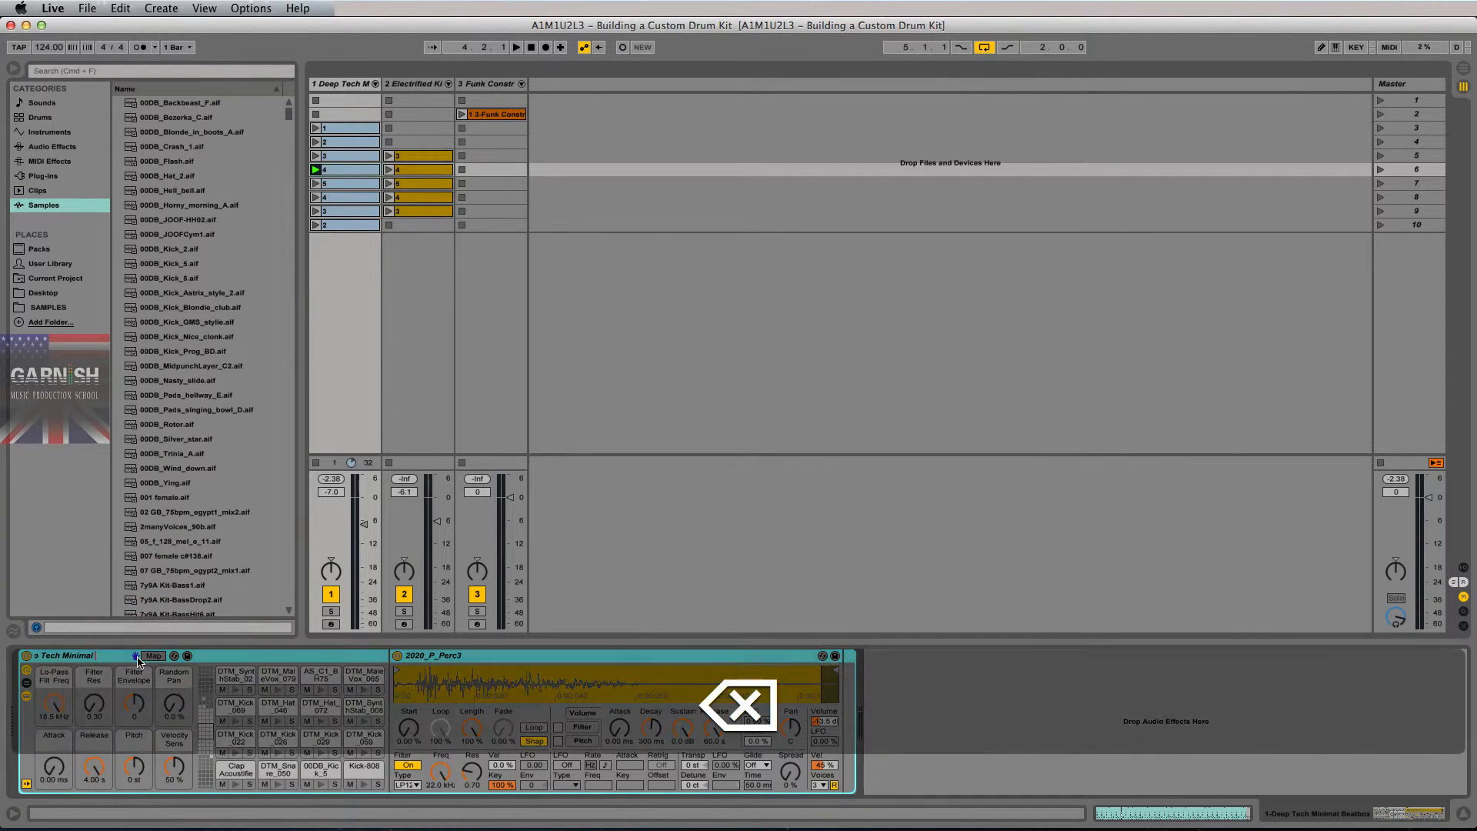
pyautogui.click(108, 657)
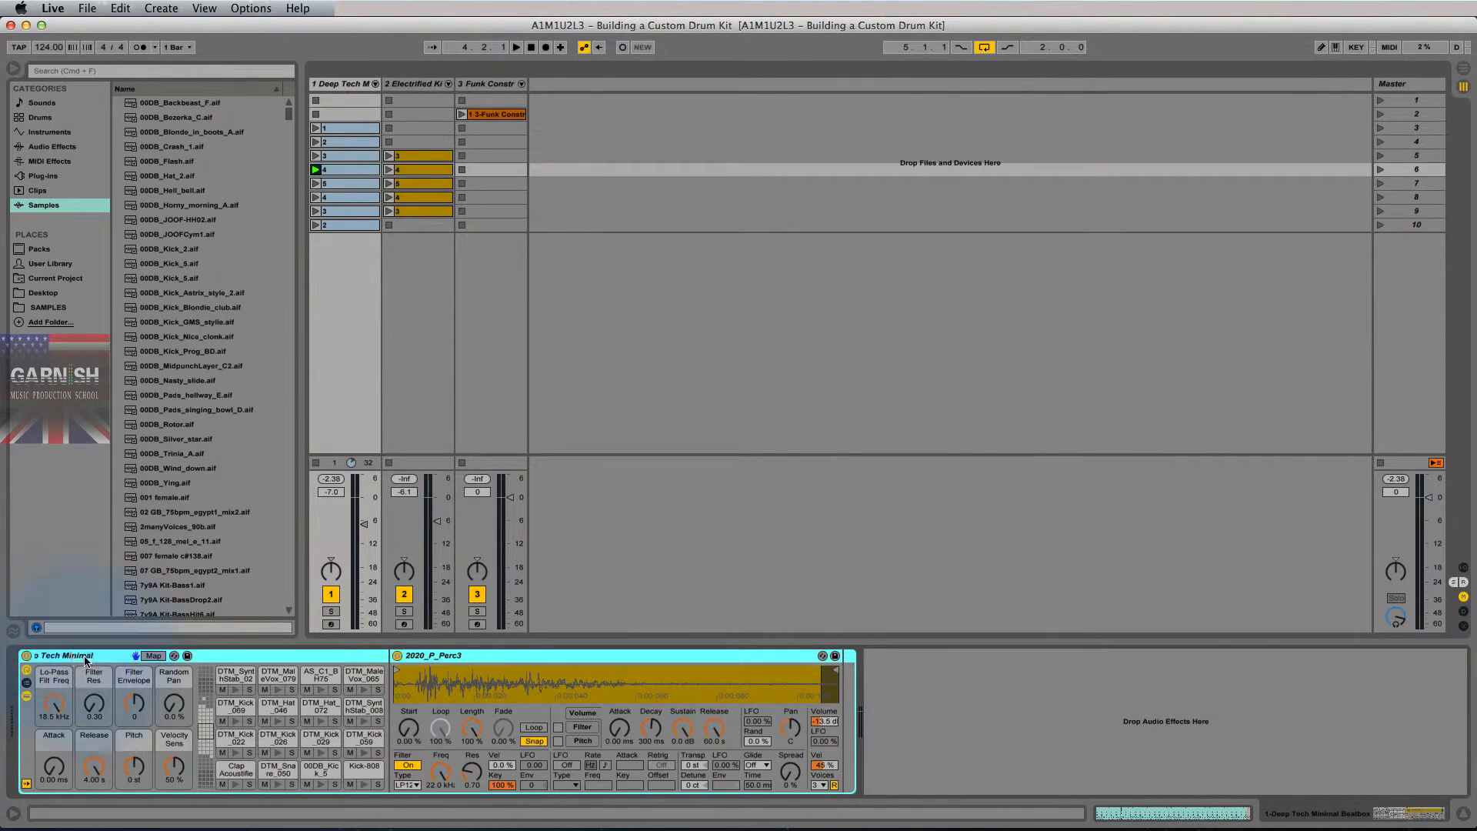
pyautogui.doubleClick(68, 656)
pyautogui.click(40, 656)
pyautogui.write('JAKE Dee')
pyautogui.press('Return')
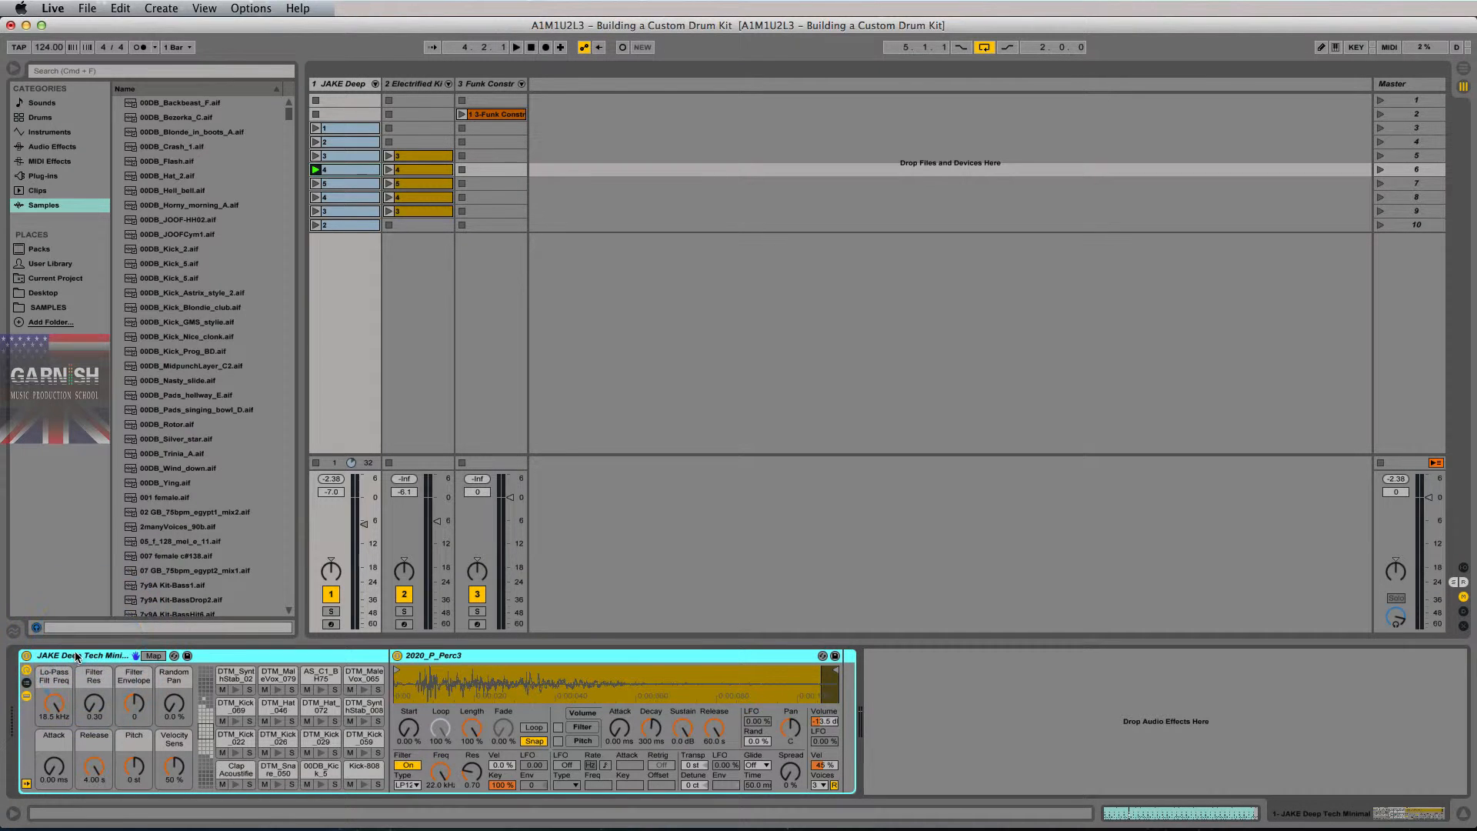
pyautogui.click(72, 657)
pyautogui.press('super+r')
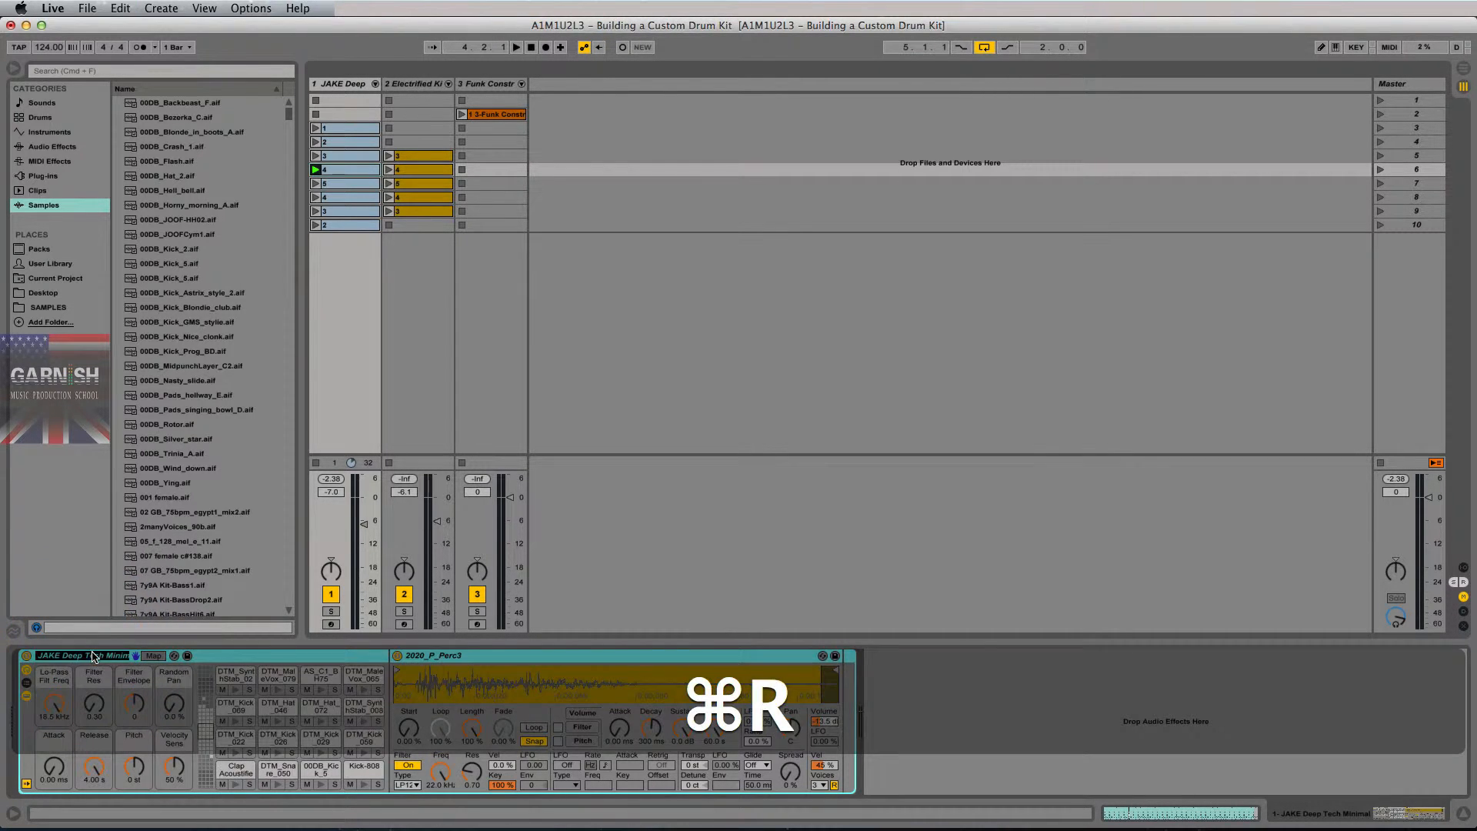
pyautogui.click(101, 656)
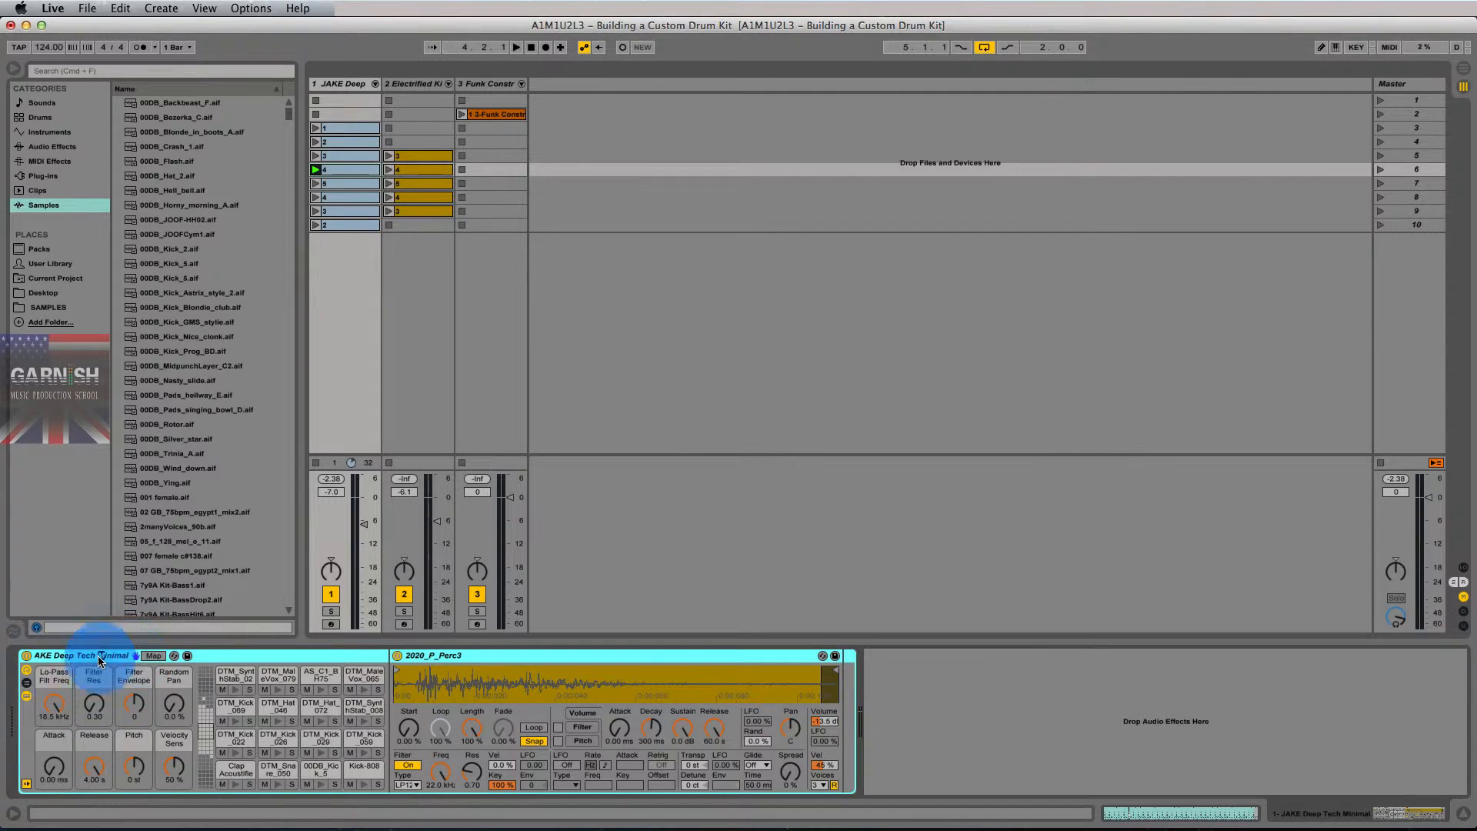
pyautogui.press('Home')
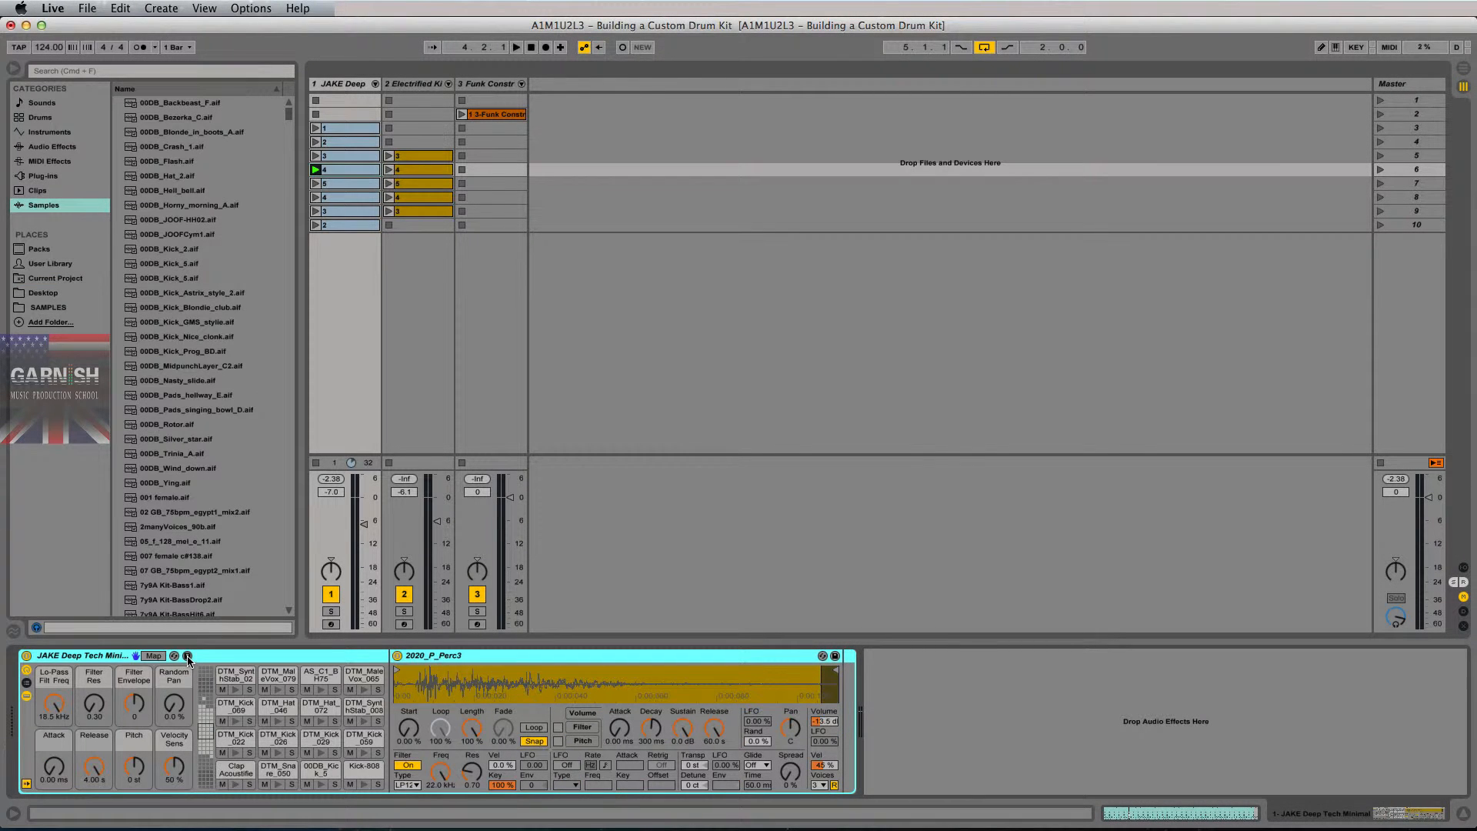
# Save the renamed drum rack as a preset in the User Library's Drum Rack folder, keeping the rack's name
pyautogui.click(188, 657)
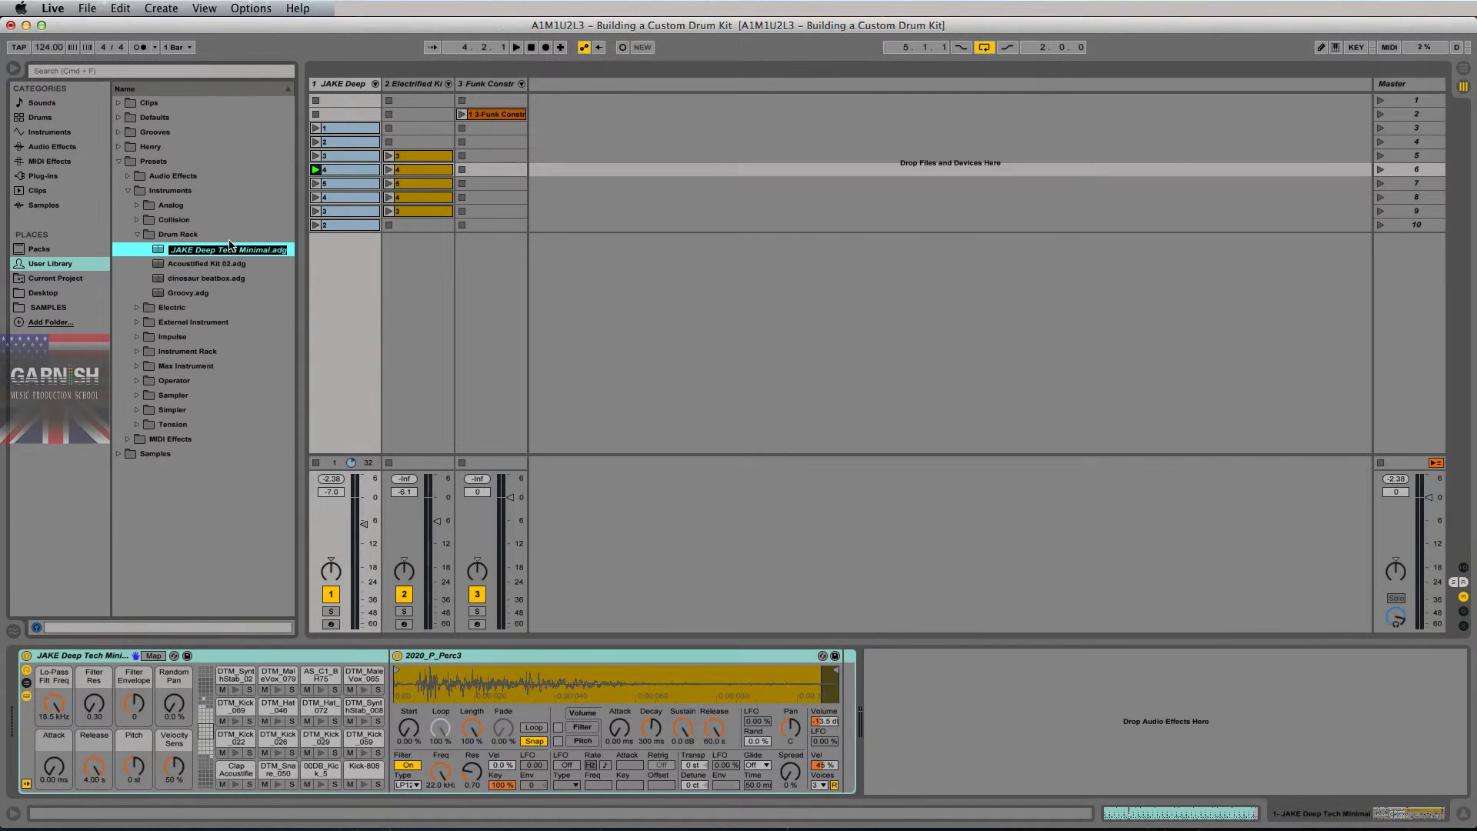
pyautogui.click(171, 251)
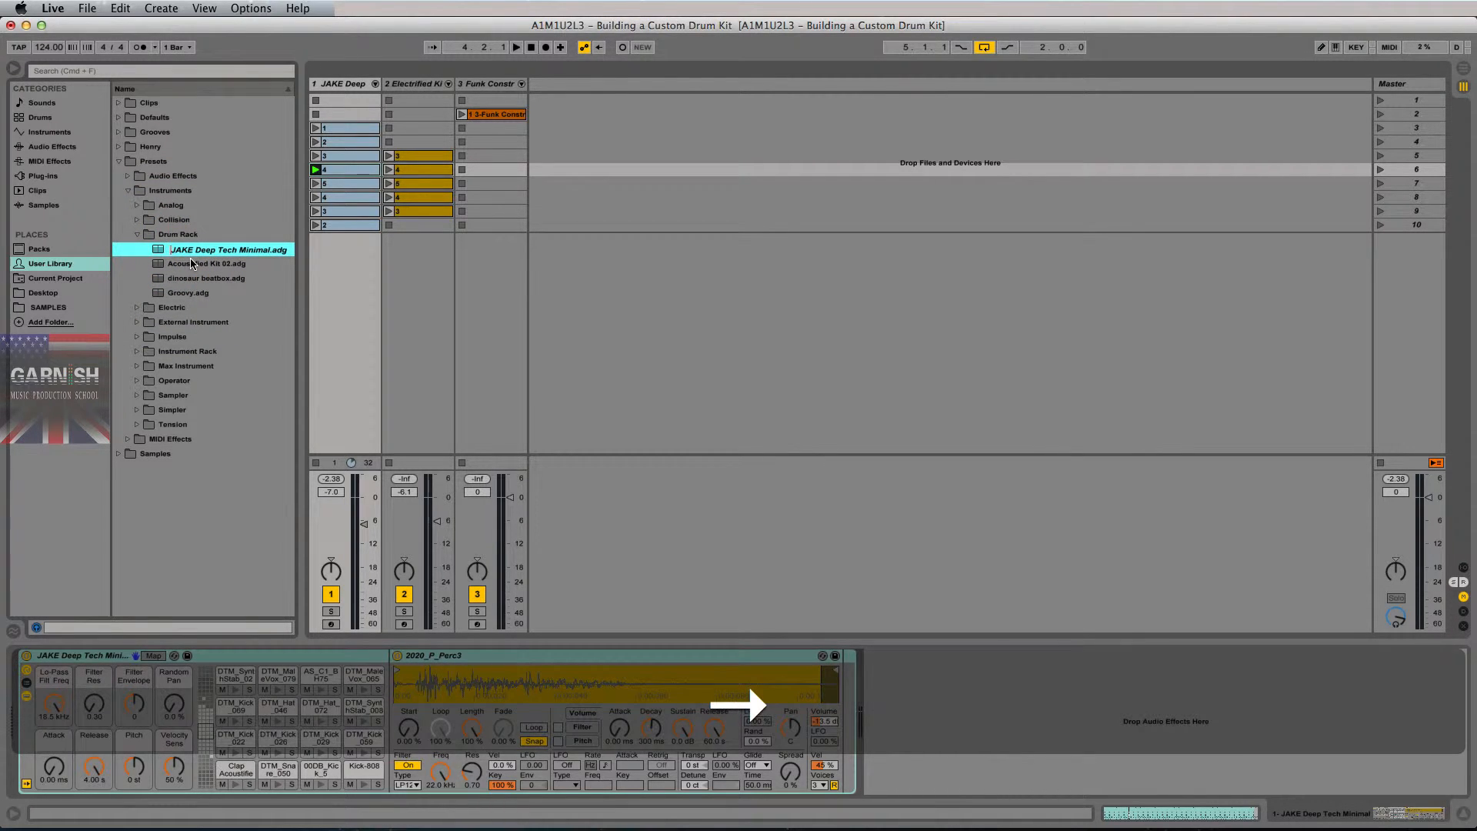
pyautogui.press('Return')
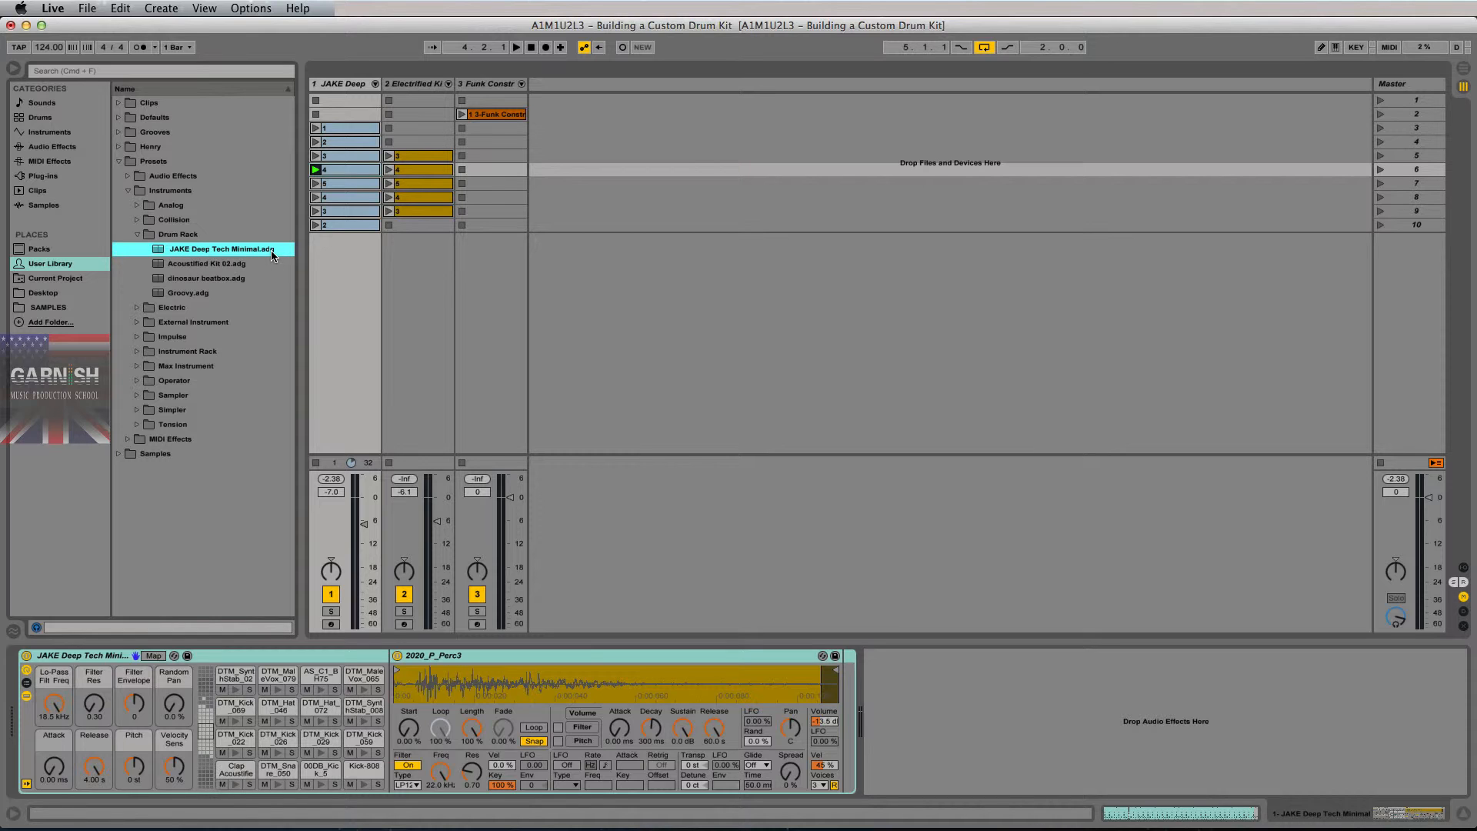
# Load the saved Deep Tech Minimal preset from the Instruments category's Drum Rack folder onto a new track
pyautogui.click(114, 663)
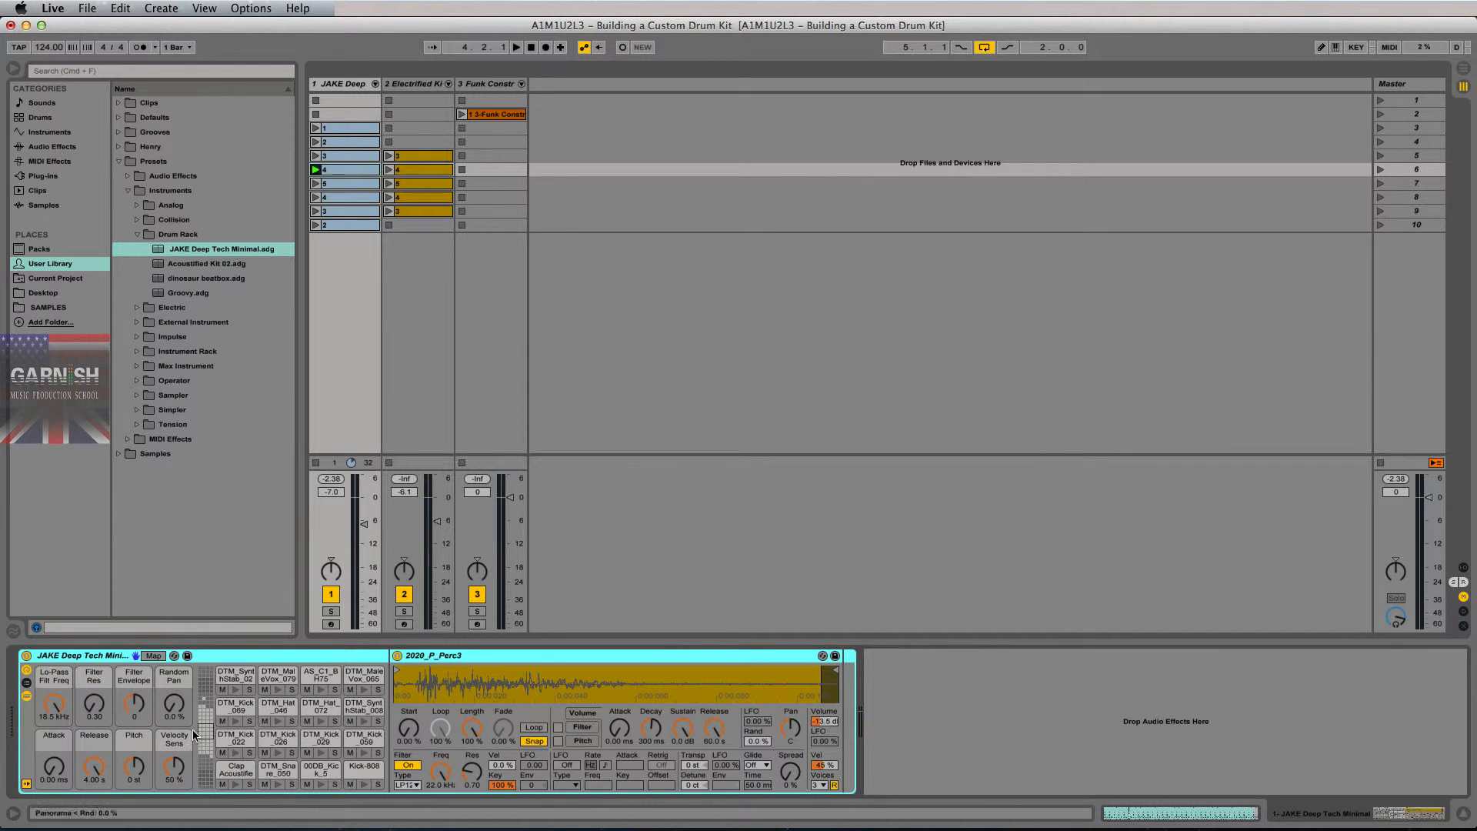
pyautogui.click(50, 132)
pyautogui.click(119, 109)
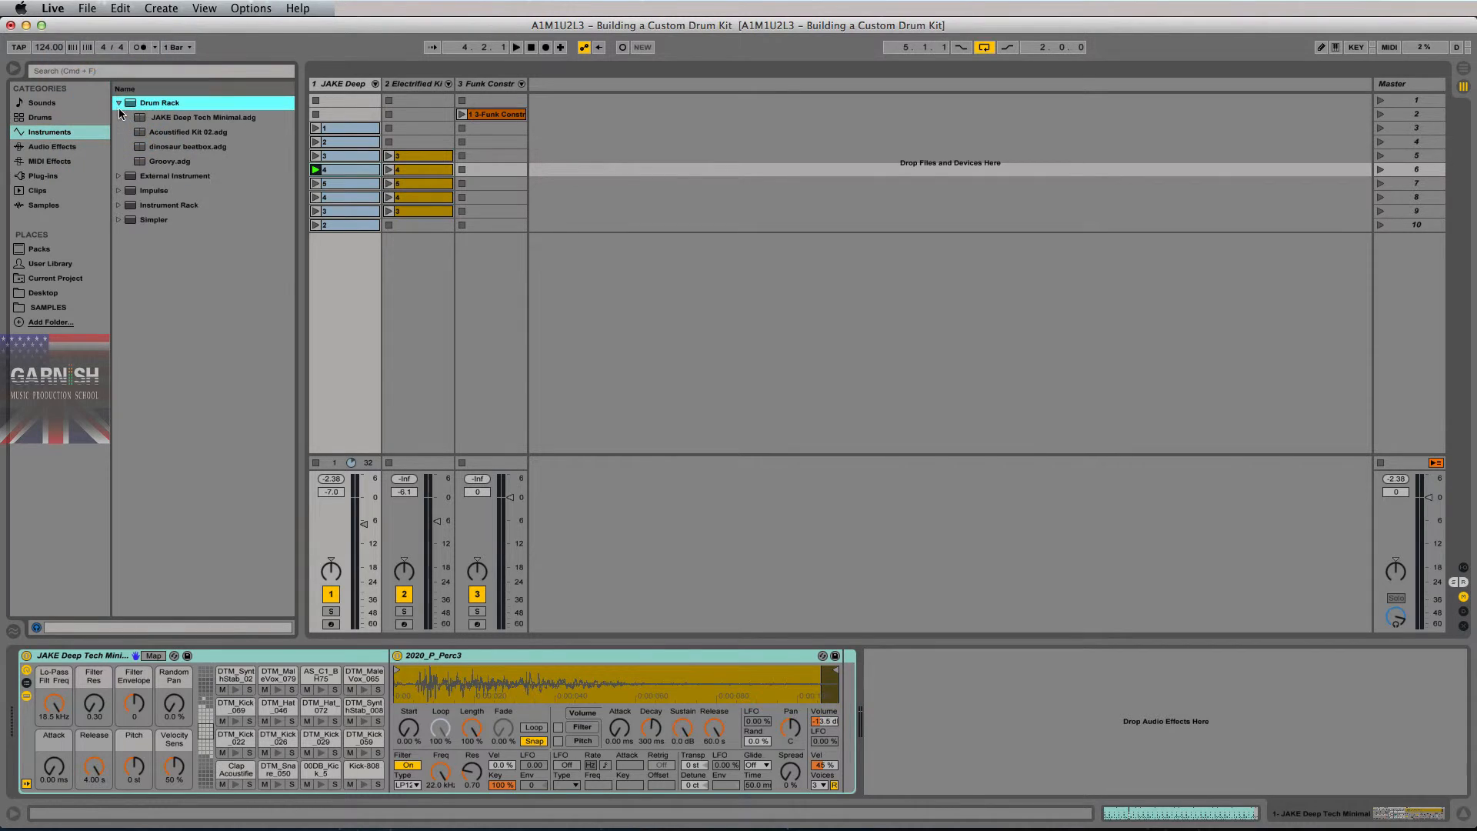
pyautogui.click(187, 119)
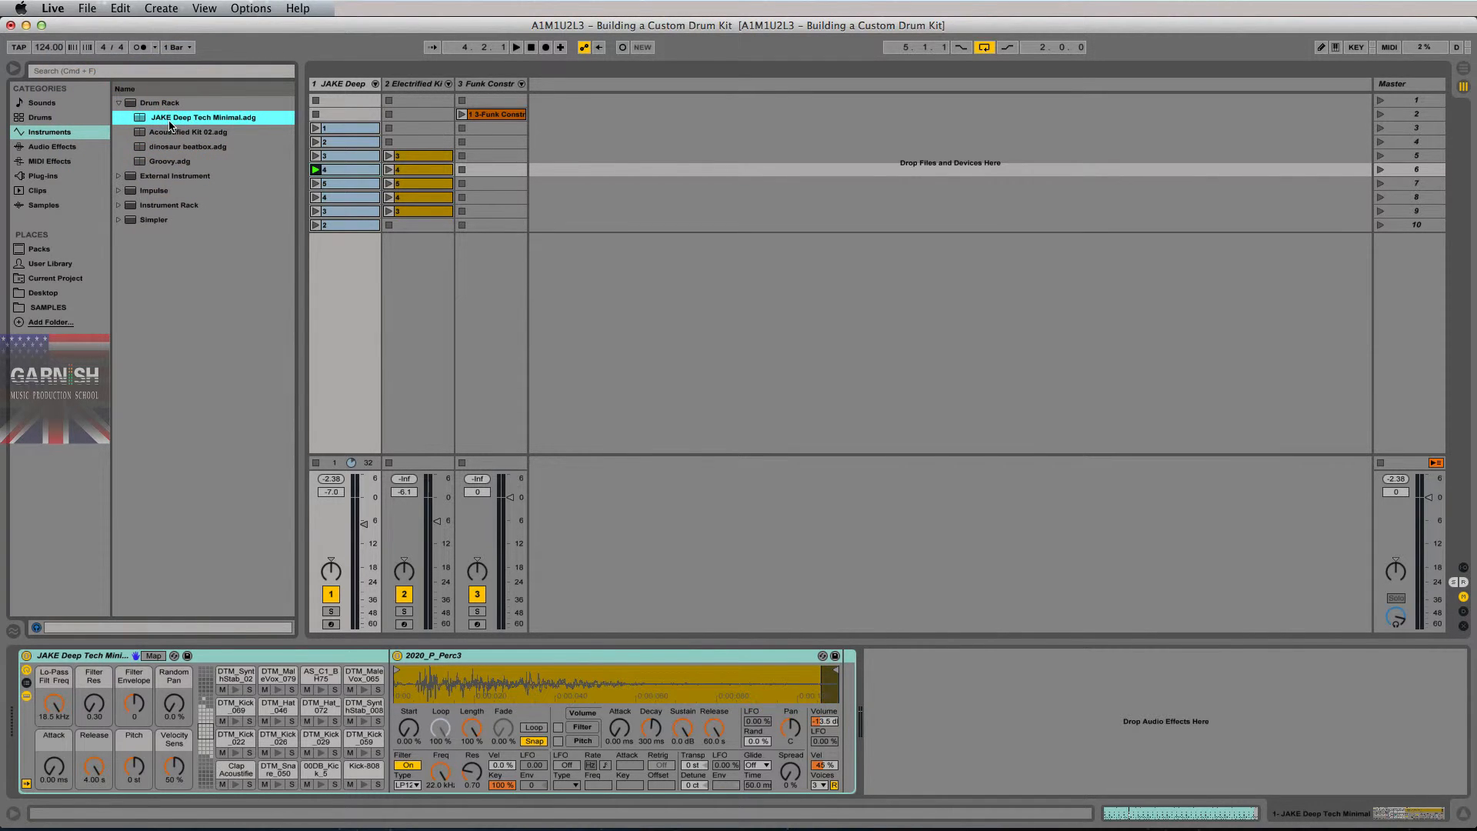
pyautogui.moveTo(171, 125); pyautogui.dragTo(652, 158)
pyautogui.moveTo(585, 87)
pyautogui.mouseDown()
pyautogui.moveTo(609, 88)
pyautogui.moveTo(597, 92)
pyautogui.mouseUp()
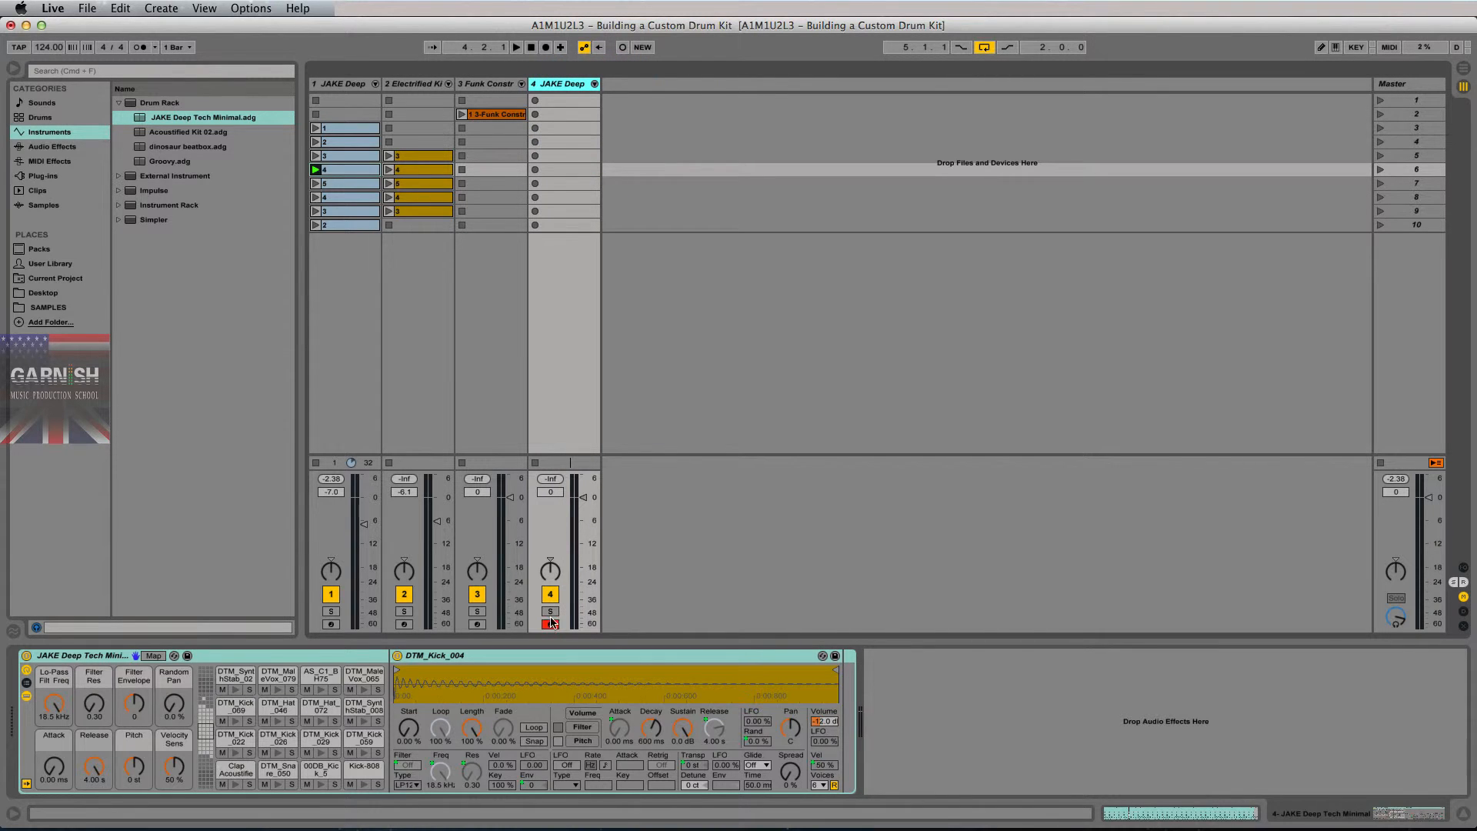
# Audition pads in the newly loaded rack, including the acoustic clap, 00DB_Kick_5 and Kick-808
pyautogui.click(235, 784)
pyautogui.click(241, 740)
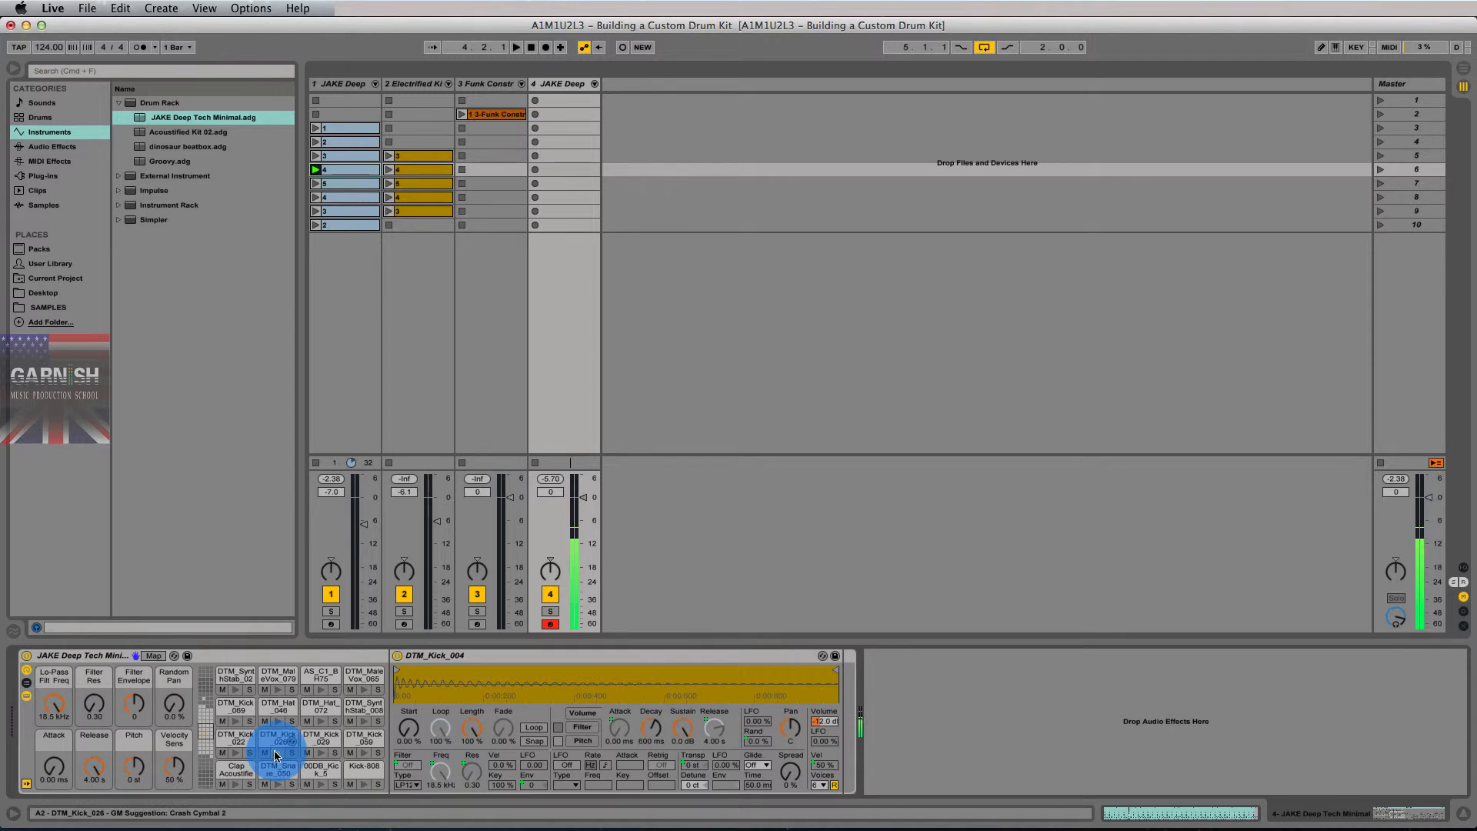
pyautogui.scroll(-4, 262, 743)
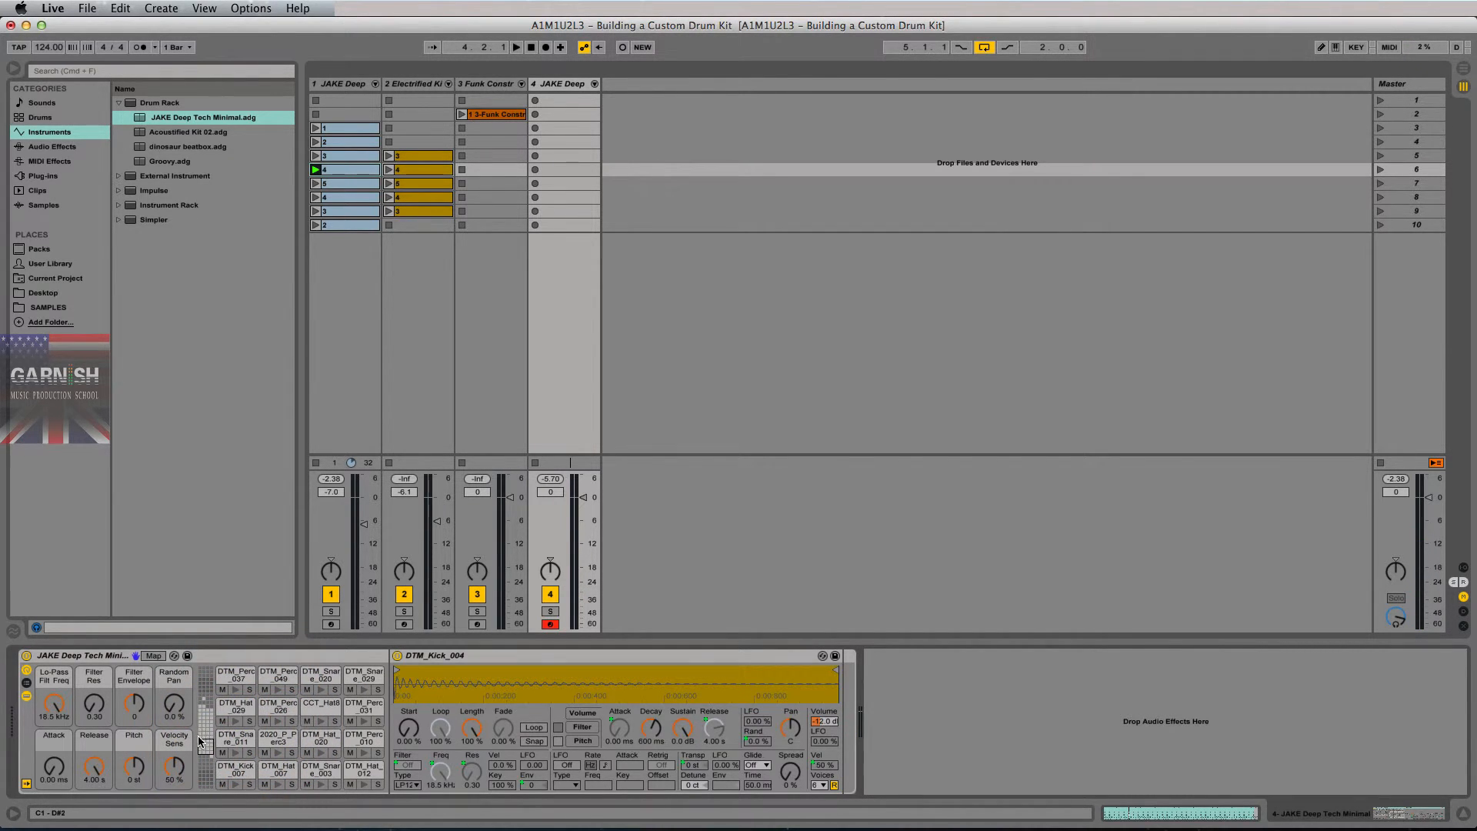
pyautogui.scroll(4, 245, 757)
pyautogui.click(322, 784)
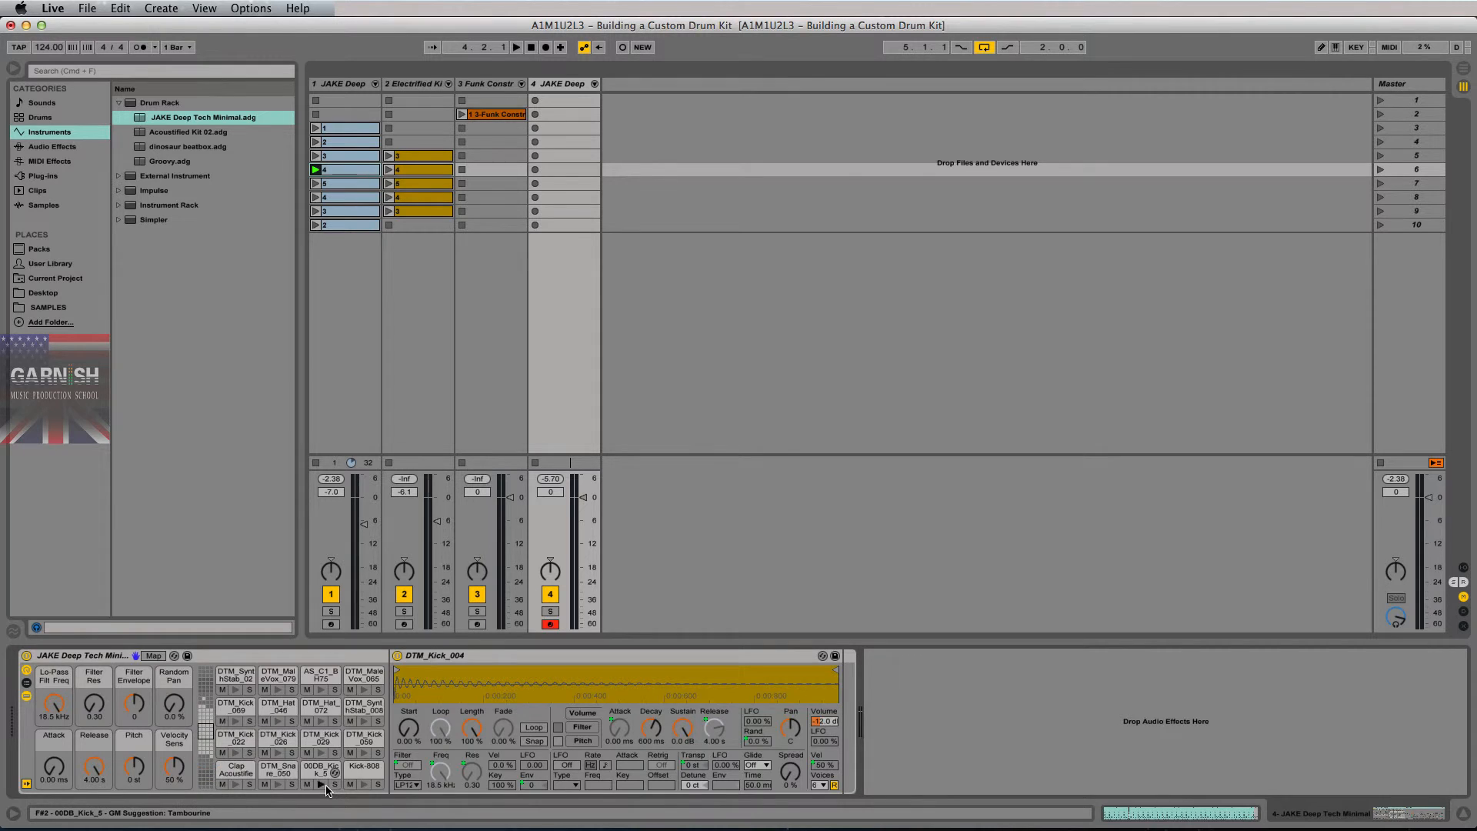
pyautogui.click(368, 784)
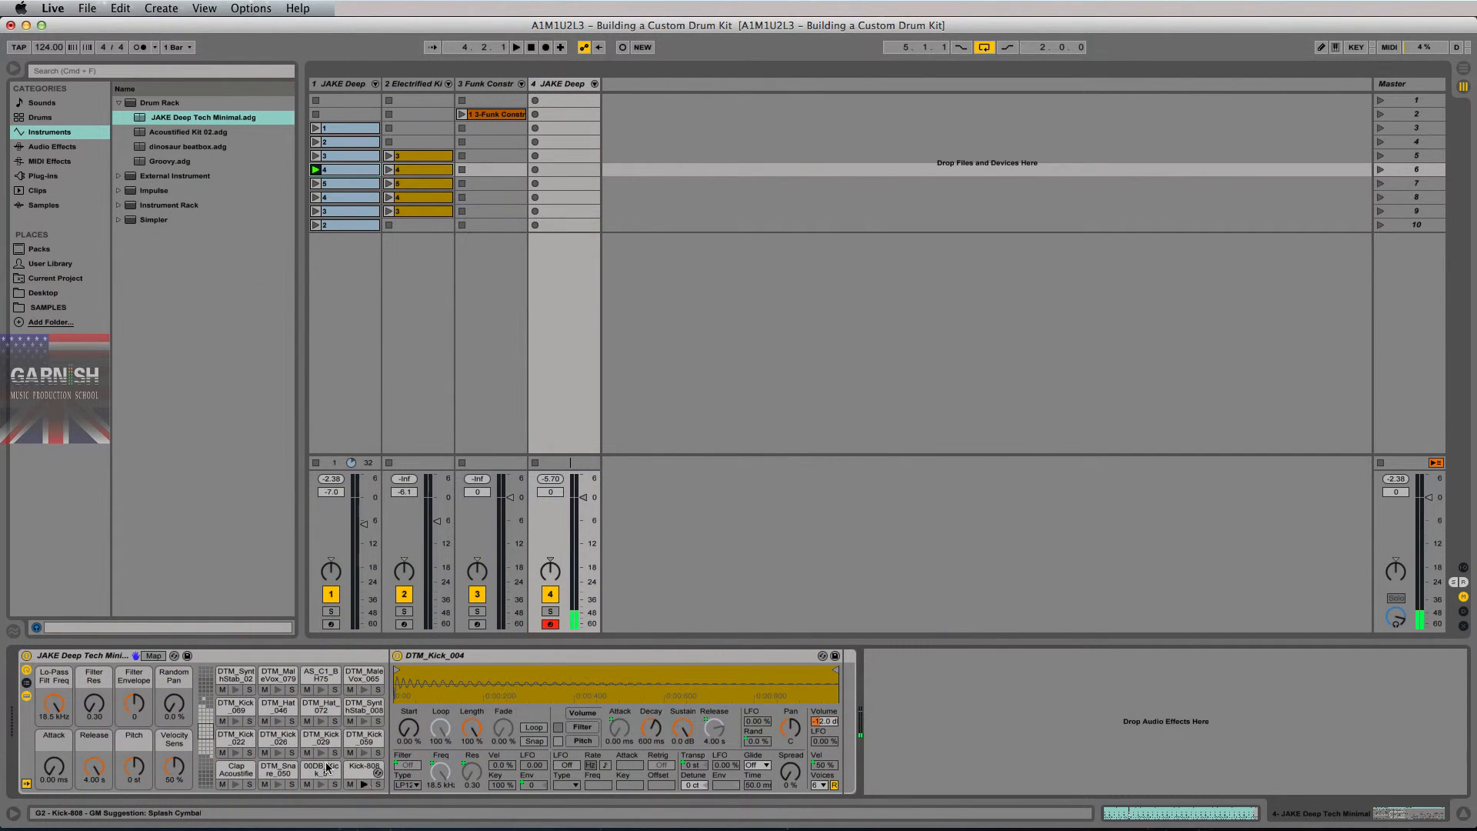
# Check the rack's C1 to D#2 and C5 to D#6 pad banks, auditioning the clap and DTM_Perc_004
pyautogui.click(204, 743)
pyautogui.click(209, 740)
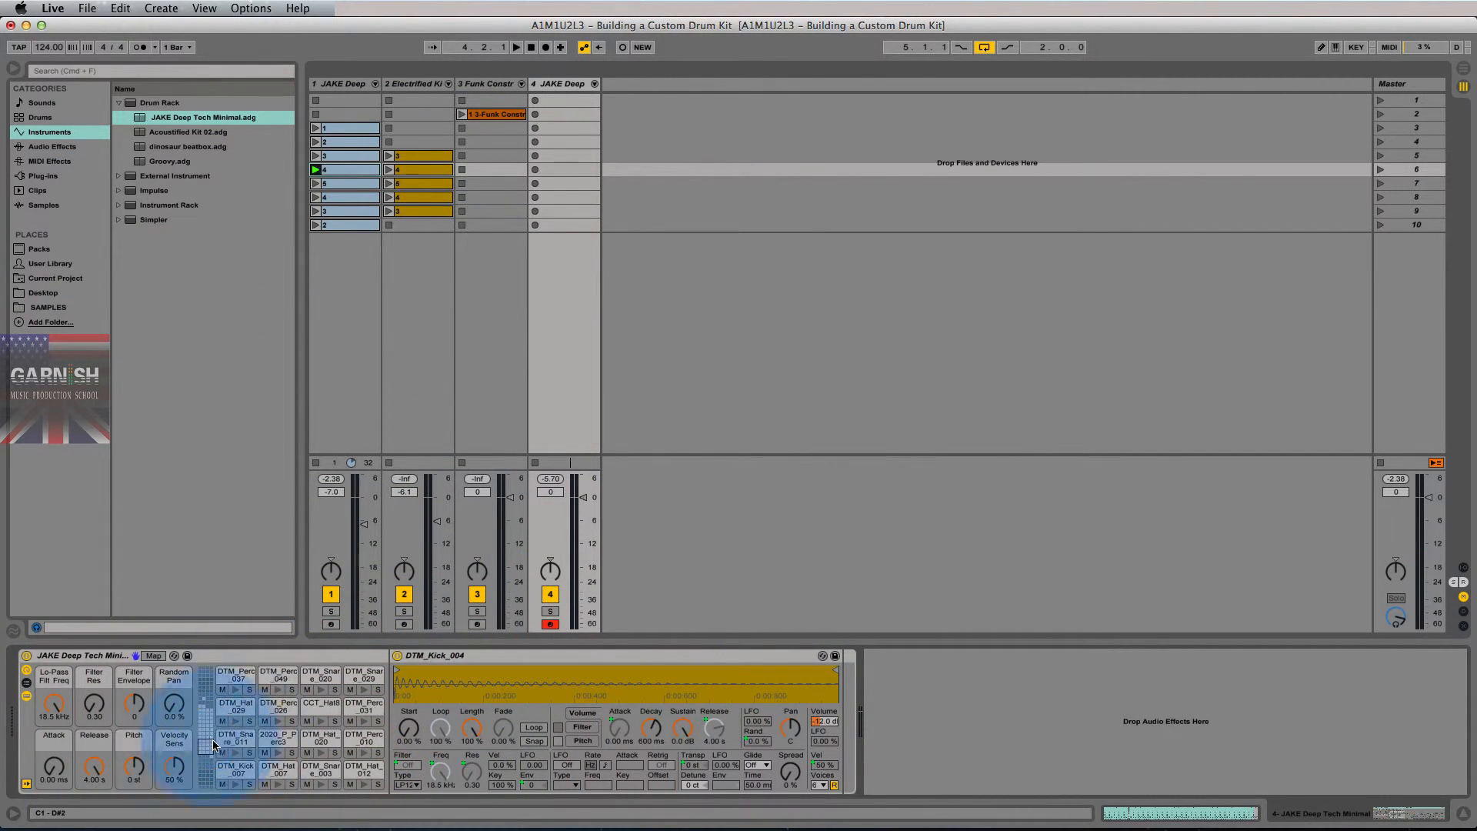
pyautogui.moveTo(214, 743); pyautogui.dragTo(214, 730)
pyautogui.click(237, 784)
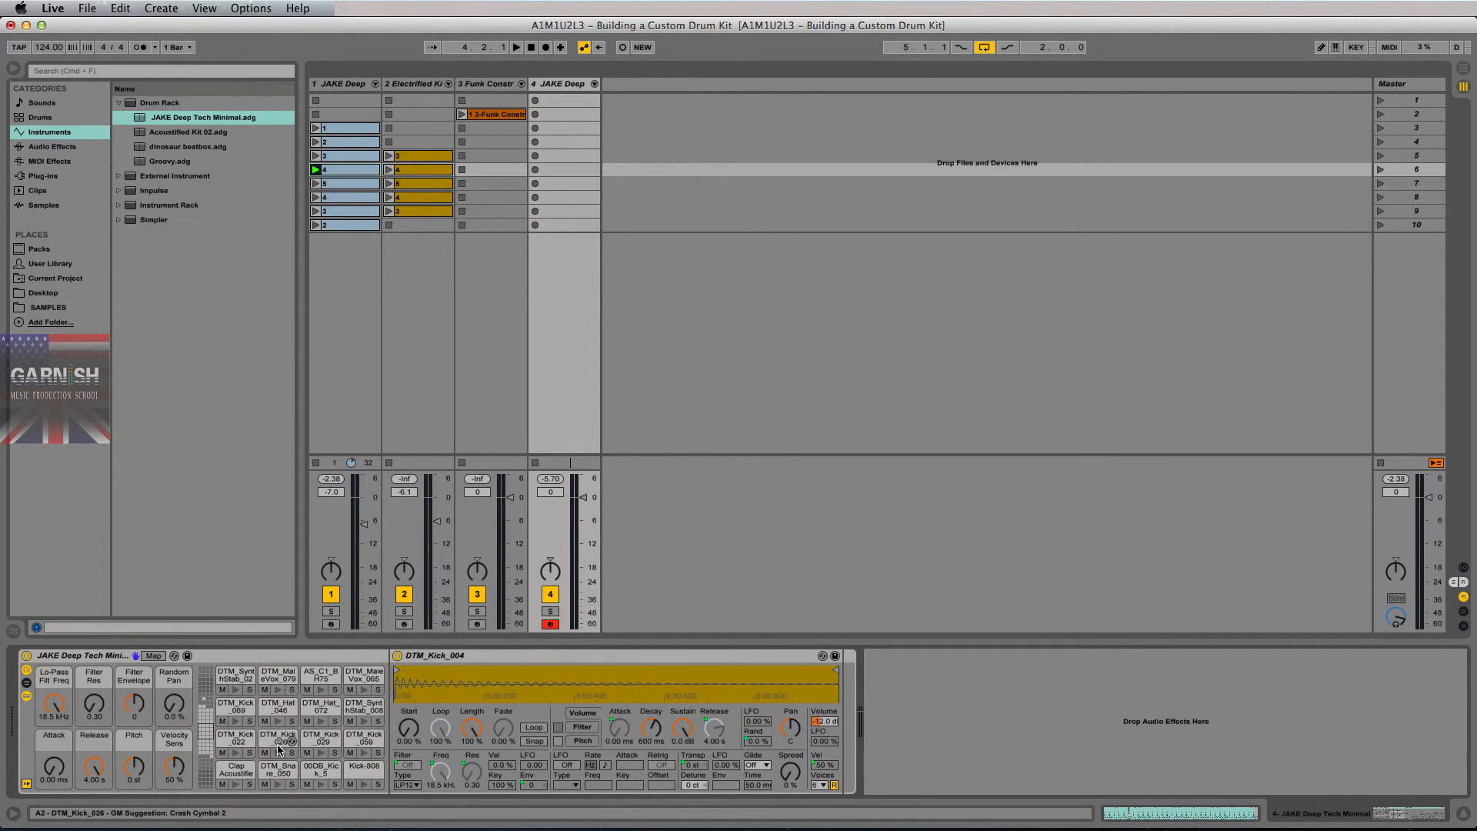
pyautogui.click(203, 711)
pyautogui.click(204, 700)
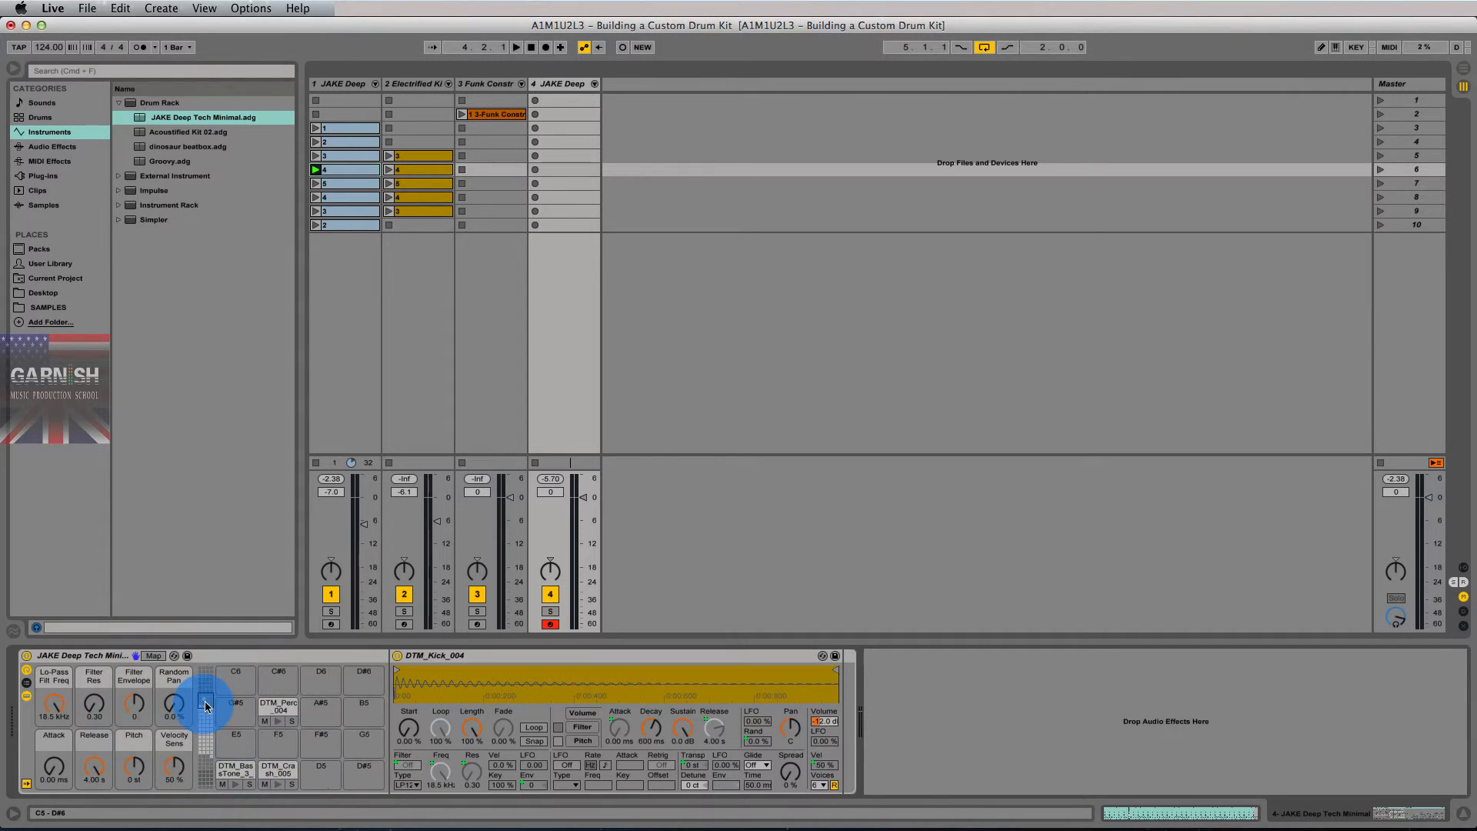
pyautogui.click(279, 721)
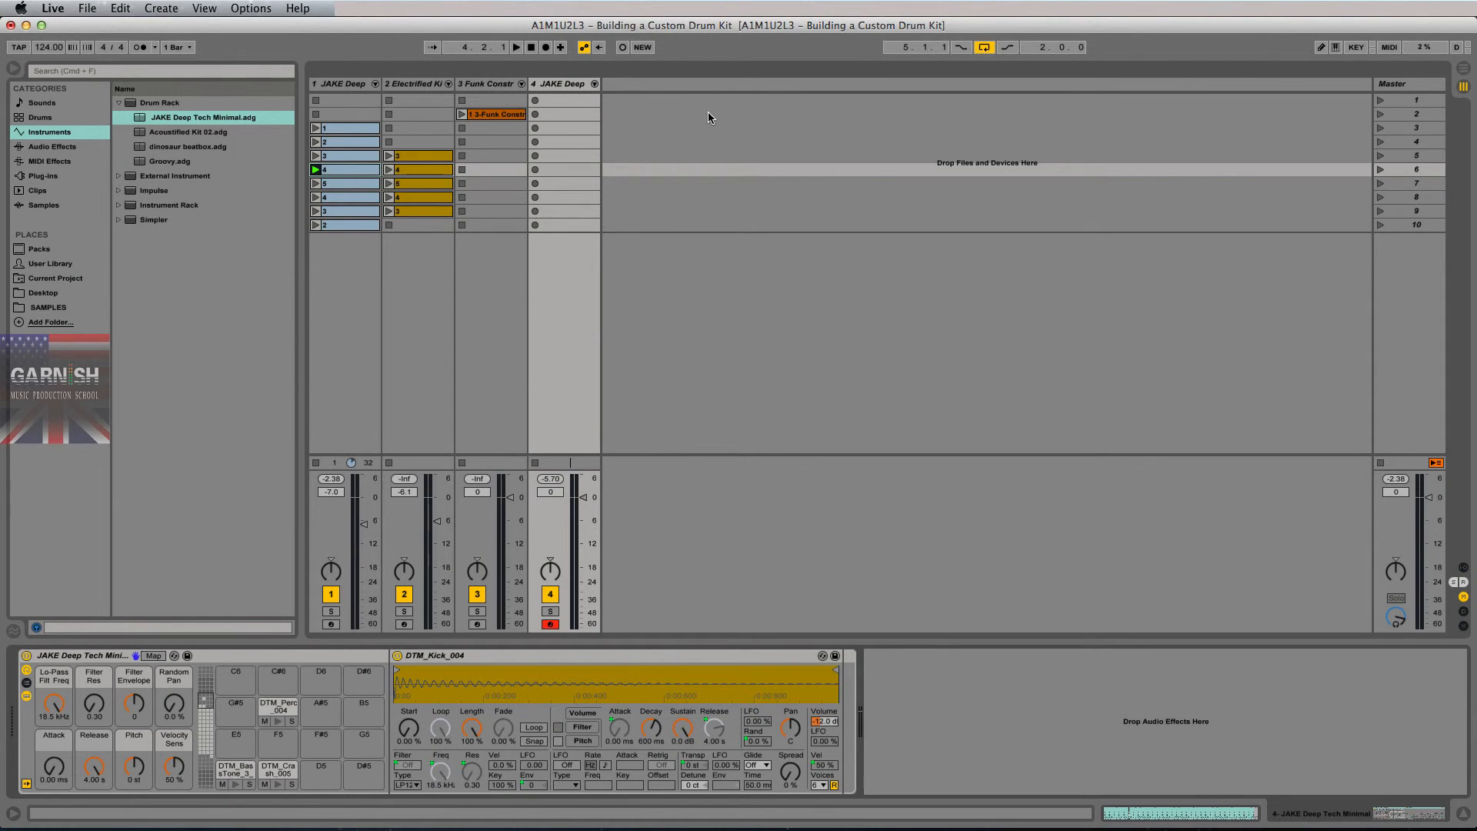
# Play clip 3 on the first track and go through the neighbouring clips, ending with clip 1 selected
pyautogui.click(336, 155)
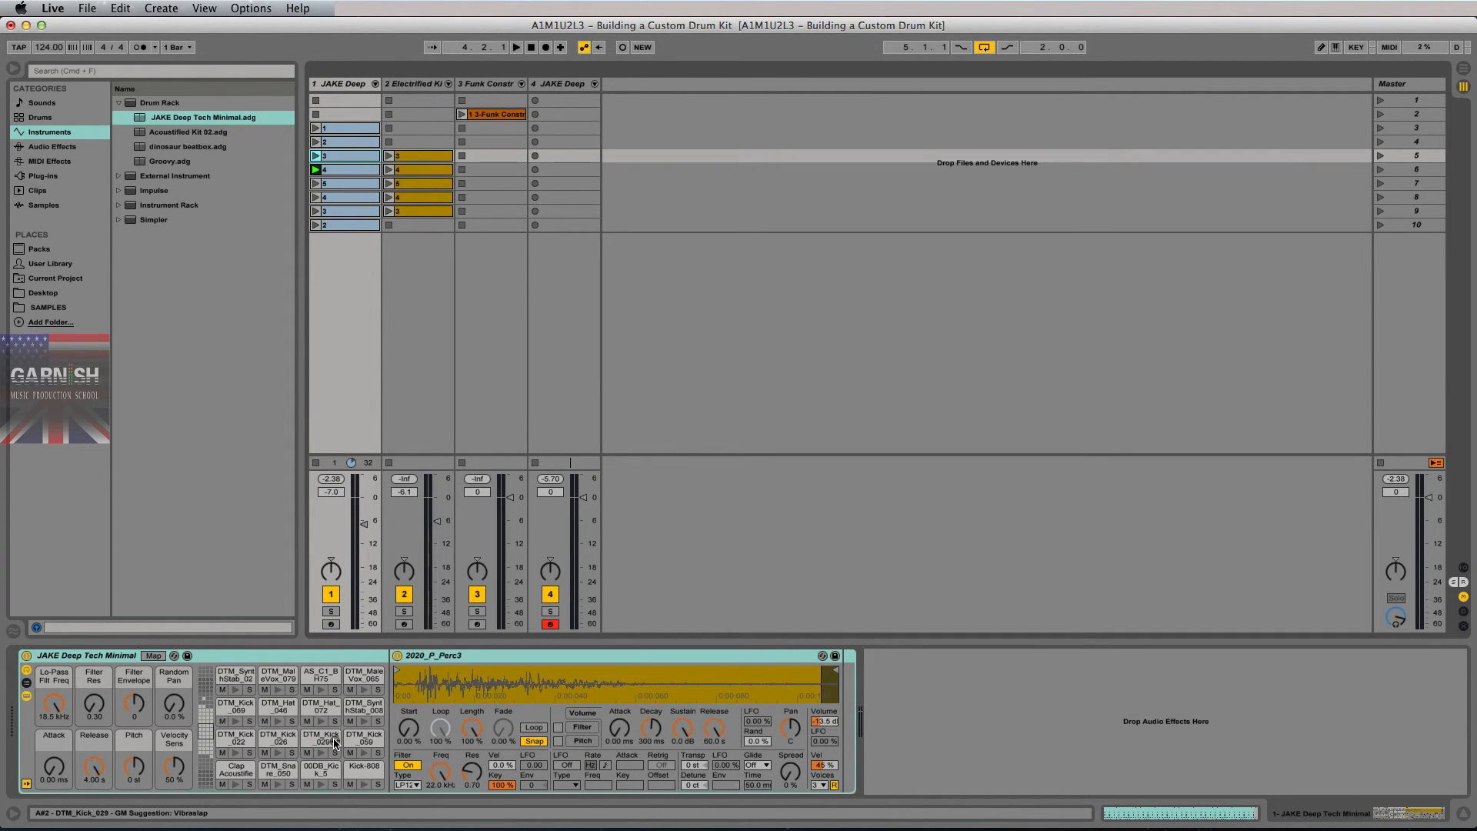
pyautogui.click(344, 169)
pyautogui.press('super+z')
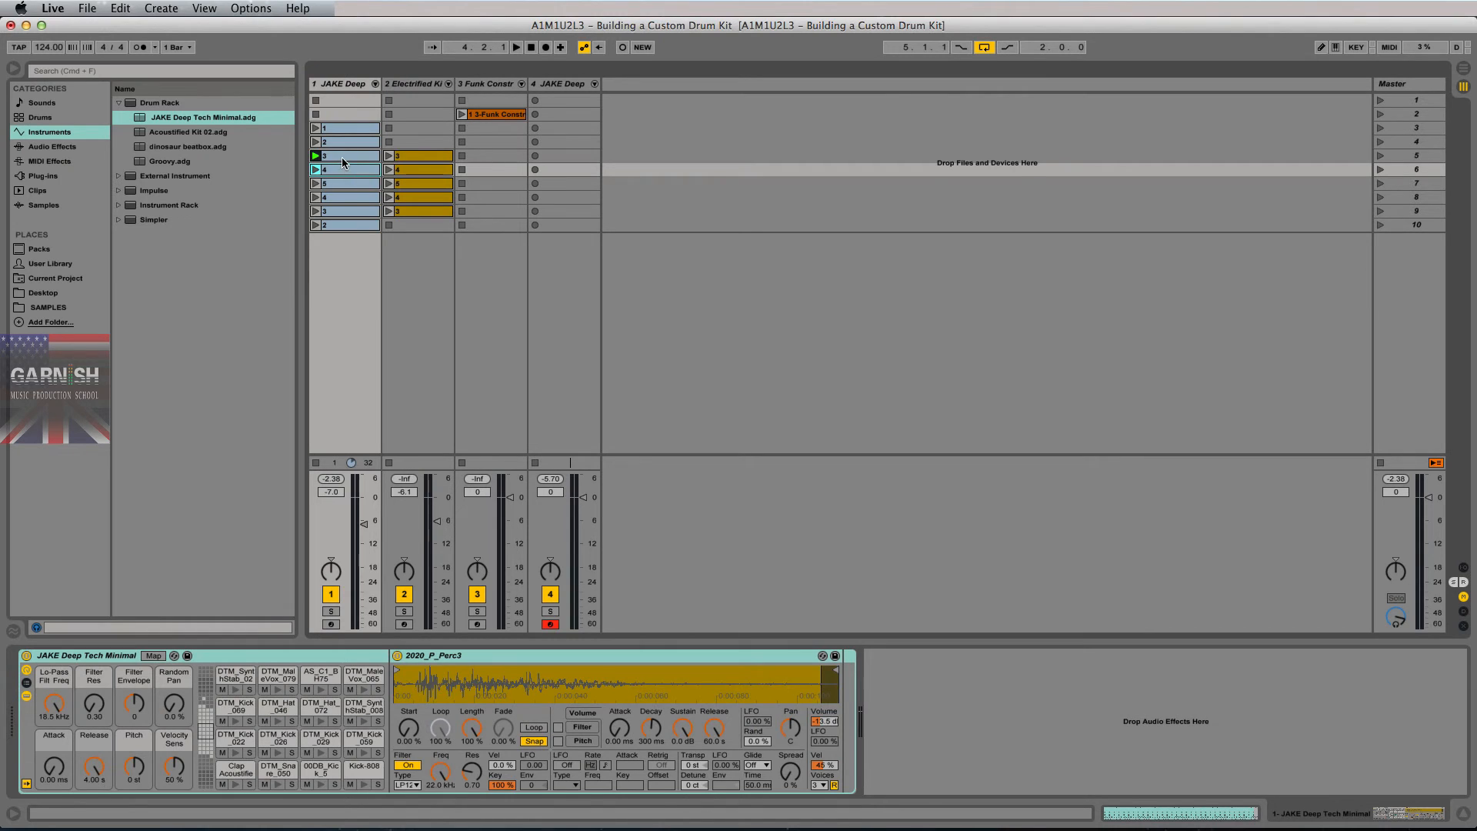
pyautogui.click(342, 156)
pyautogui.press('Up')
pyautogui.press('Up')
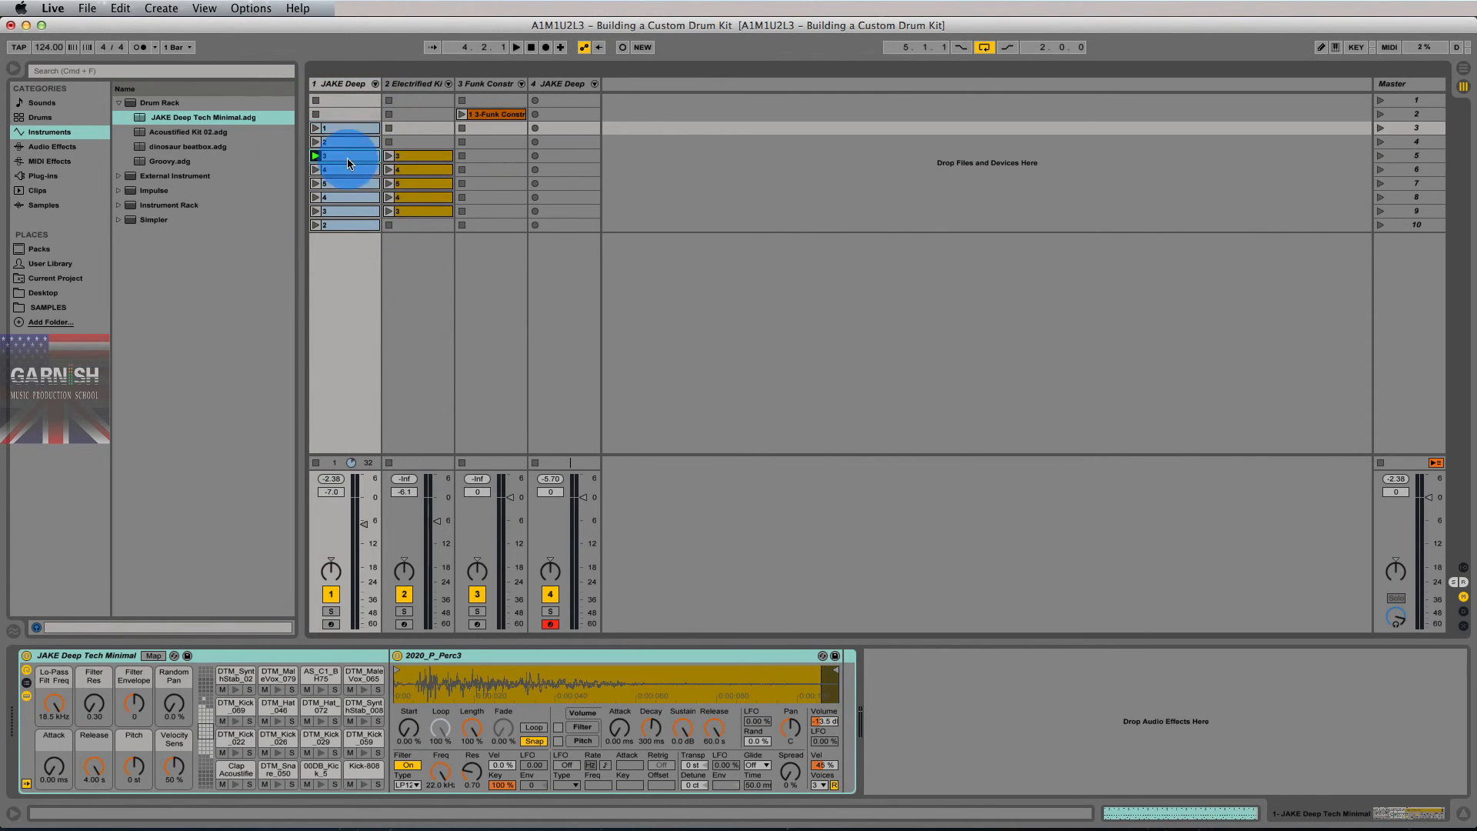
pyautogui.click(348, 159)
pyautogui.press('Up')
pyautogui.press('Up')
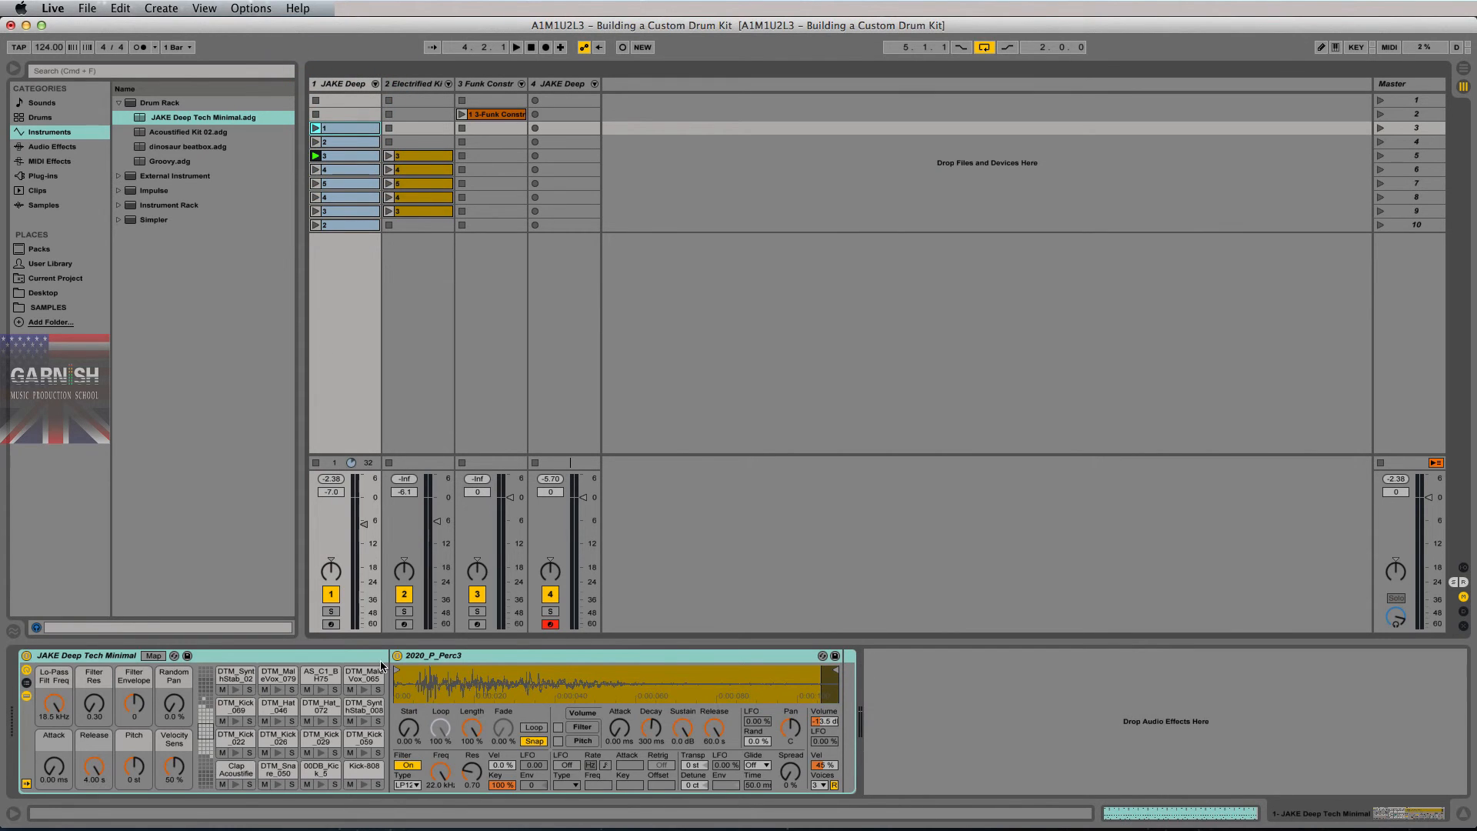